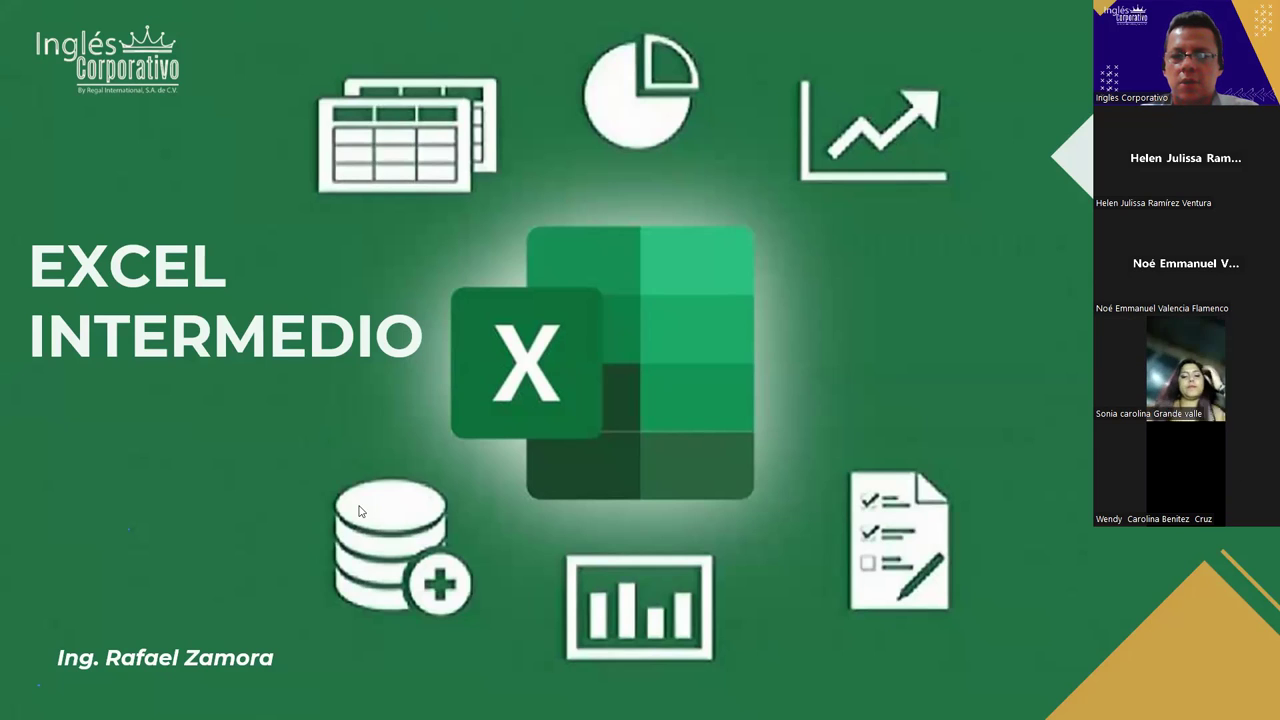
# - Advance the slideshow from the Excel Intermedio title slide to the Función SI slide
pyautogui.click(682, 488)
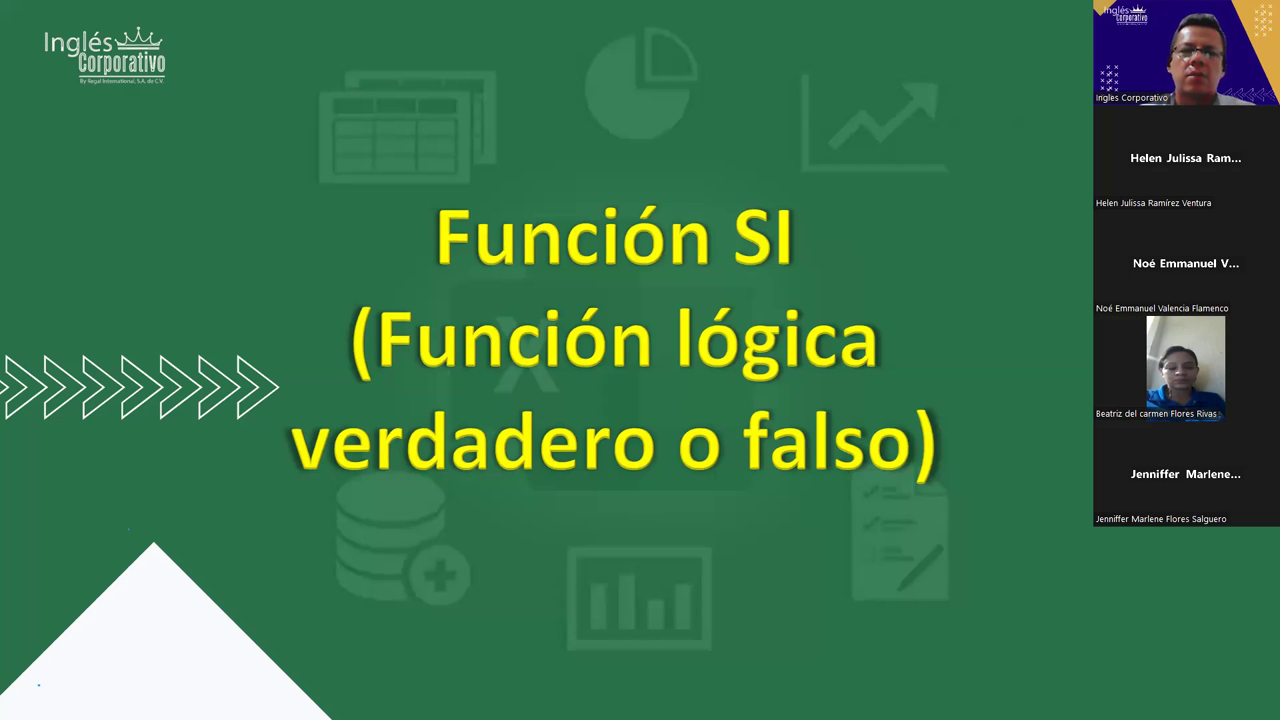
# - Advance the slideshow to the slide stating the lesson's Objetivo
pyautogui.click(576, 471)
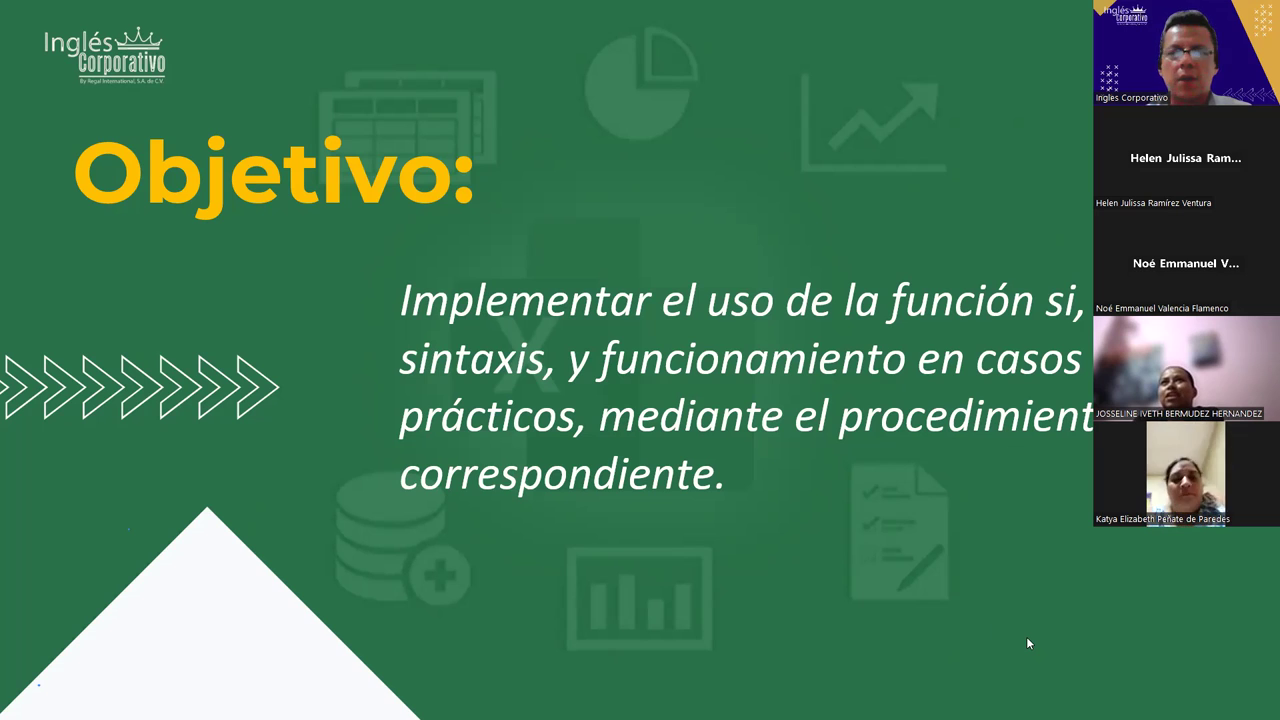
# - Switch from the PowerPoint slideshow to the Sesión 2 Excel Intermedio workbook
pyautogui.hotkey('alt', 'Tab')
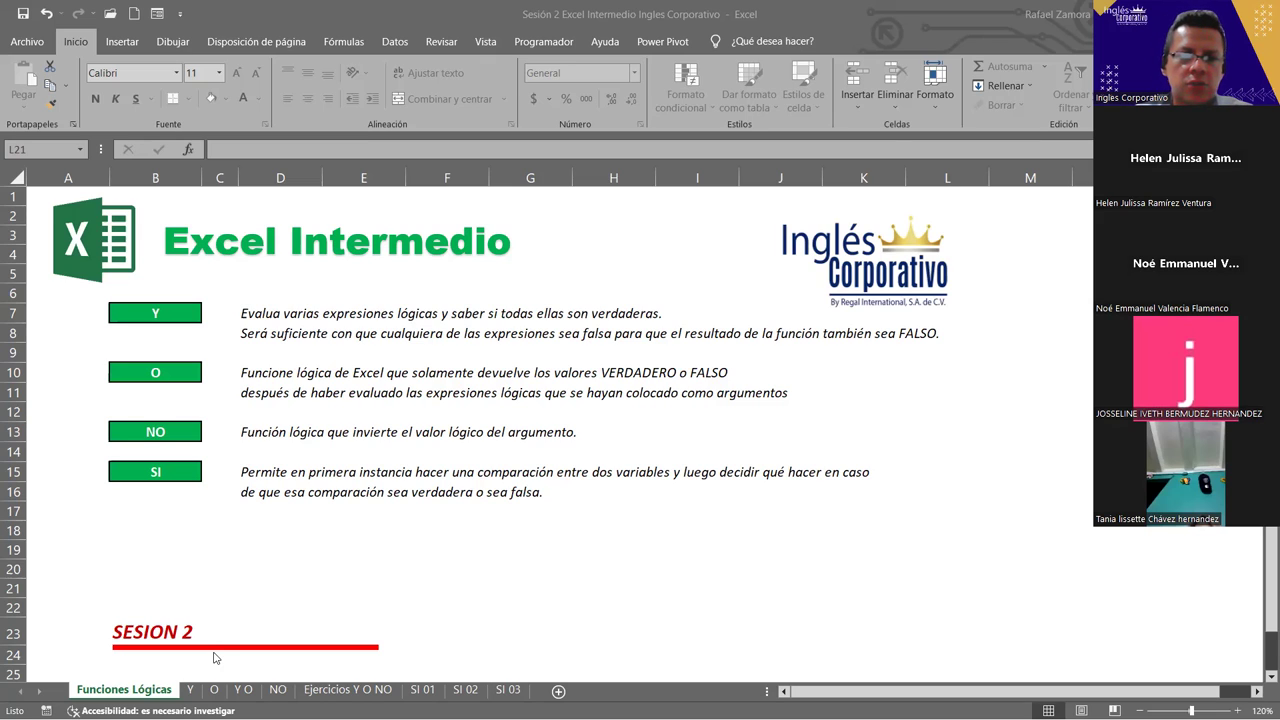
# - Go to the Y sheet holding the branch sales exercise
pyautogui.click(190, 689)
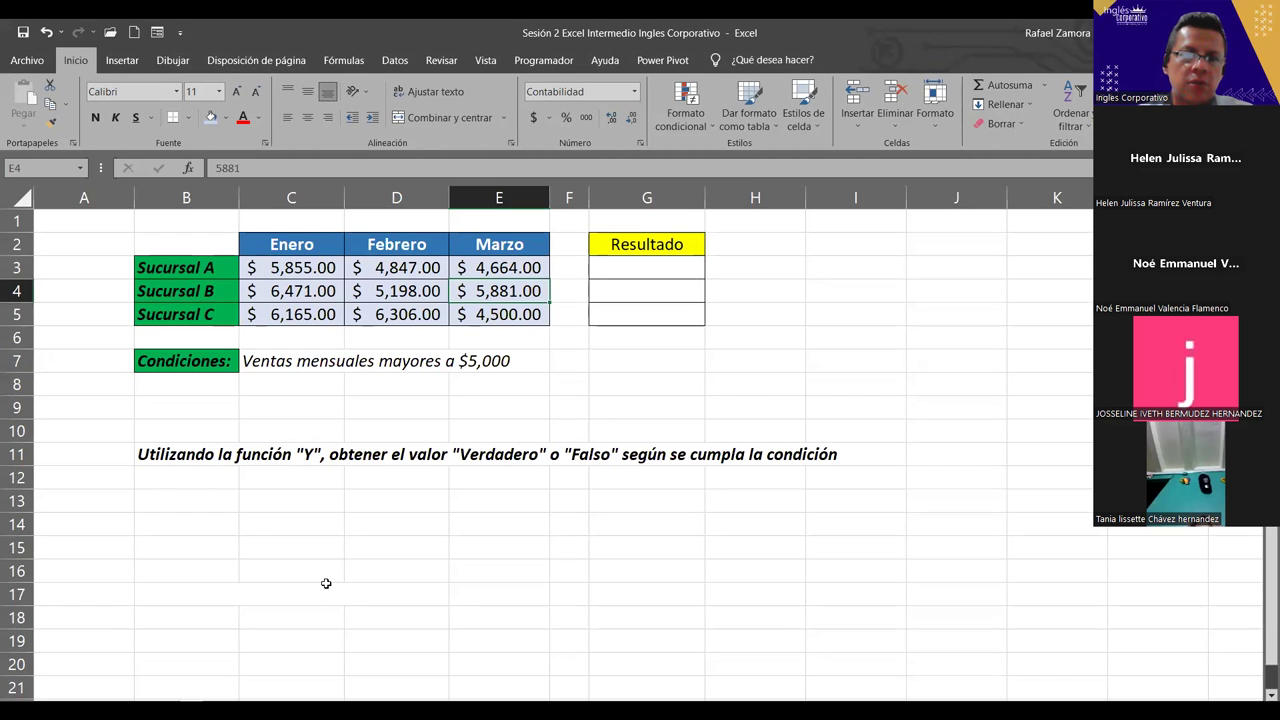
# - Enter VERDADERO in B20 and fill it across to D20
pyautogui.scroll(-1, 228, 532)
pyautogui.scroll(-2, 214, 377)
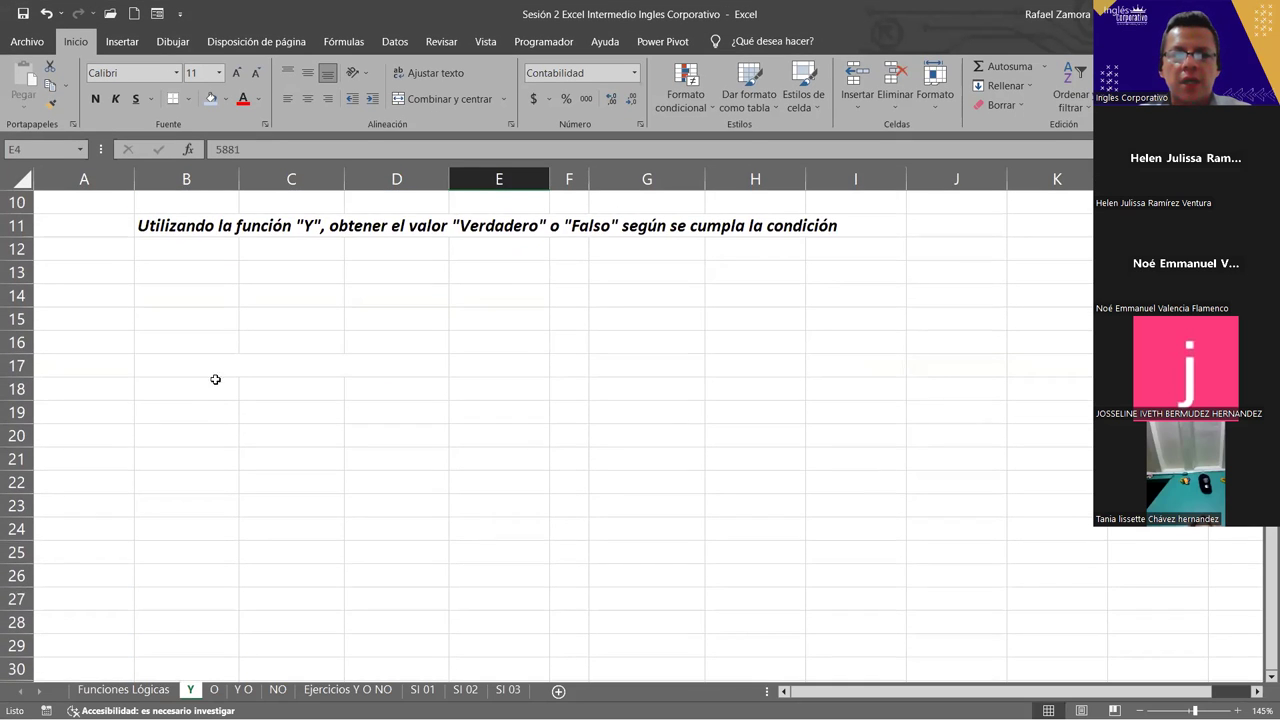
pyautogui.click(185, 438)
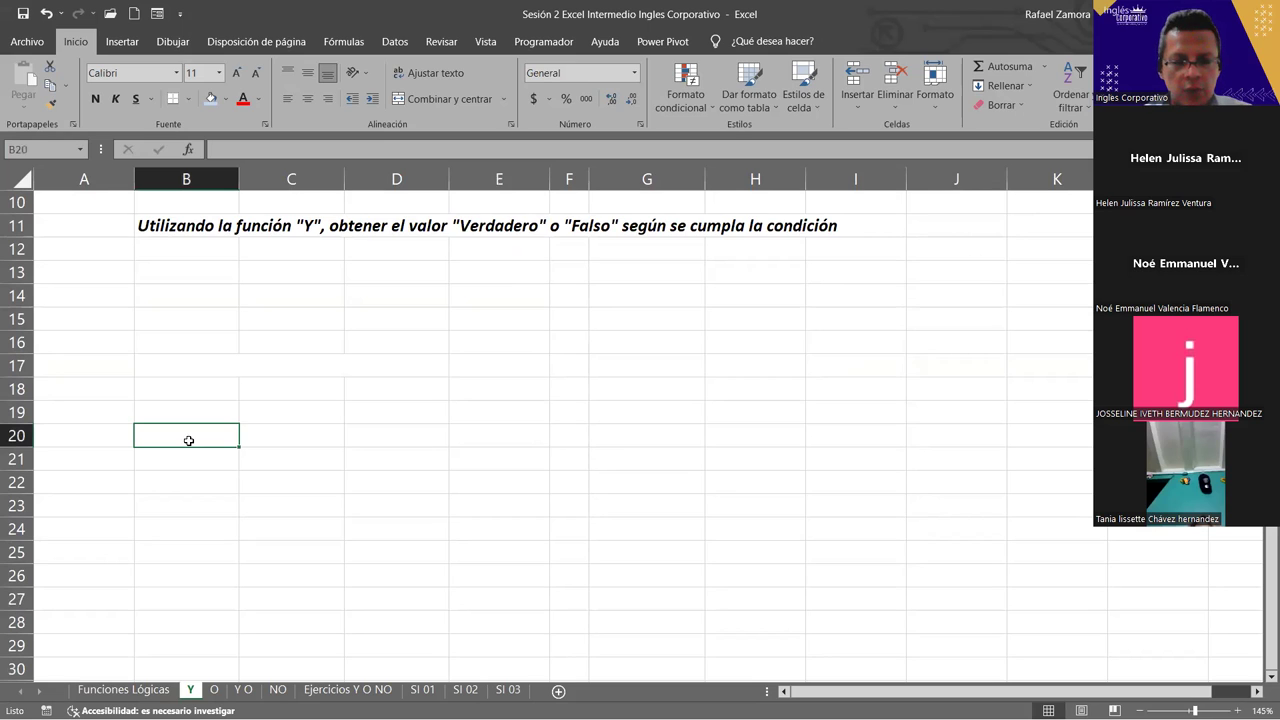
pyautogui.write('VERDADERO')
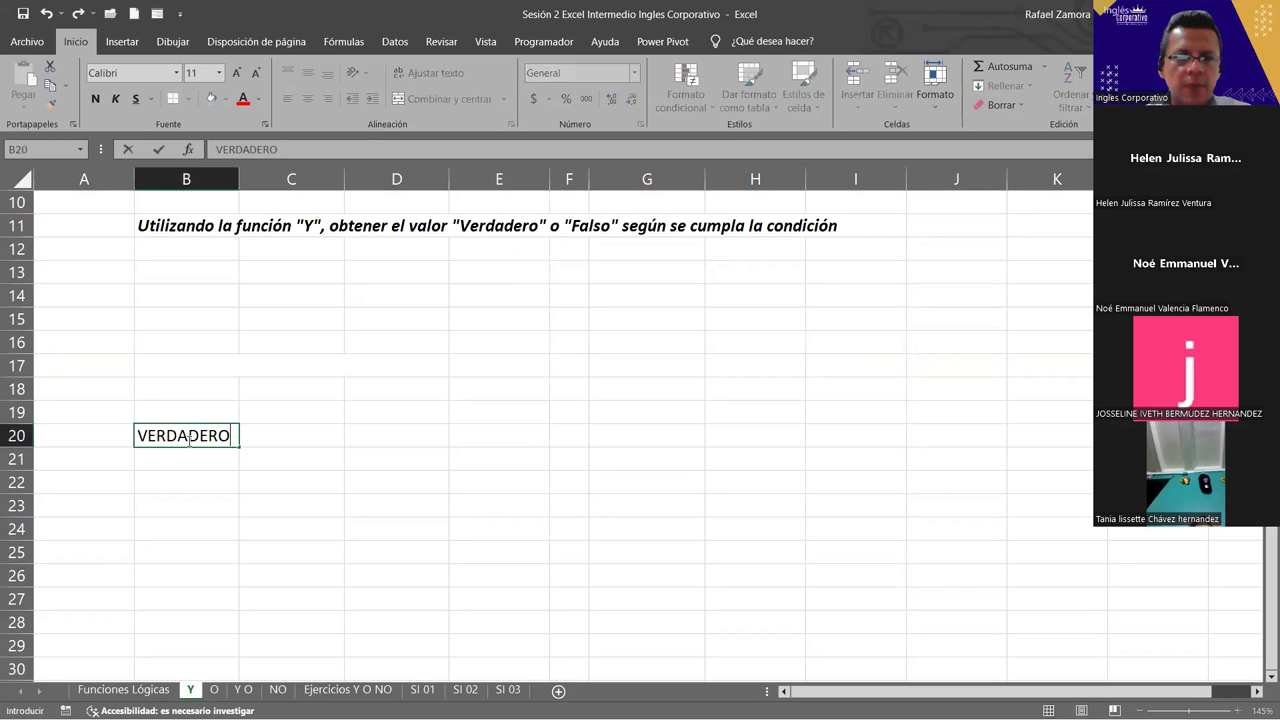
pyautogui.press('Tab')
pyautogui.click(188, 438)
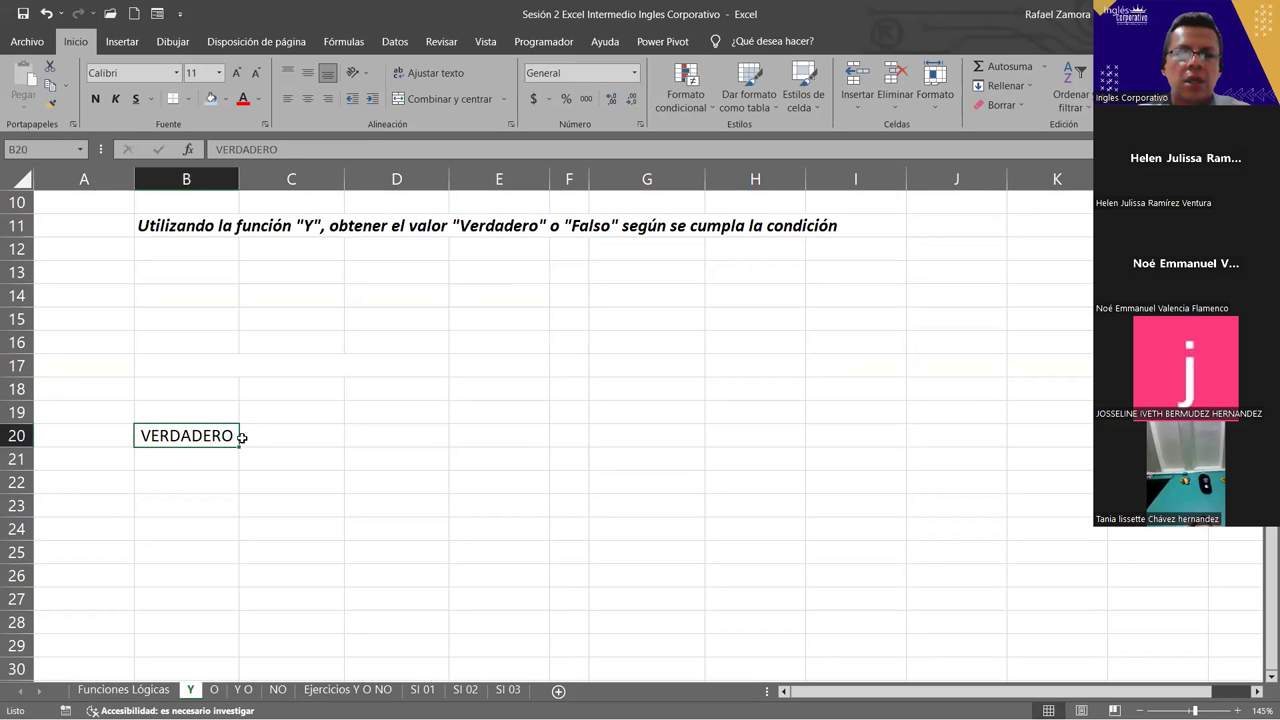
pyautogui.moveTo(241, 445); pyautogui.dragTo(390, 445)
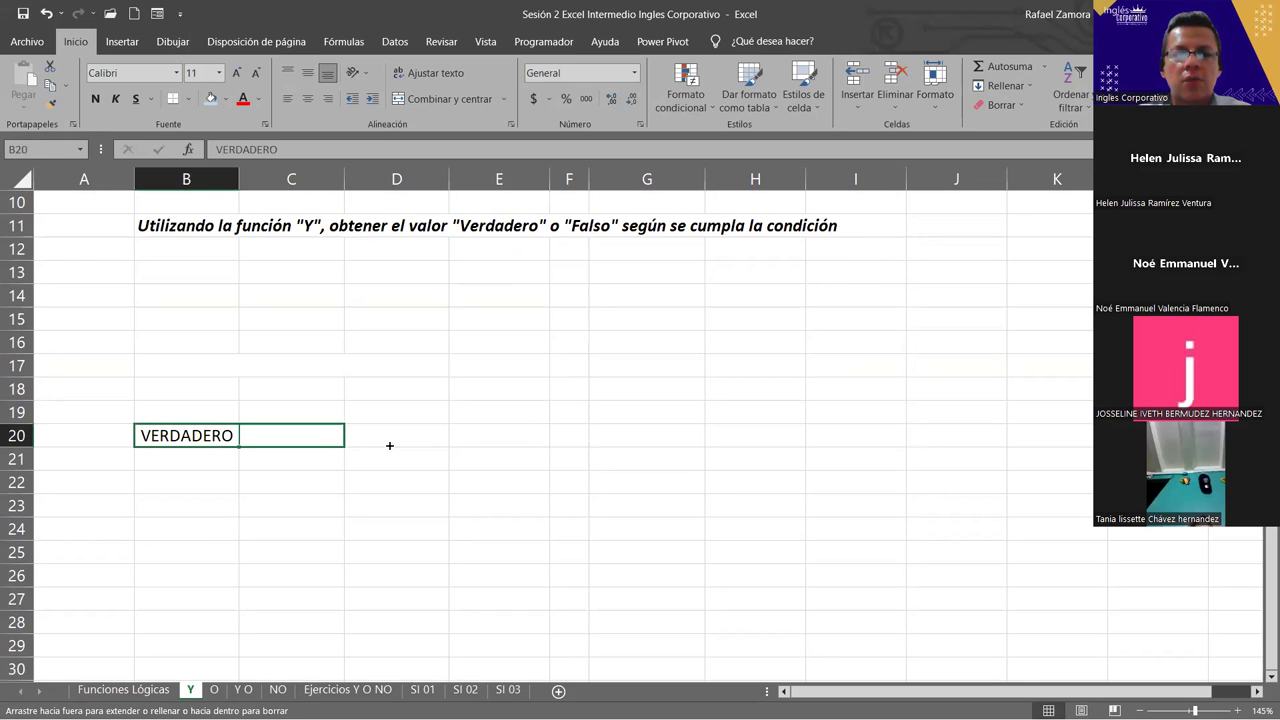
pyautogui.click(215, 437)
pyautogui.moveTo(238, 446); pyautogui.dragTo(358, 458)
# - Enter FALSO in D21 and fill VERDADERO and FALSO down into row 22
pyautogui.click(418, 452)
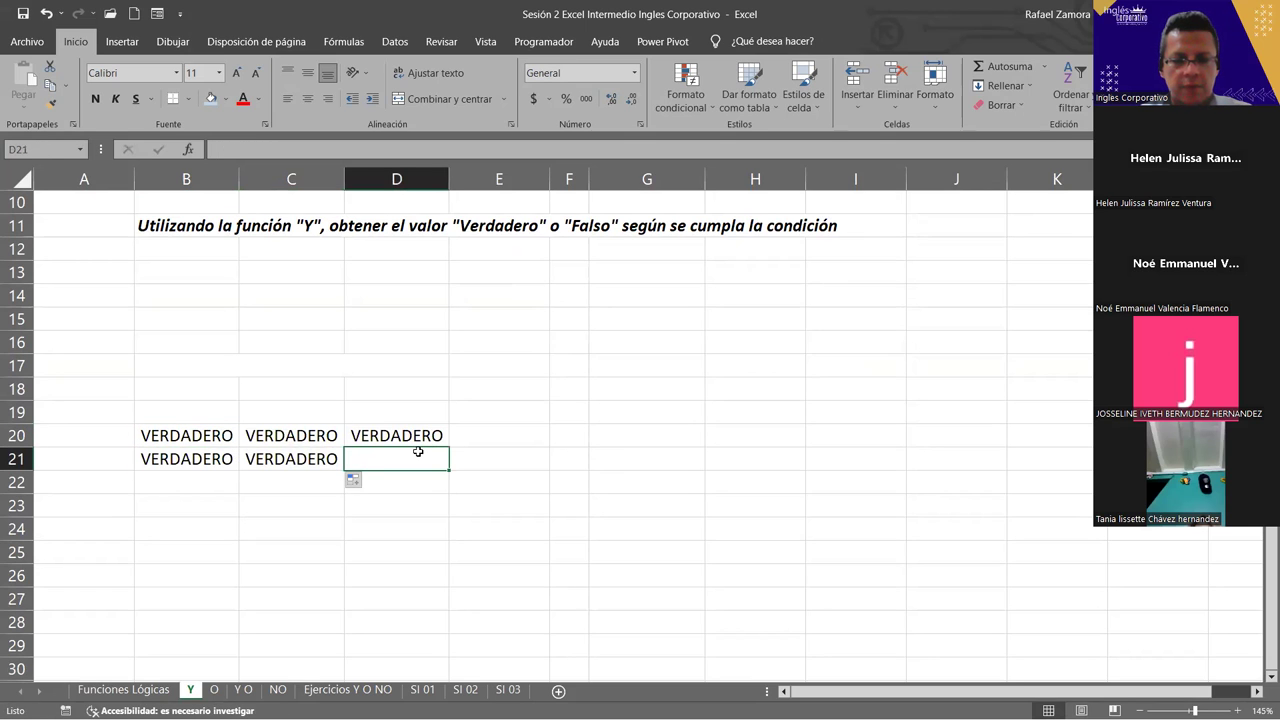
pyautogui.write('FALSO')
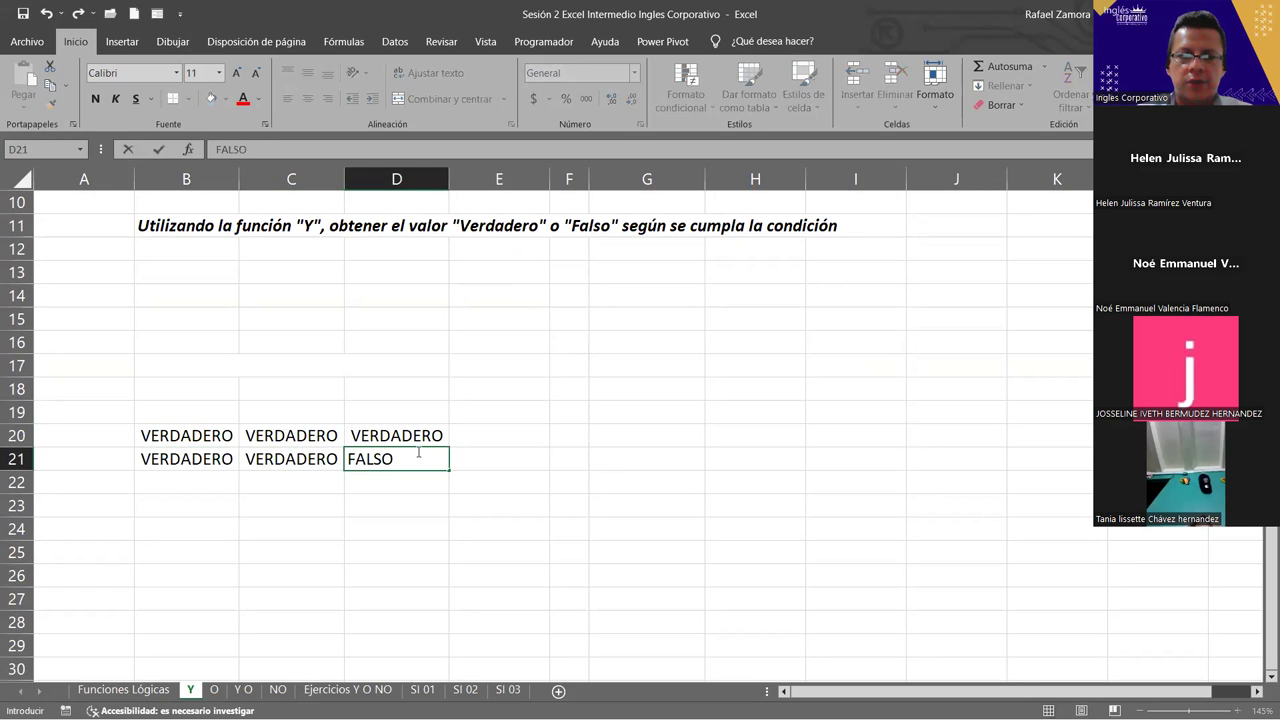
pyautogui.press('Return')
pyautogui.click(183, 462)
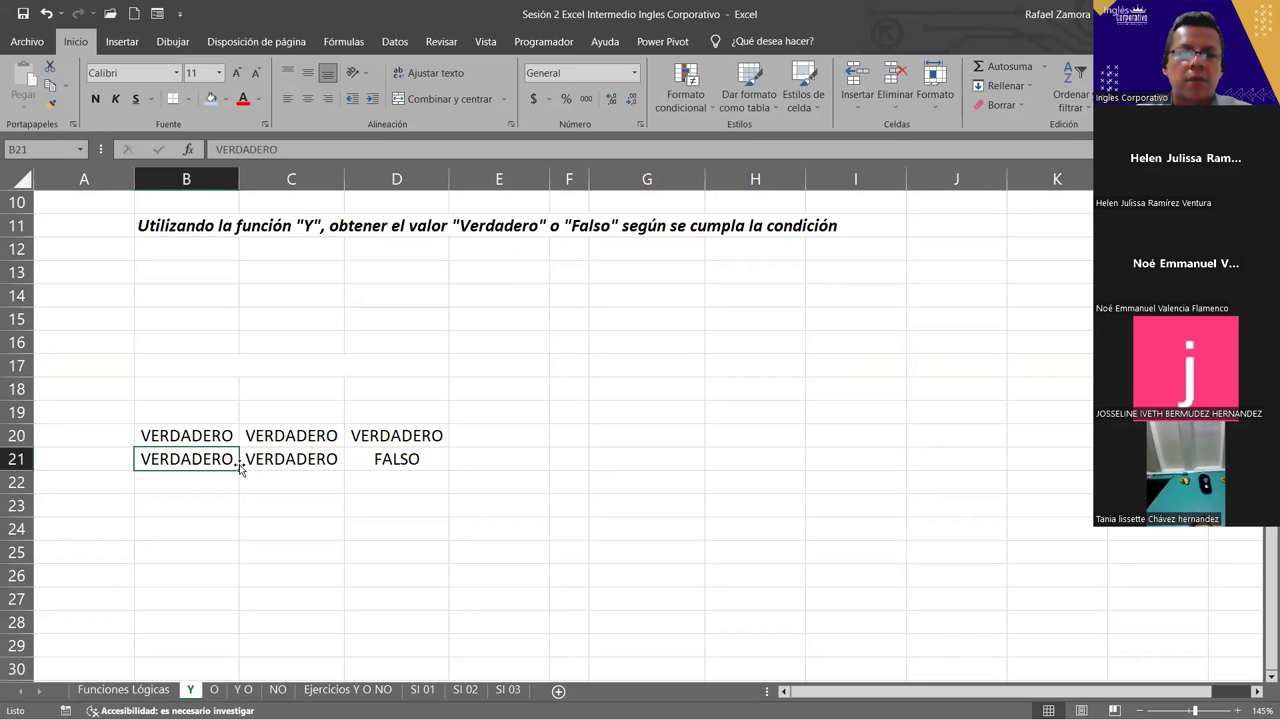
pyautogui.moveTo(238, 465); pyautogui.dragTo(240, 488)
pyautogui.click(437, 469)
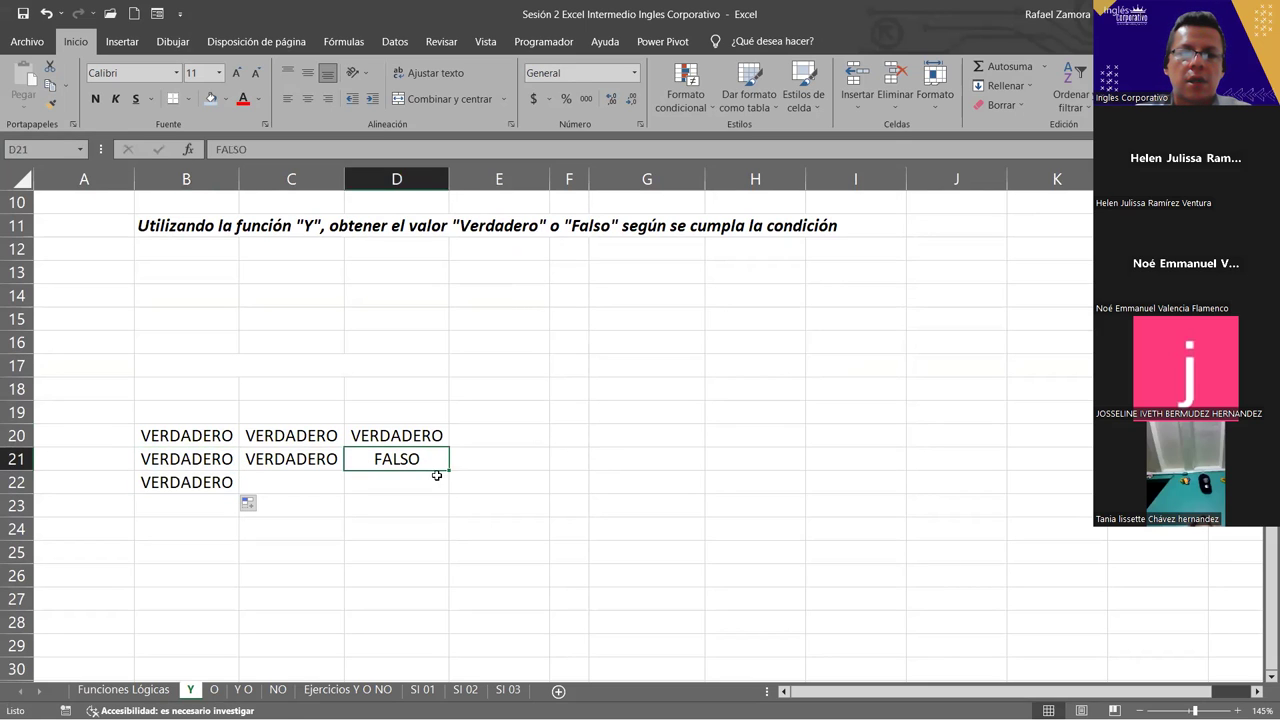
pyautogui.moveTo(450, 471)
pyautogui.mouseDown()
pyautogui.moveTo(451, 489)
pyautogui.moveTo(257, 486)
pyautogui.mouseUp()
# - Fill FALSO into C22 and B23:D23, then select the whole B20:D23 truth table
pyautogui.click(447, 487)
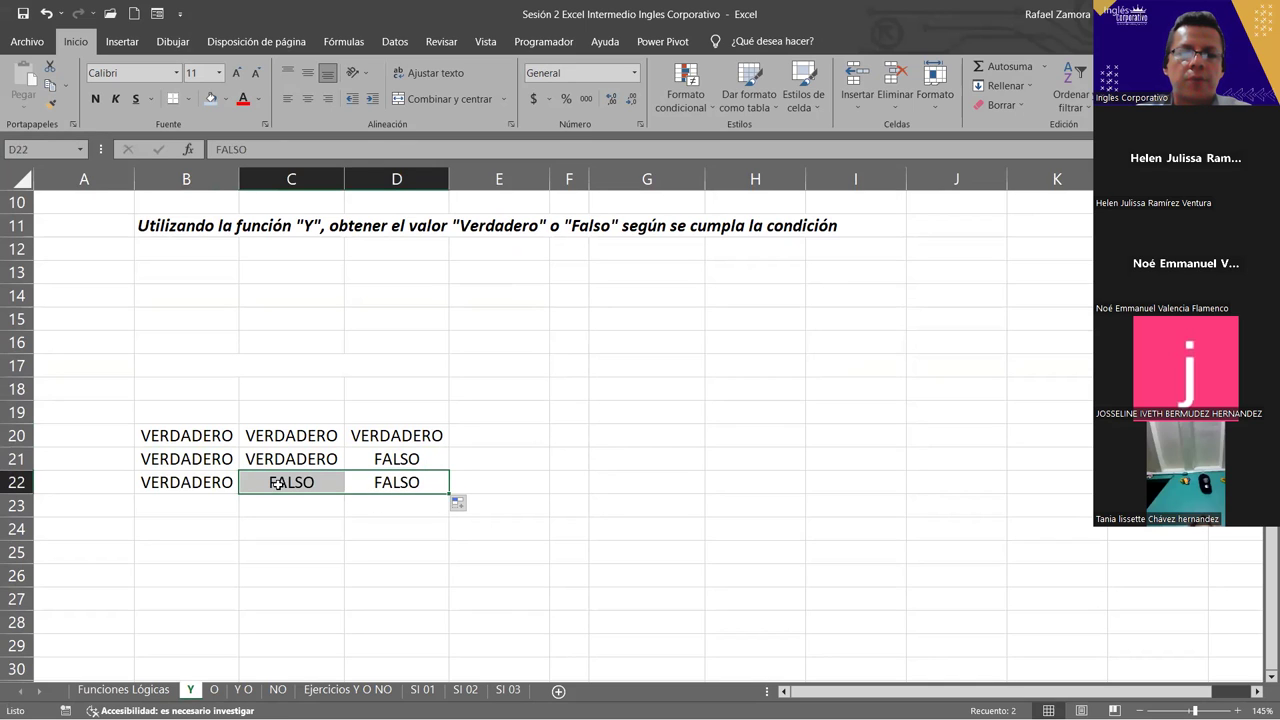
pyautogui.moveTo(452, 491); pyautogui.dragTo(452, 512)
pyautogui.click(300, 508)
pyautogui.moveTo(345, 518); pyautogui.dragTo(150, 514)
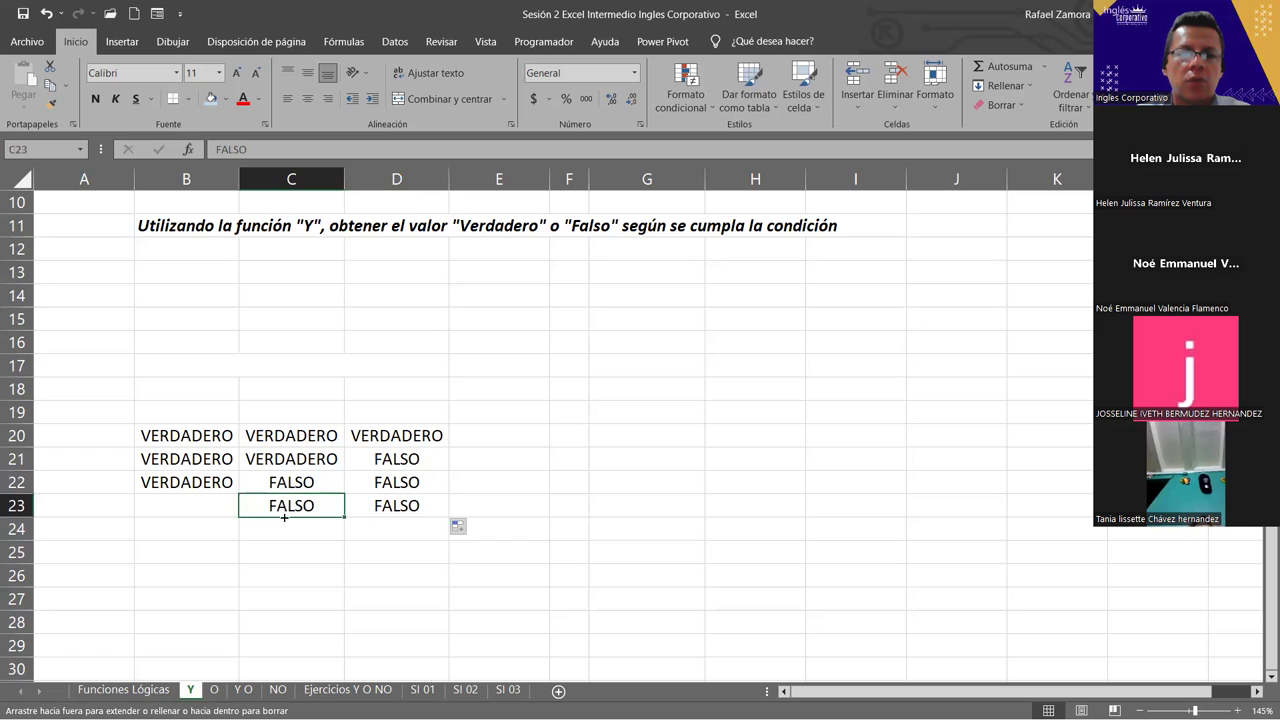
pyautogui.click(556, 519)
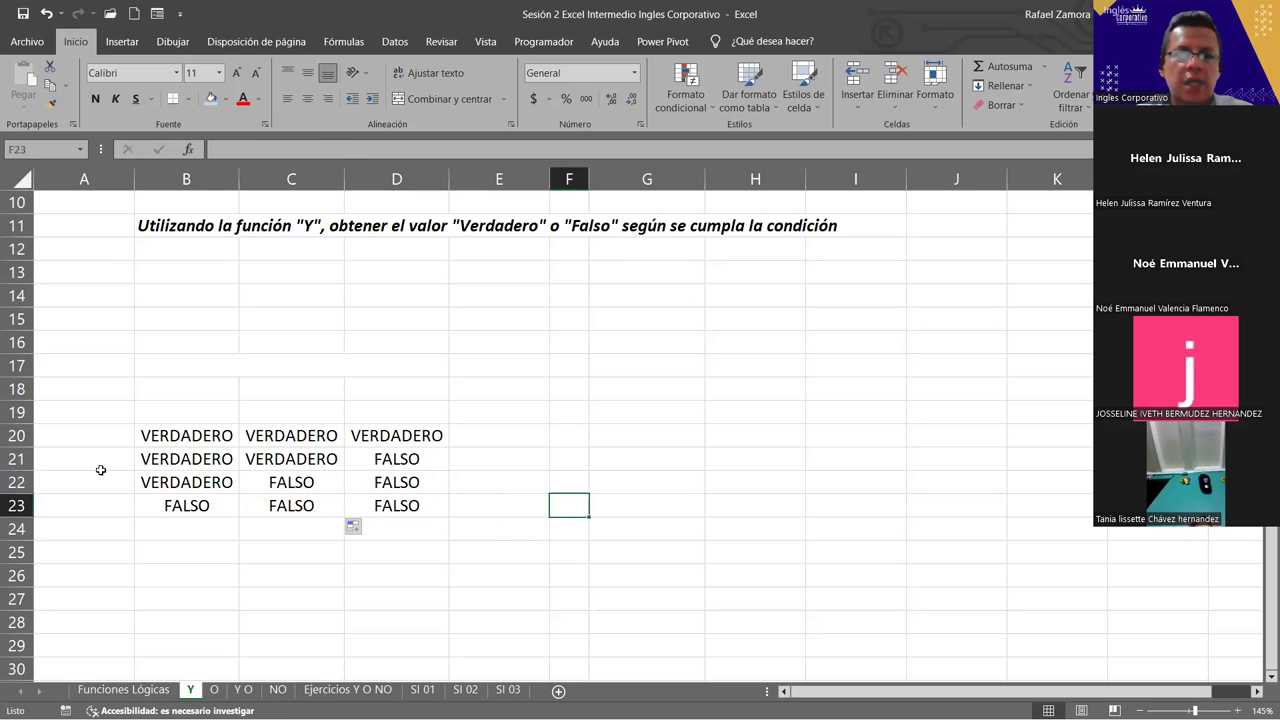
pyautogui.moveTo(179, 425); pyautogui.dragTo(395, 508)
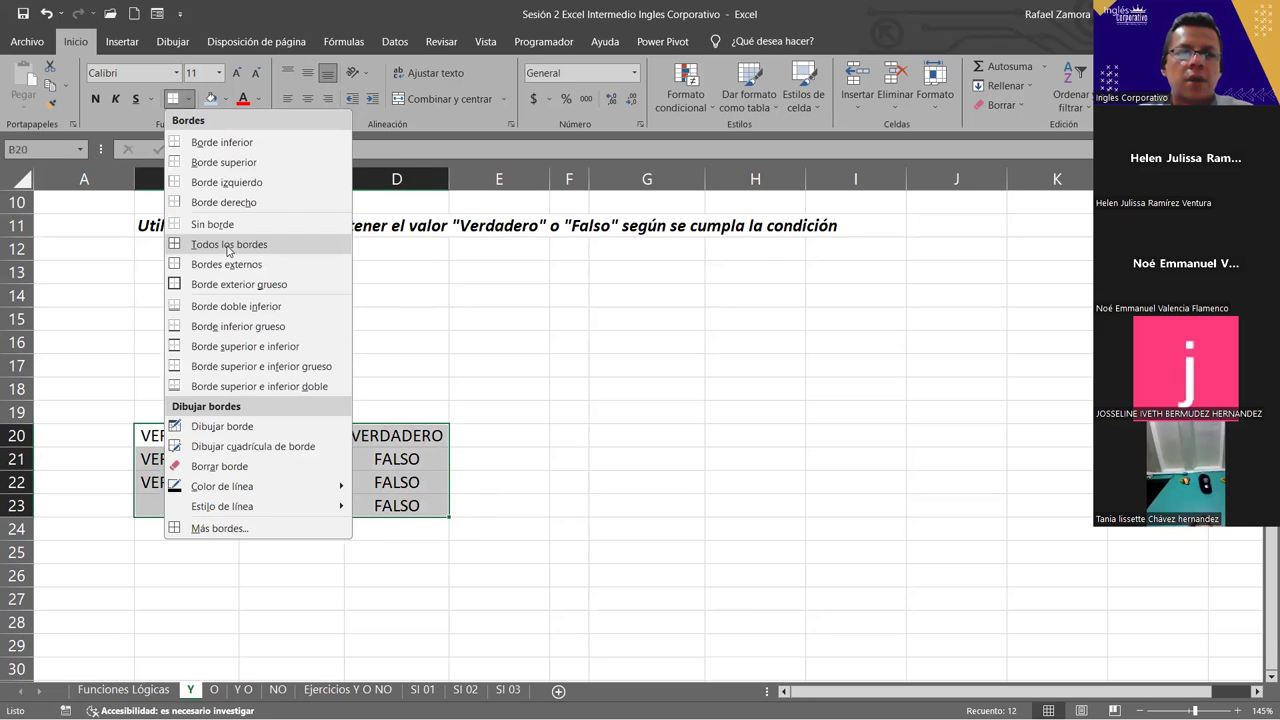
# - Apply All Borders to the B20:D23 truth table and the G20:G23 result cells
pyautogui.click(689, 440)
pyautogui.click(651, 435)
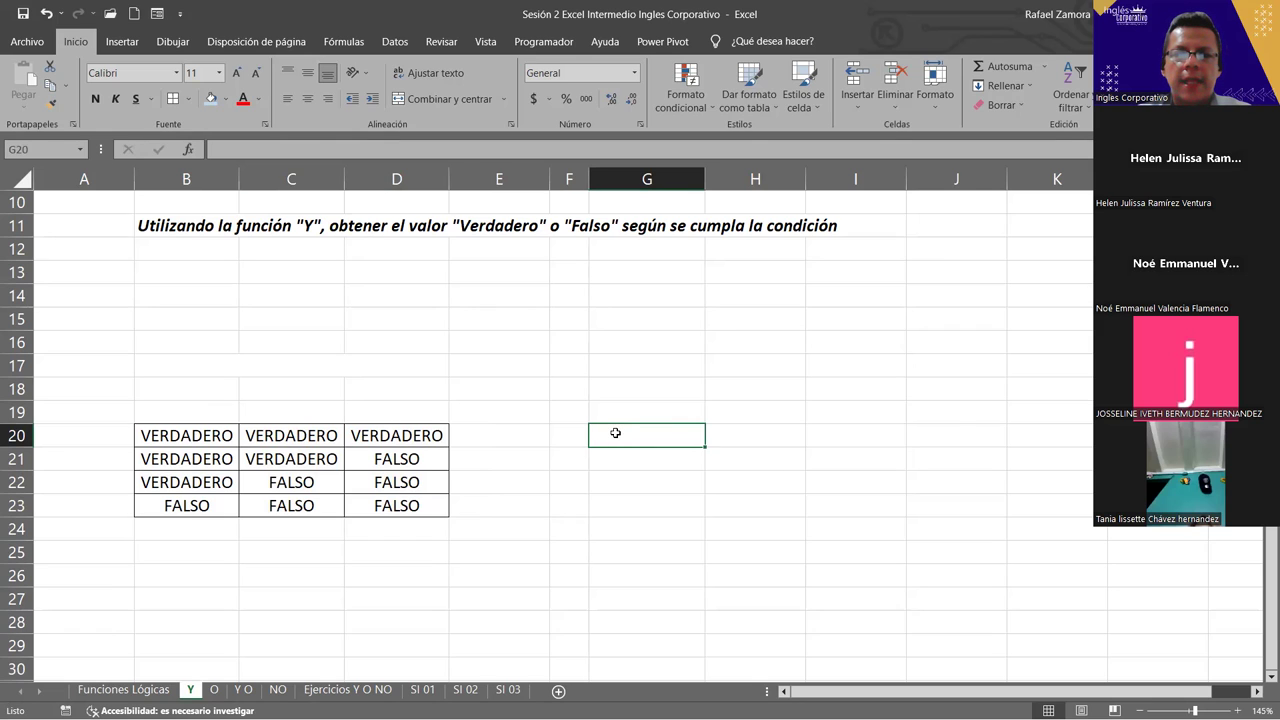
pyautogui.moveTo(615, 433); pyautogui.dragTo(614, 494)
pyautogui.click(172, 98)
pyautogui.click(697, 450)
pyautogui.click(687, 434)
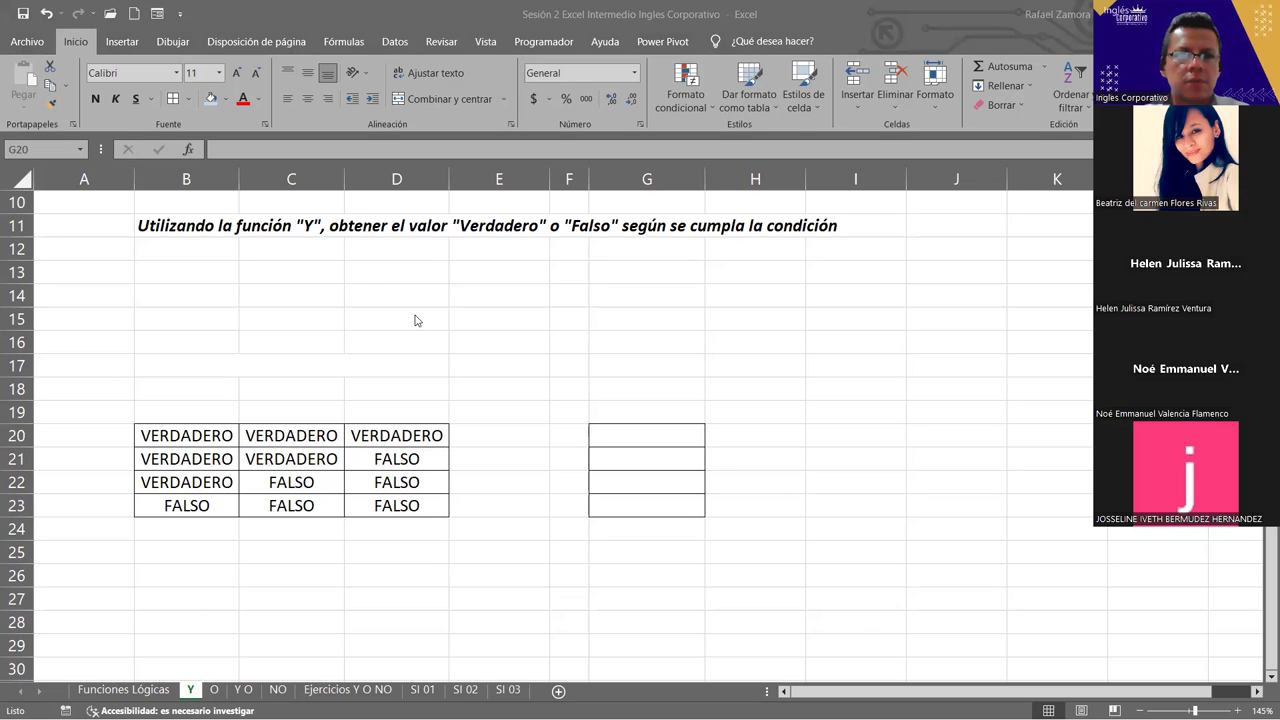
# - Copy VERDADERO from D20 into G20 and FALSO from D21 into G21
pyautogui.click(289, 56)
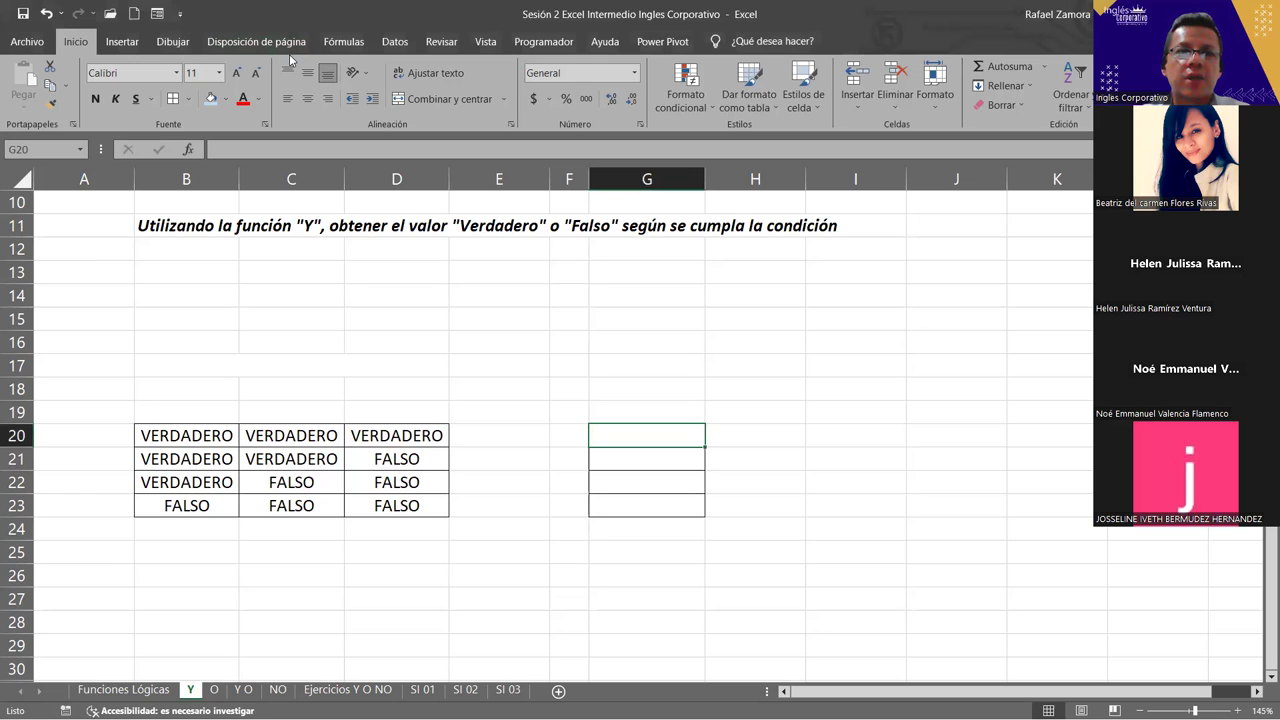
pyautogui.click(400, 436)
pyautogui.hotkey('ctrl', 'c')
pyautogui.click(642, 441)
pyautogui.hotkey('ctrl', 'v')
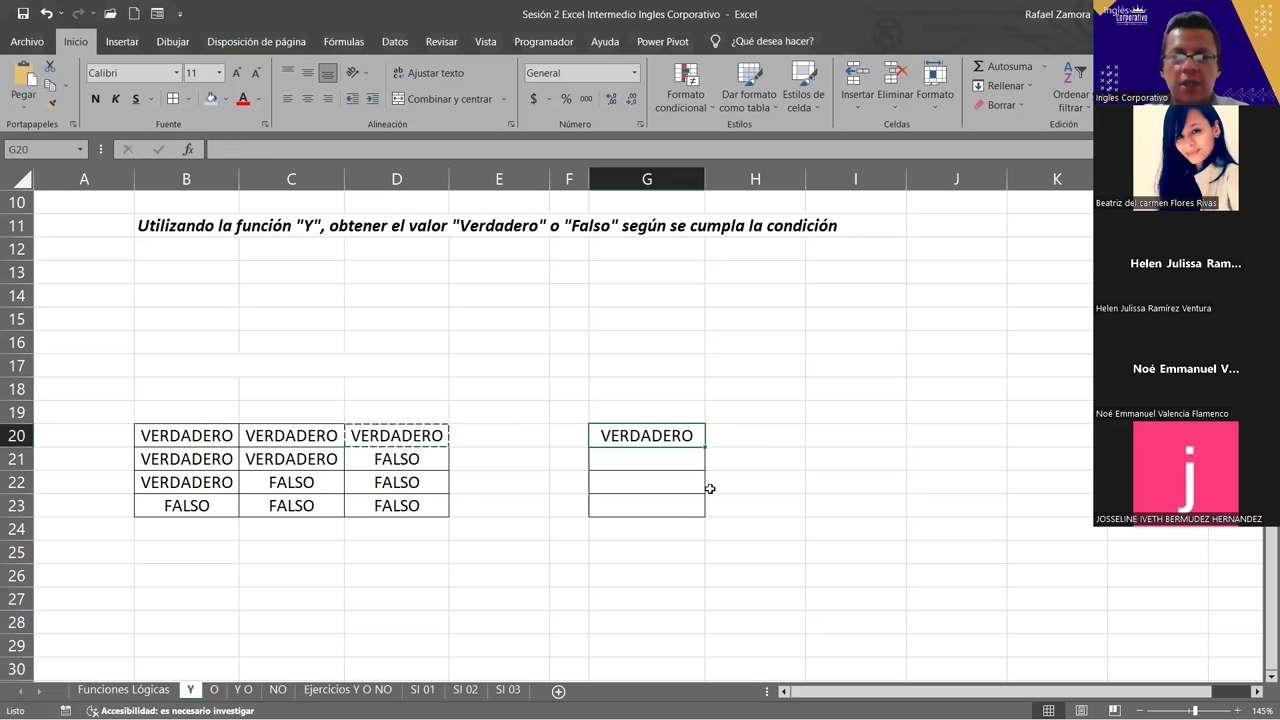
pyautogui.click(667, 459)
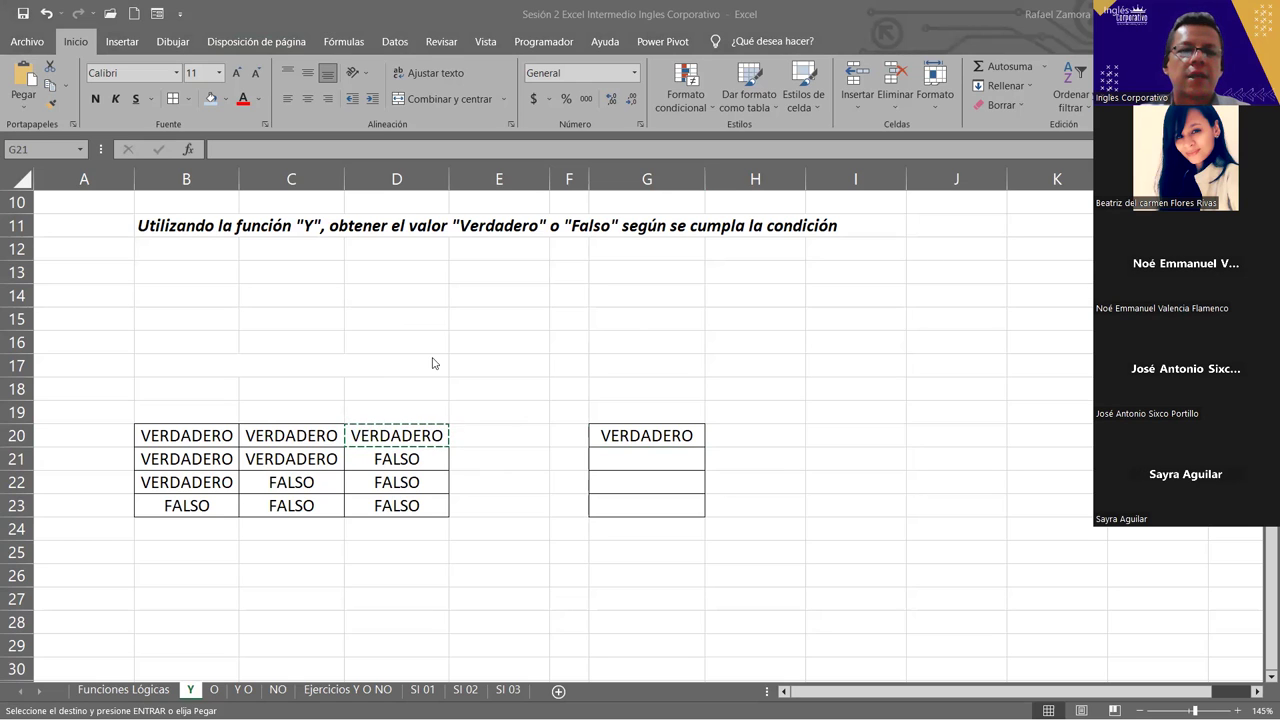
pyautogui.click(411, 457)
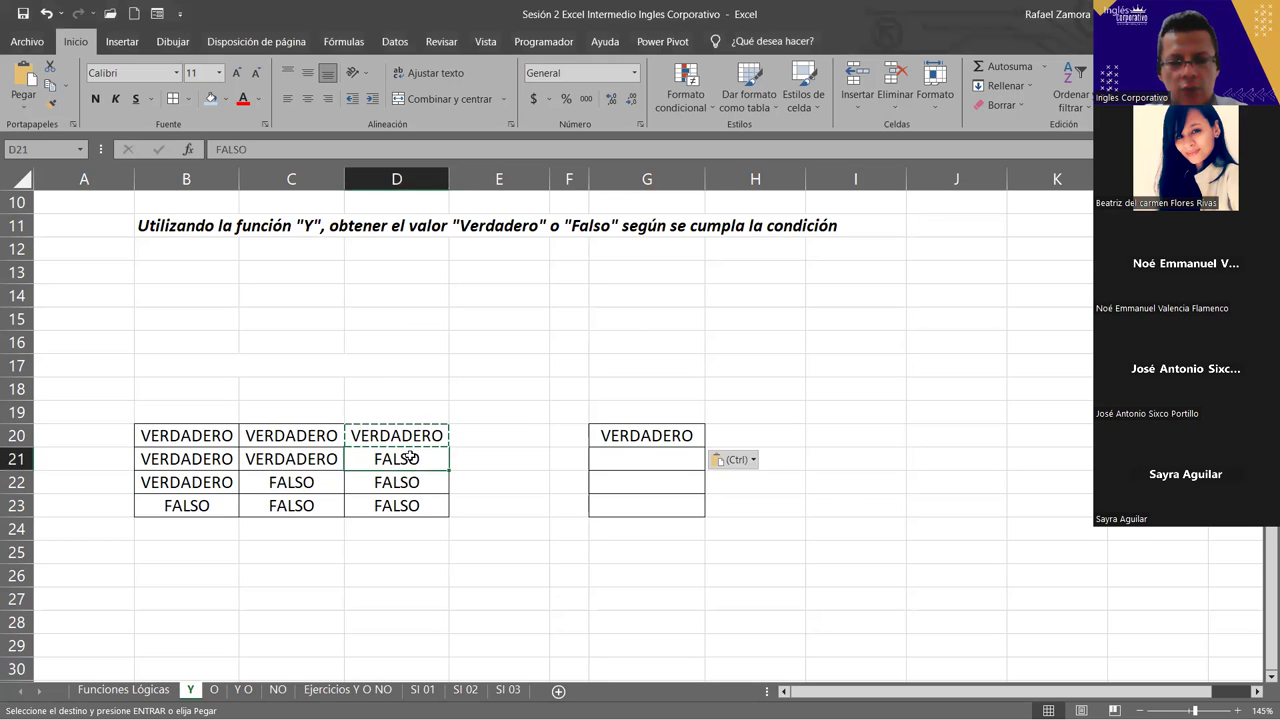
pyautogui.hotkey('ctrl', 'c')
pyautogui.click(640, 460)
pyautogui.hotkey('ctrl', 'v')
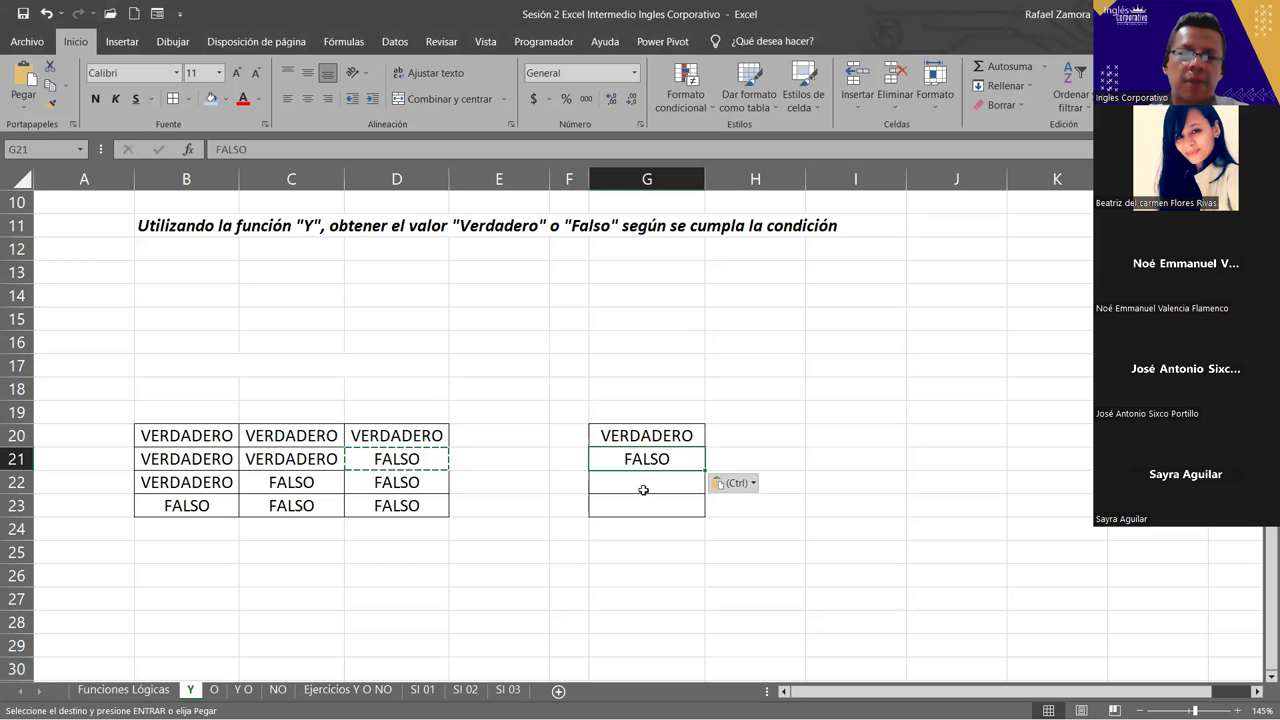
# - Check each row's inputs and fill FALSO down into G22 and G23
pyautogui.click(646, 434)
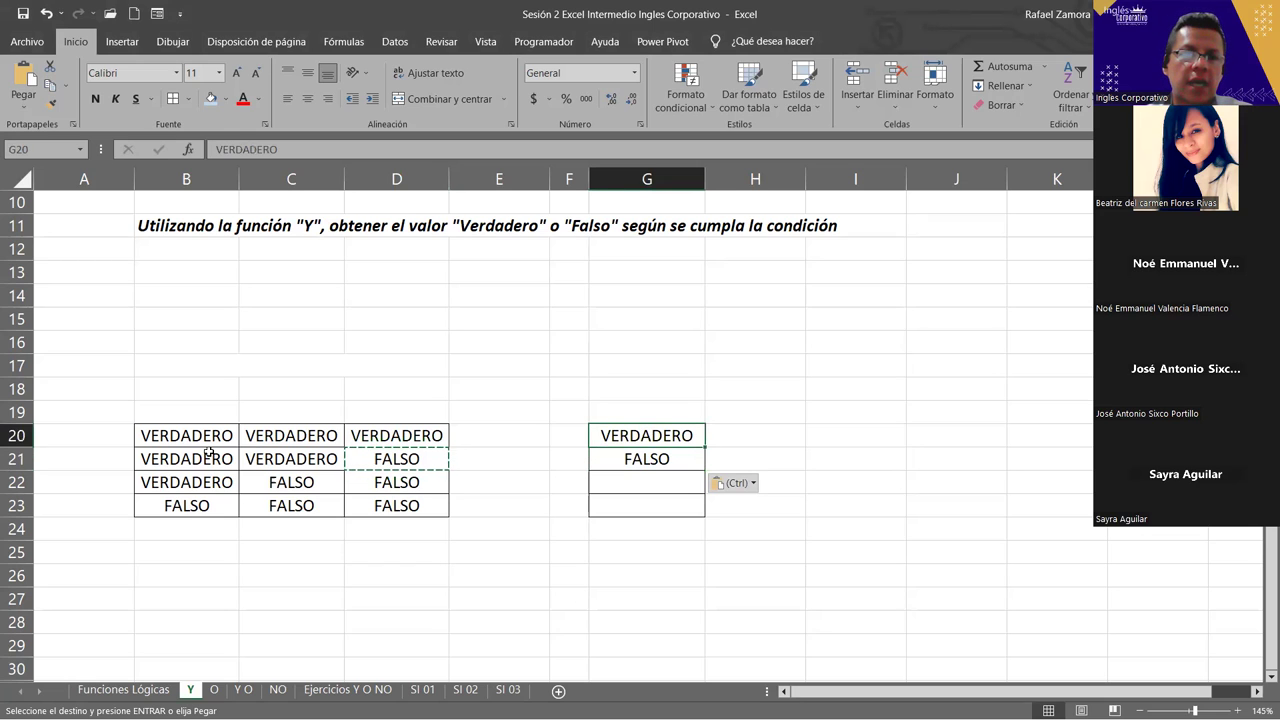
pyautogui.click(209, 455)
pyautogui.moveTo(210, 452); pyautogui.dragTo(378, 456)
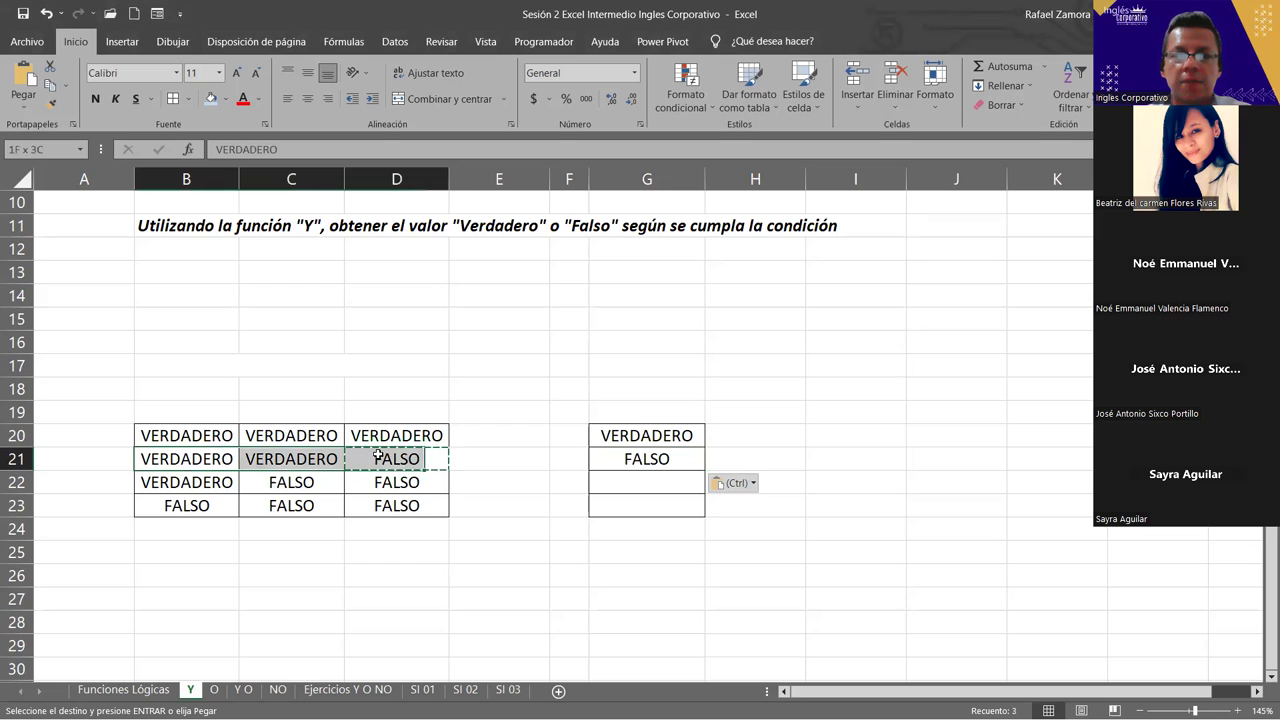
pyautogui.click(672, 462)
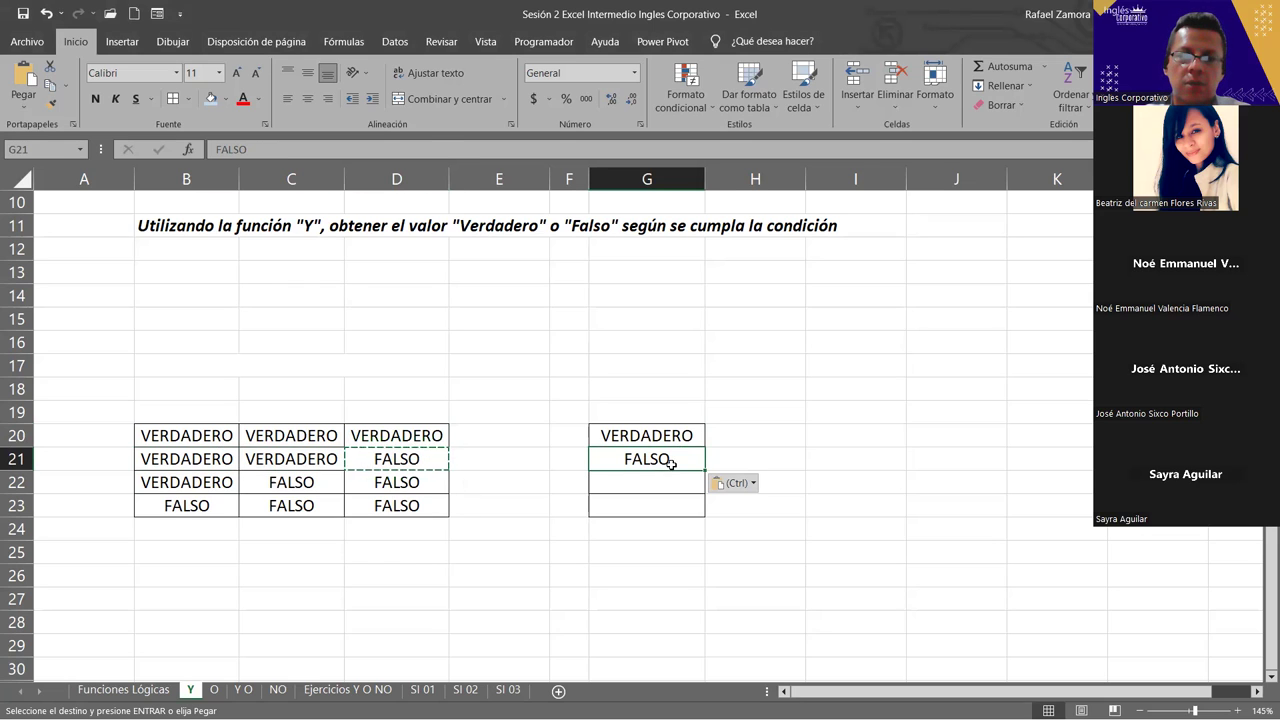
pyautogui.click(203, 482)
pyautogui.moveTo(320, 482); pyautogui.dragTo(400, 482)
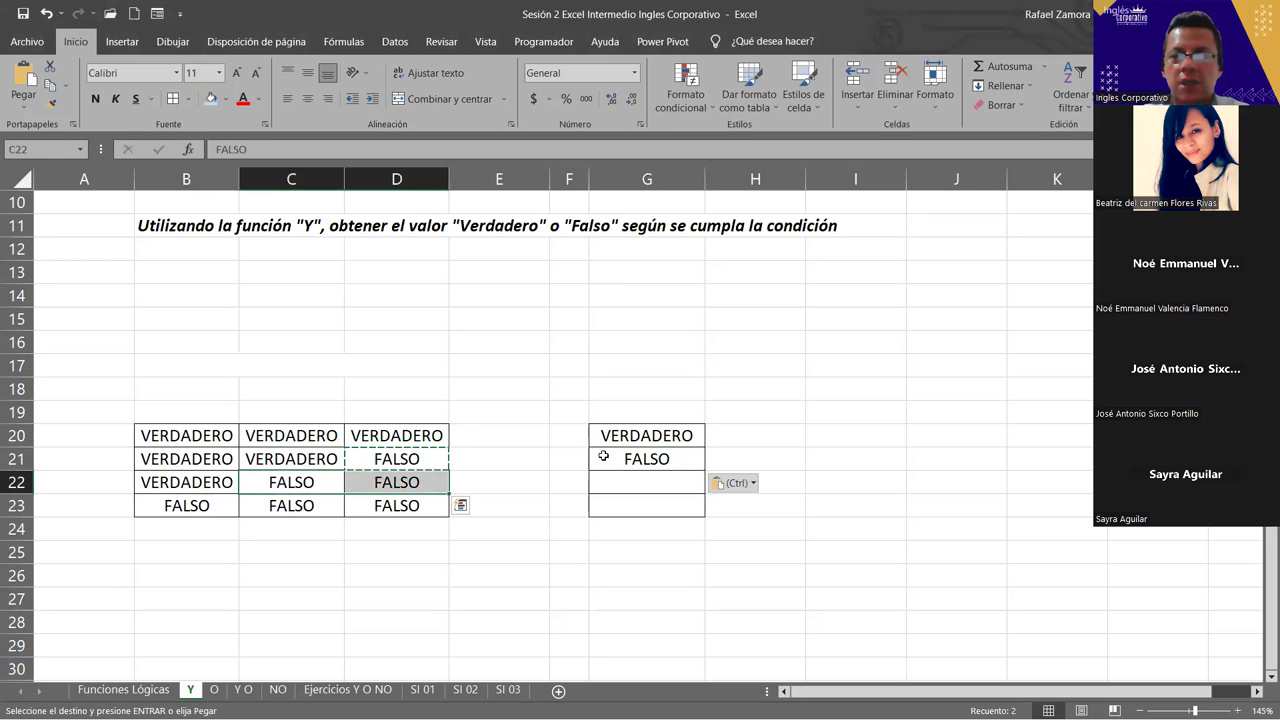
pyautogui.click(678, 463)
pyautogui.moveTo(705, 469); pyautogui.dragTo(706, 490)
pyautogui.moveTo(210, 508)
pyautogui.mouseDown()
pyautogui.moveTo(483, 495)
pyautogui.moveTo(440, 506)
pyautogui.mouseUp()
pyautogui.click(666, 479)
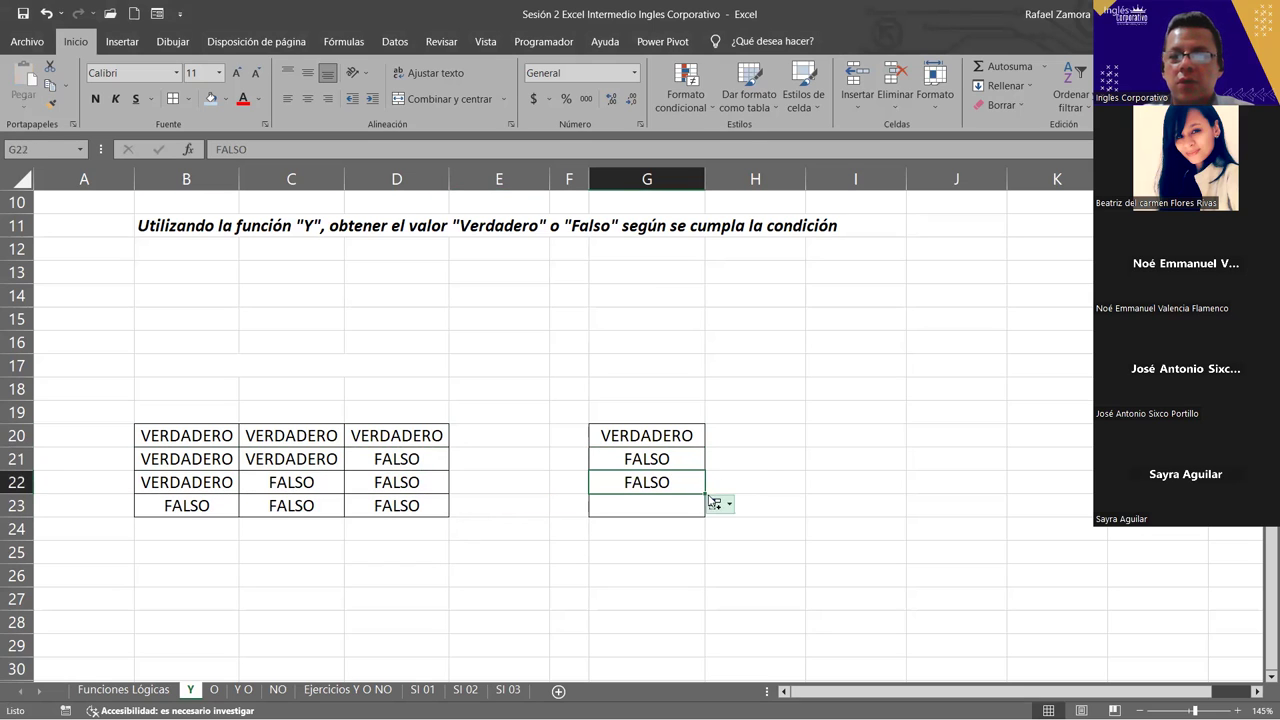
pyautogui.moveTo(705, 494); pyautogui.dragTo(706, 512)
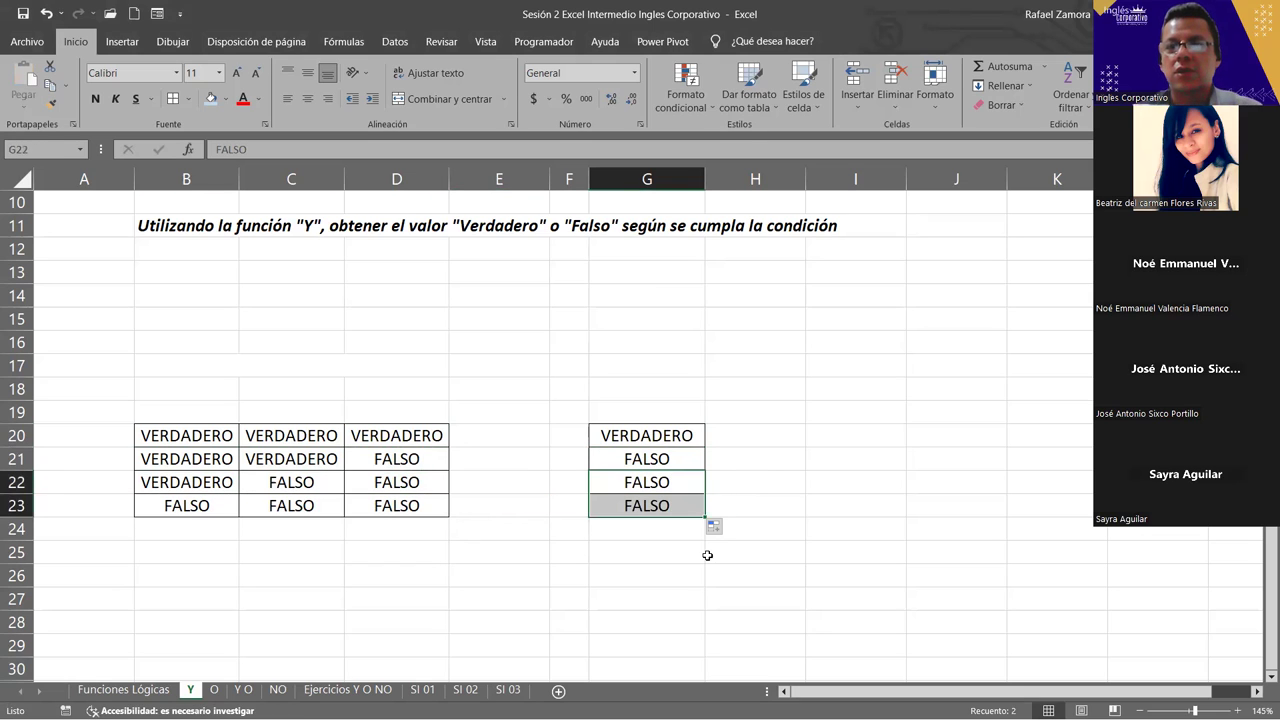
pyautogui.click(707, 555)
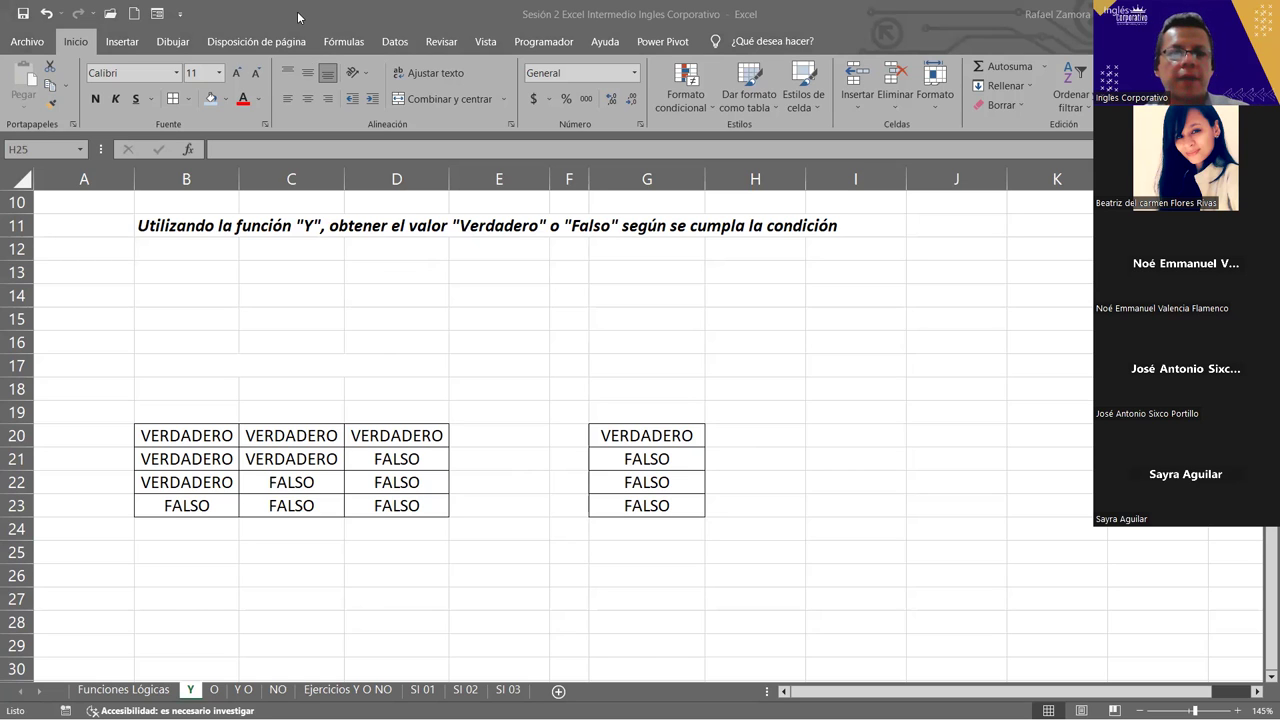
# - Scroll up to review the C7 sales condition and row 11 instruction, then select G3
pyautogui.scroll(3, 414, 368)
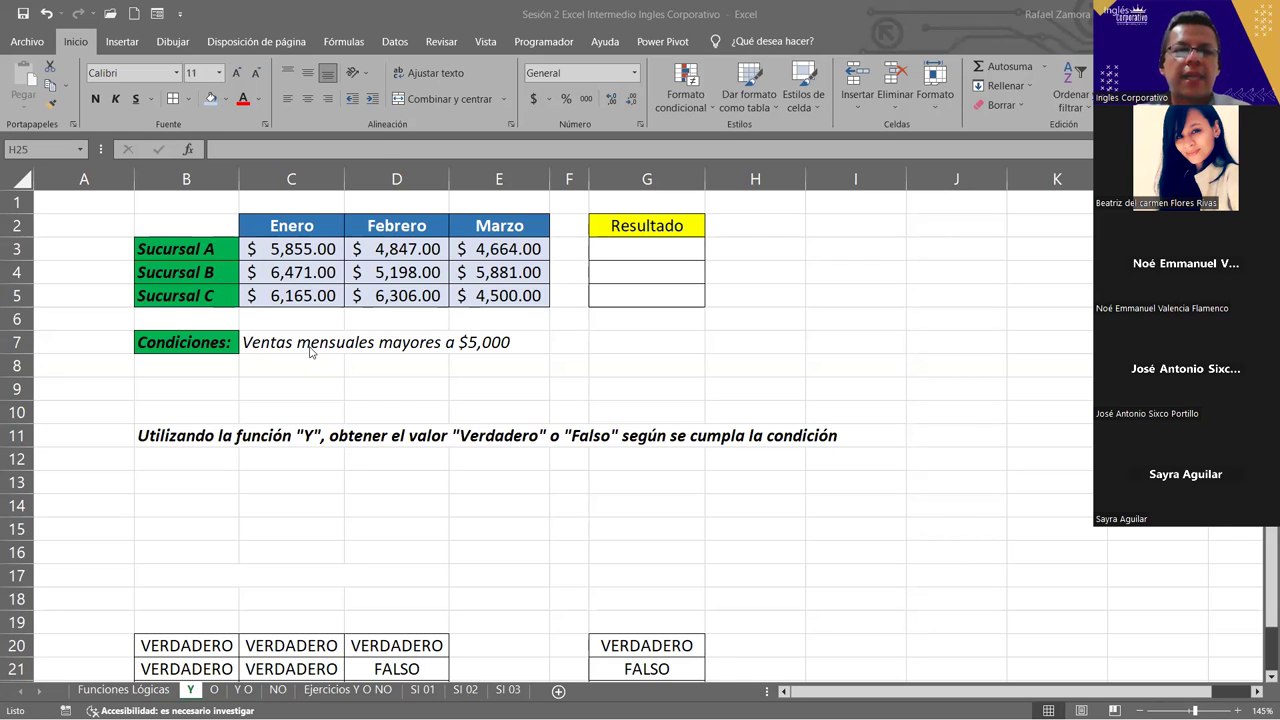
pyautogui.click(309, 342)
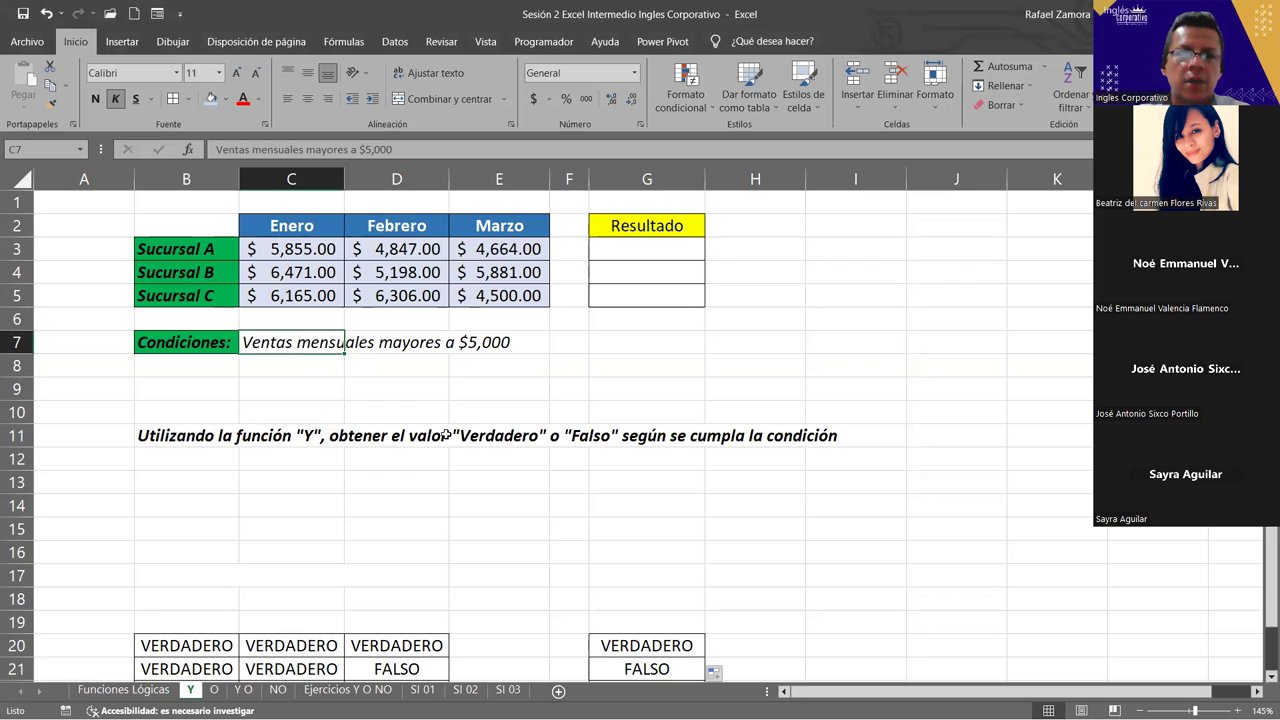
pyautogui.click(174, 434)
pyautogui.moveTo(174, 434); pyautogui.dragTo(818, 438)
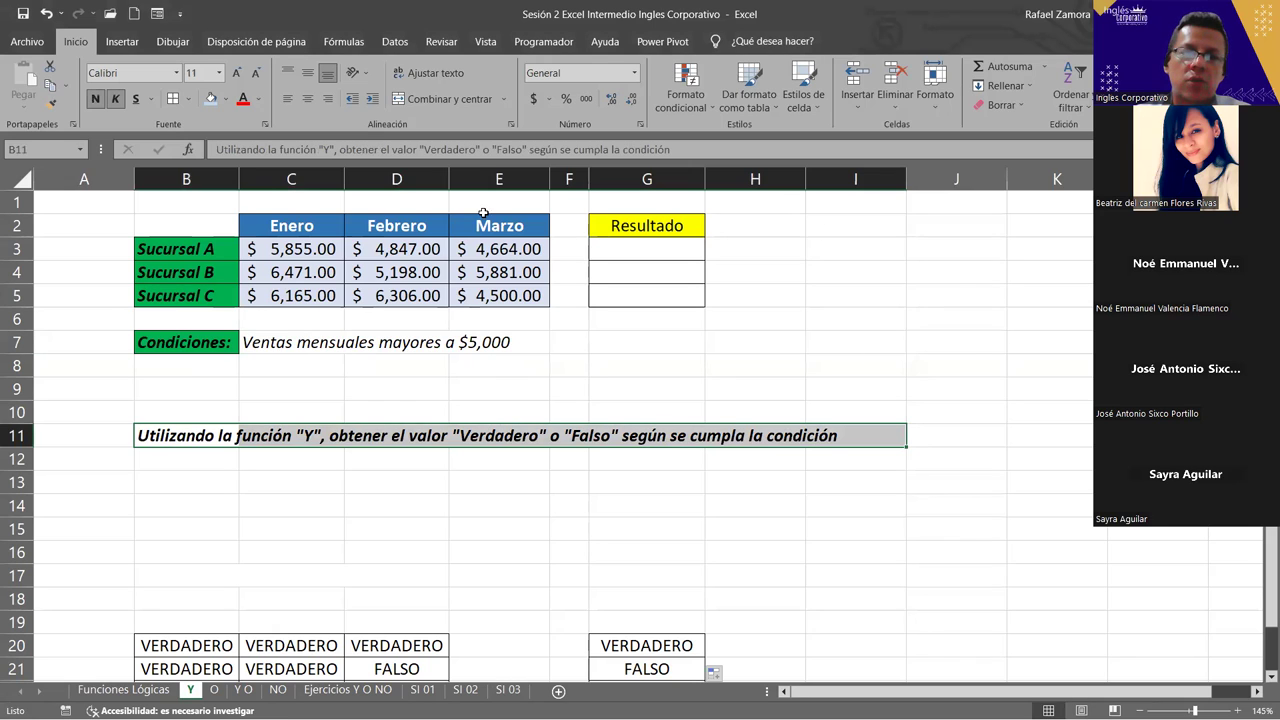
pyautogui.click(280, 343)
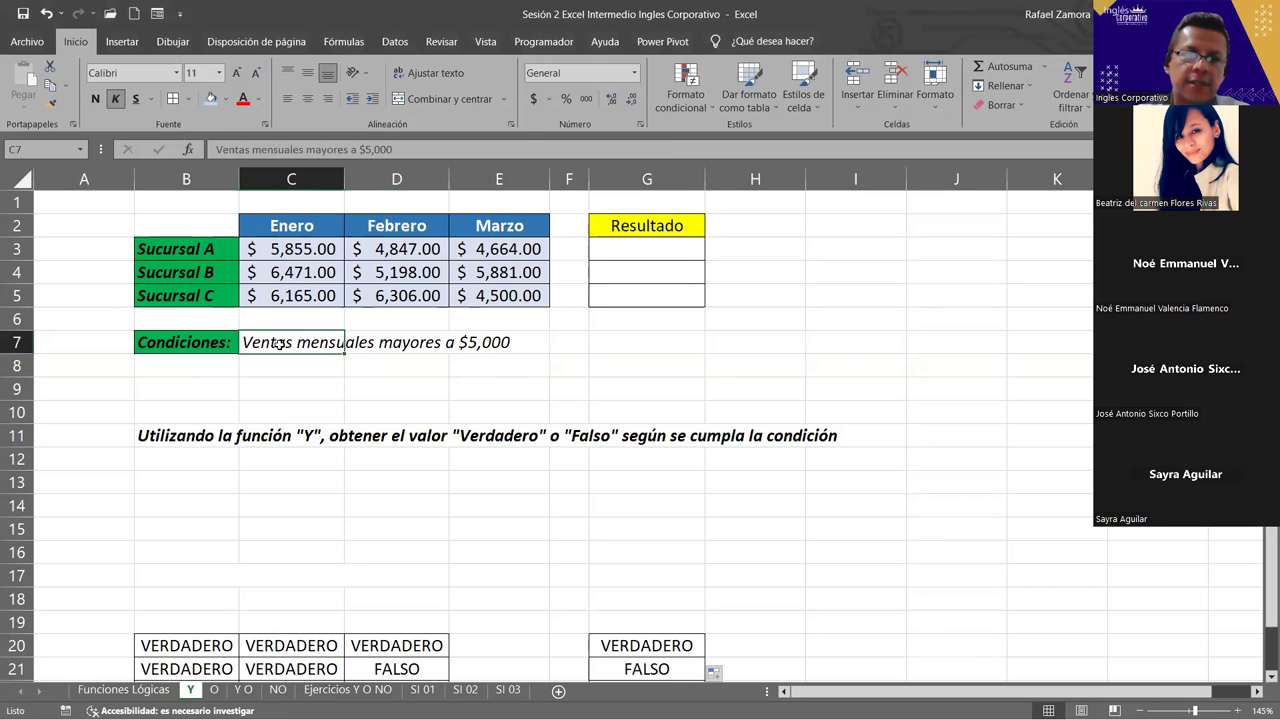
pyautogui.click(666, 251)
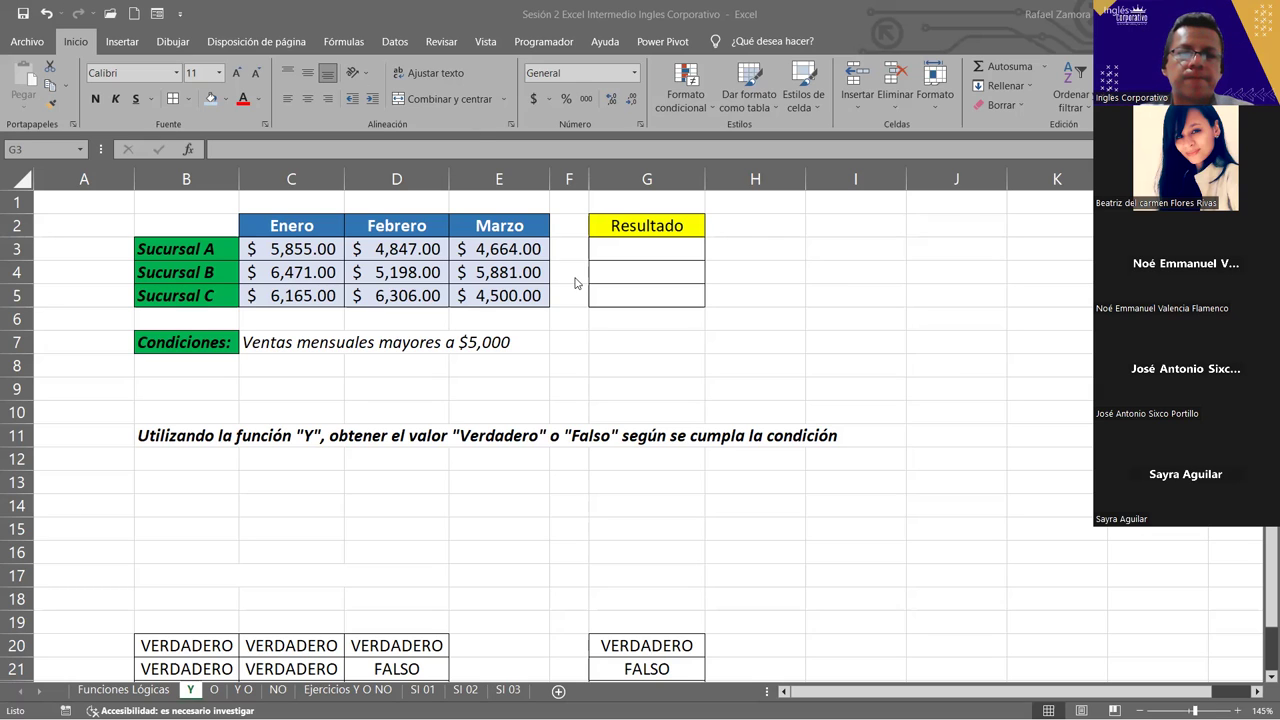
pyautogui.click(667, 246)
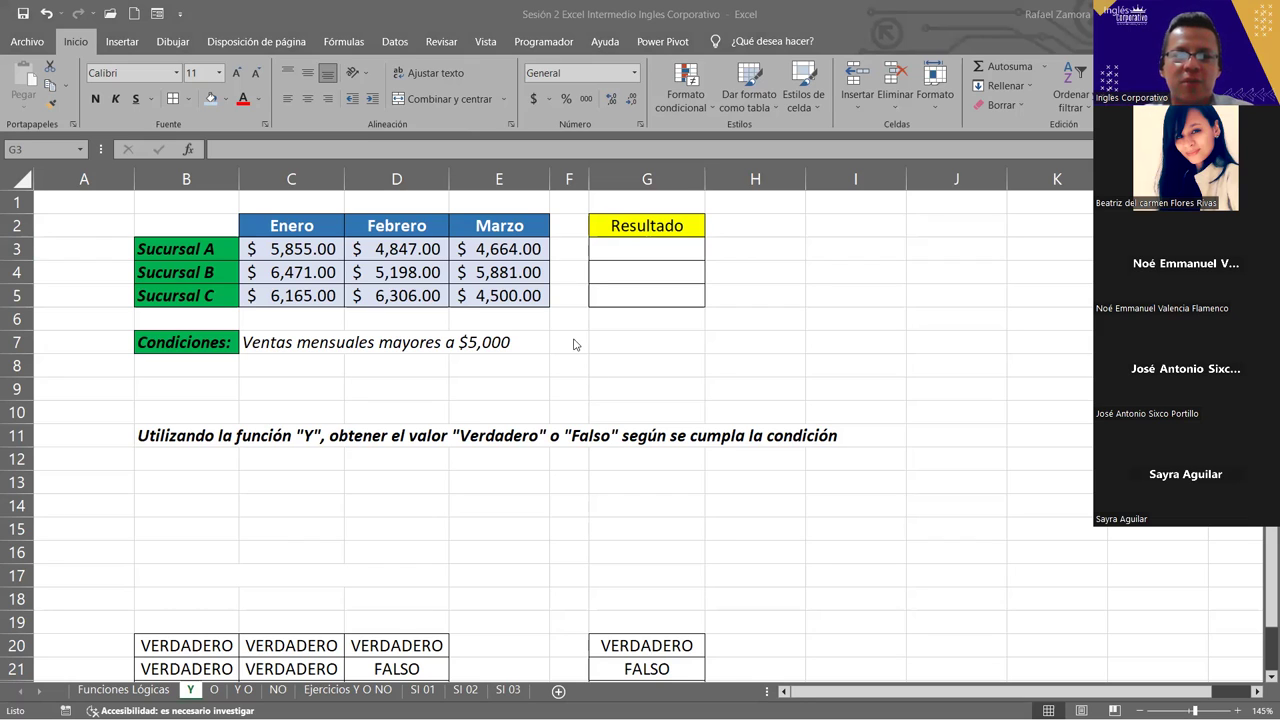
pyautogui.click(694, 246)
pyautogui.write('=')
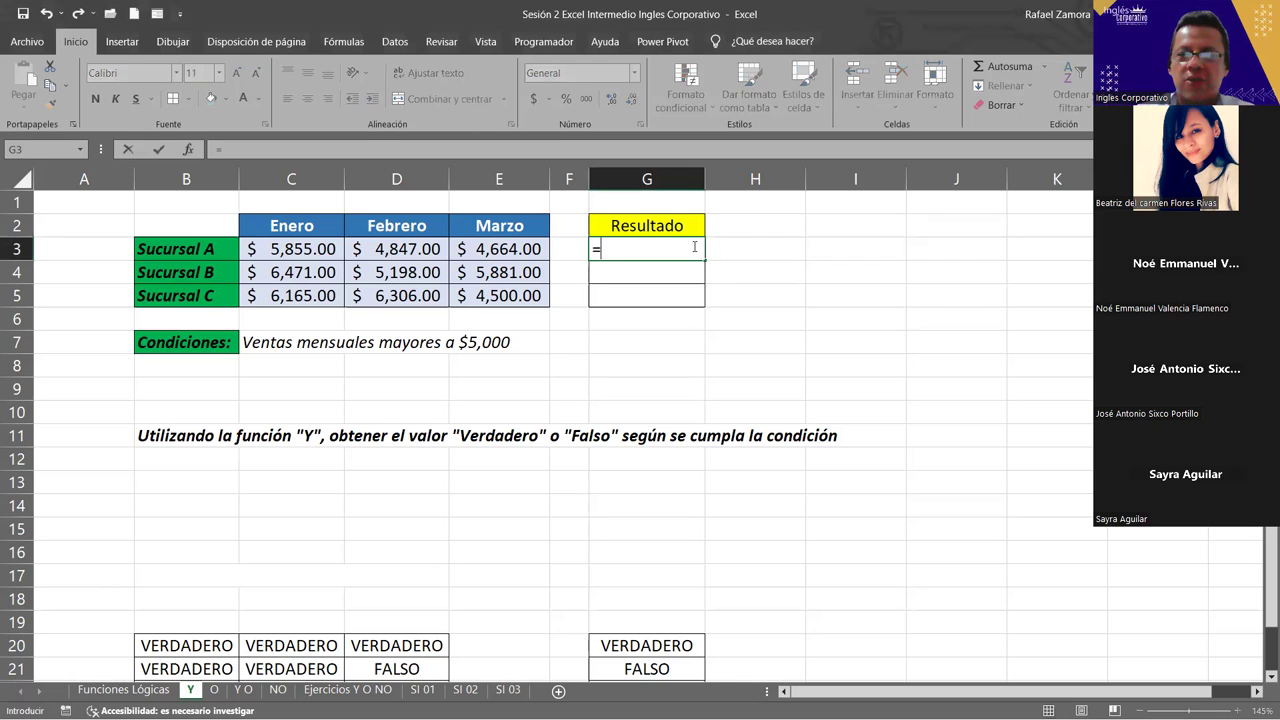
pyautogui.write('Y')
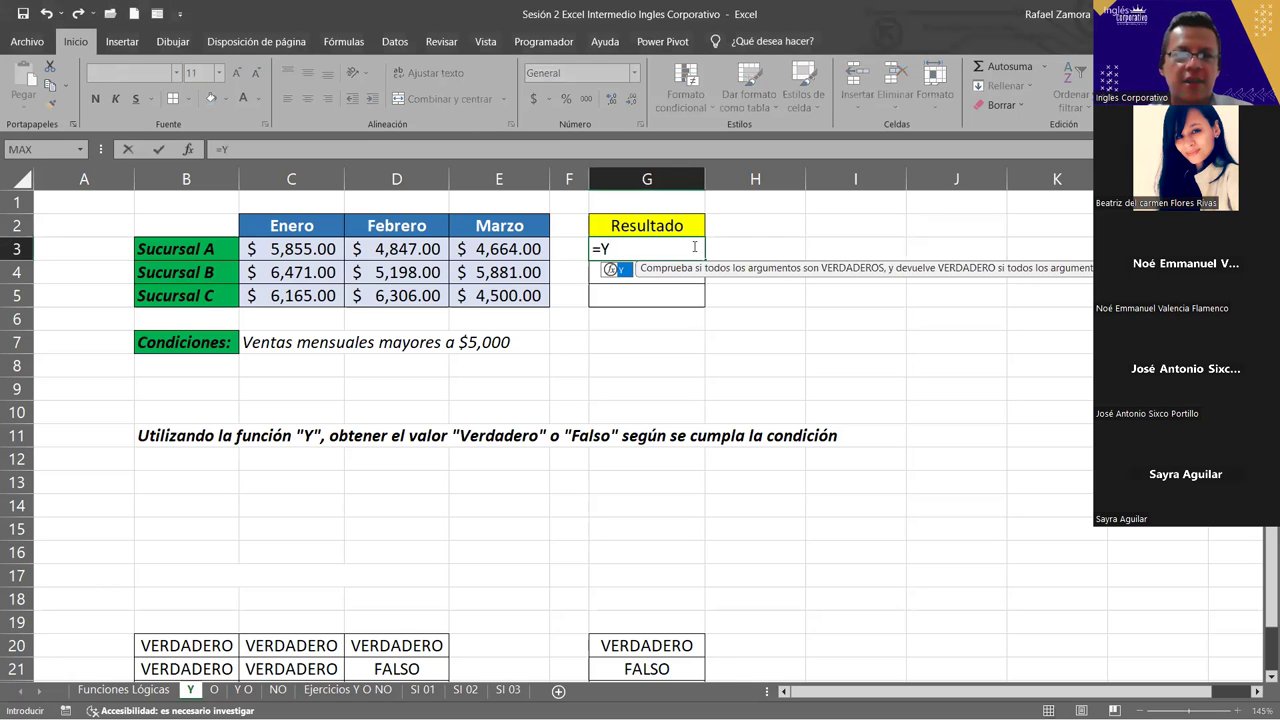
pyautogui.write('(')
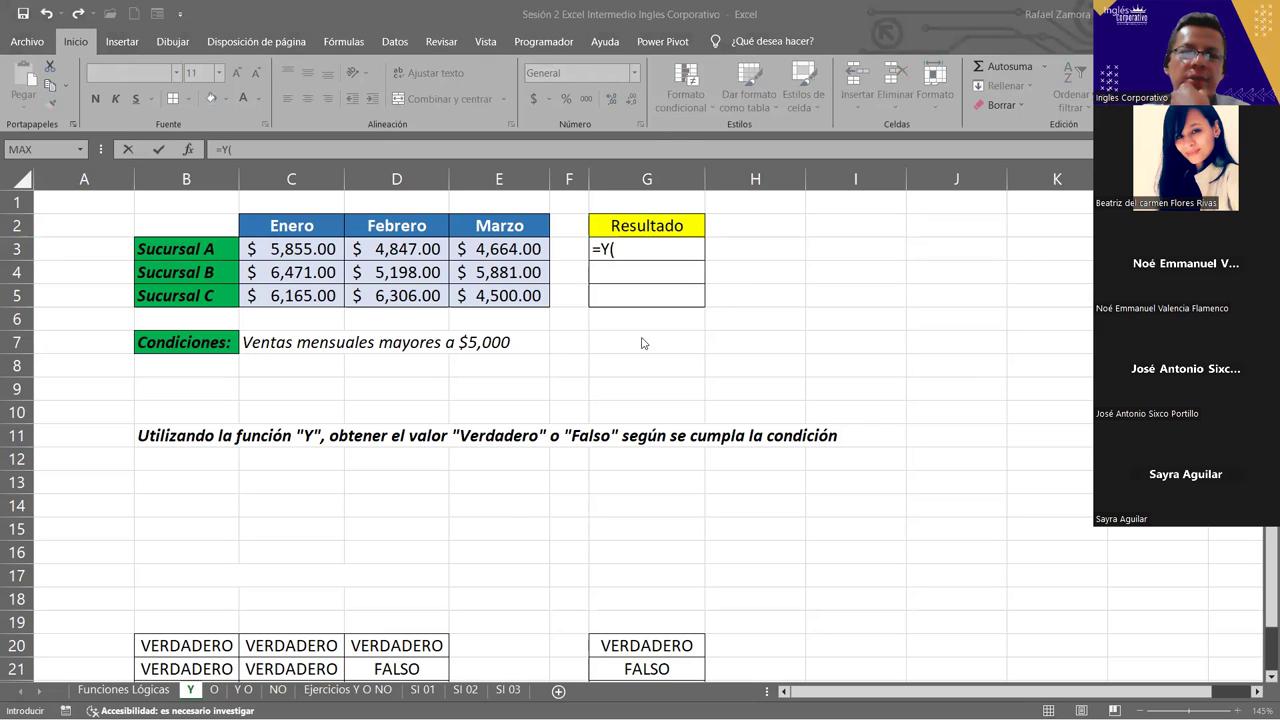
pyautogui.click(690, 245)
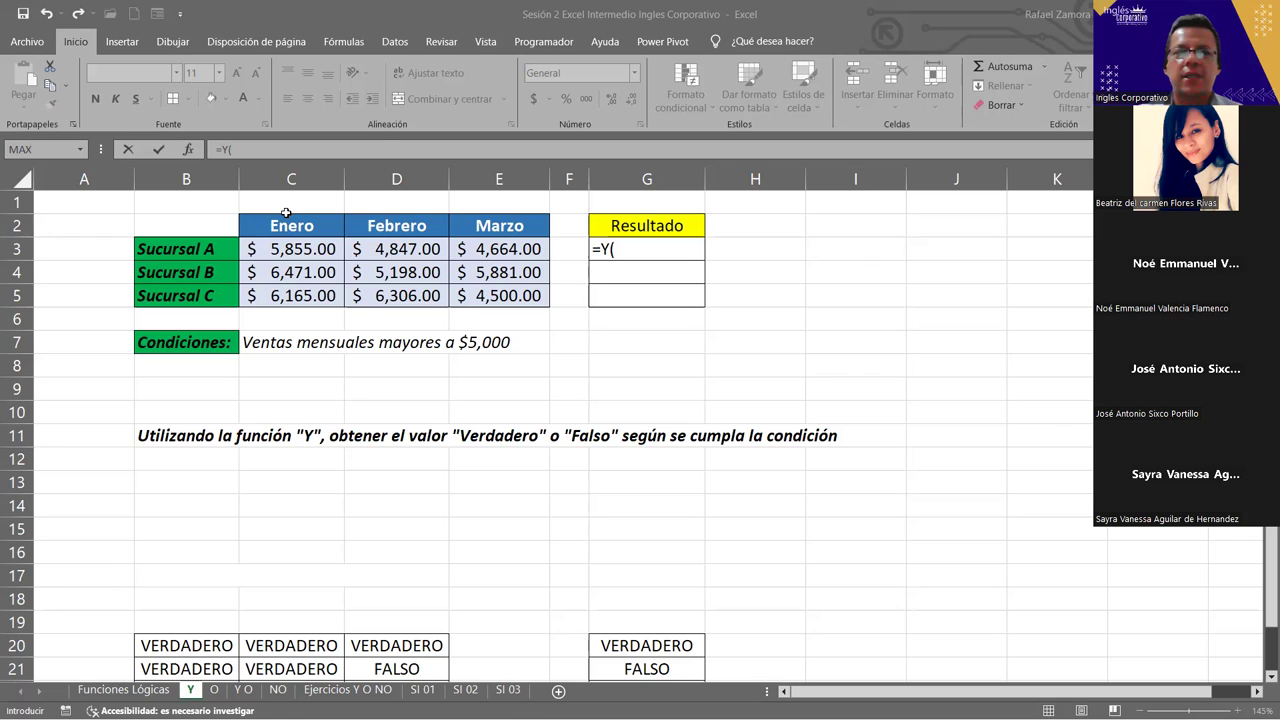
pyautogui.click(668, 248)
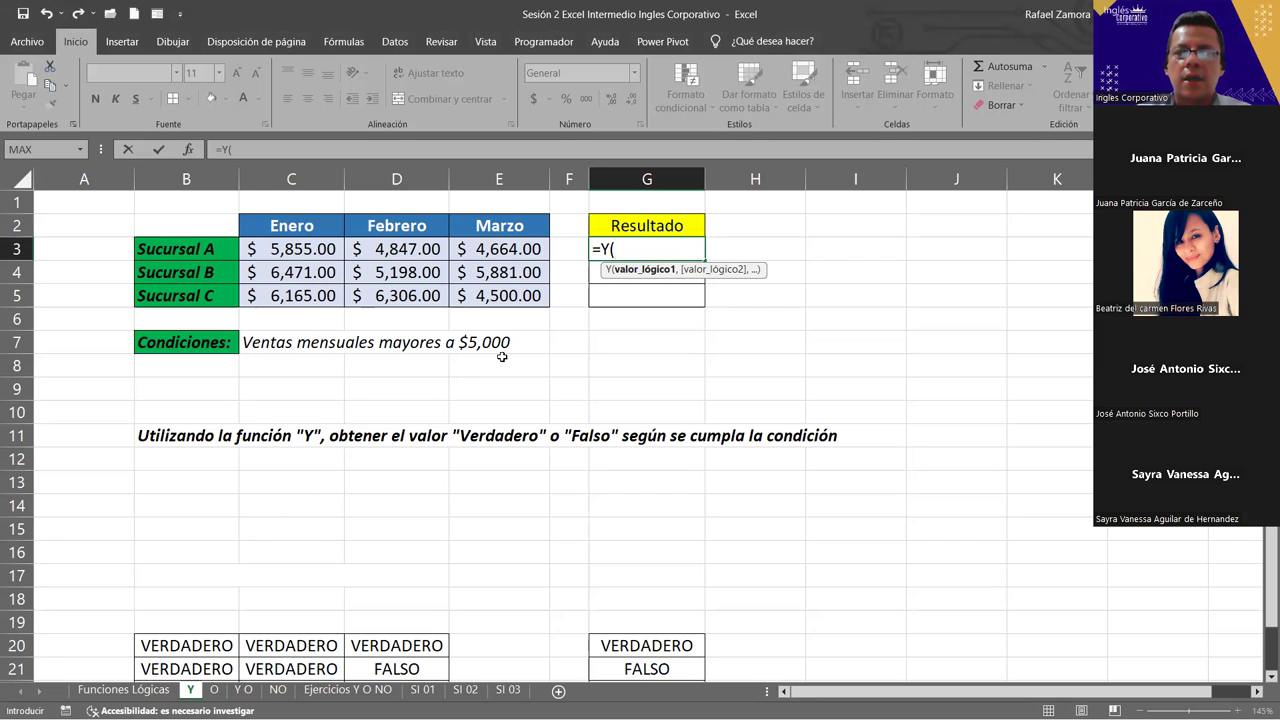
pyautogui.click(654, 250)
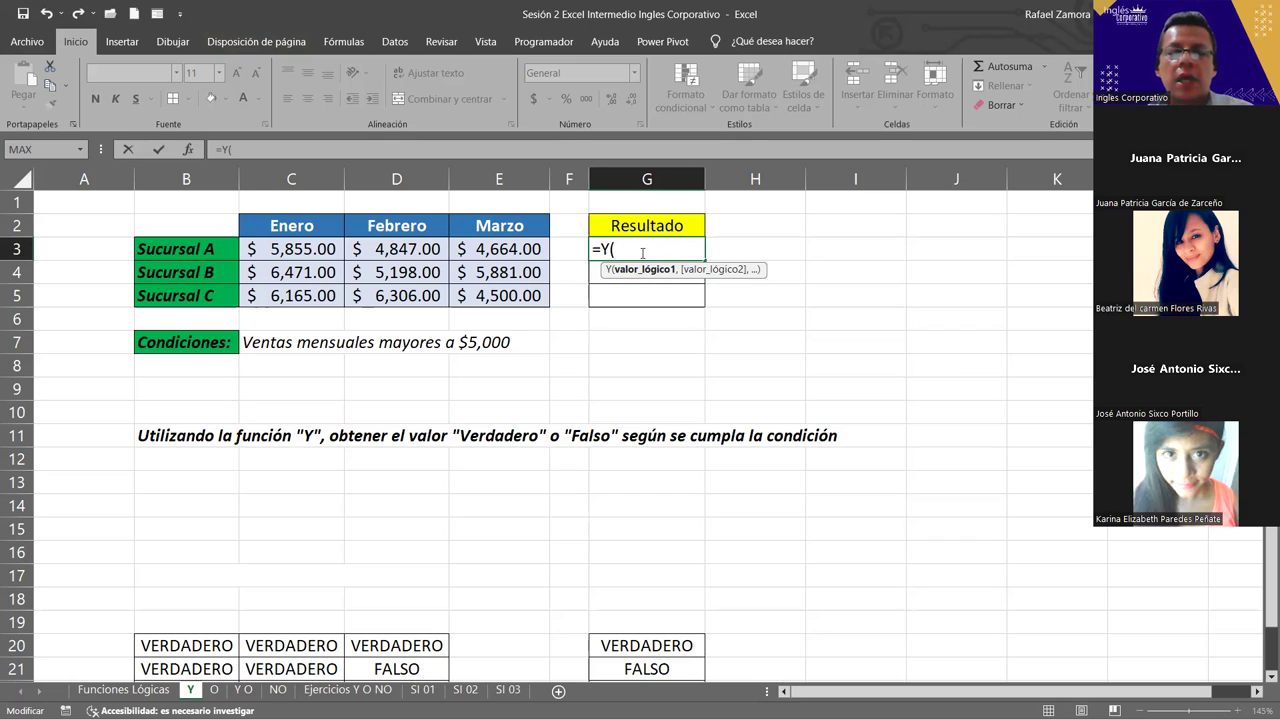
# - Build =Y(C3>5000,D3>5000,E3>5000) in G3 from cells C3, D3 and E3
pyautogui.click(292, 249)
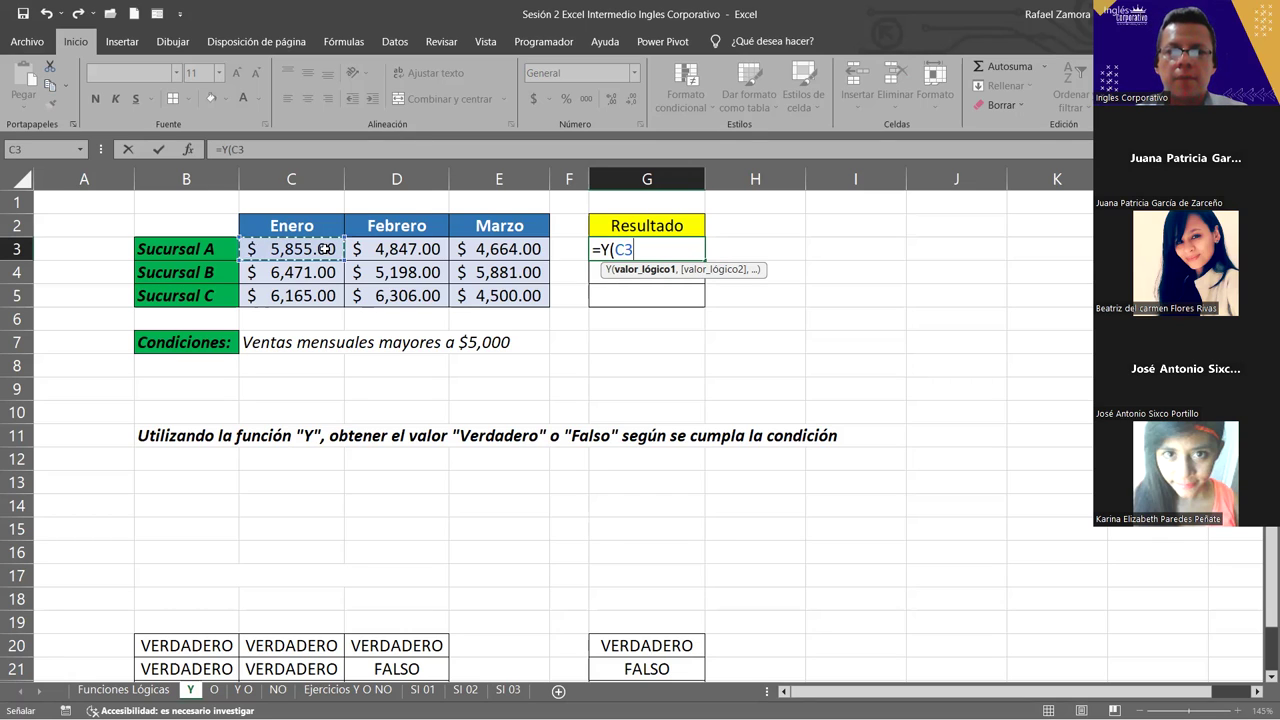
pyautogui.write('>')
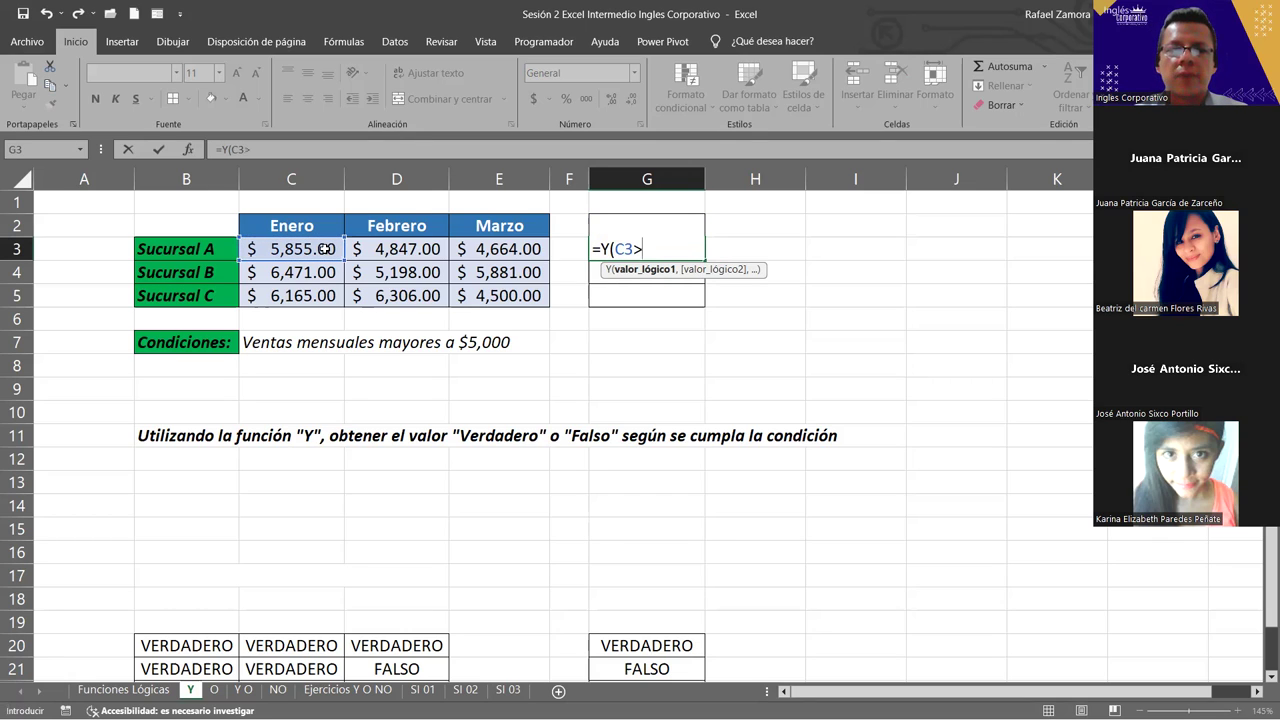
pyautogui.write('5000')
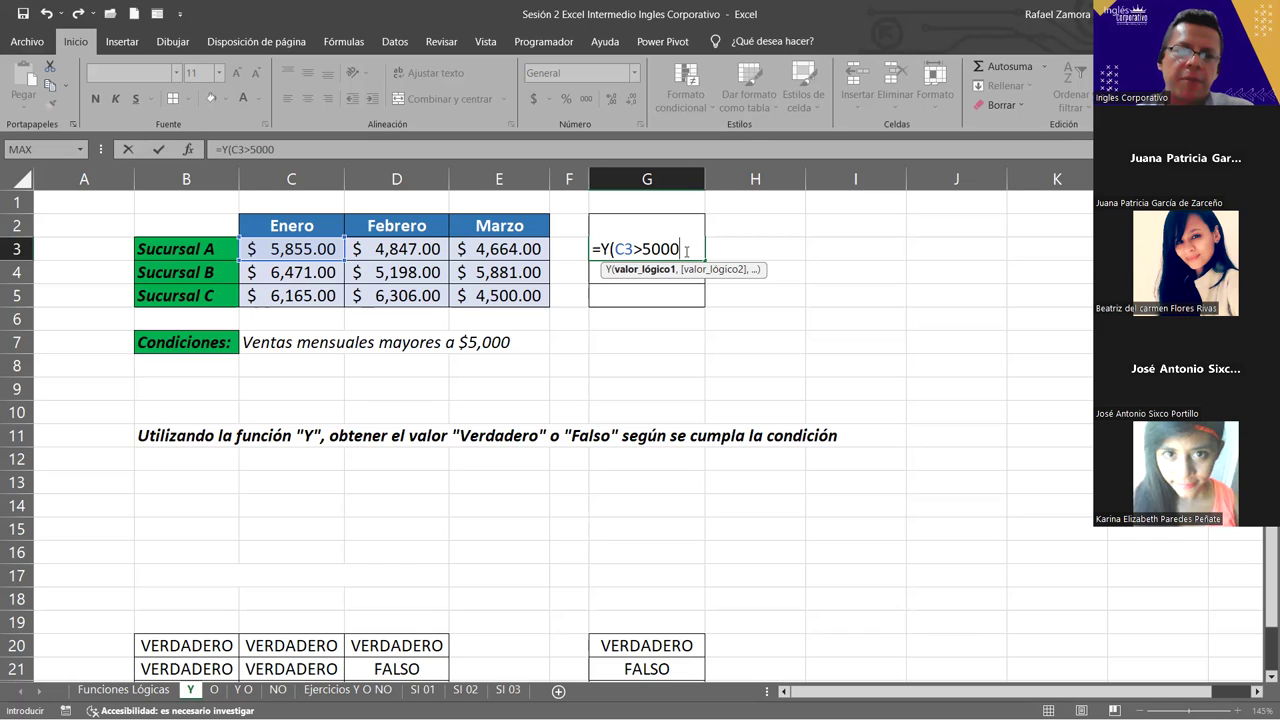
pyautogui.write(',')
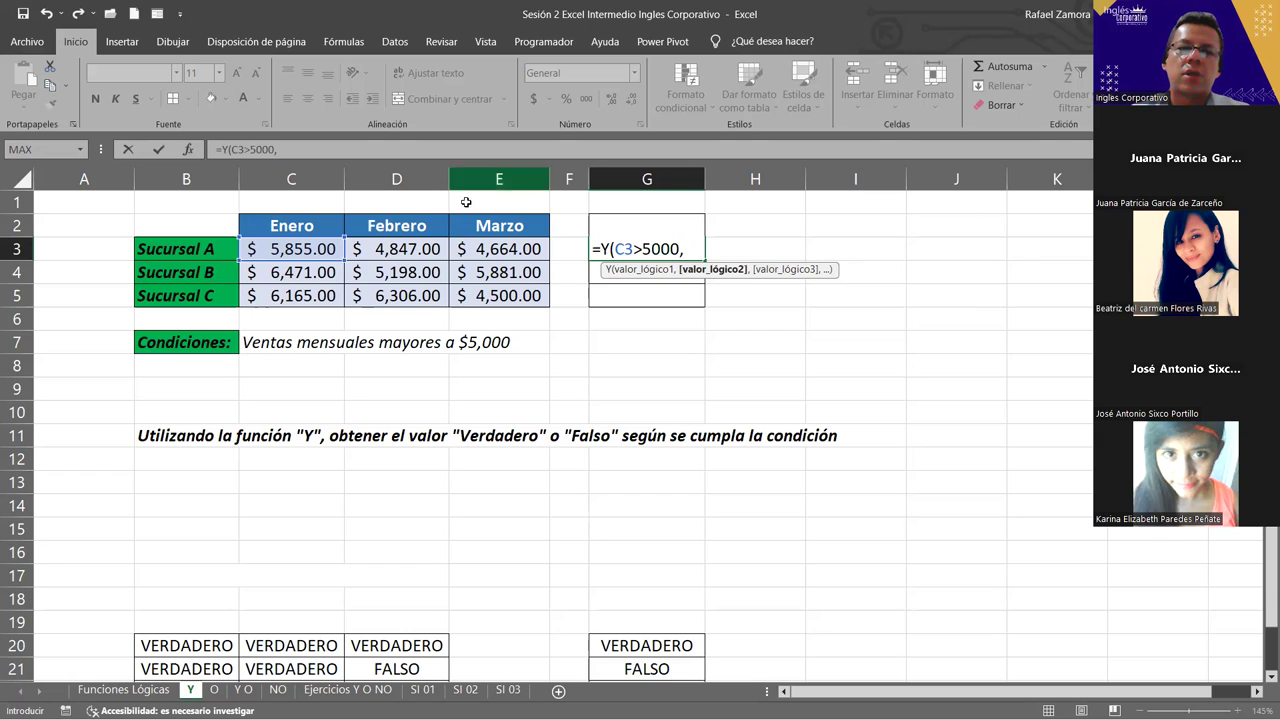
pyautogui.click(417, 250)
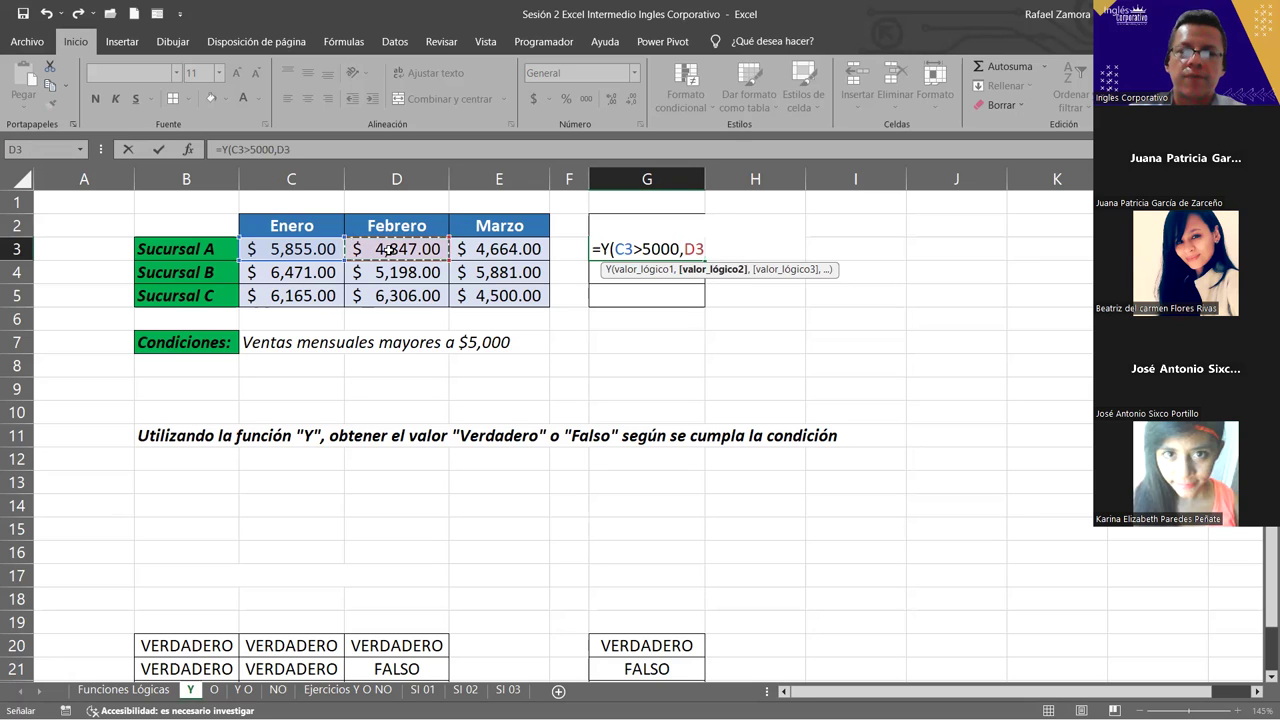
pyautogui.write('>5000')
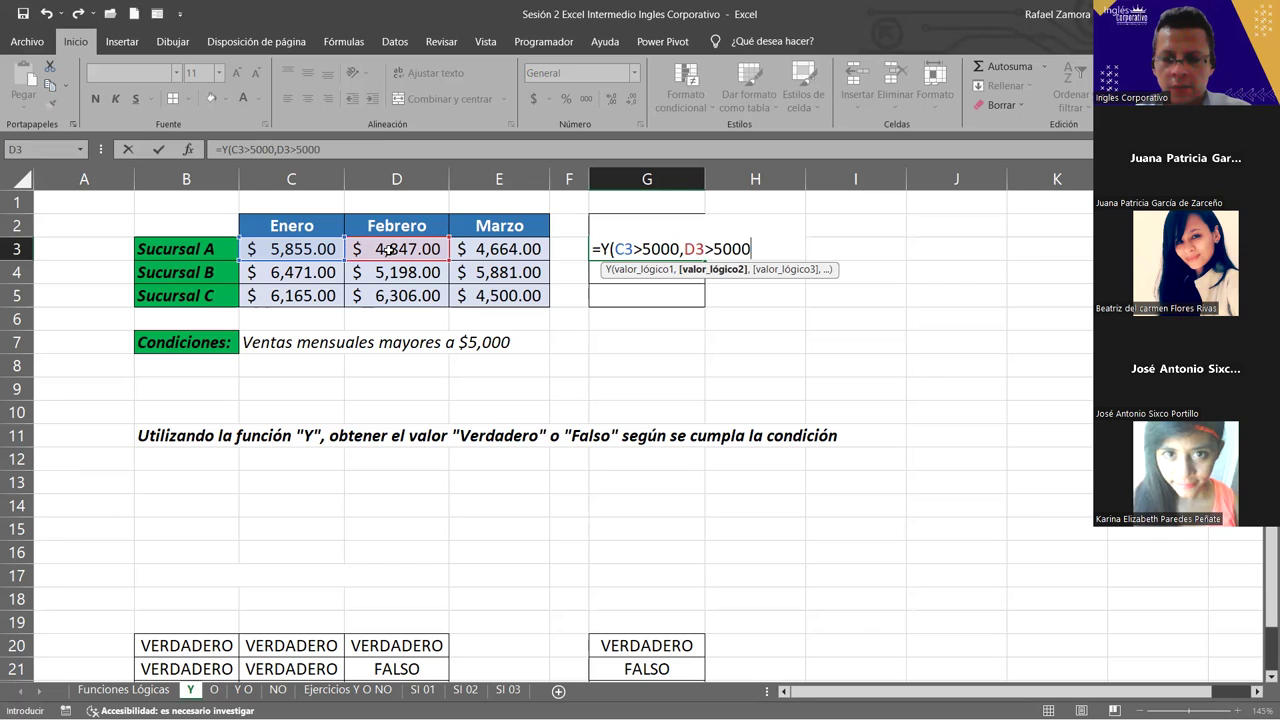
pyautogui.write(',')
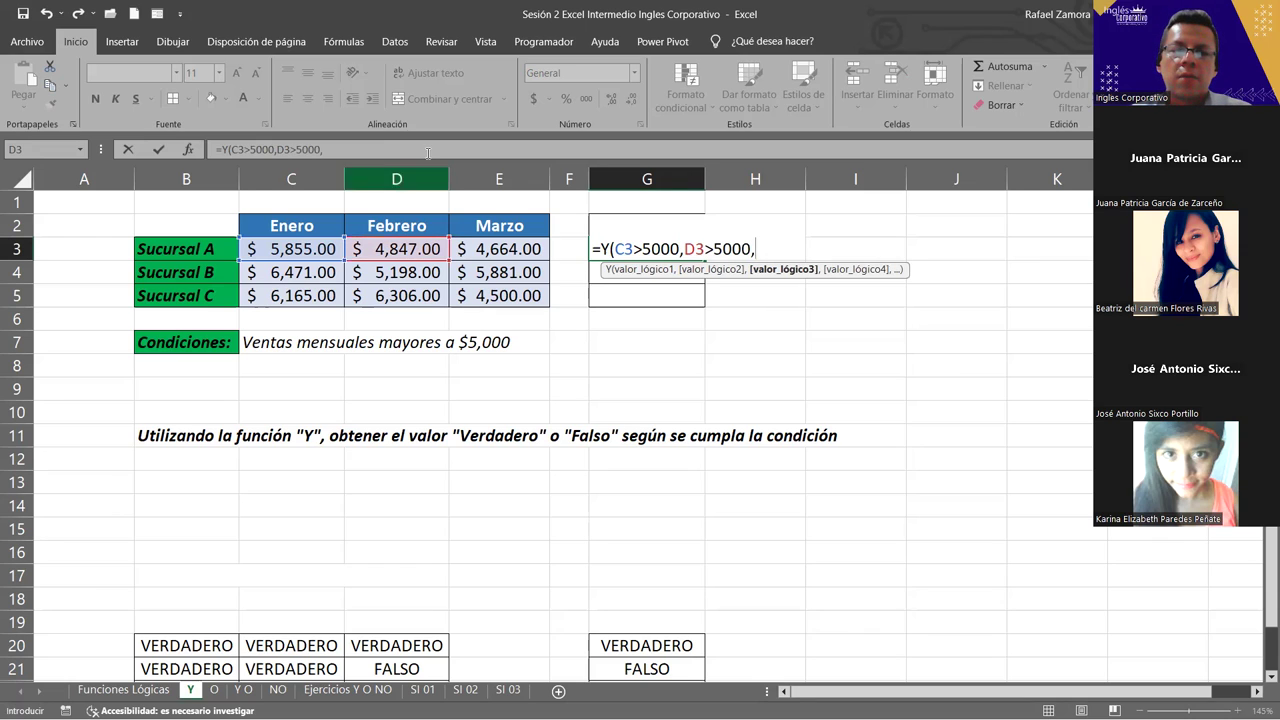
pyautogui.click(524, 249)
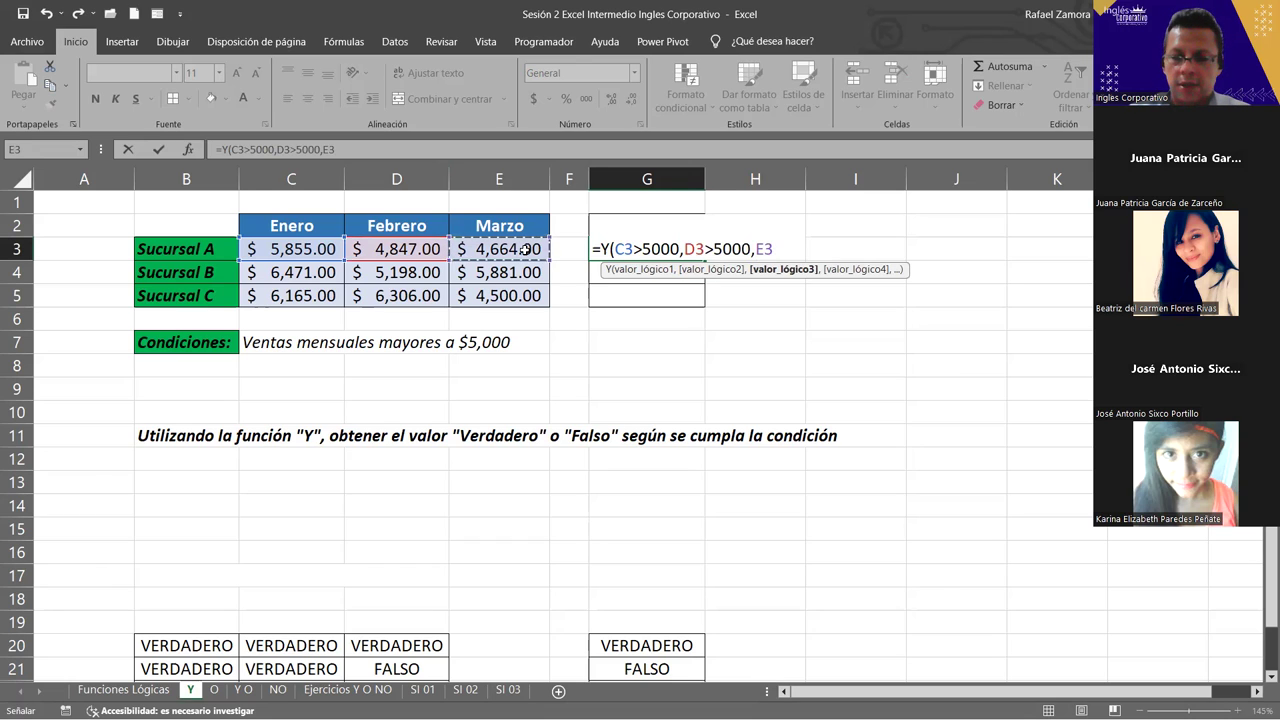
pyautogui.write('>5000')
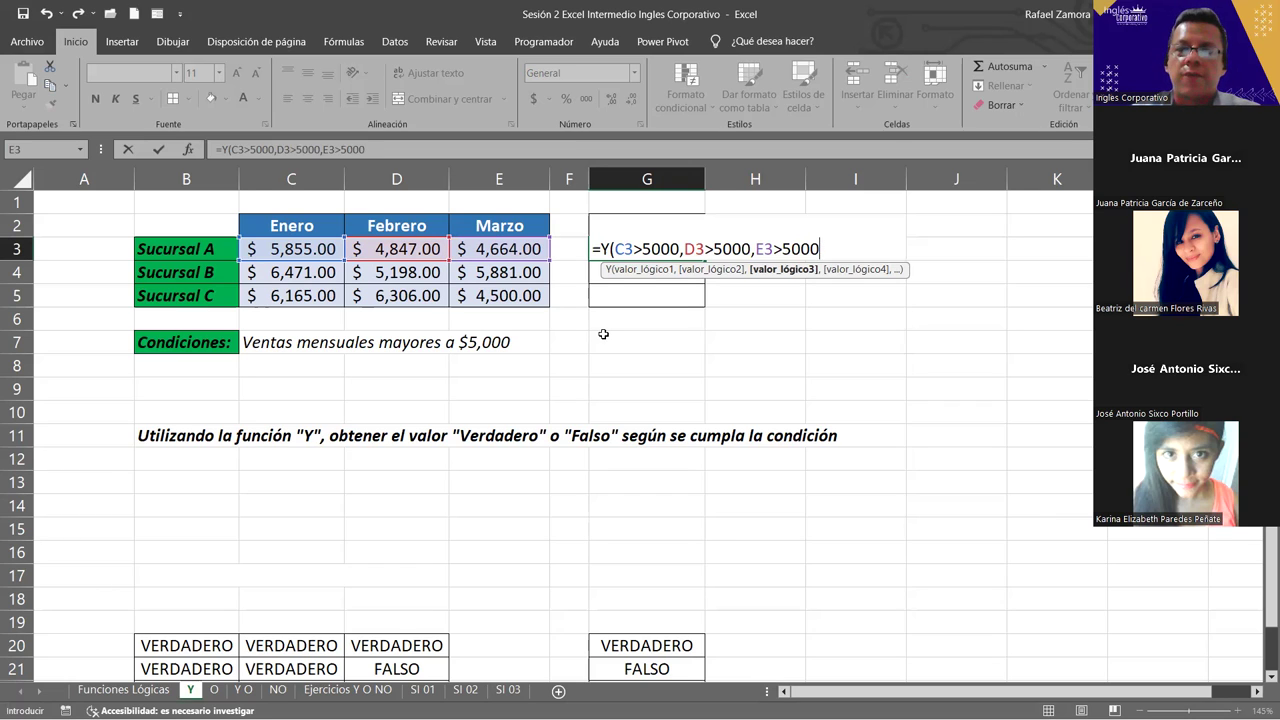
pyautogui.write(')')
pyautogui.press('Return')
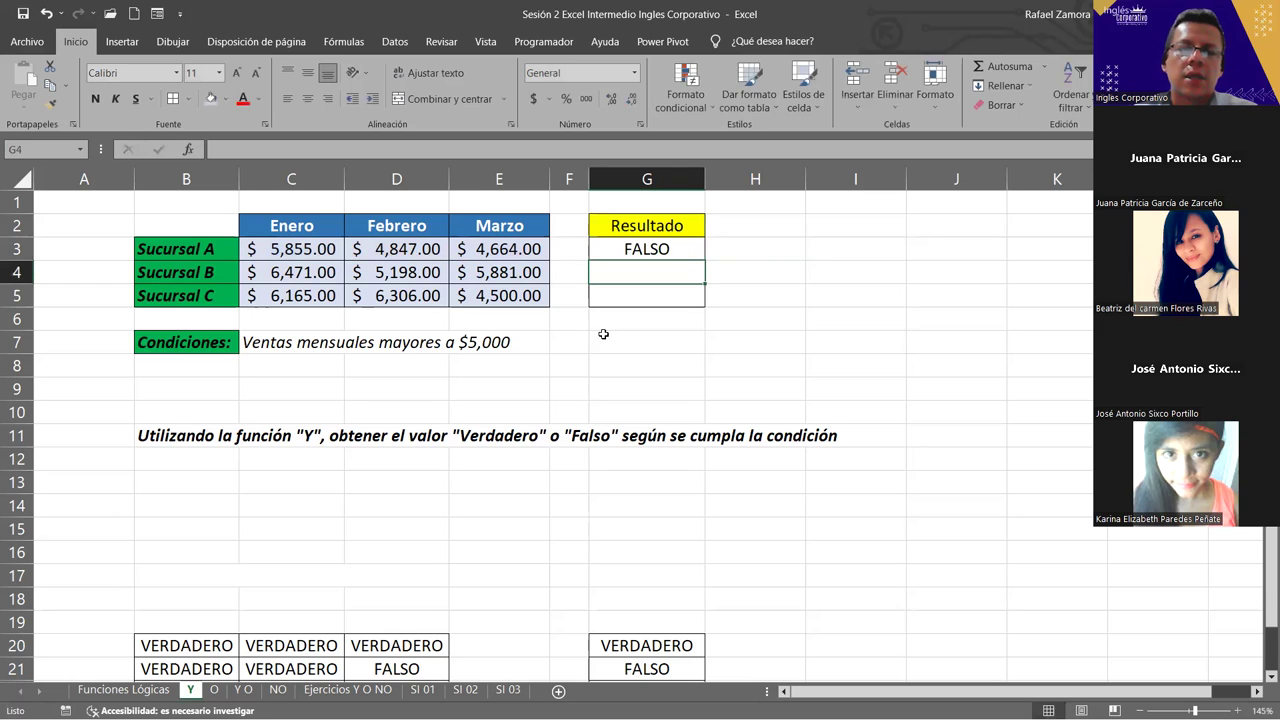
pyautogui.click(522, 248)
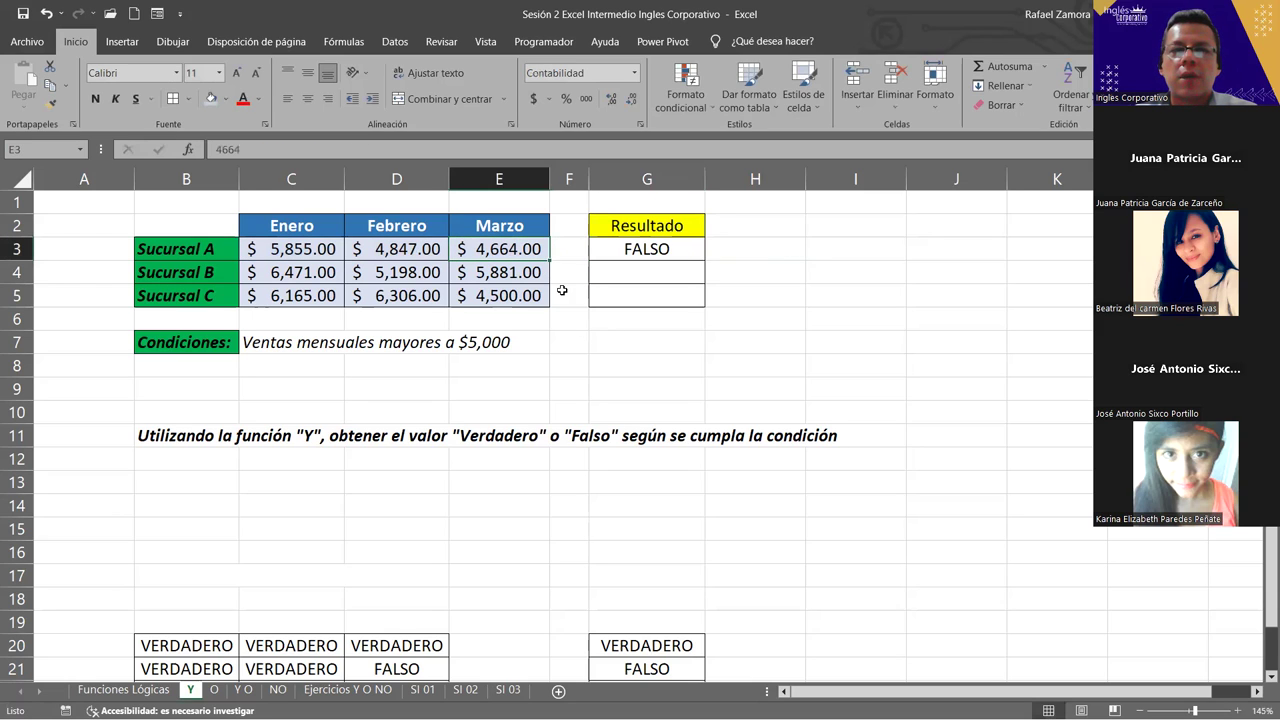
pyautogui.click(520, 280)
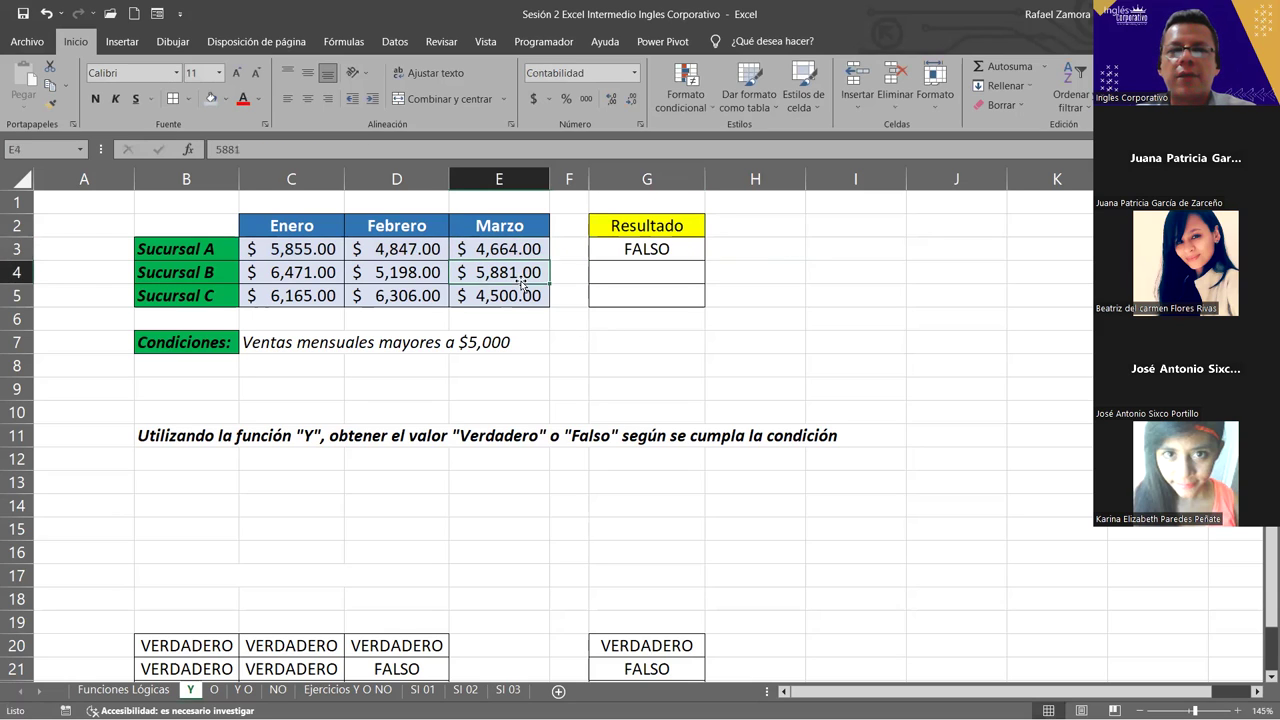
pyautogui.click(700, 276)
pyautogui.click(703, 249)
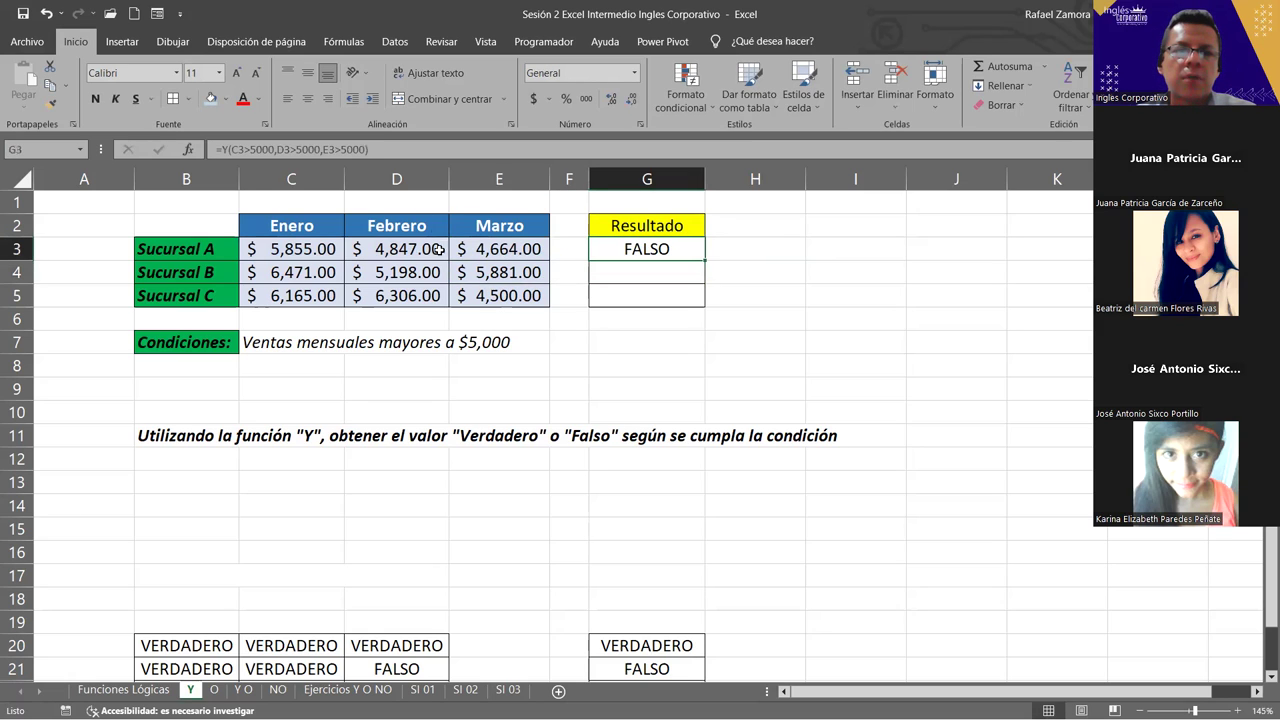
pyautogui.click(406, 256)
pyautogui.click(336, 255)
pyautogui.press('Down')
pyautogui.press('Down')
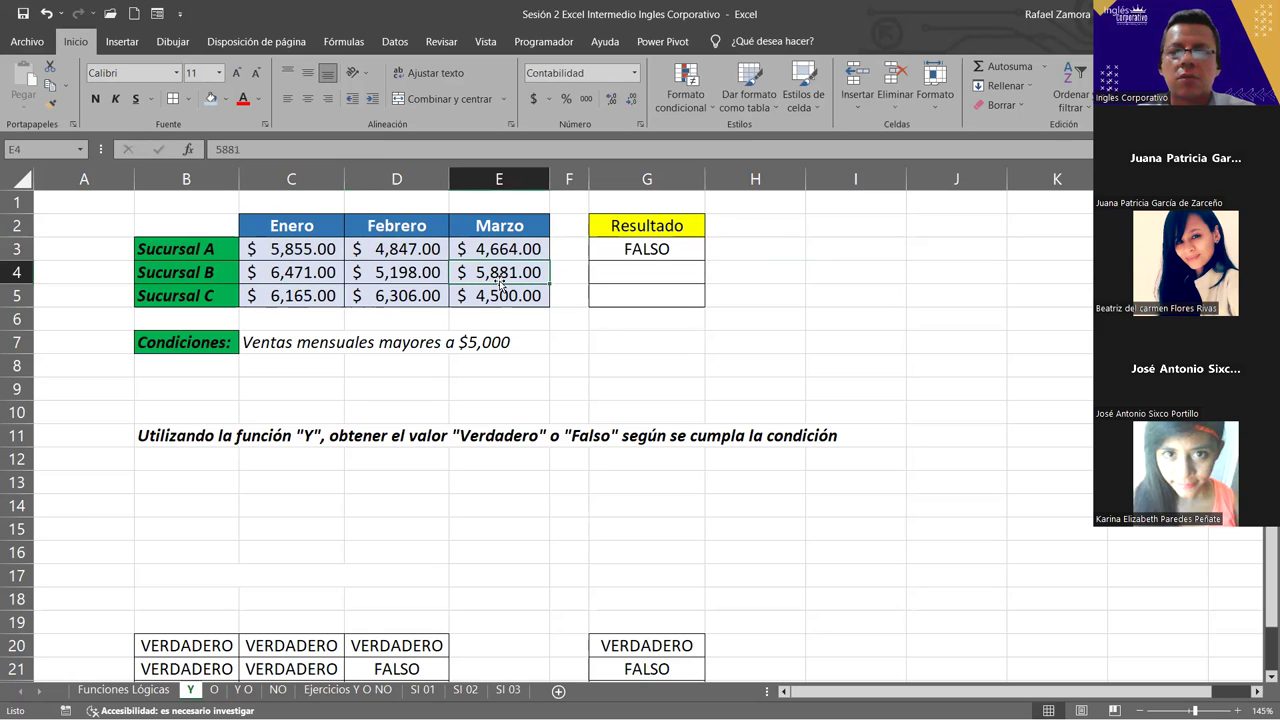
pyautogui.click(699, 252)
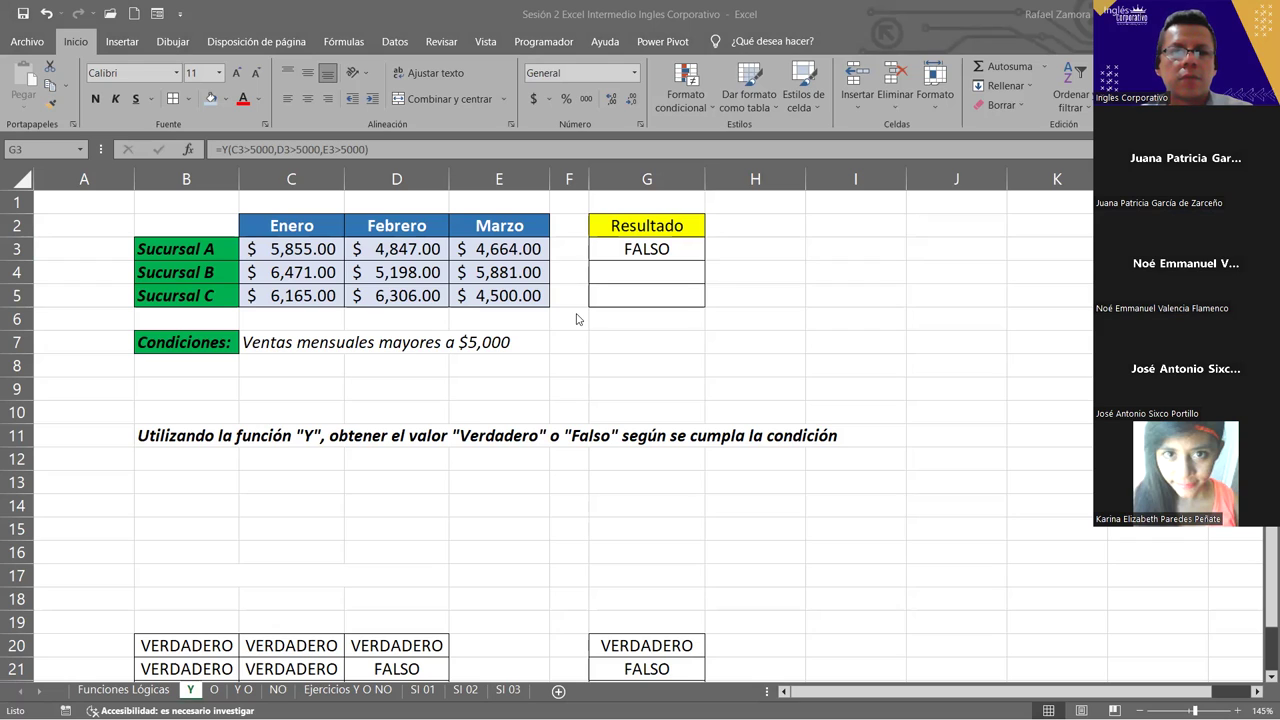
pyautogui.click(686, 260)
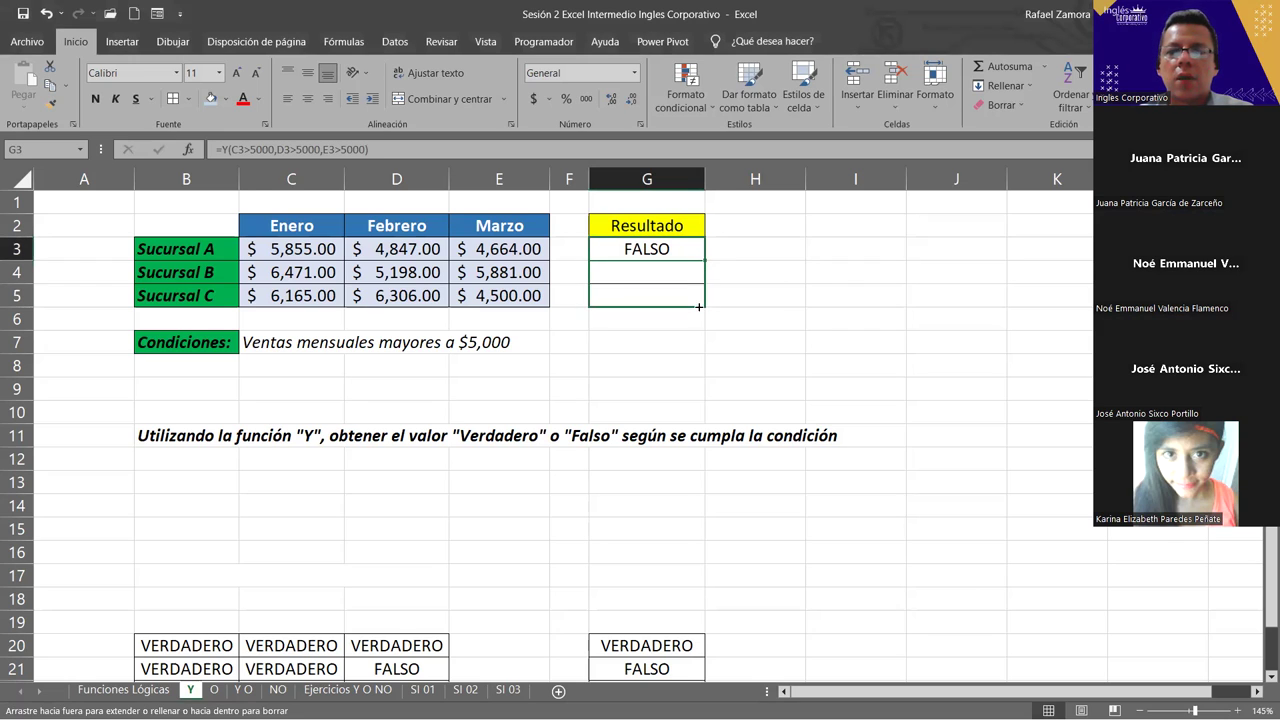
pyautogui.moveTo(703, 261); pyautogui.dragTo(698, 310)
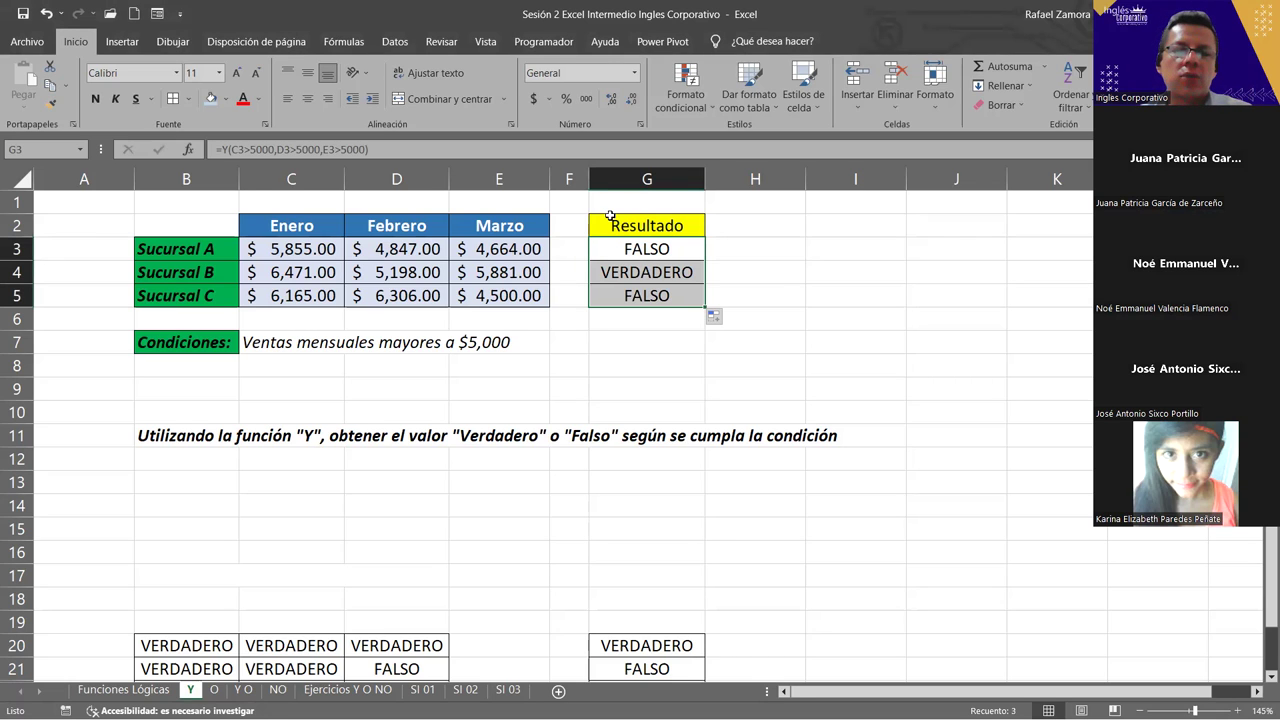
pyautogui.moveTo(290, 249); pyautogui.dragTo(517, 256)
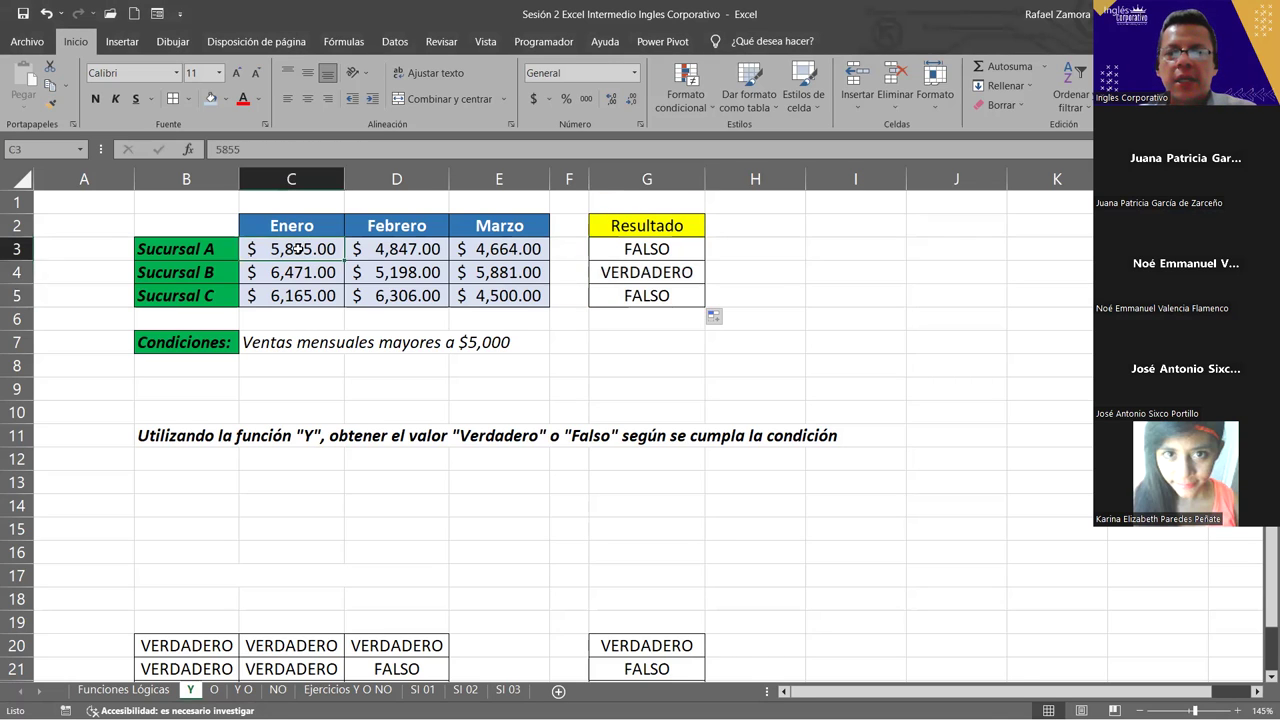
pyautogui.click(316, 250)
pyautogui.click(423, 252)
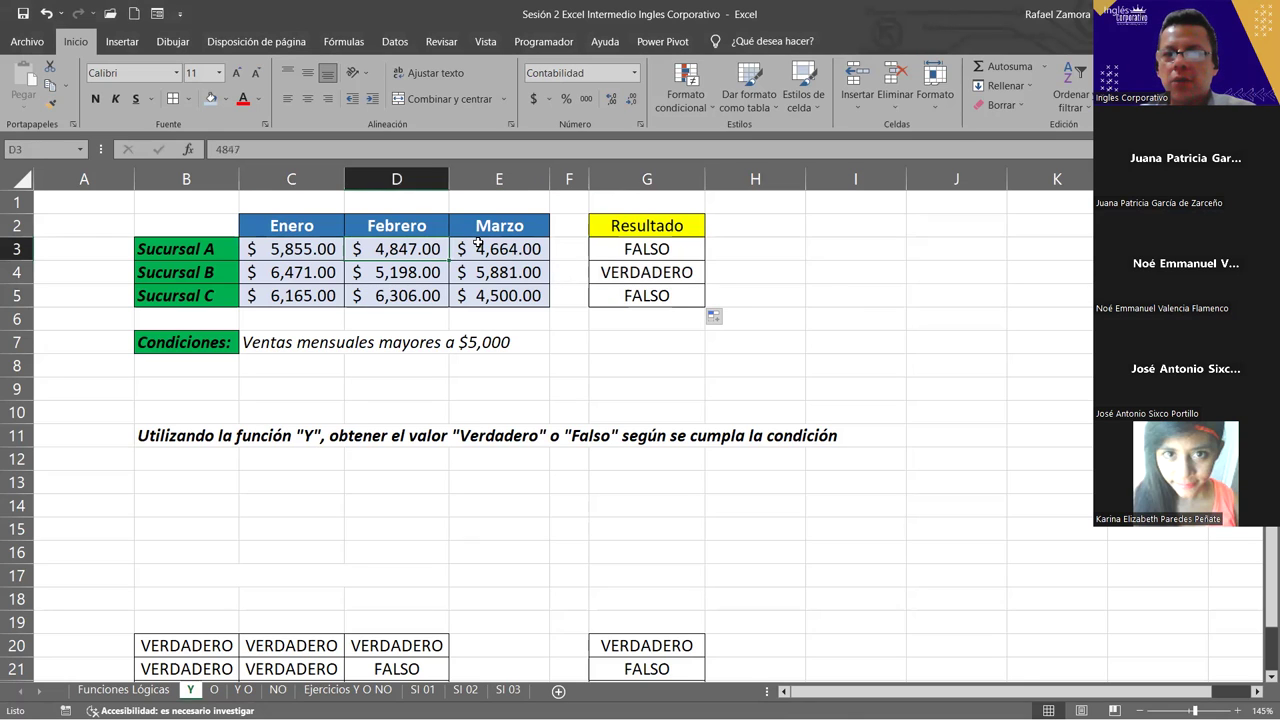
pyautogui.click(485, 250)
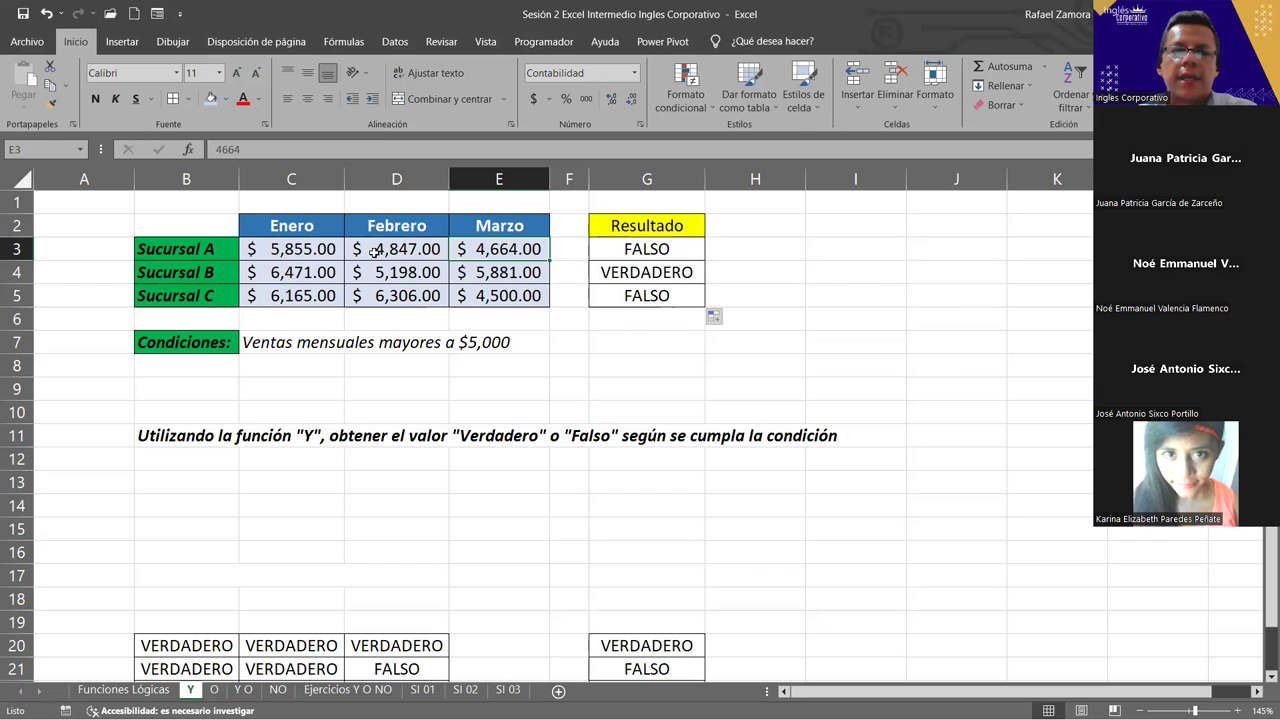
pyautogui.click(307, 276)
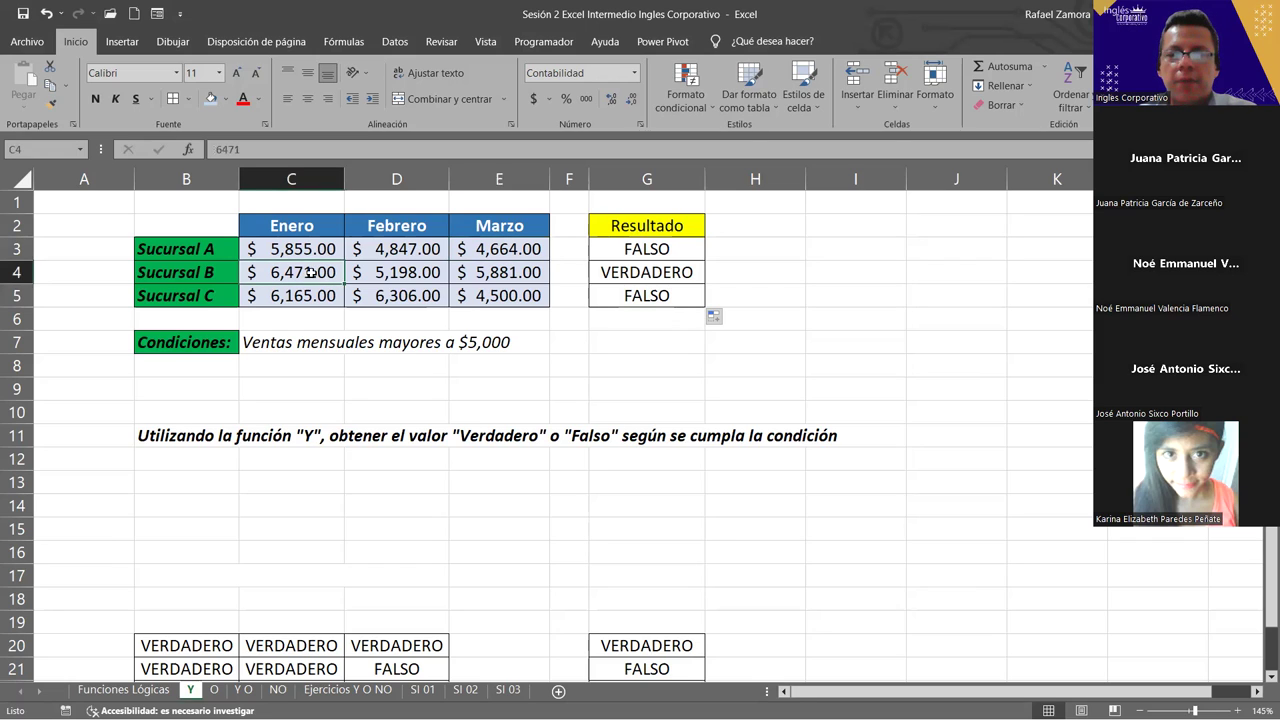
pyautogui.click(407, 272)
pyautogui.click(512, 268)
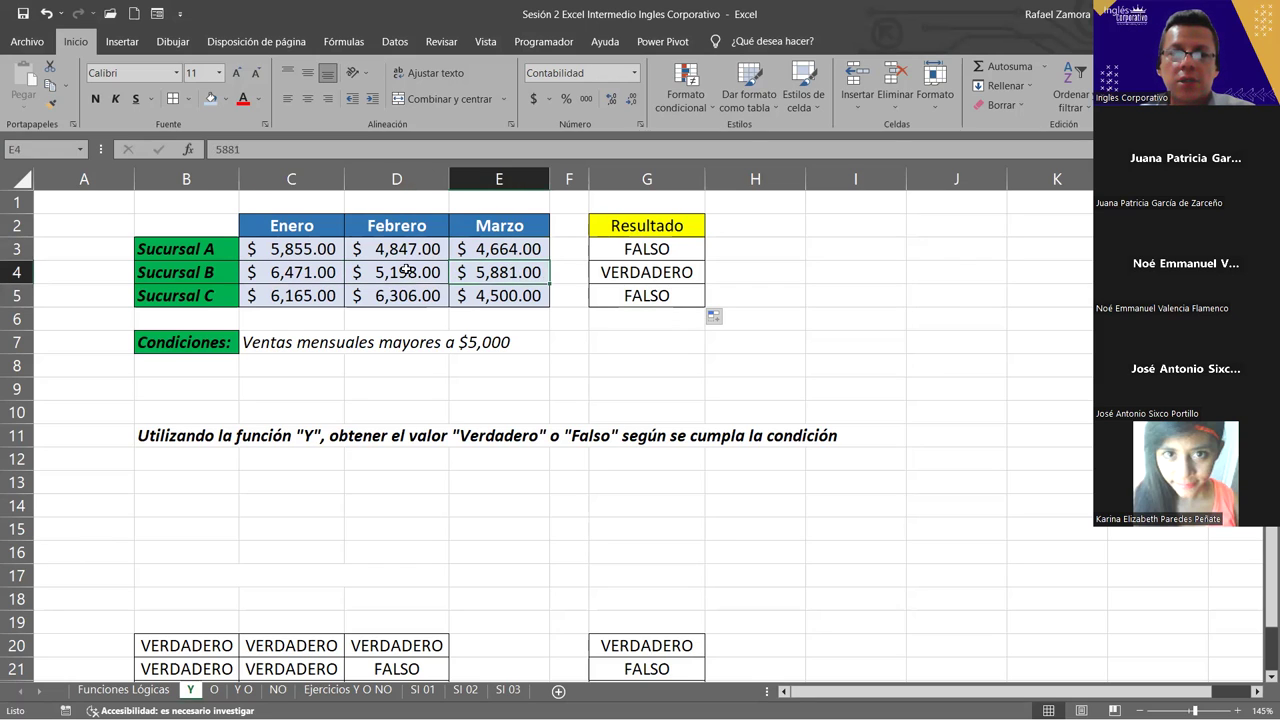
pyautogui.moveTo(306, 276); pyautogui.dragTo(478, 270)
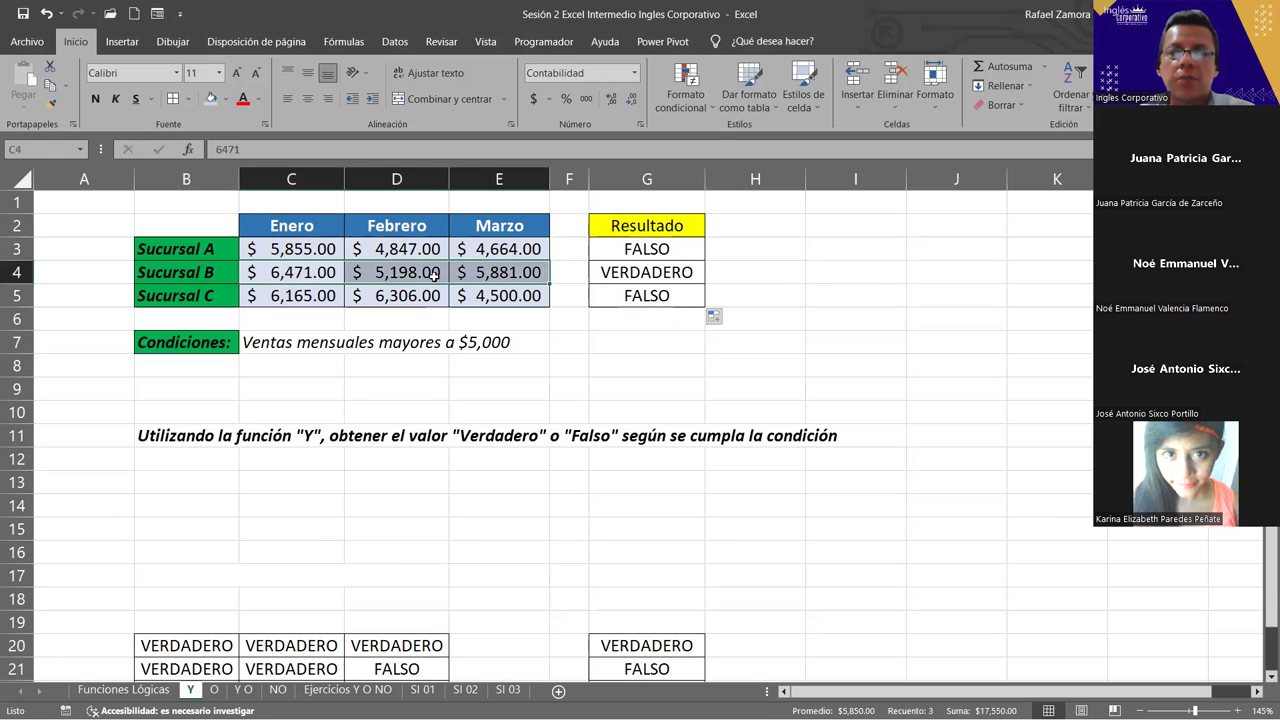
pyautogui.click(675, 273)
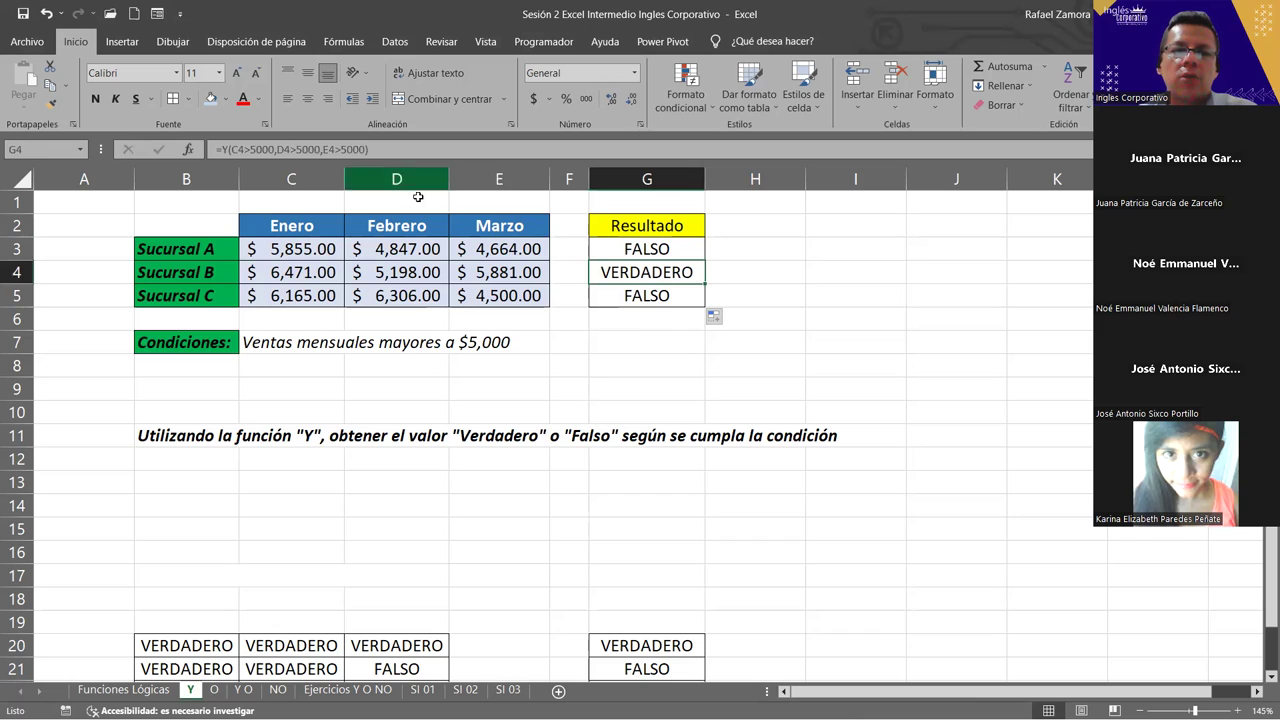
pyautogui.click(283, 290)
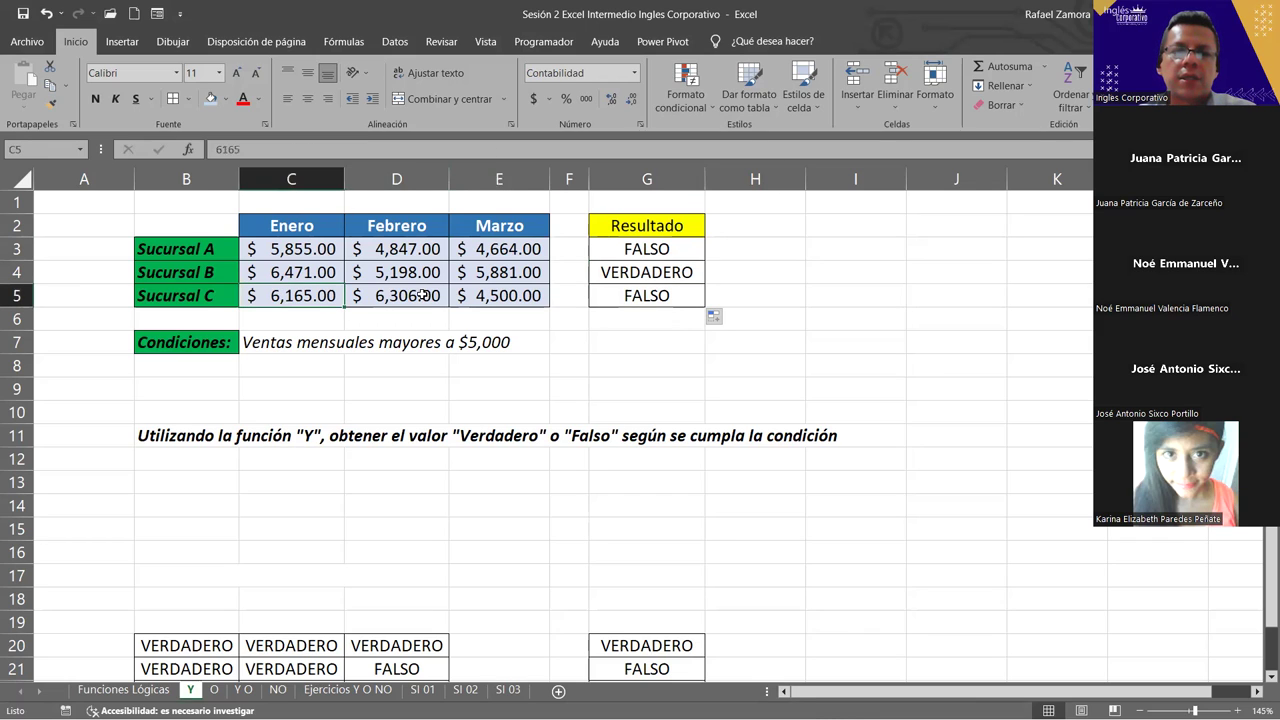
pyautogui.click(421, 294)
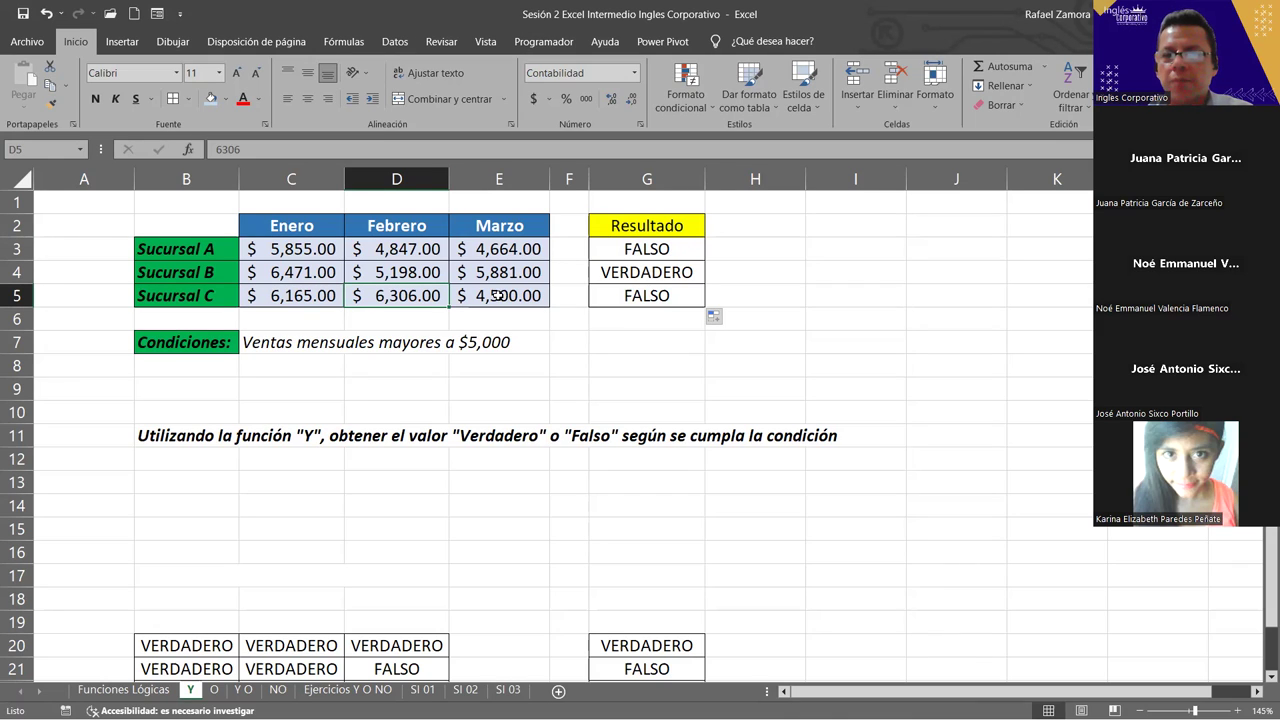
pyautogui.click(686, 300)
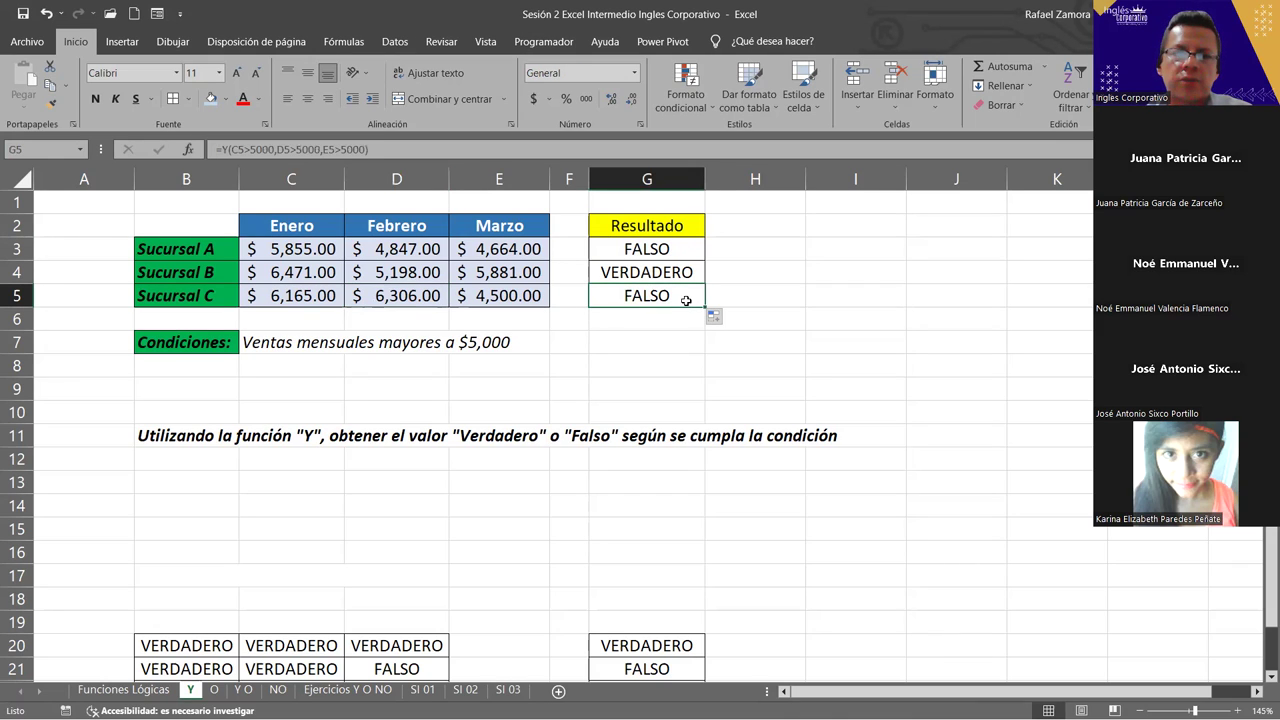
pyautogui.moveTo(288, 300); pyautogui.dragTo(395, 298)
pyautogui.click(530, 302)
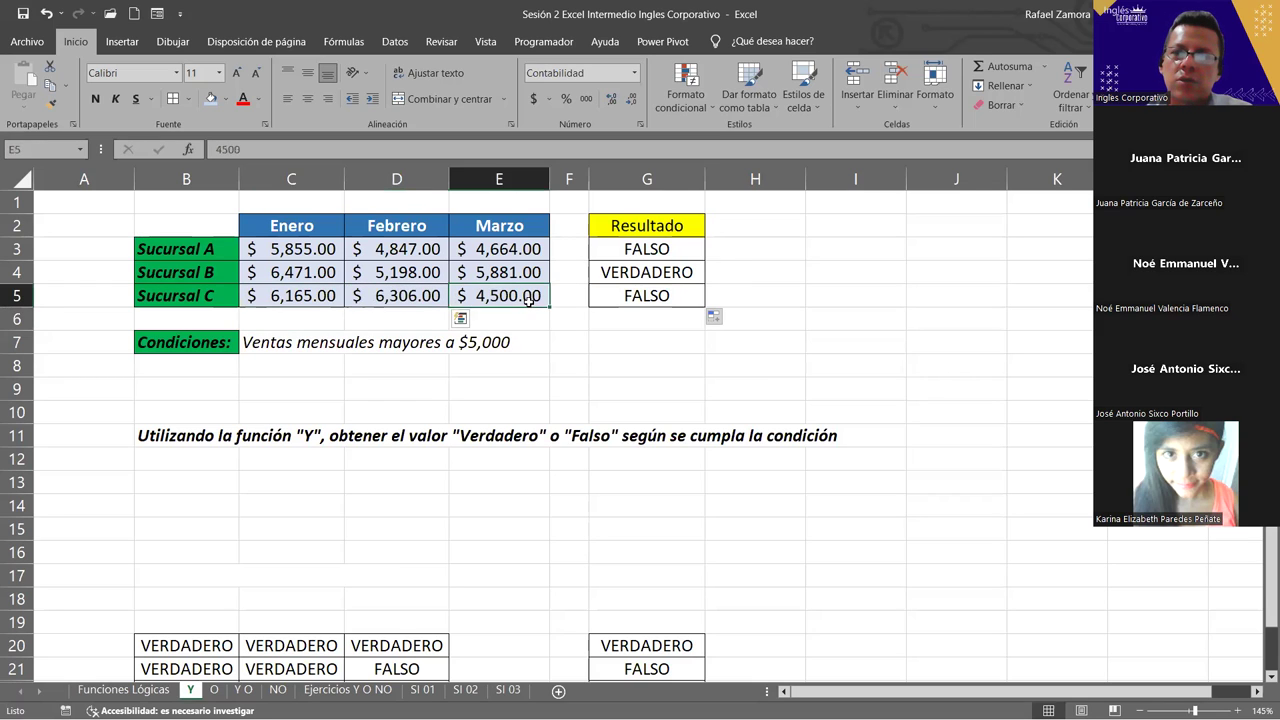
pyautogui.click(334, 246)
pyautogui.moveTo(376, 247); pyautogui.dragTo(521, 249)
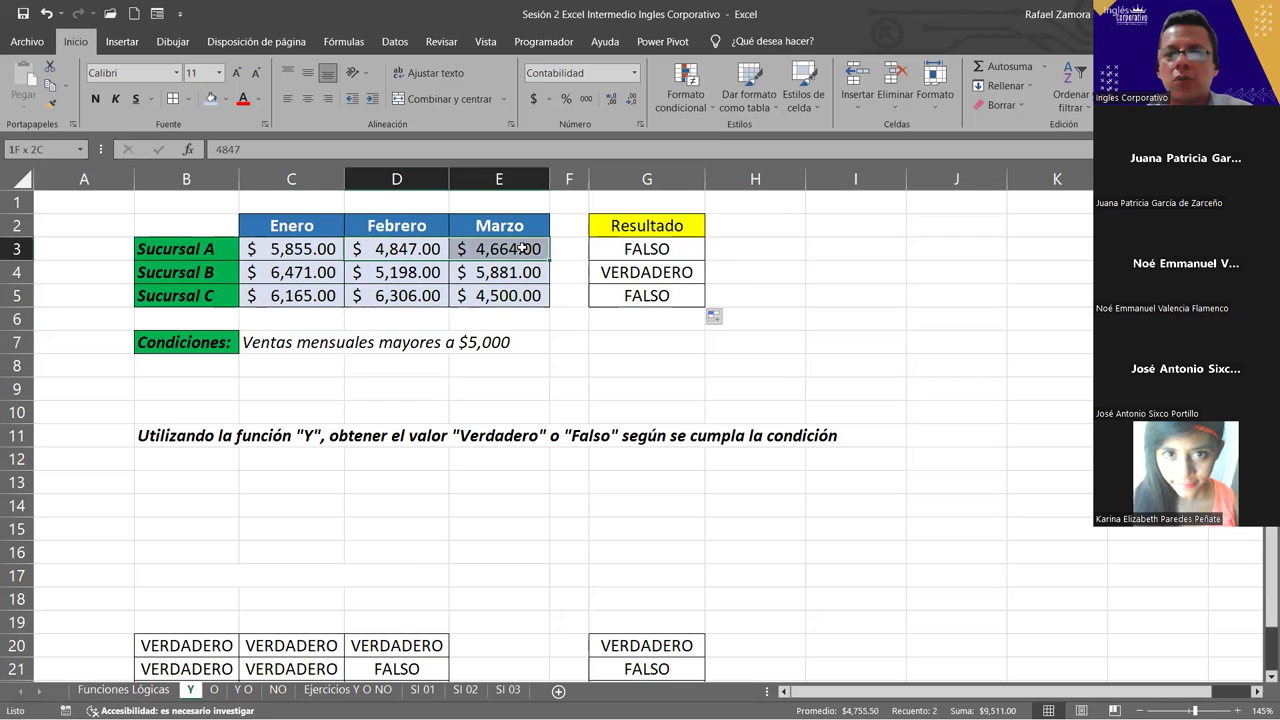
pyautogui.moveTo(266, 272); pyautogui.dragTo(535, 273)
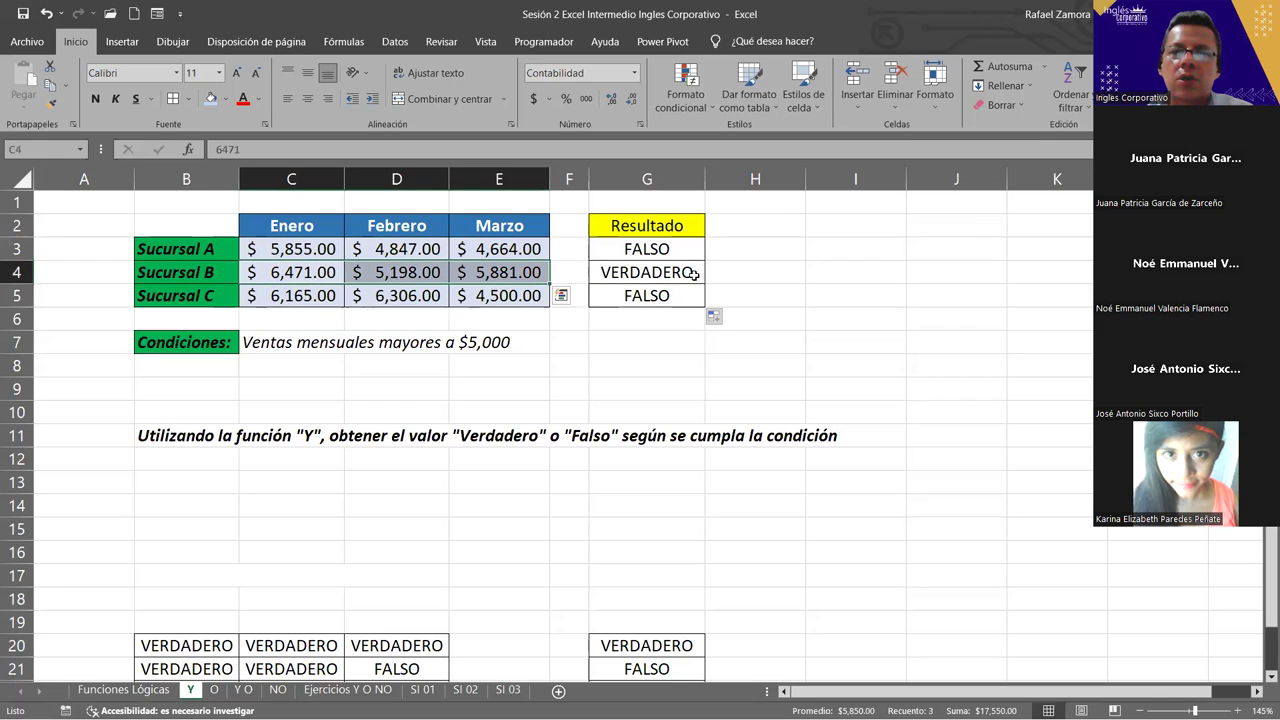
pyautogui.click(731, 380)
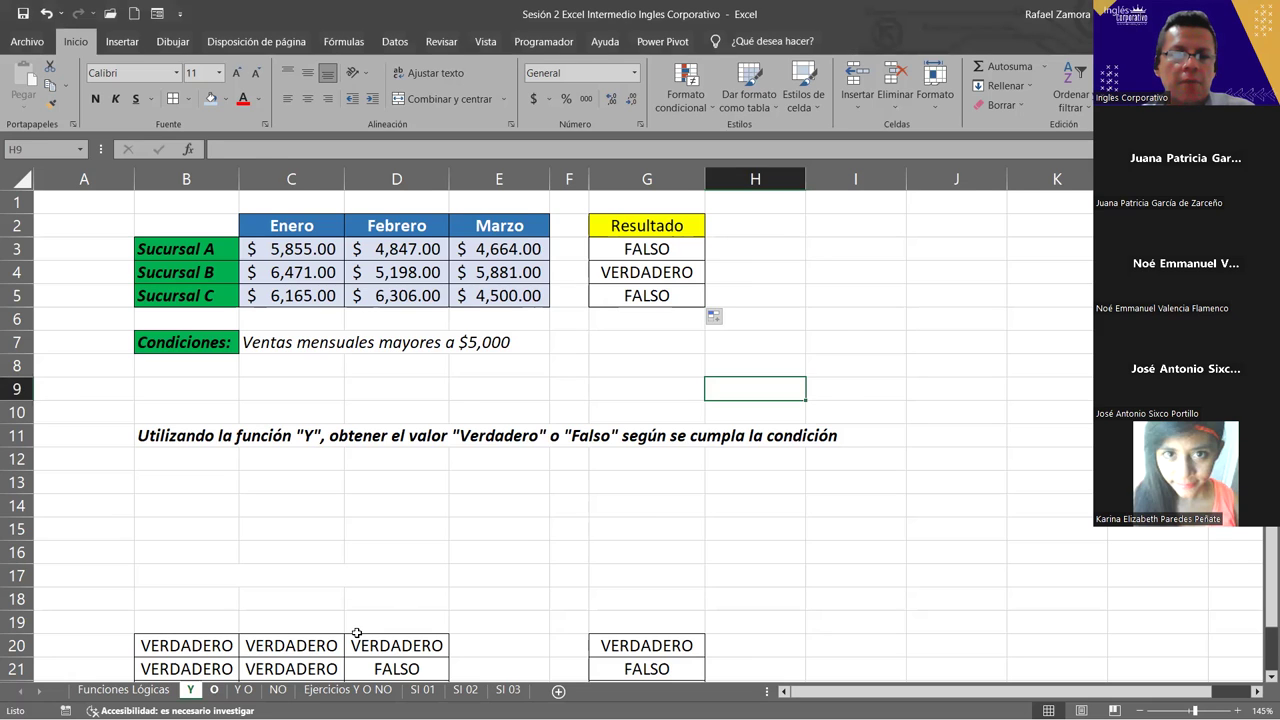
# - Visit the O and Funciones Lógicas sheets, return to Y and select the B20:D23 truth table
pyautogui.hotkey('ctrl', 'pagedown')
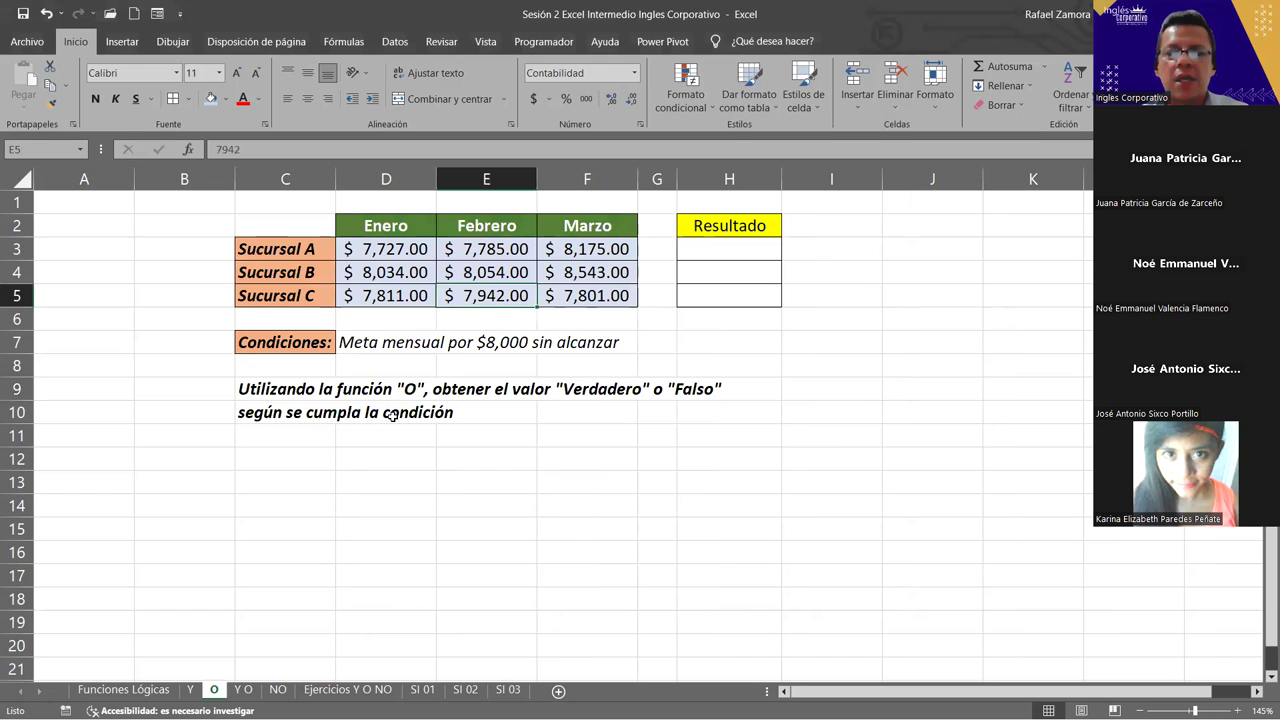
pyautogui.hotkey('ctrl', 'pageup')
pyautogui.hotkey('ctrl', 'pageup')
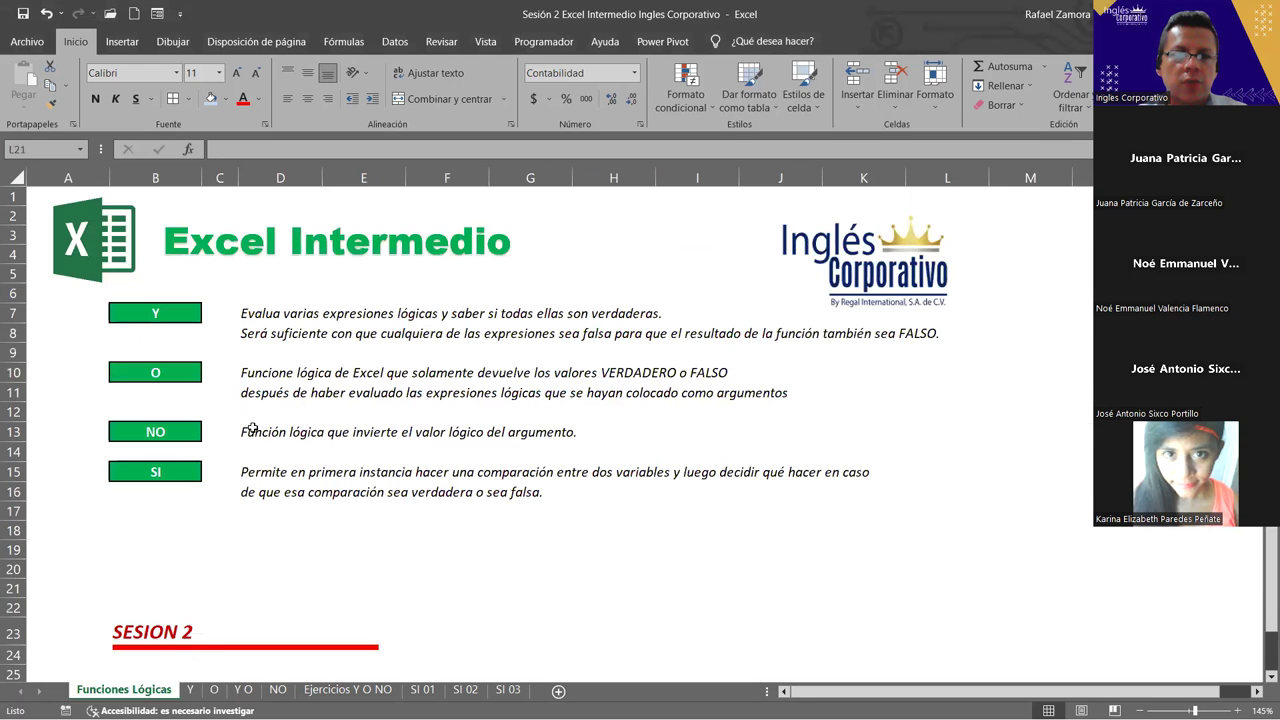
pyautogui.hotkey('ctrl', 'pagedown')
pyautogui.scroll(-1, 242, 550)
pyautogui.scroll(-3, 242, 550)
pyautogui.moveTo(184, 432)
pyautogui.mouseDown()
pyautogui.moveTo(635, 503)
pyautogui.moveTo(443, 512)
pyautogui.mouseUp()
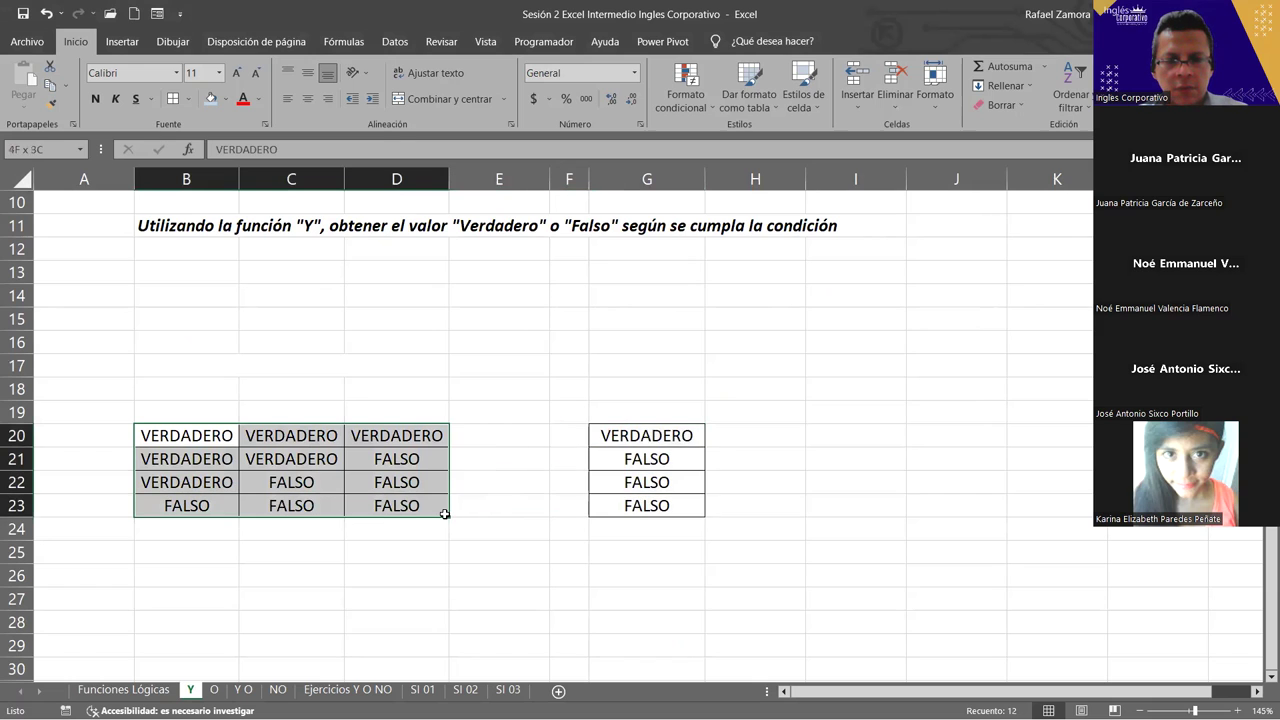
# - Copy the B20:D23 truth table and paste it into C13:E16 on the O sheet
pyautogui.hotkey('ctrl', 'c')
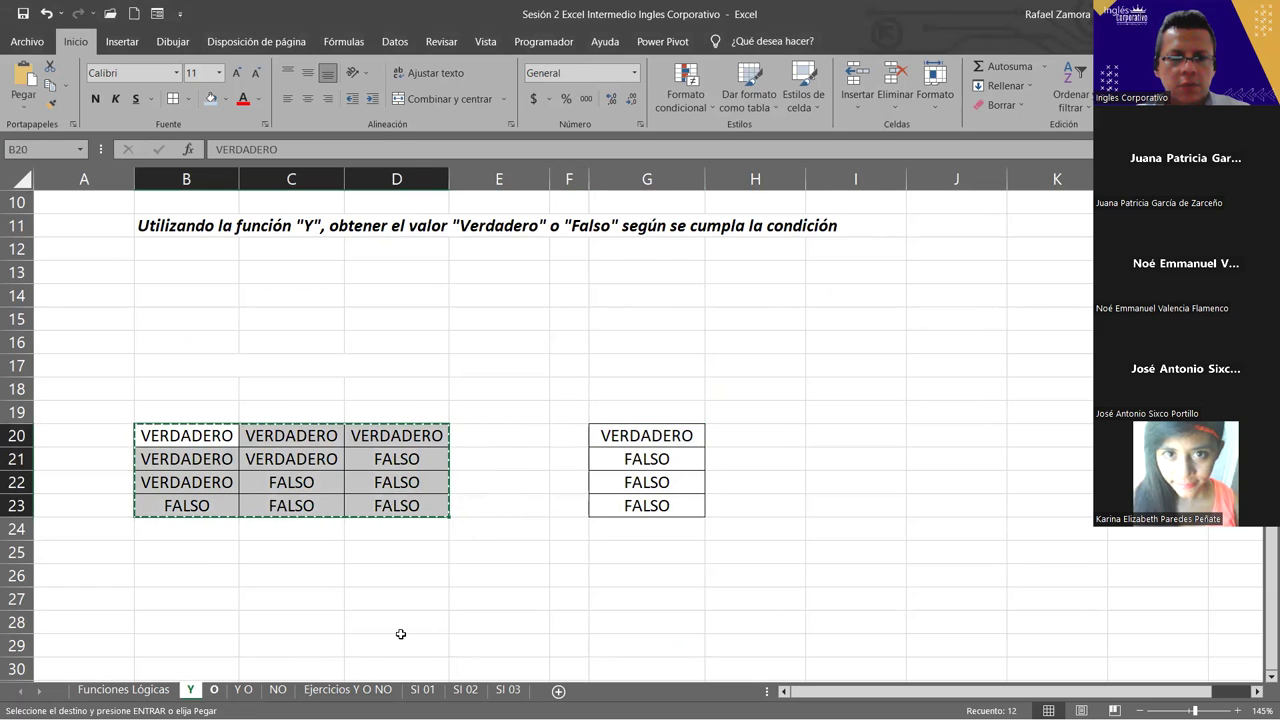
pyautogui.hotkey('ctrl', 'pagedown')
pyautogui.click(274, 487)
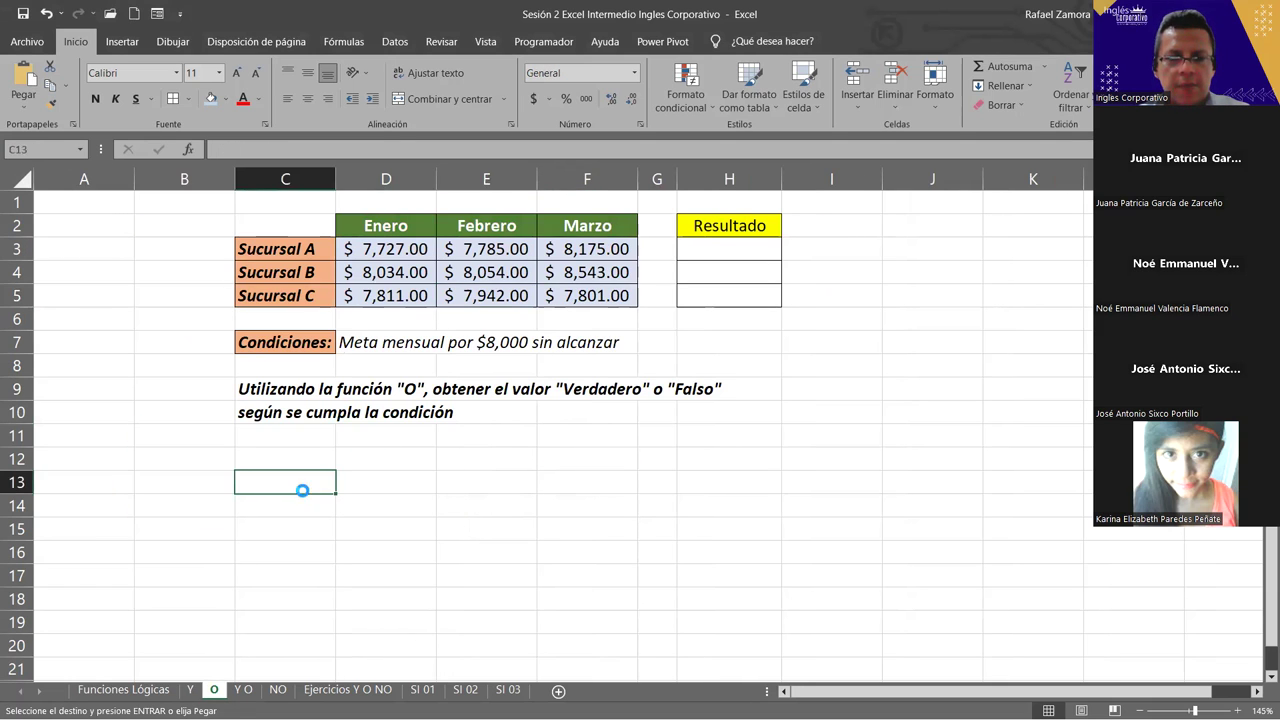
pyautogui.hotkey('ctrl', 'v')
pyautogui.click(620, 524)
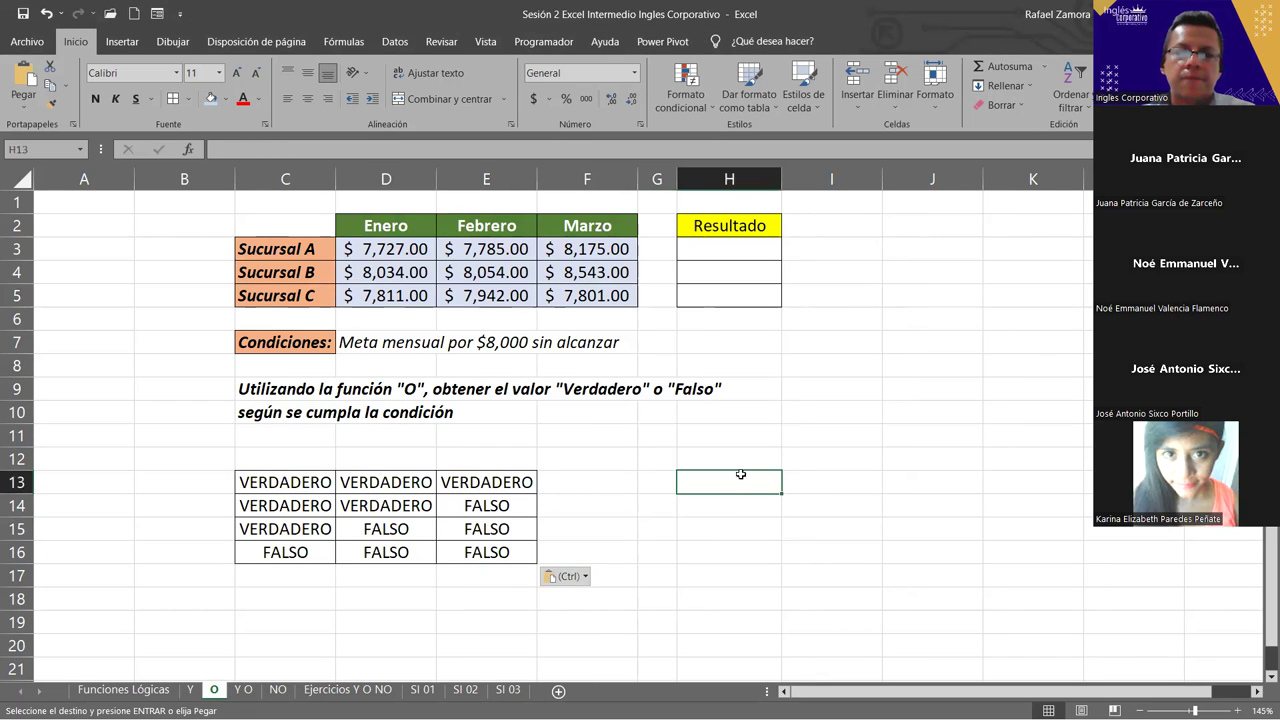
pyautogui.moveTo(728, 484); pyautogui.dragTo(716, 550)
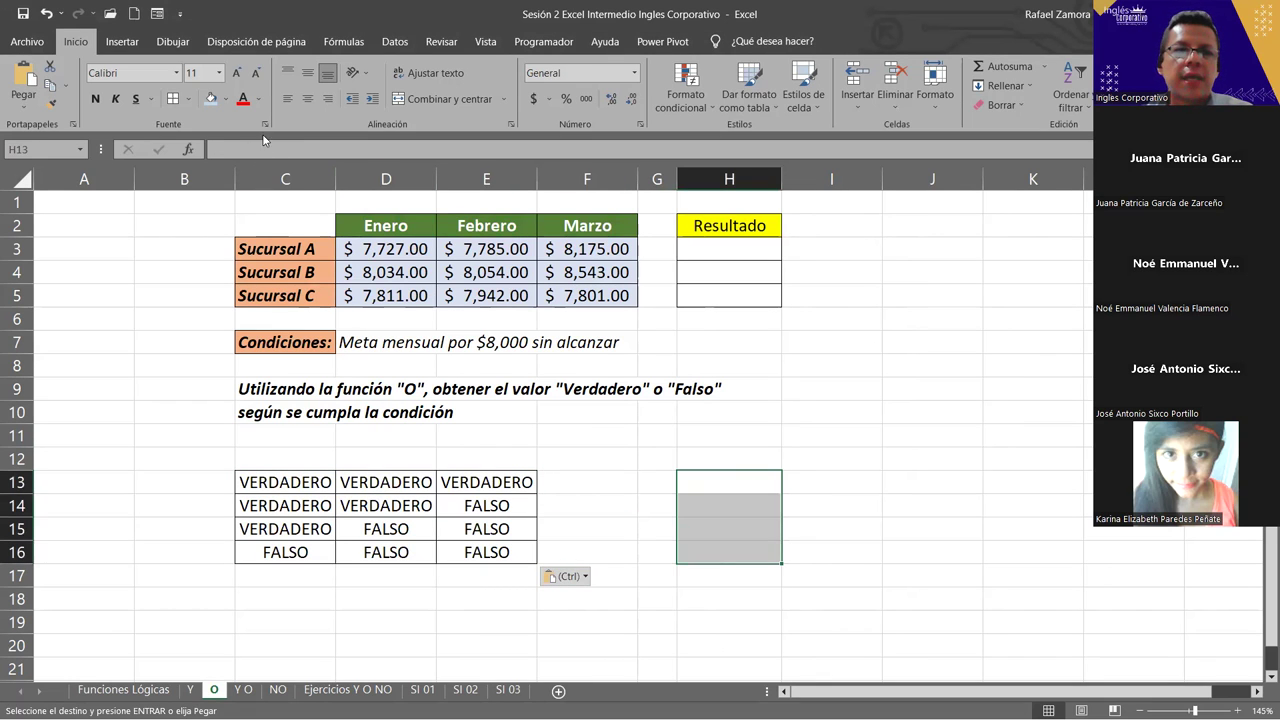
pyautogui.press('Escape')
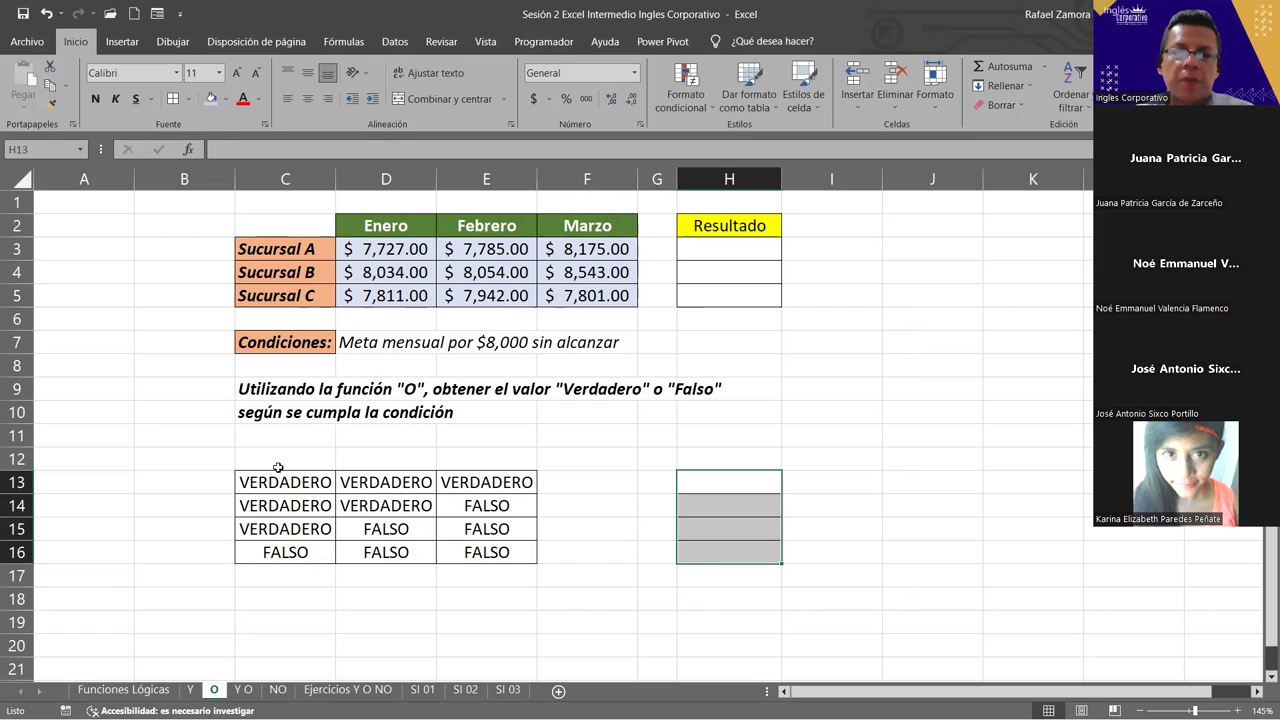
# - Copy VERDADERO from E13 into H13 for the first truth-table row
pyautogui.moveTo(280, 484); pyautogui.dragTo(489, 500)
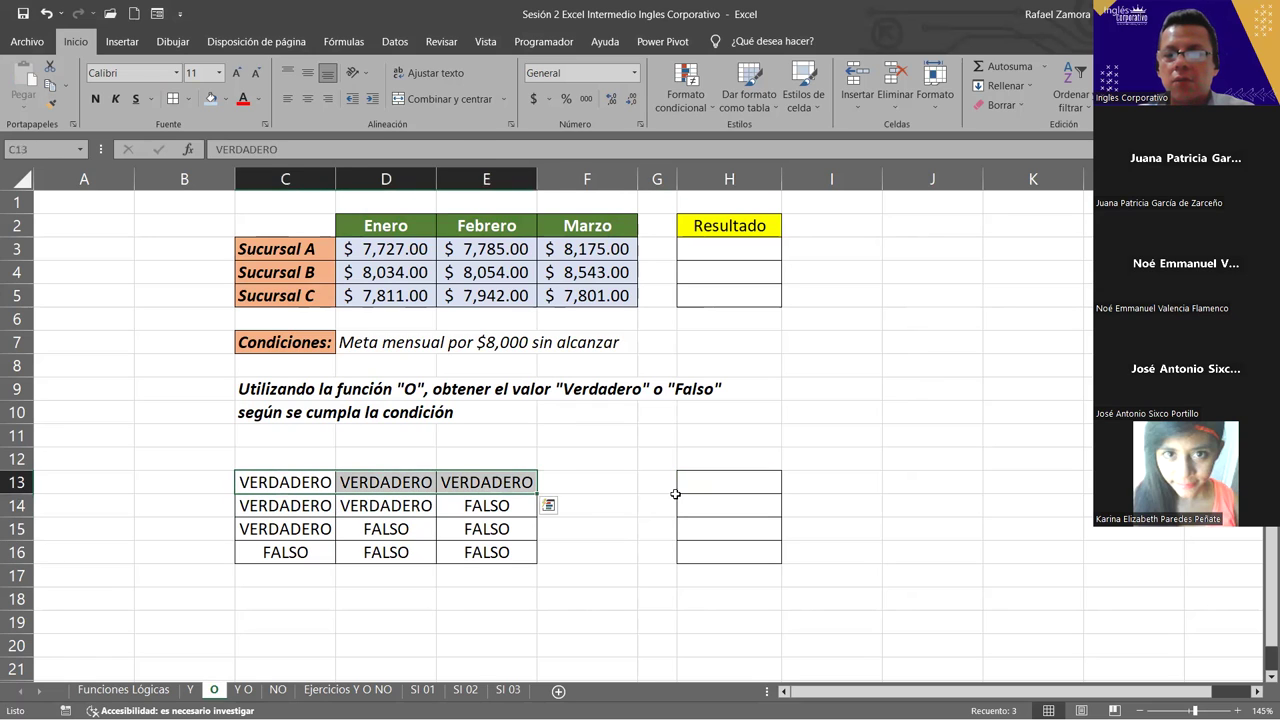
pyautogui.click(740, 480)
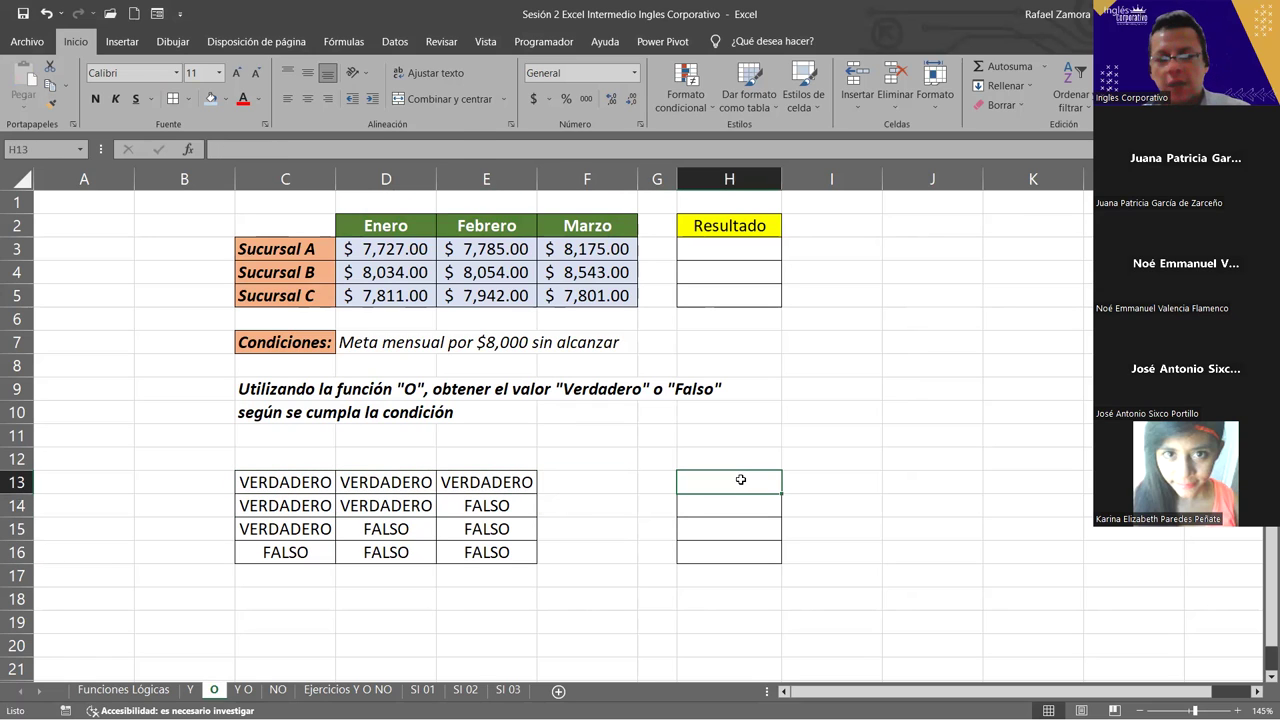
pyautogui.click(471, 481)
pyautogui.hotkey('ctrl', 'c')
pyautogui.click(718, 476)
pyautogui.hotkey('ctrl', 'v')
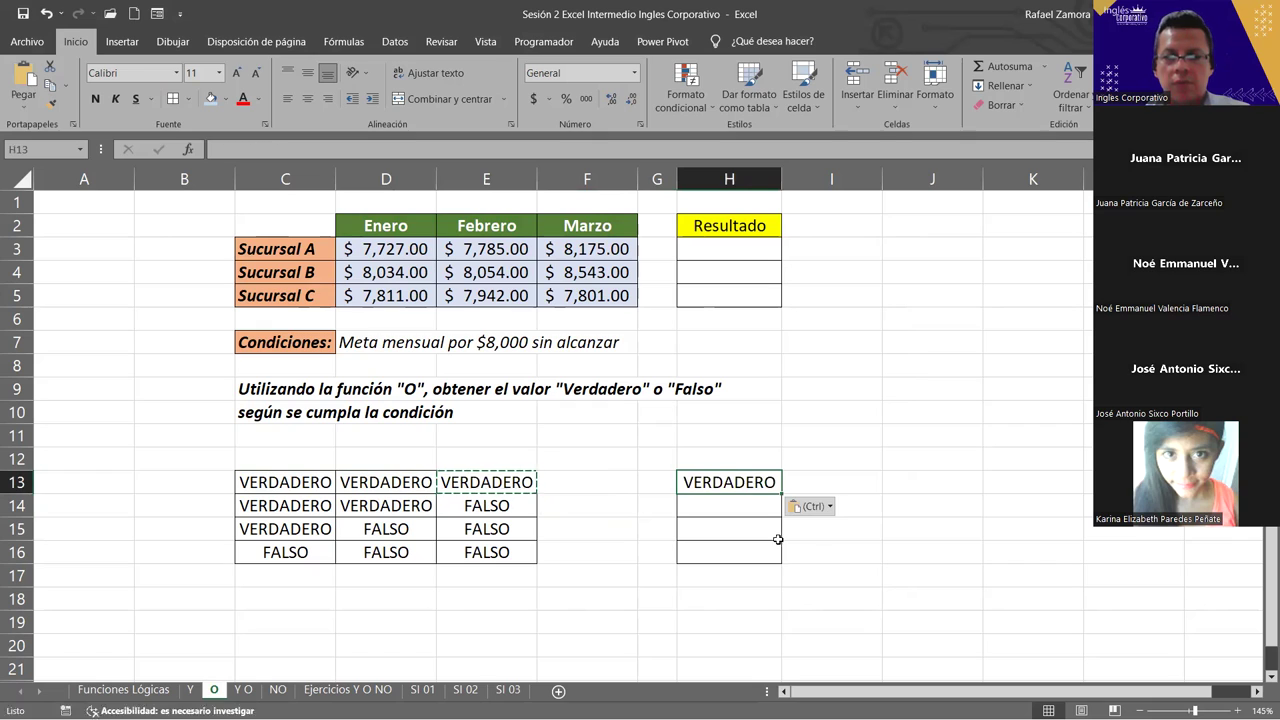
pyautogui.click(740, 616)
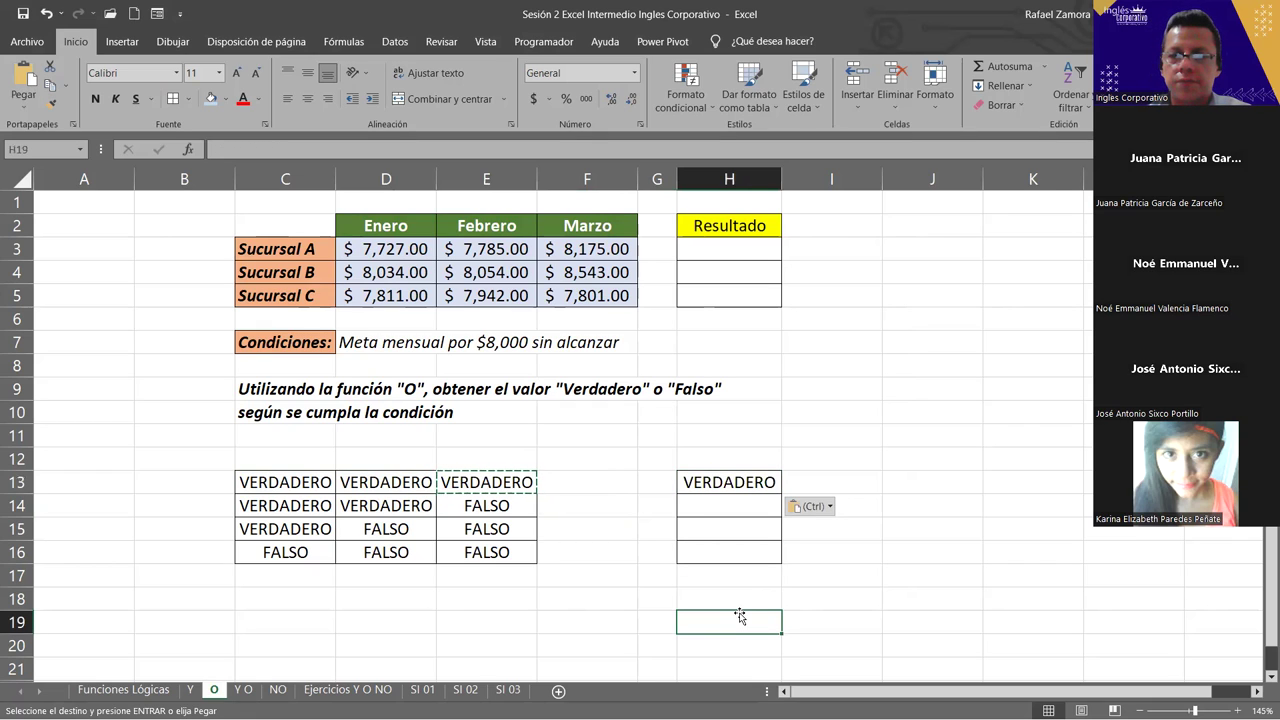
# - Fill VERDADERO down from H13 into H14 for the second row
pyautogui.moveTo(283, 506); pyautogui.dragTo(450, 505)
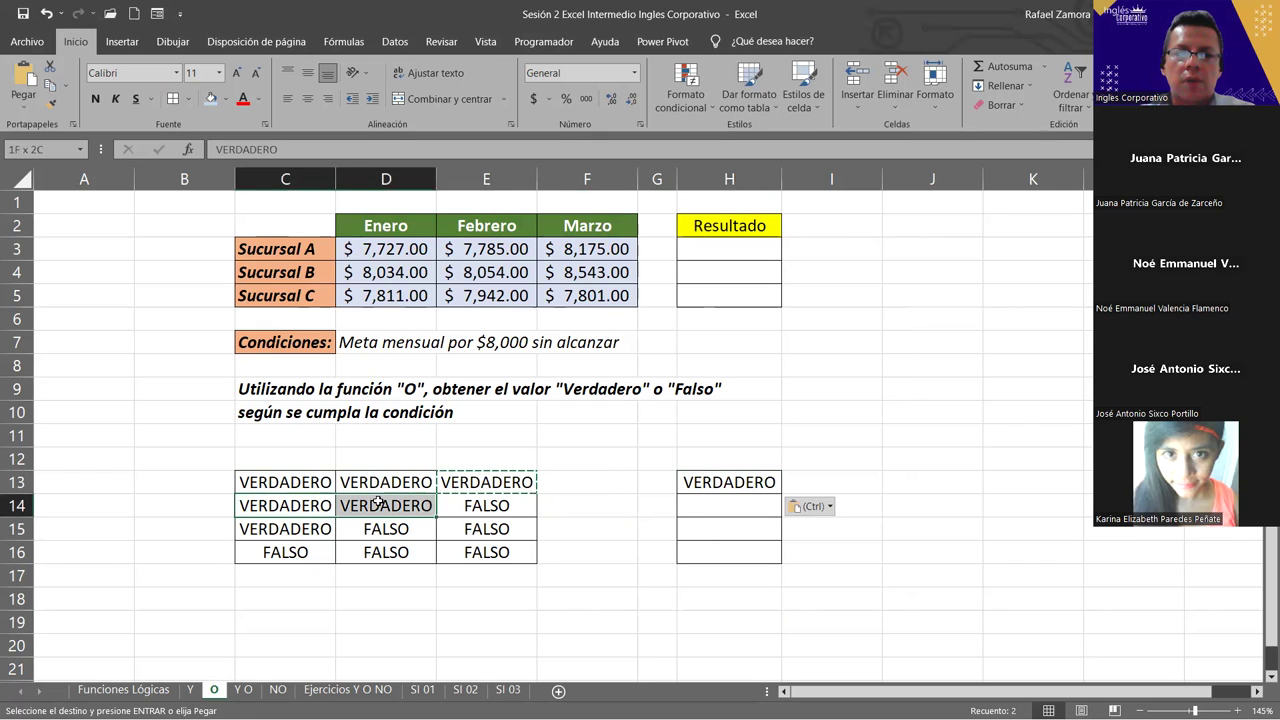
pyautogui.press('Right')
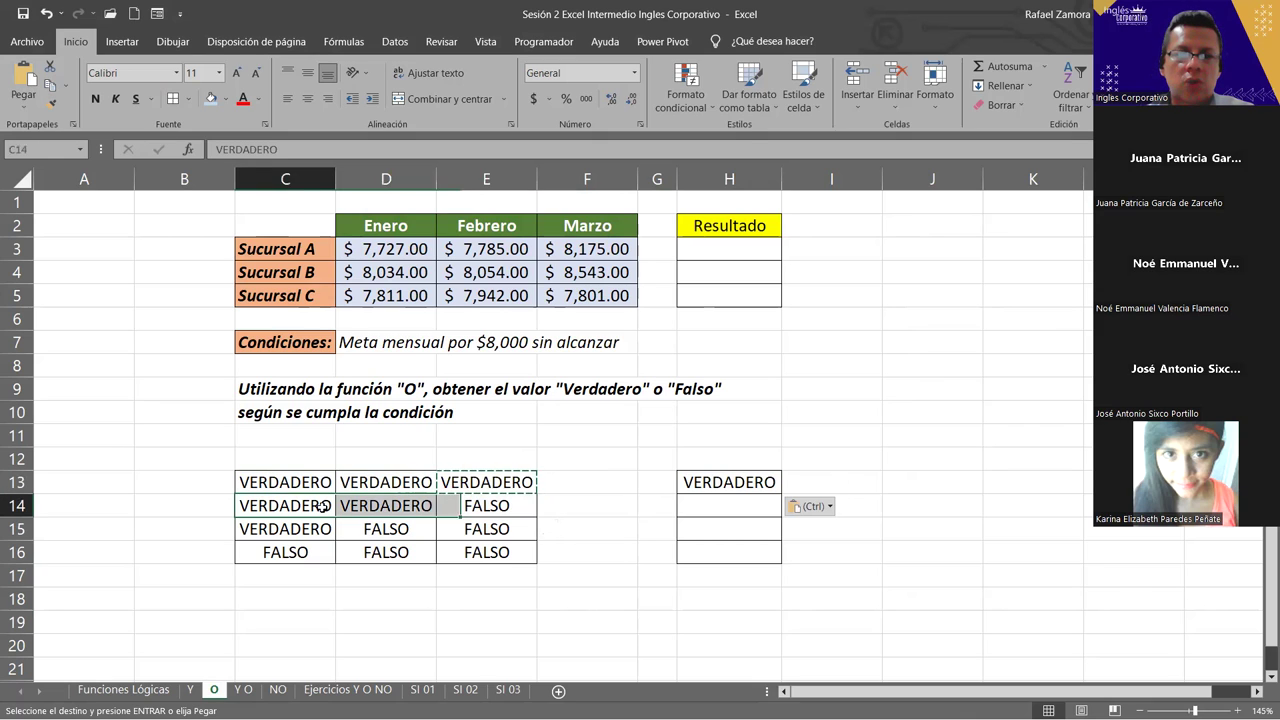
pyautogui.press('Right')
pyautogui.click(675, 482)
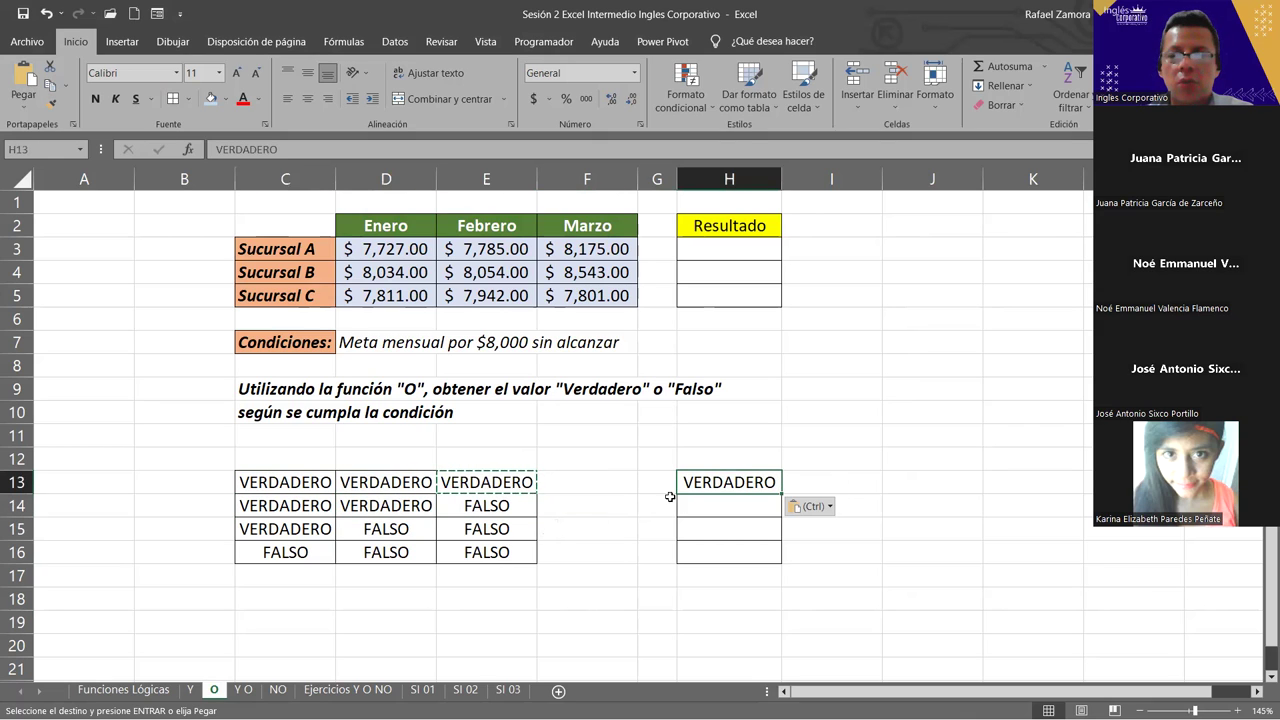
pyautogui.moveTo(782, 494); pyautogui.dragTo(736, 512)
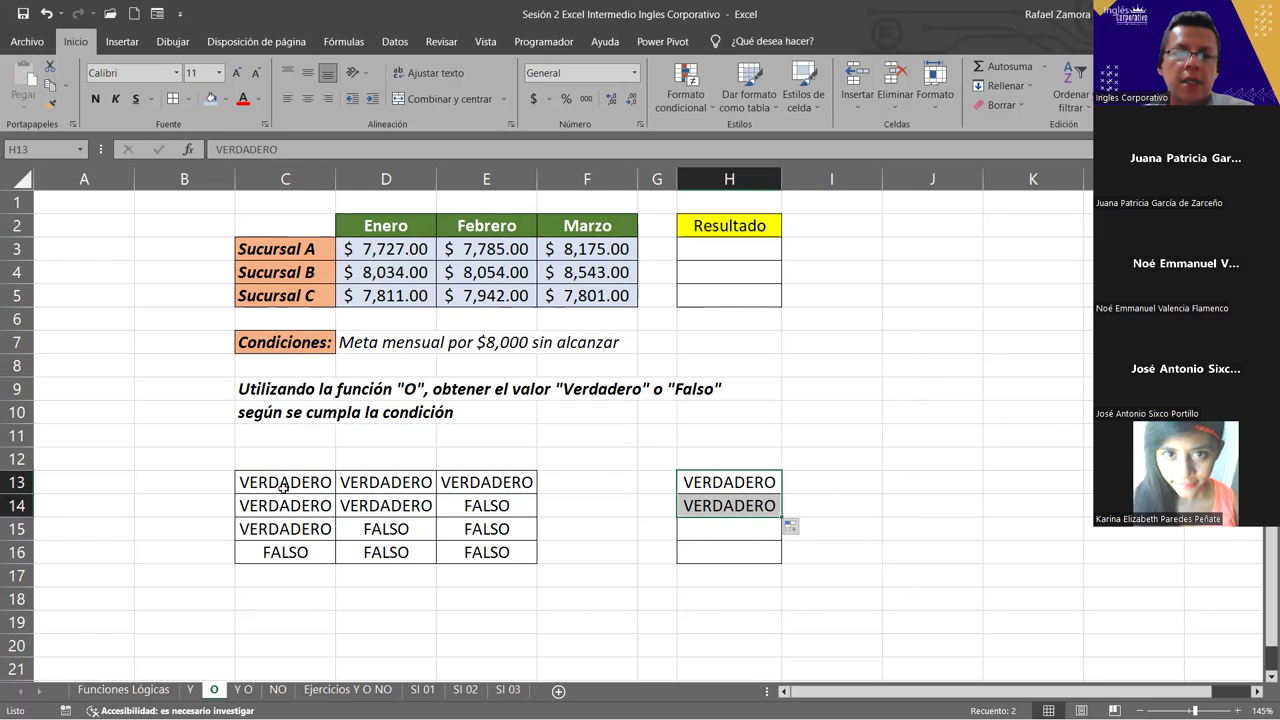
# - Extend VERDADERO down into H15 for the third row
pyautogui.click(280, 529)
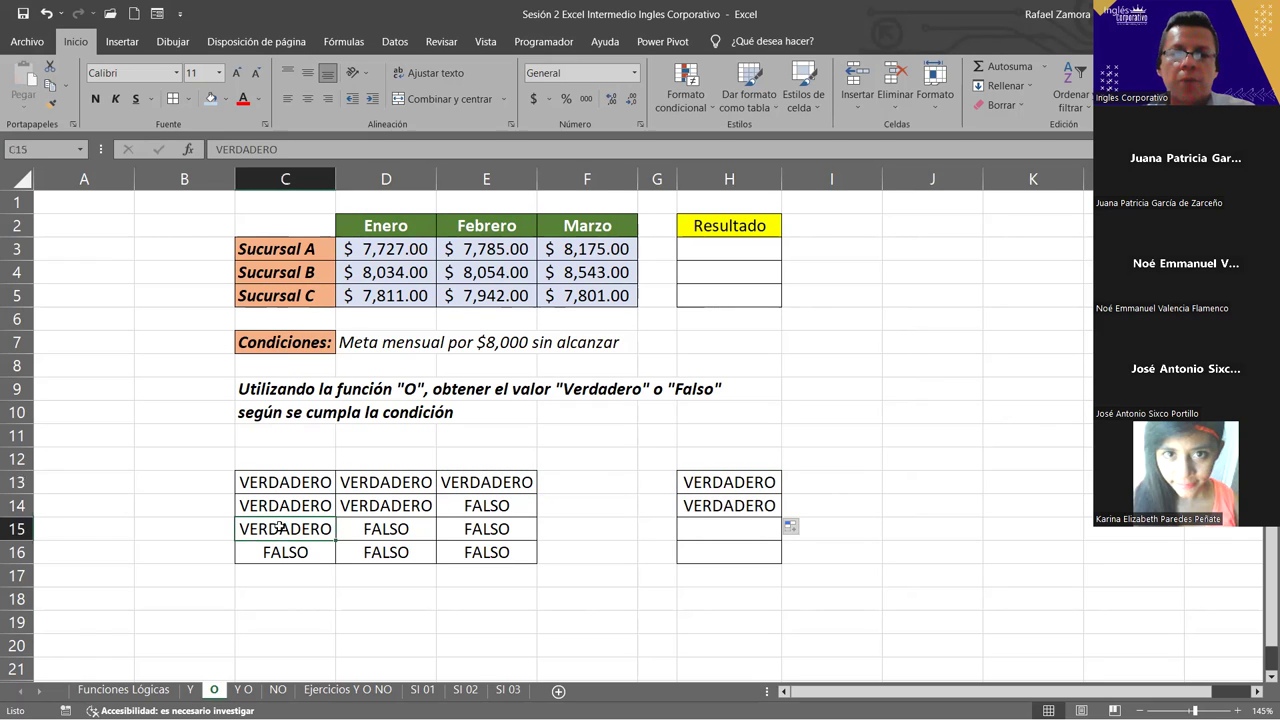
pyautogui.click(400, 528)
pyautogui.click(492, 530)
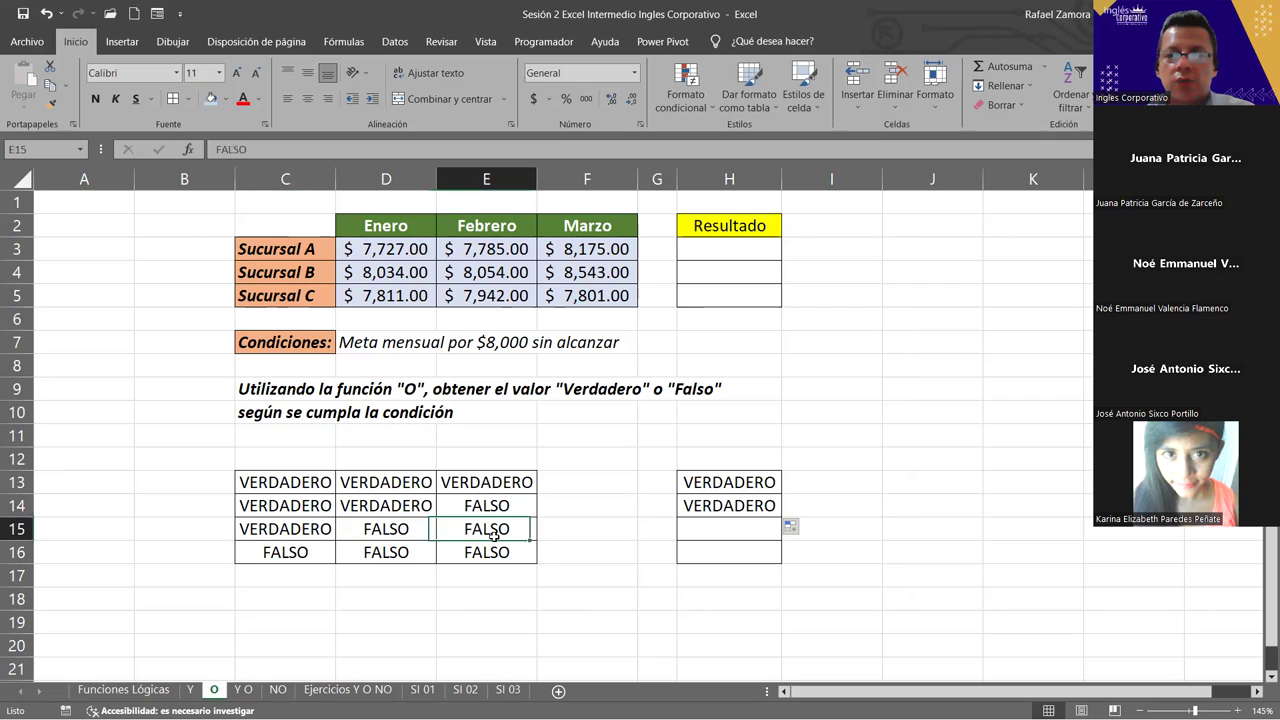
pyautogui.click(288, 536)
pyautogui.click(740, 506)
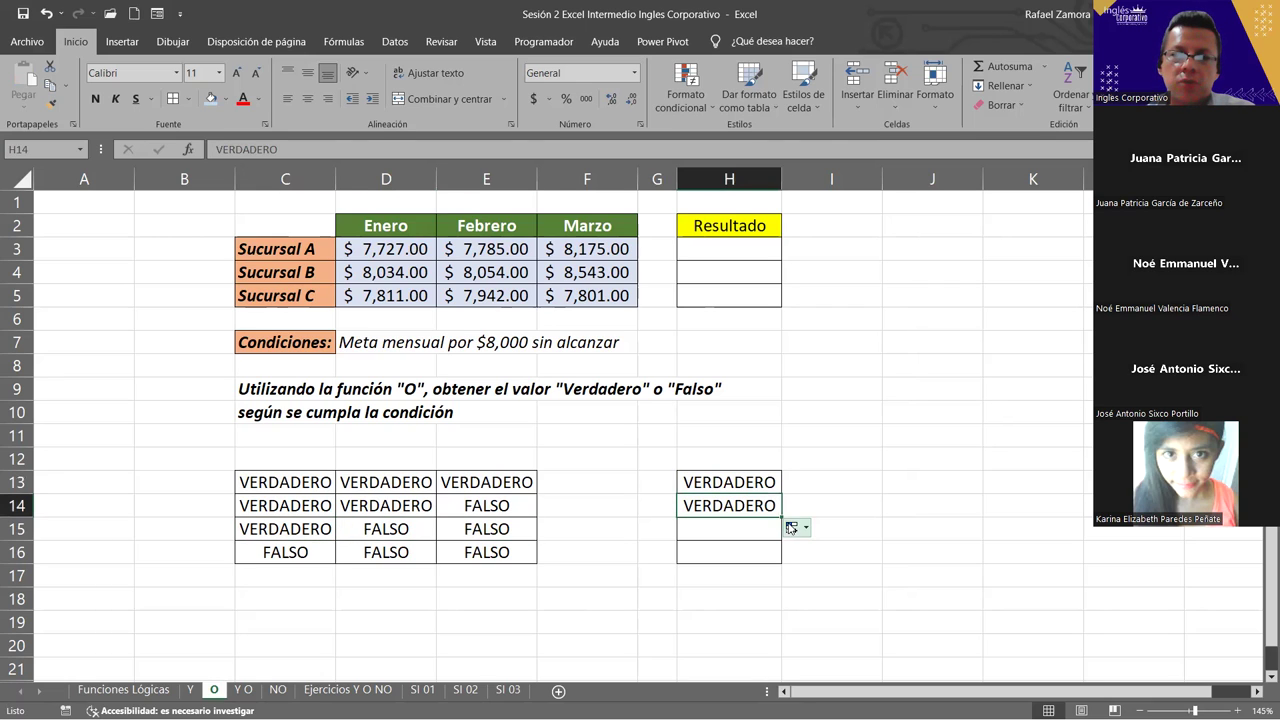
pyautogui.moveTo(781, 517); pyautogui.dragTo(781, 536)
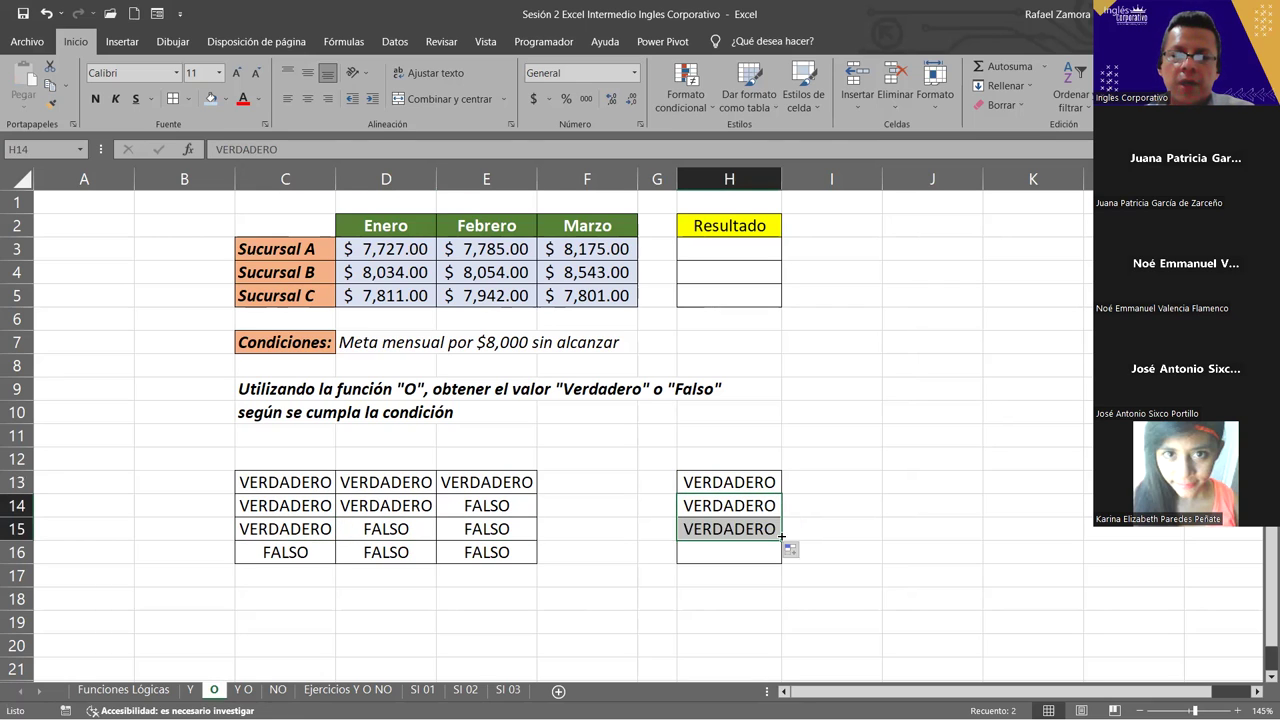
# - Copy FALSO from E16 into H16 for the last row
pyautogui.moveTo(275, 552); pyautogui.dragTo(470, 556)
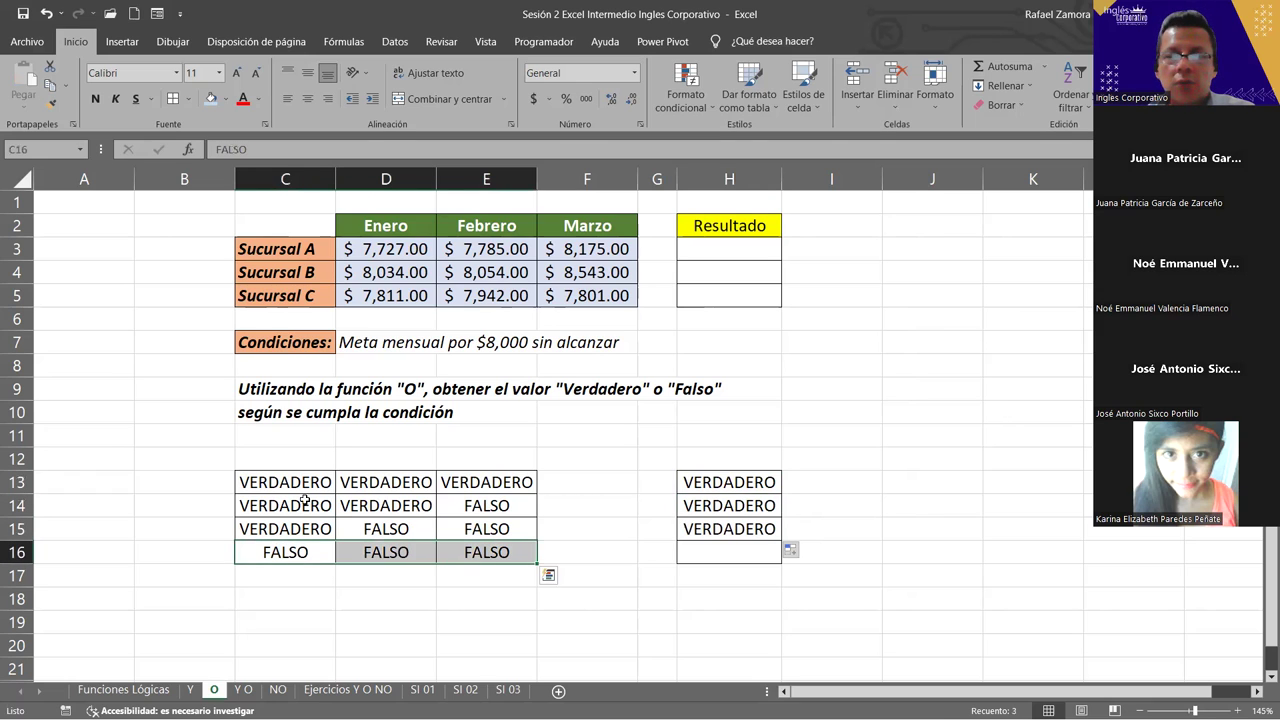
pyautogui.click(524, 556)
pyautogui.hotkey('ctrl', 'c')
pyautogui.click(712, 553)
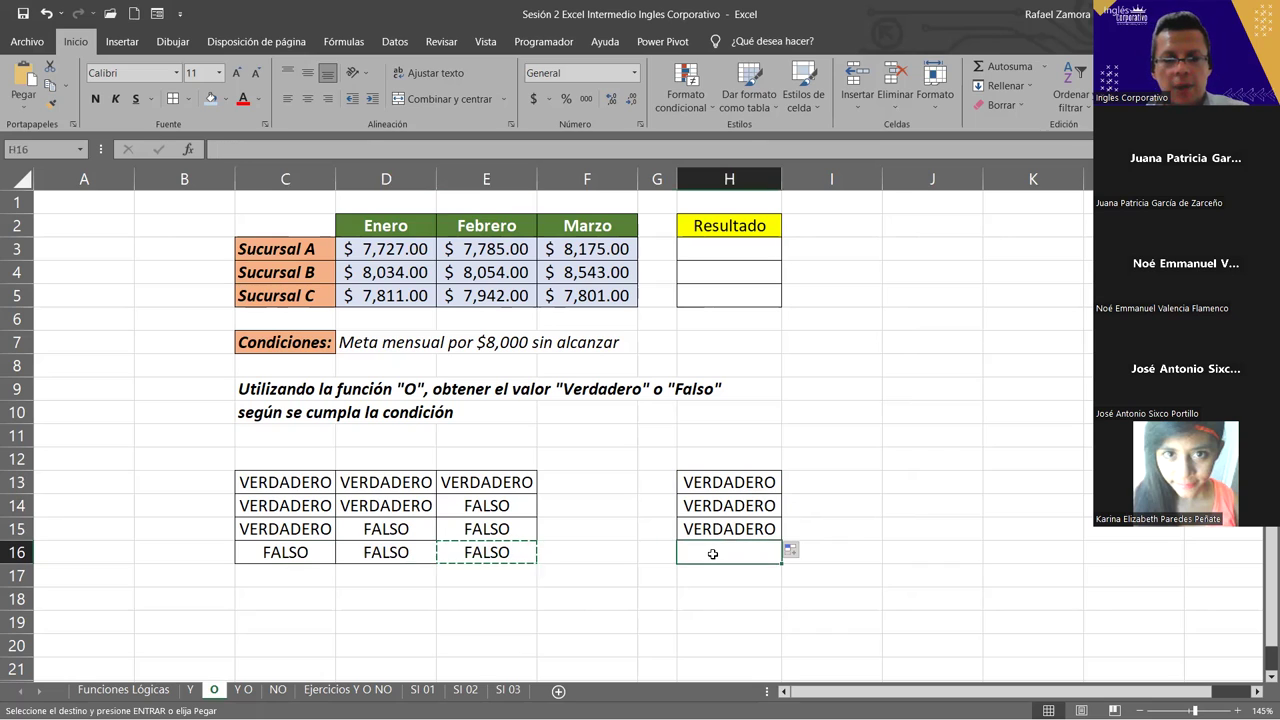
pyautogui.hotkey('ctrl', 'v')
pyautogui.click(743, 615)
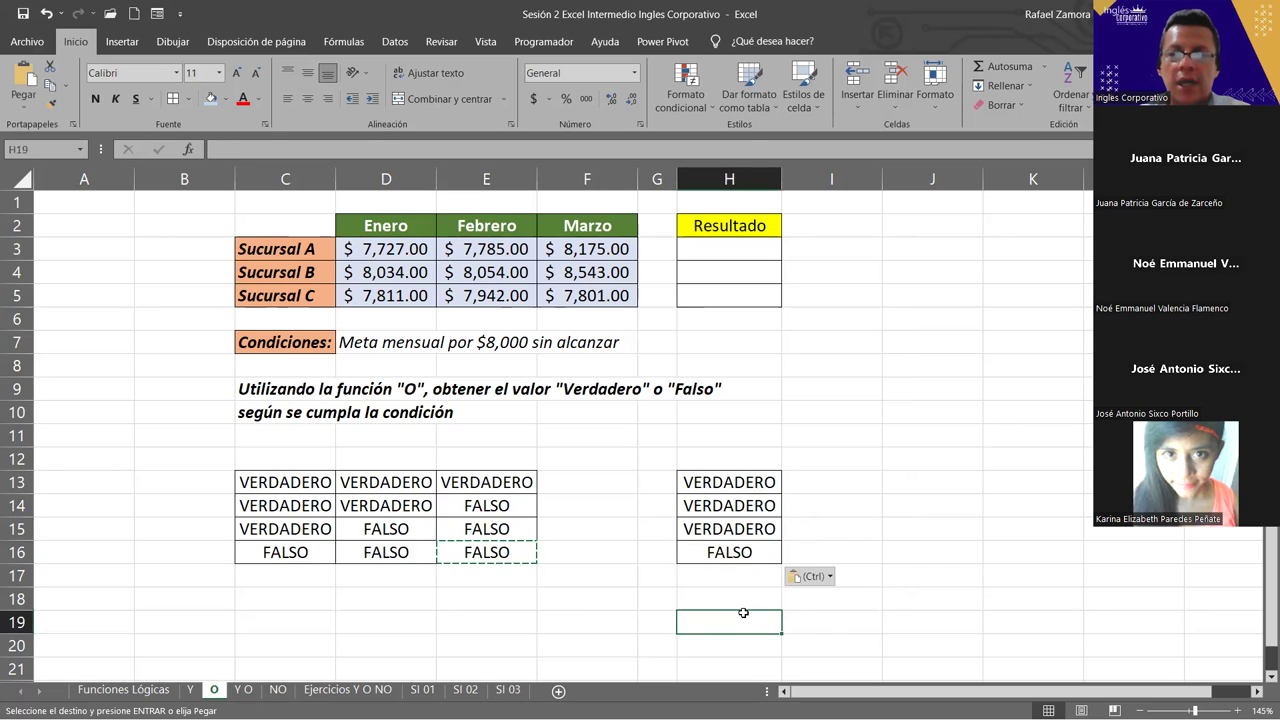
pyautogui.press('Escape')
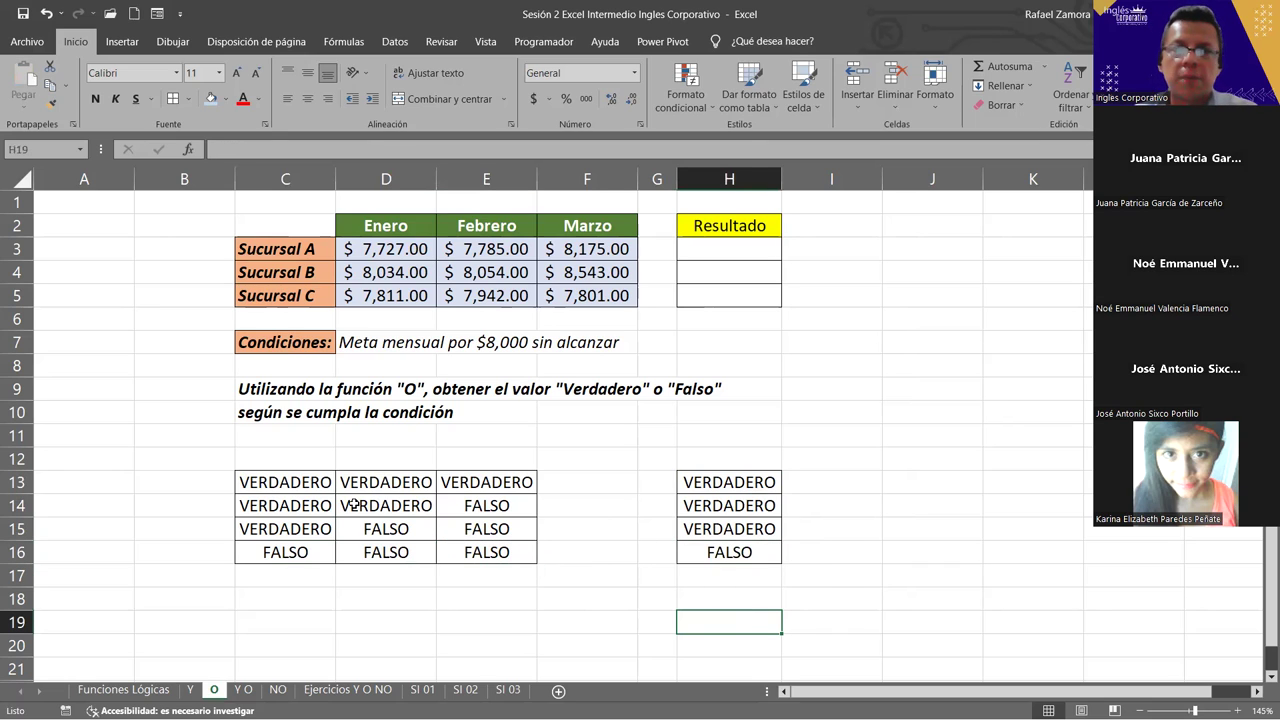
pyautogui.click(259, 488)
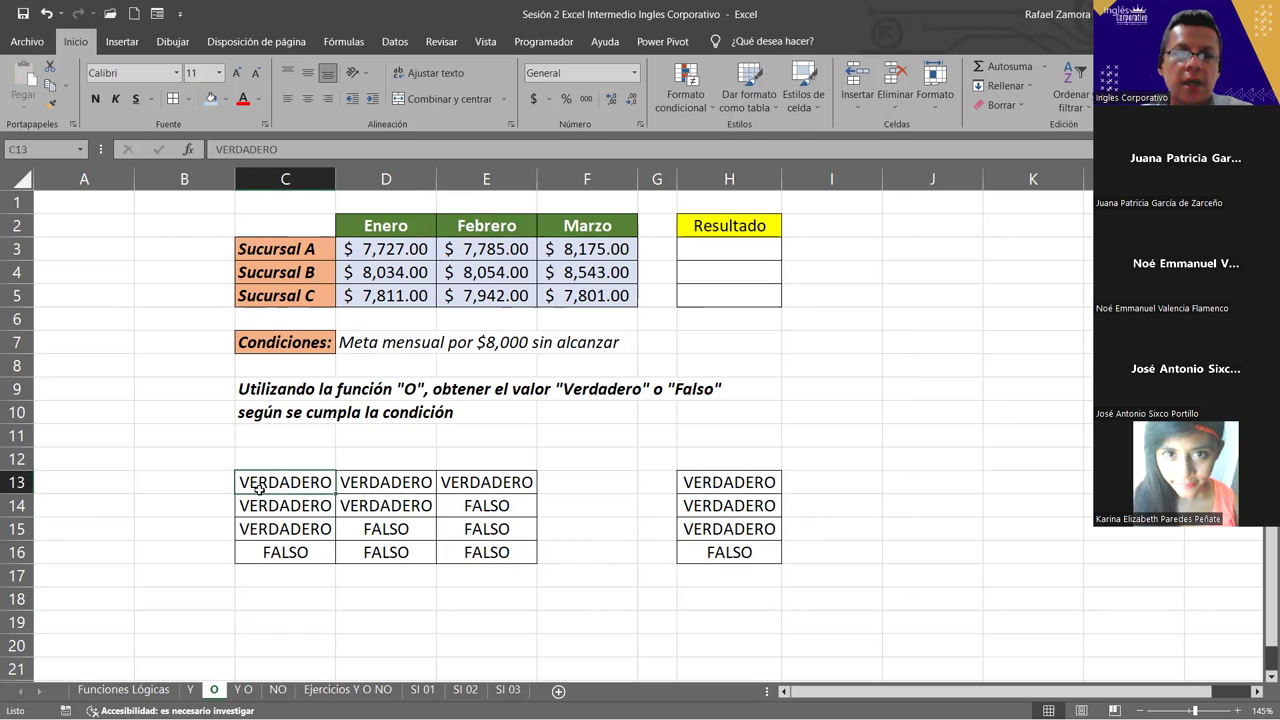
pyautogui.click(374, 484)
pyautogui.click(527, 478)
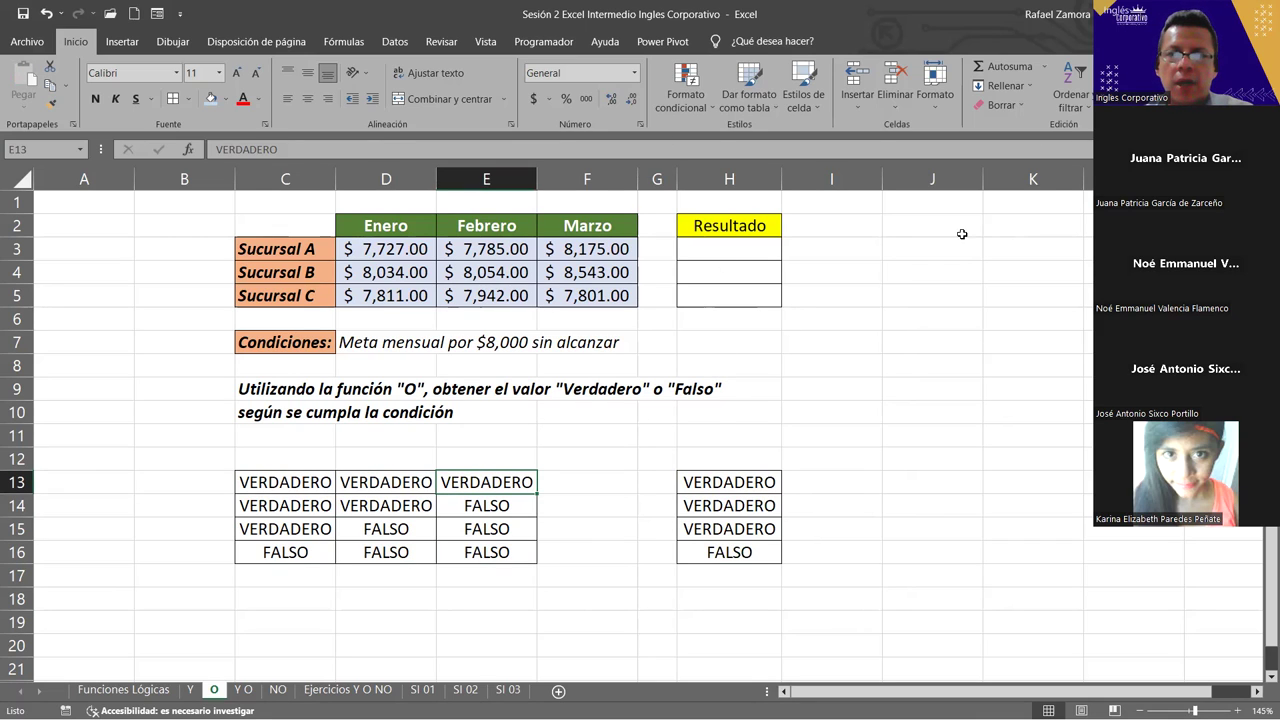
pyautogui.click(742, 246)
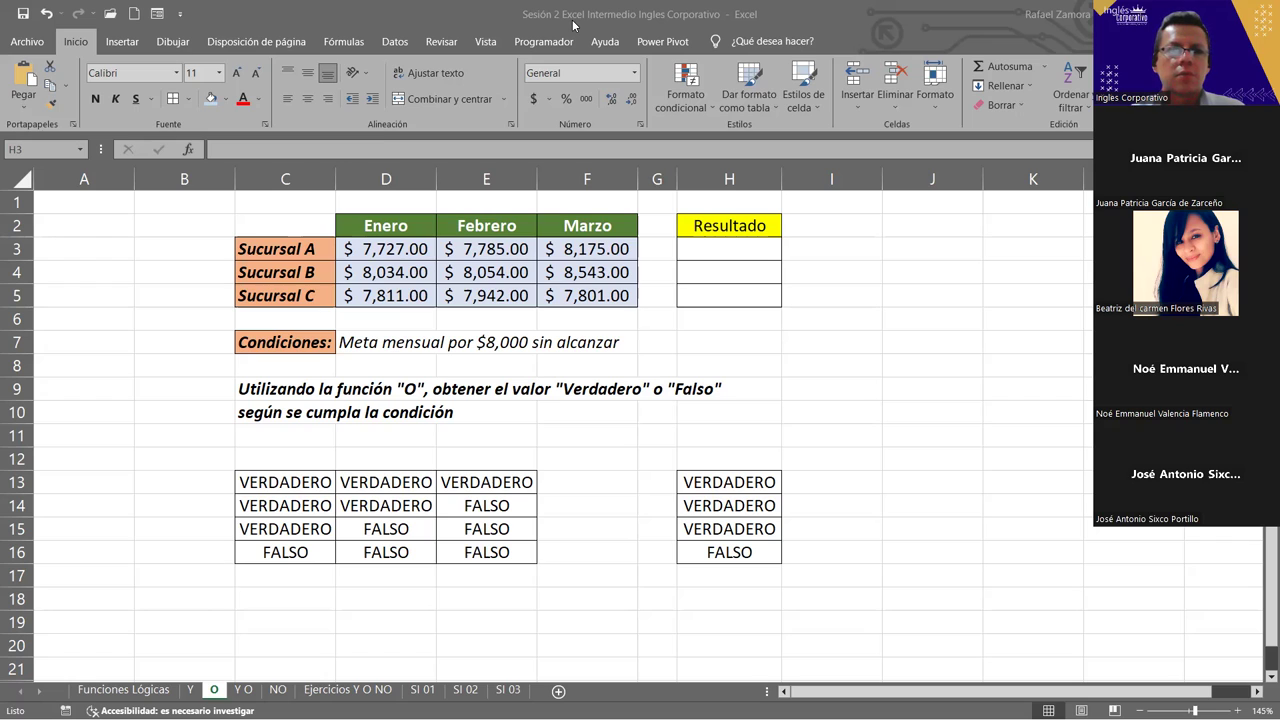
pyautogui.click(715, 257)
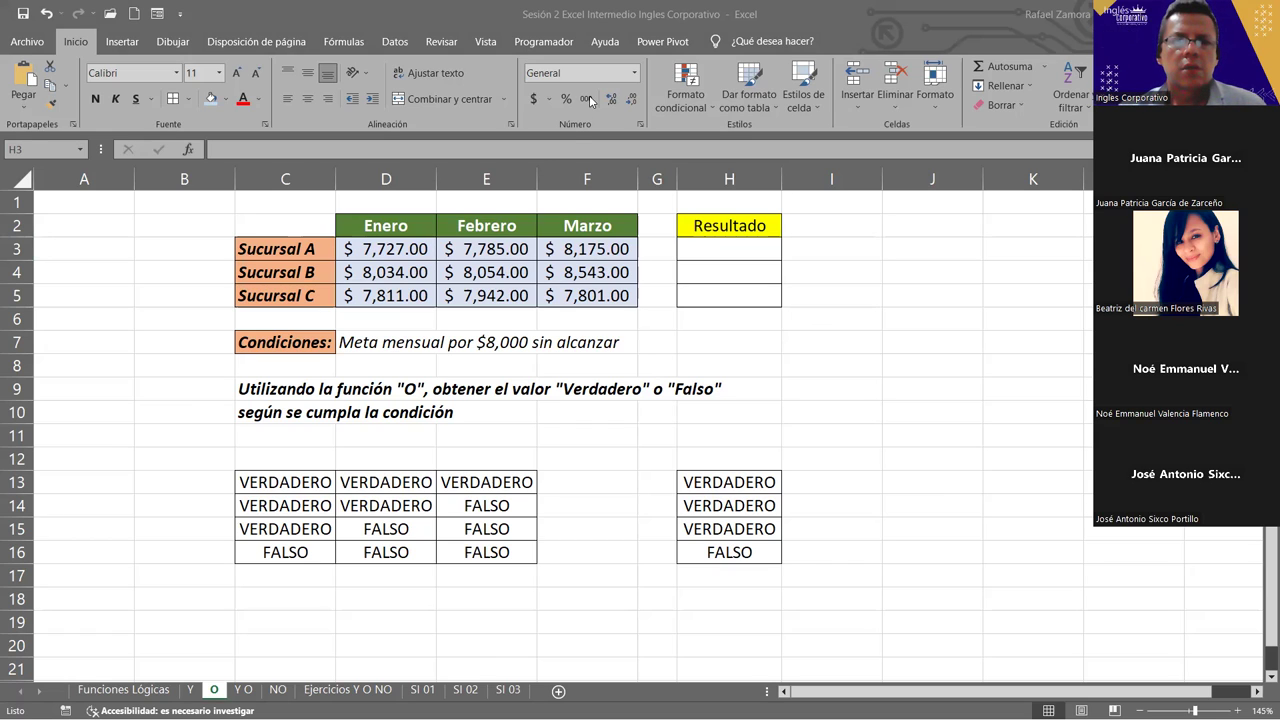
pyautogui.click(727, 263)
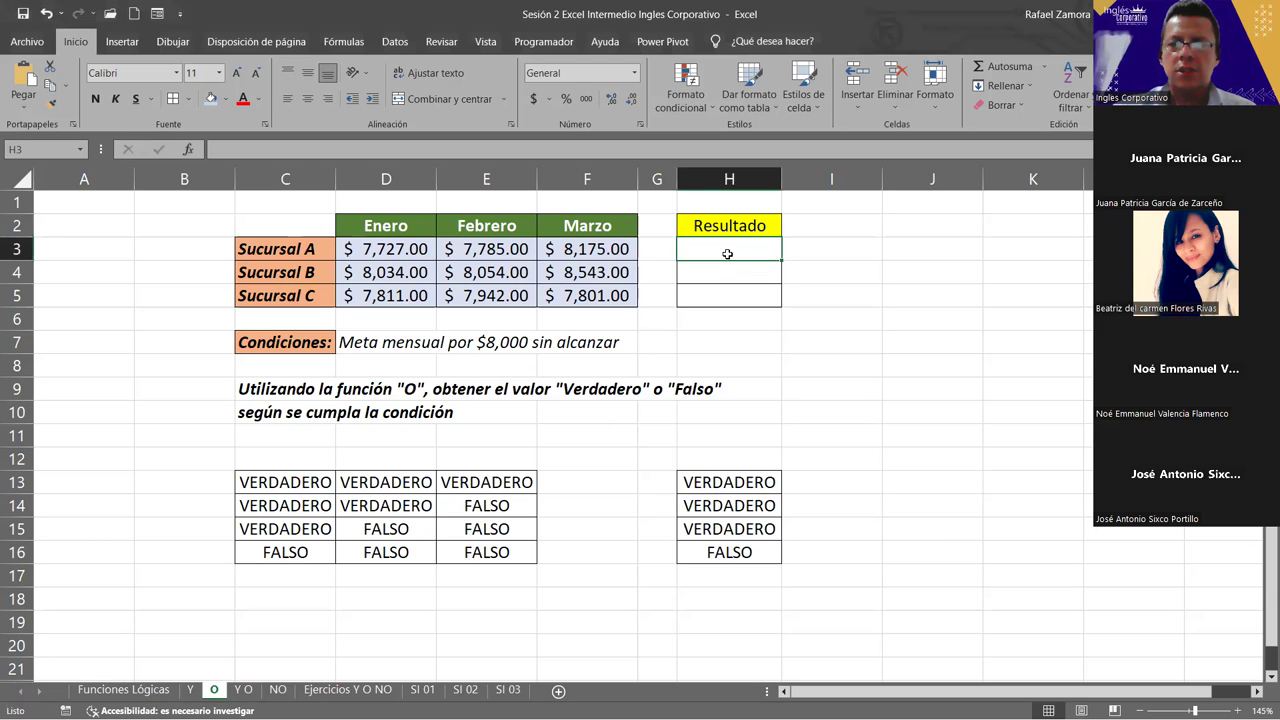
# - Begin typing =O(D3>=8000 in H3, referencing Sucursal A's January sales in D3
pyautogui.write(')')
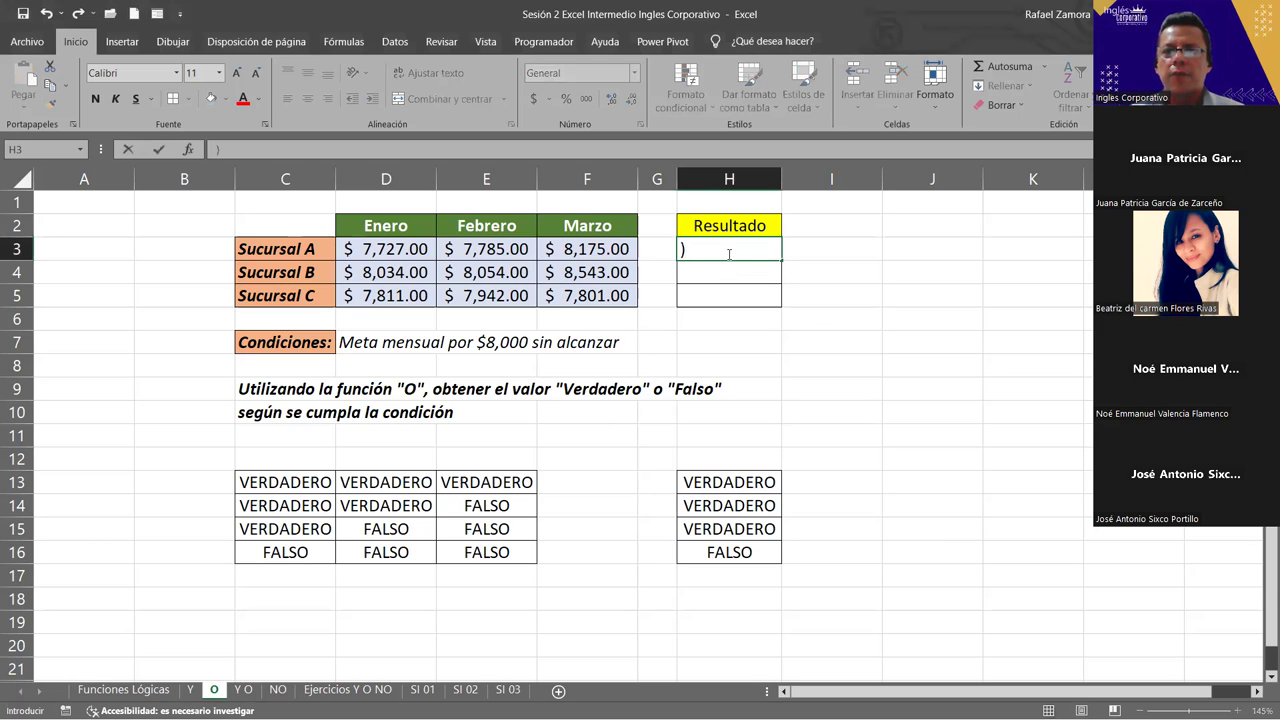
pyautogui.press('BackSpace')
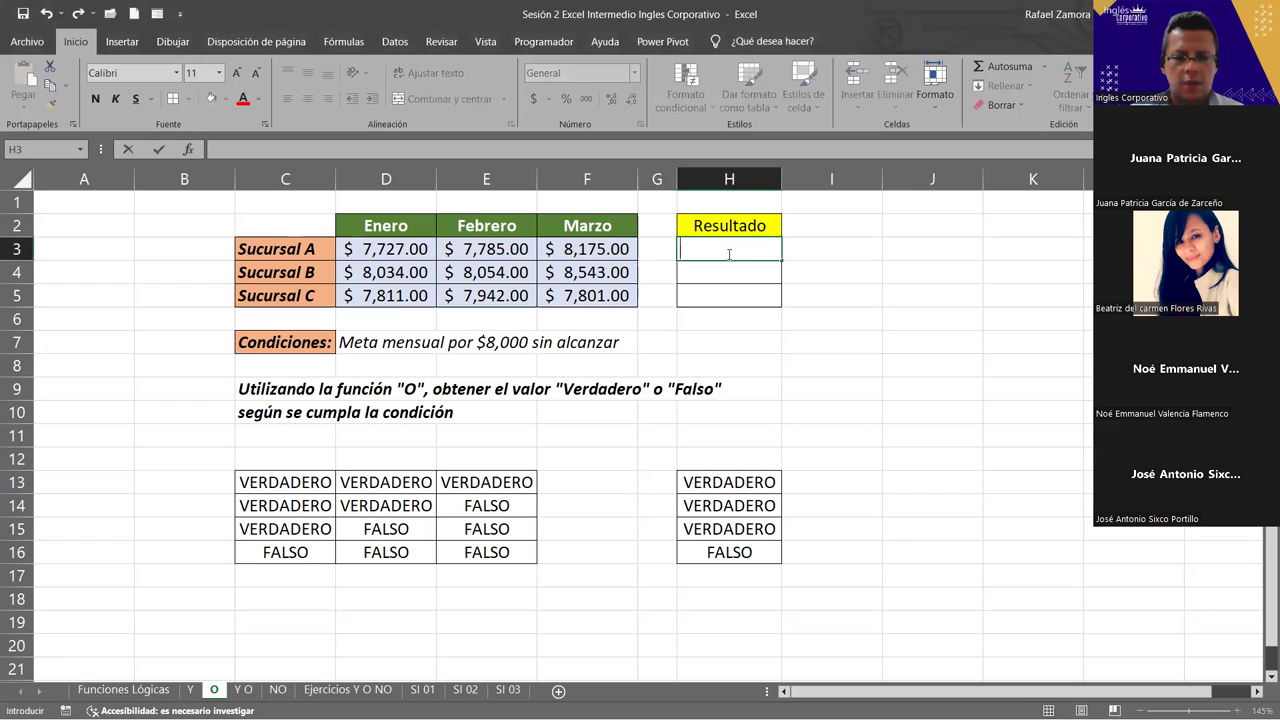
pyautogui.write('=')
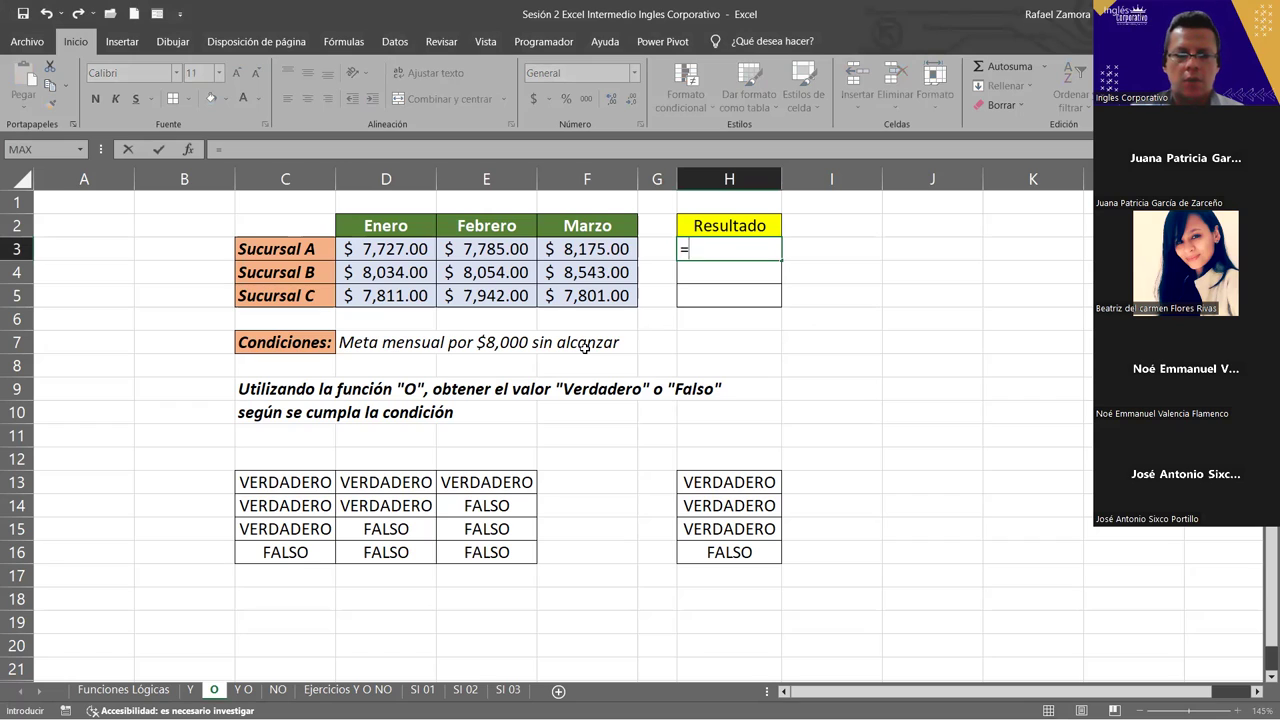
pyautogui.write('O(')
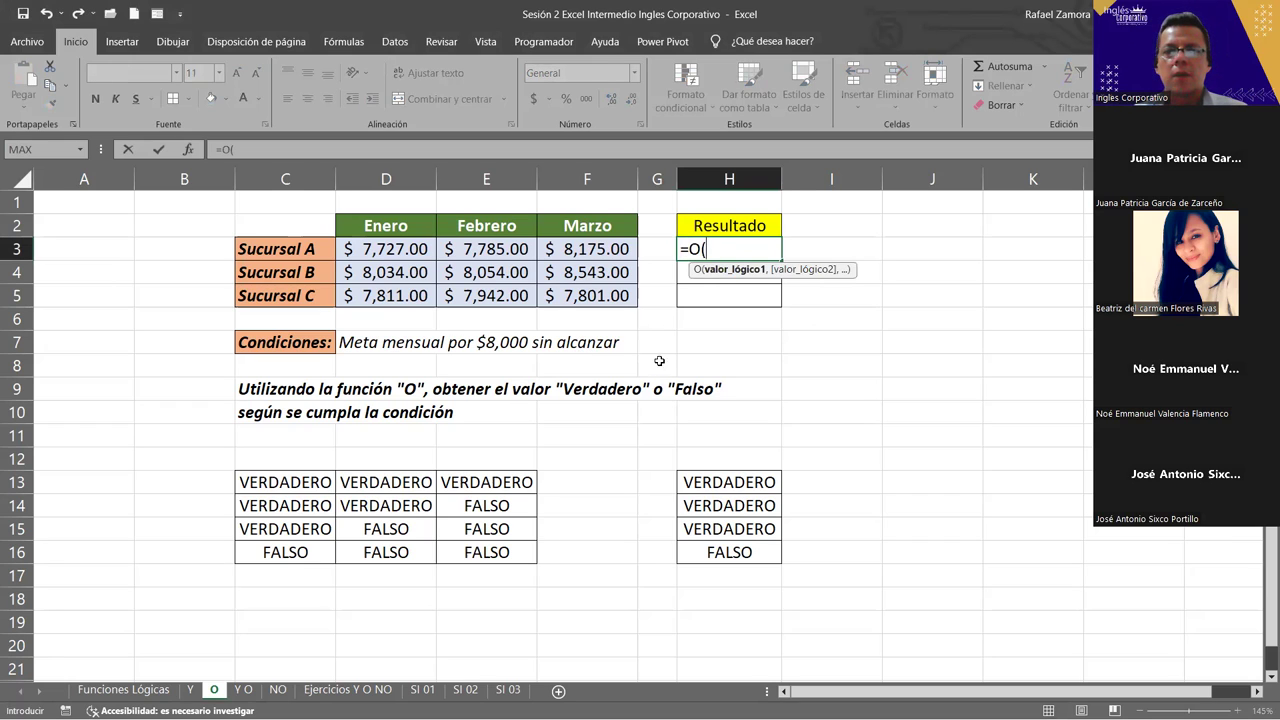
pyautogui.click(392, 246)
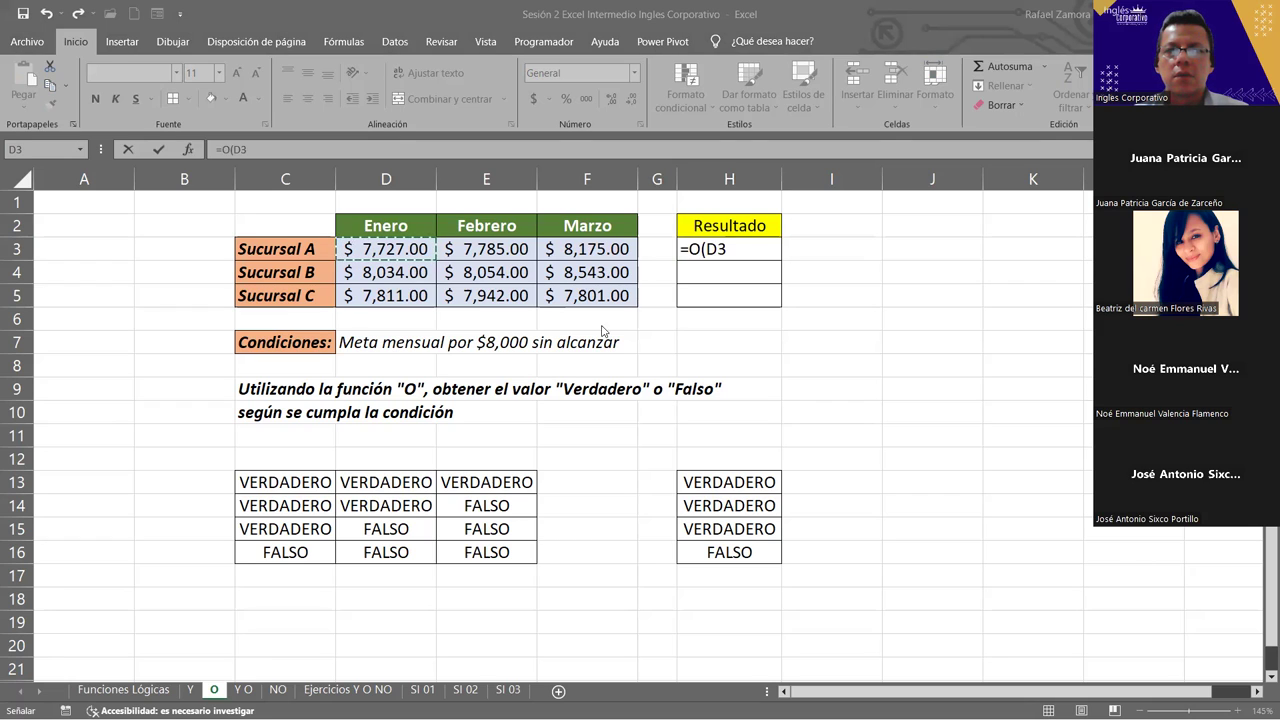
pyautogui.click(746, 247)
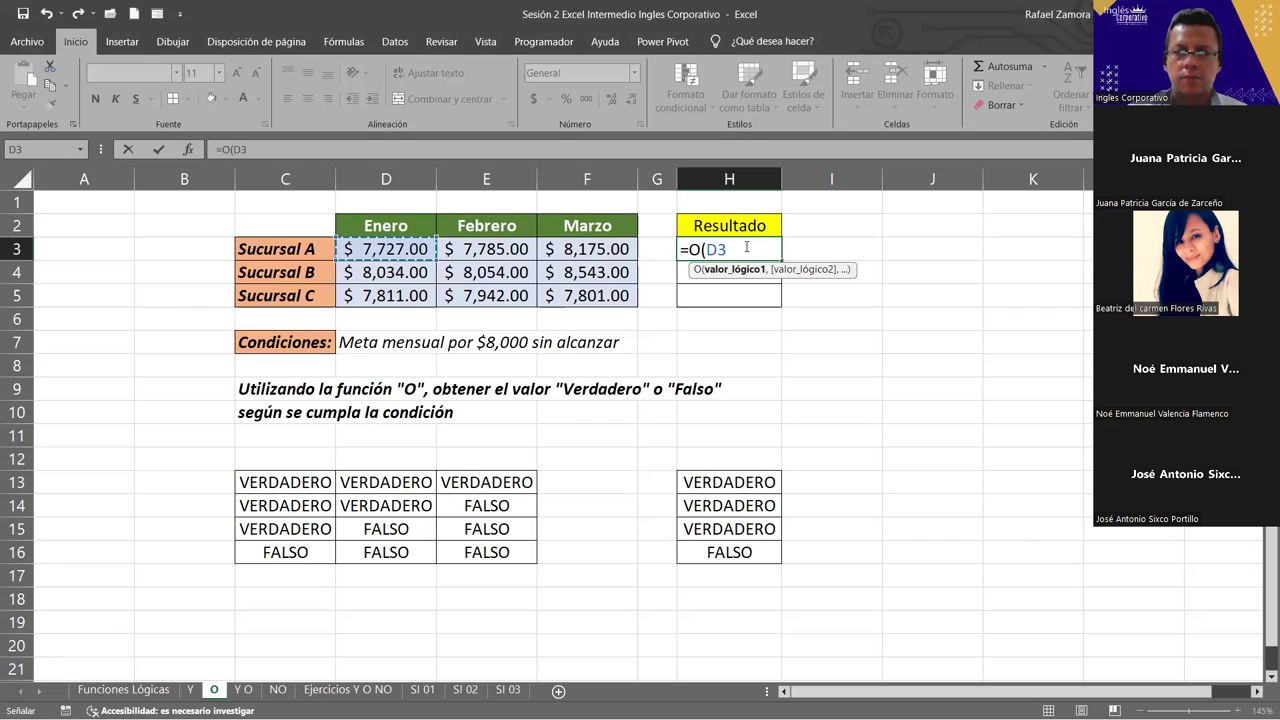
pyautogui.write('>')
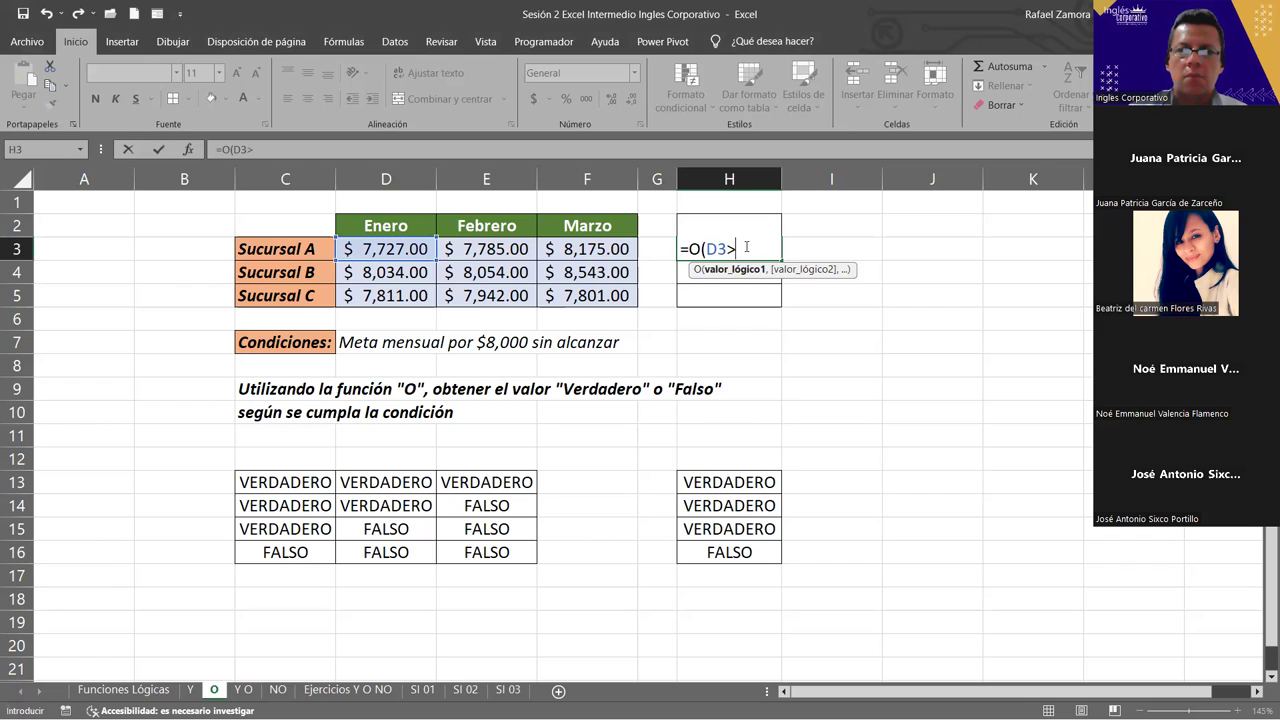
pyautogui.write('=')
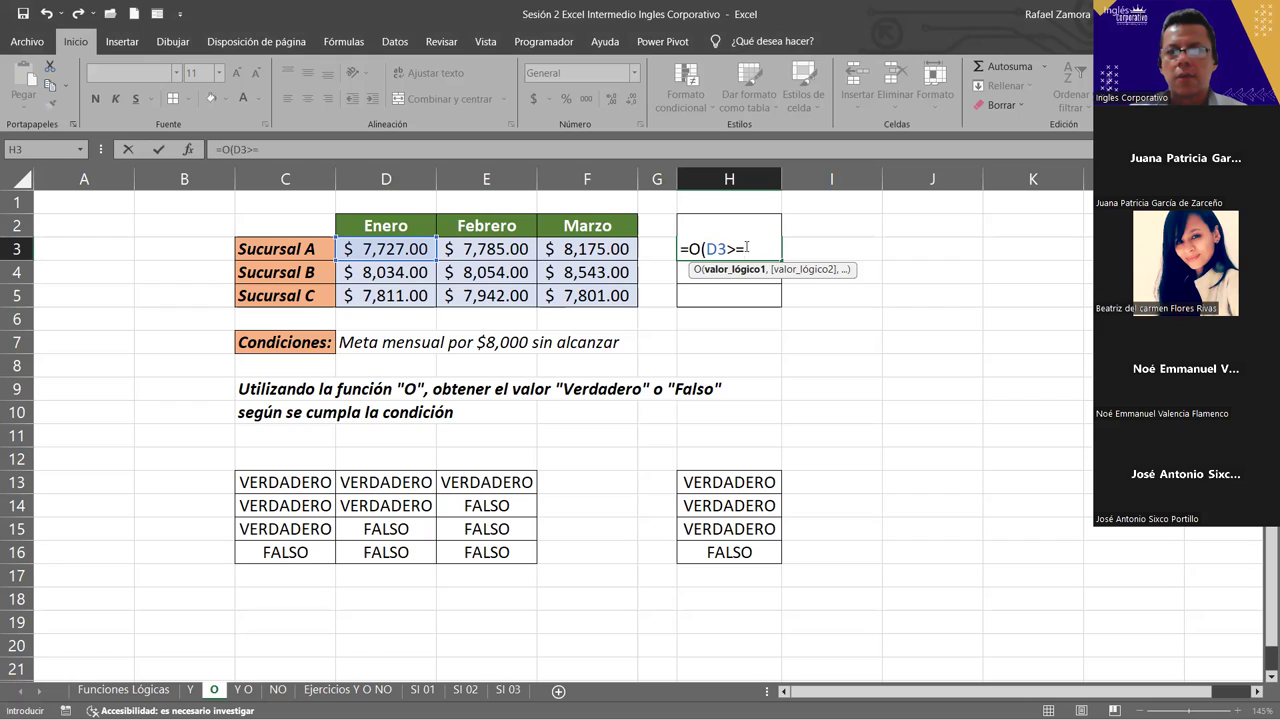
pyautogui.write('8000')
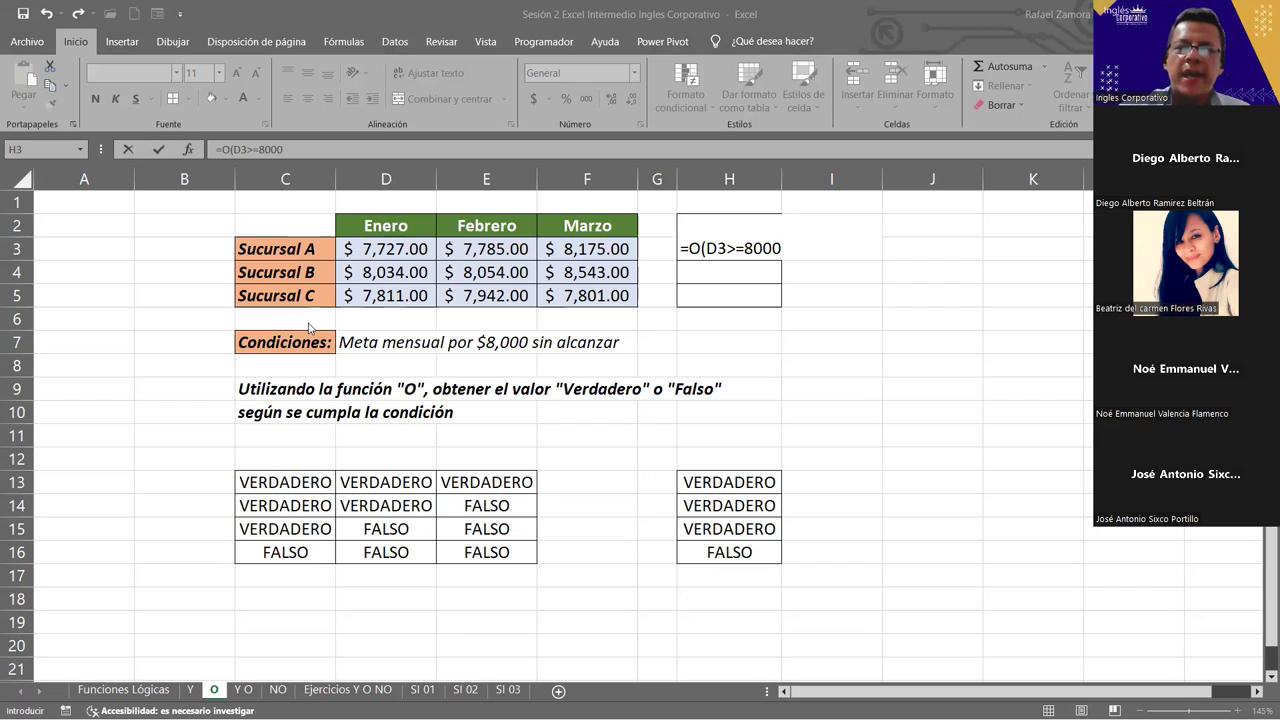
# - Delete the equals sign so H3 reads =O(D3>8000
pyautogui.click(746, 250)
pyautogui.press('BackSpace')
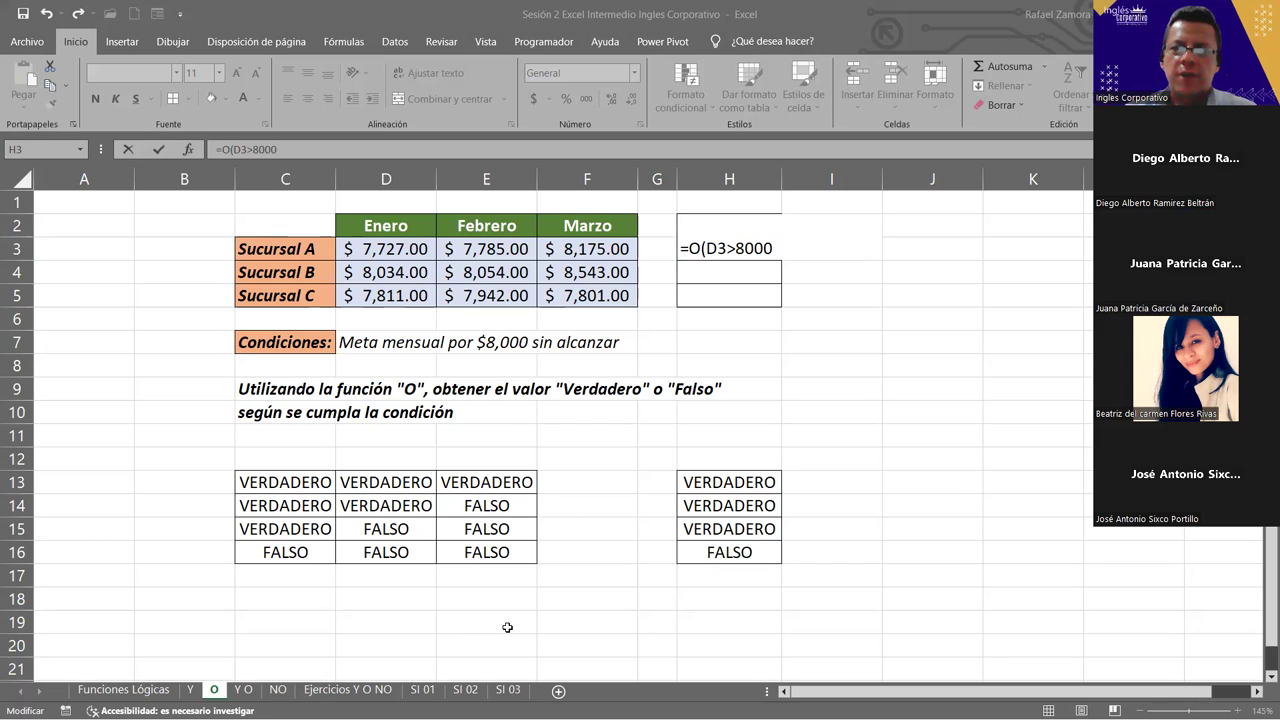
pyautogui.click(773, 249)
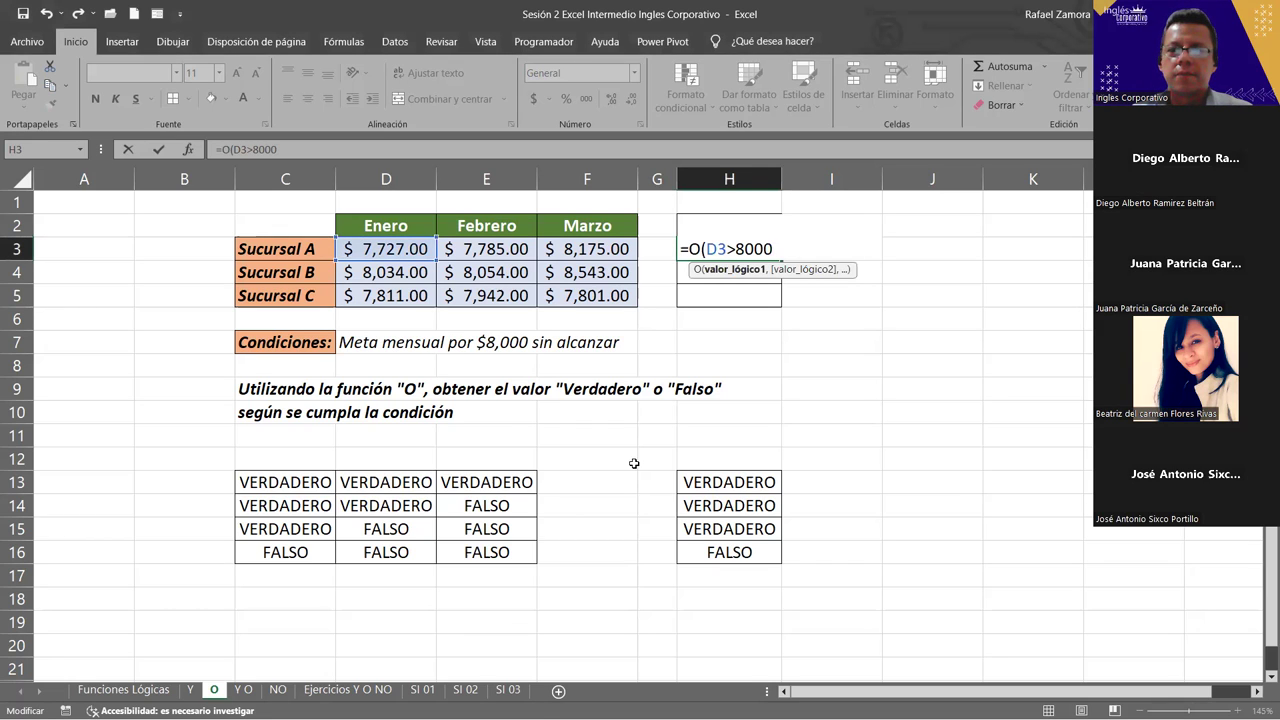
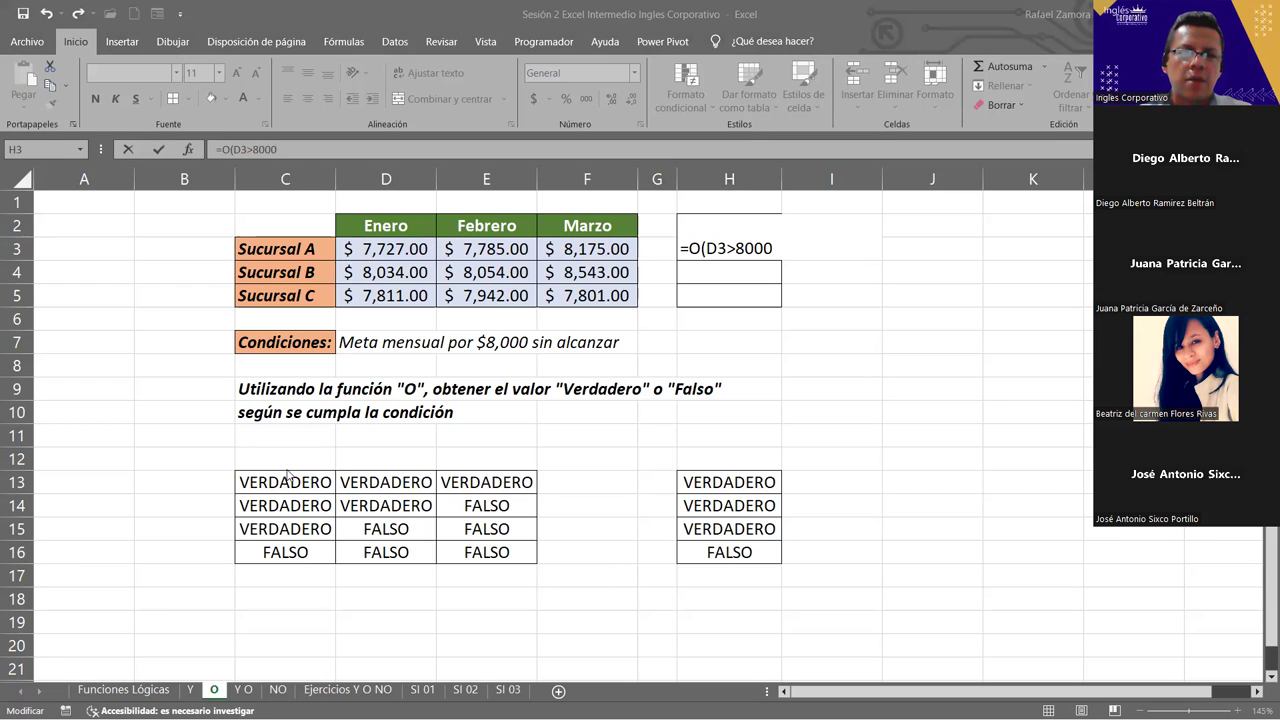
# - Complete H3 as =O(D3<8000,E3<8000,F3<8000), so it returns VERDADERO
pyautogui.click(740, 248)
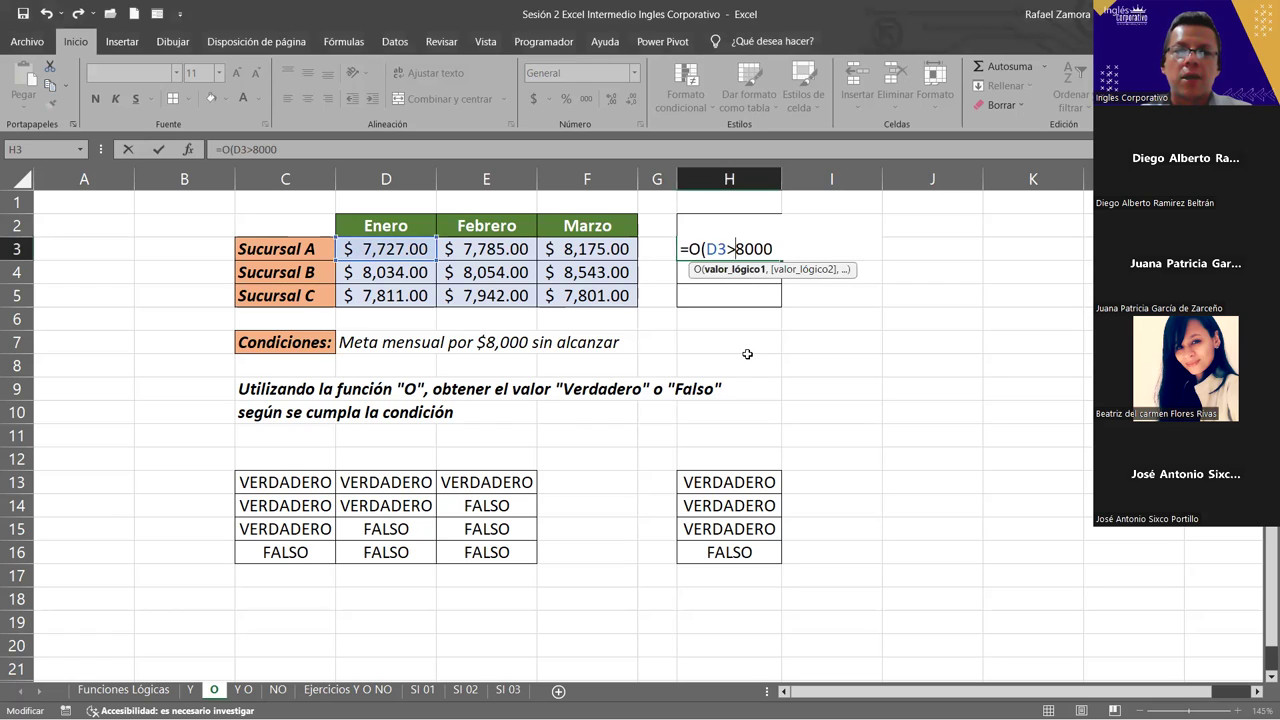
pyautogui.hotkey('shift', 'Left')
pyautogui.write('<')
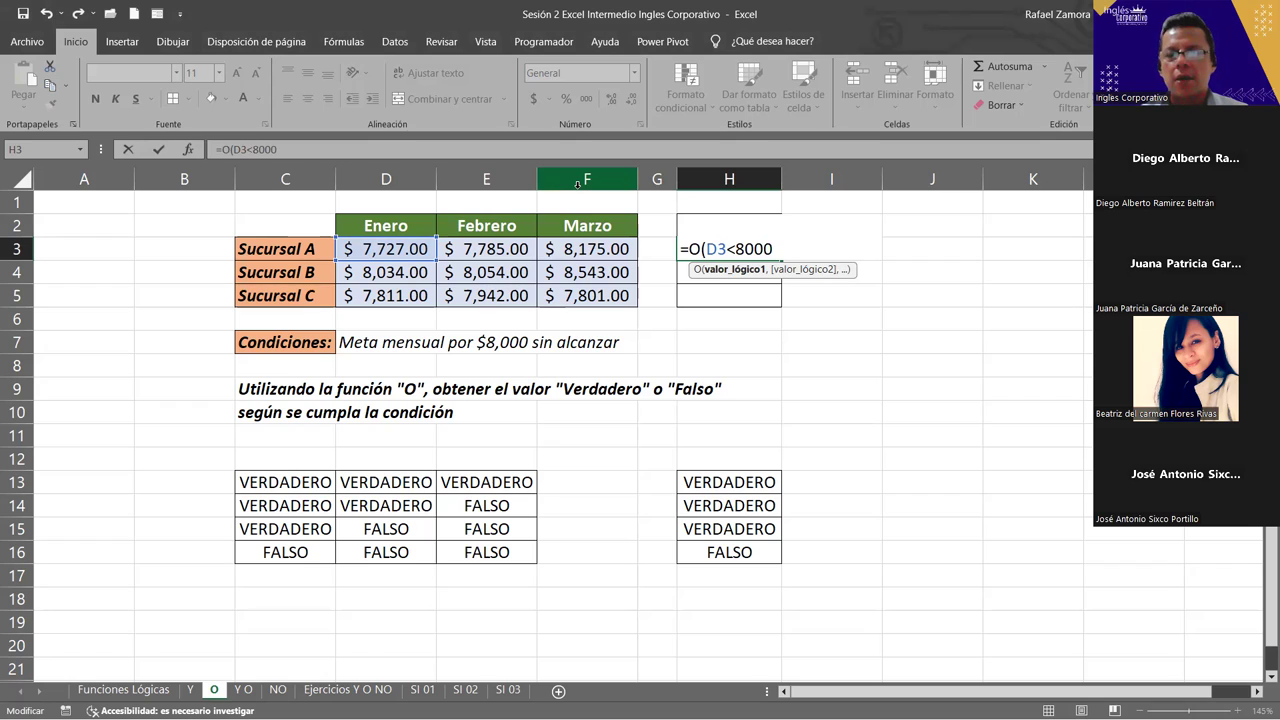
pyautogui.click(787, 253)
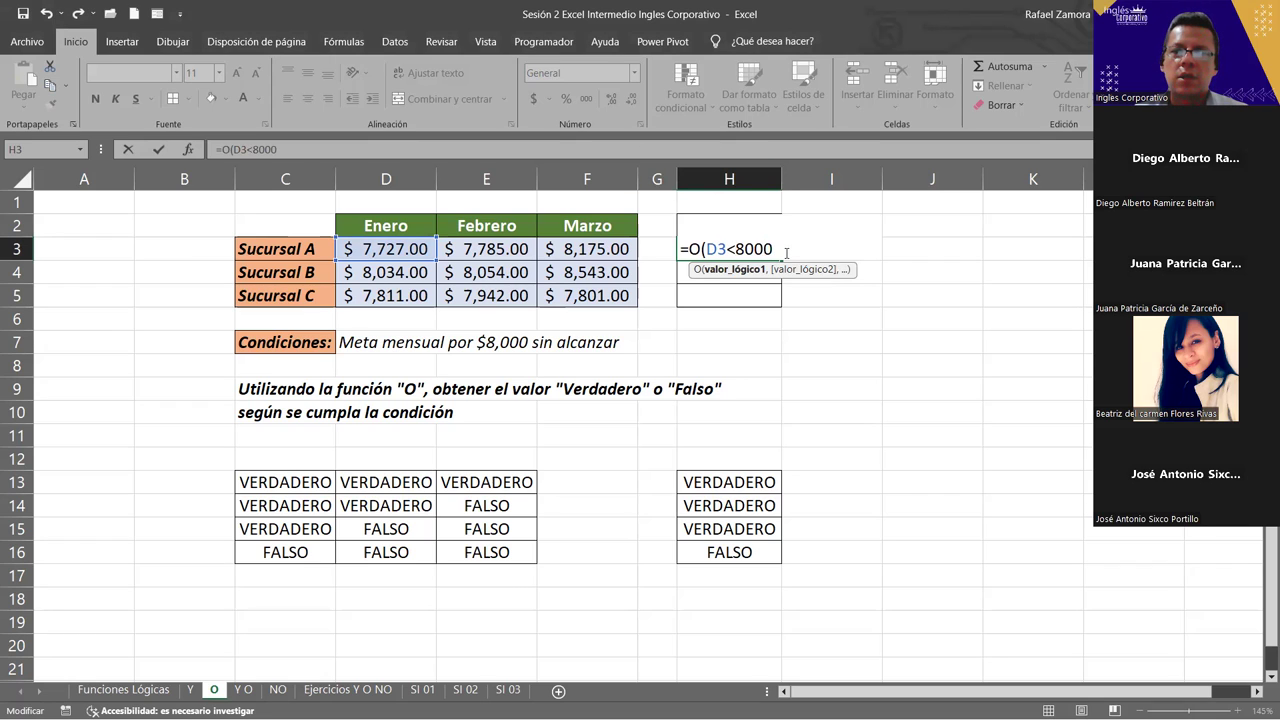
pyautogui.write(',')
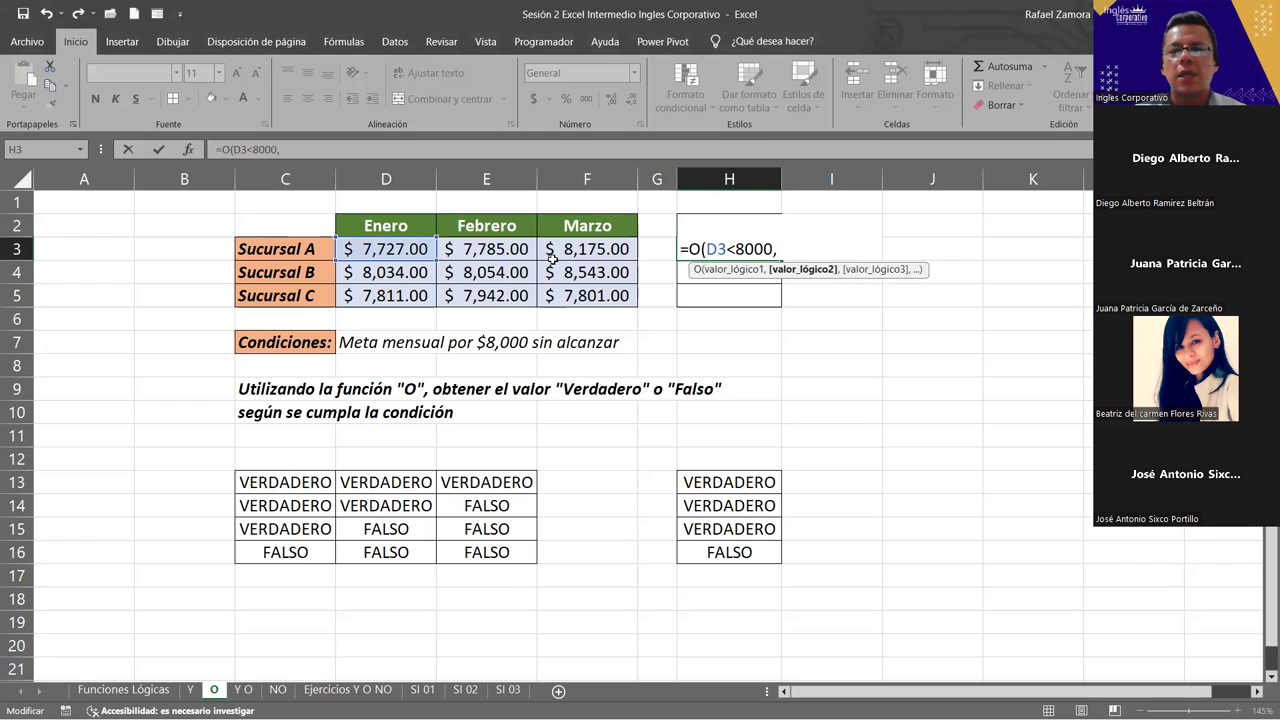
pyautogui.click(493, 252)
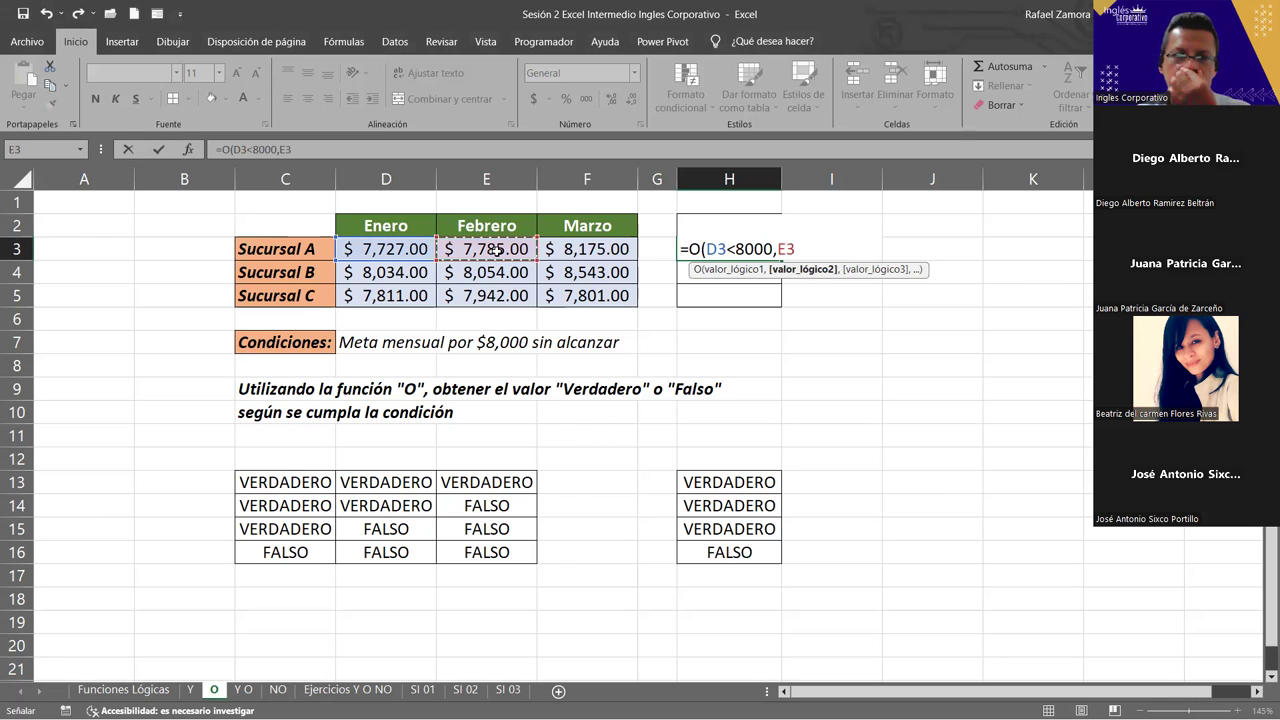
pyautogui.write('<8000')
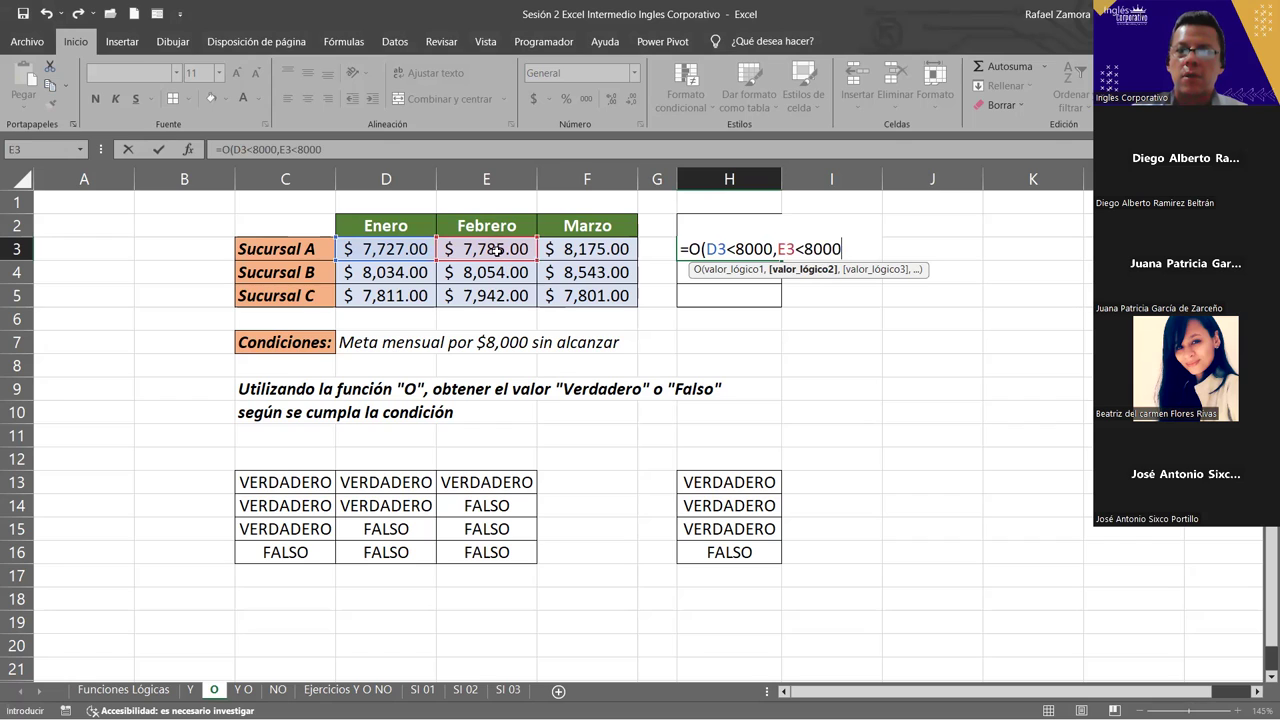
pyautogui.write(',')
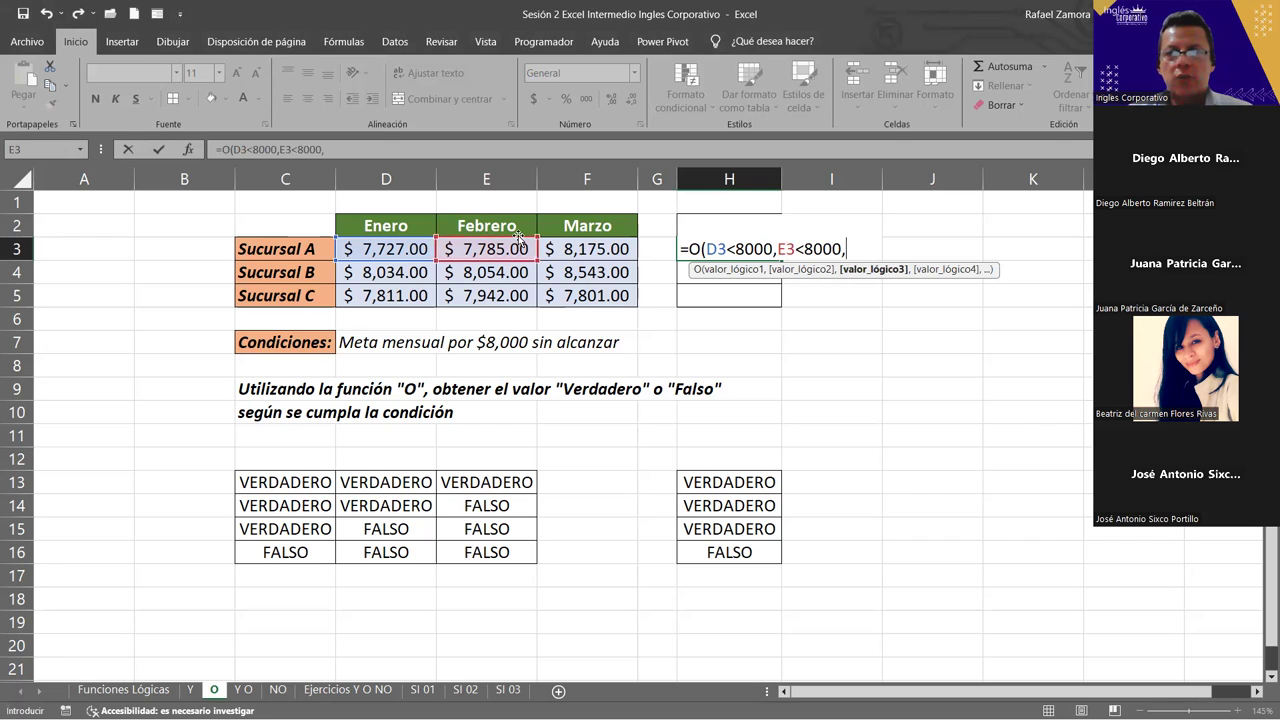
pyautogui.click(576, 250)
pyautogui.write('<8000')
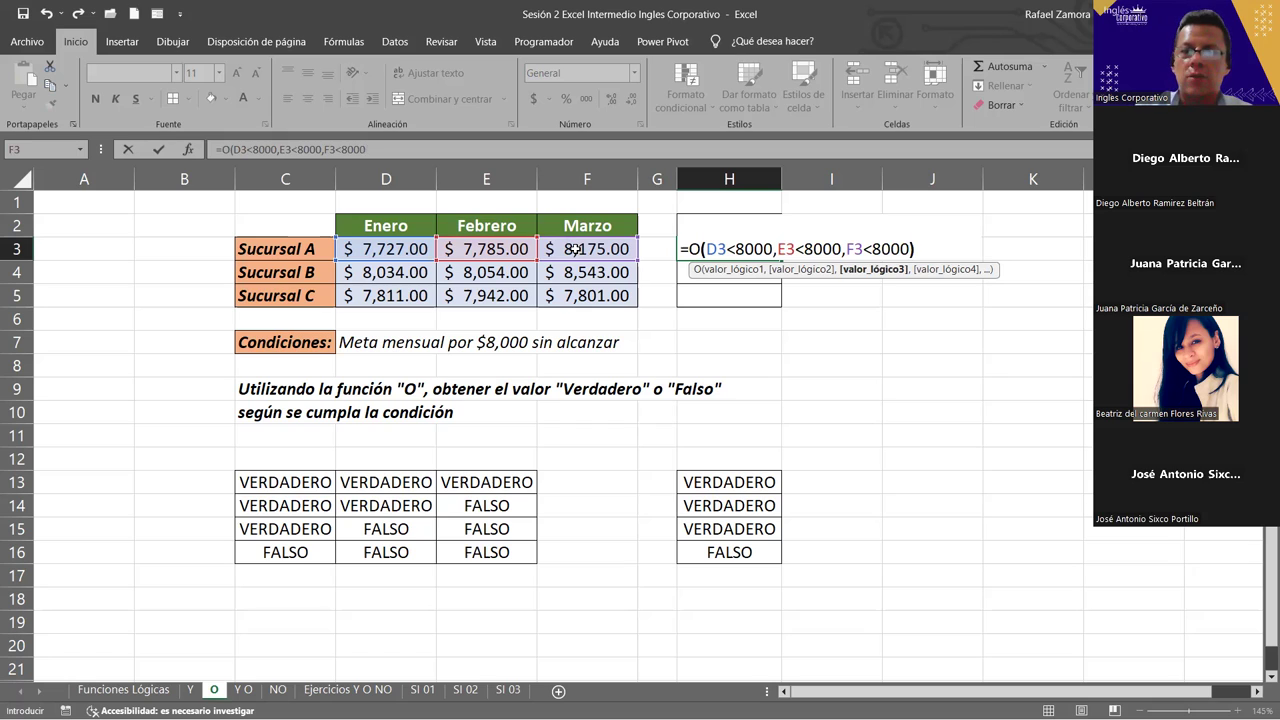
pyautogui.write(')')
pyautogui.press('Return')
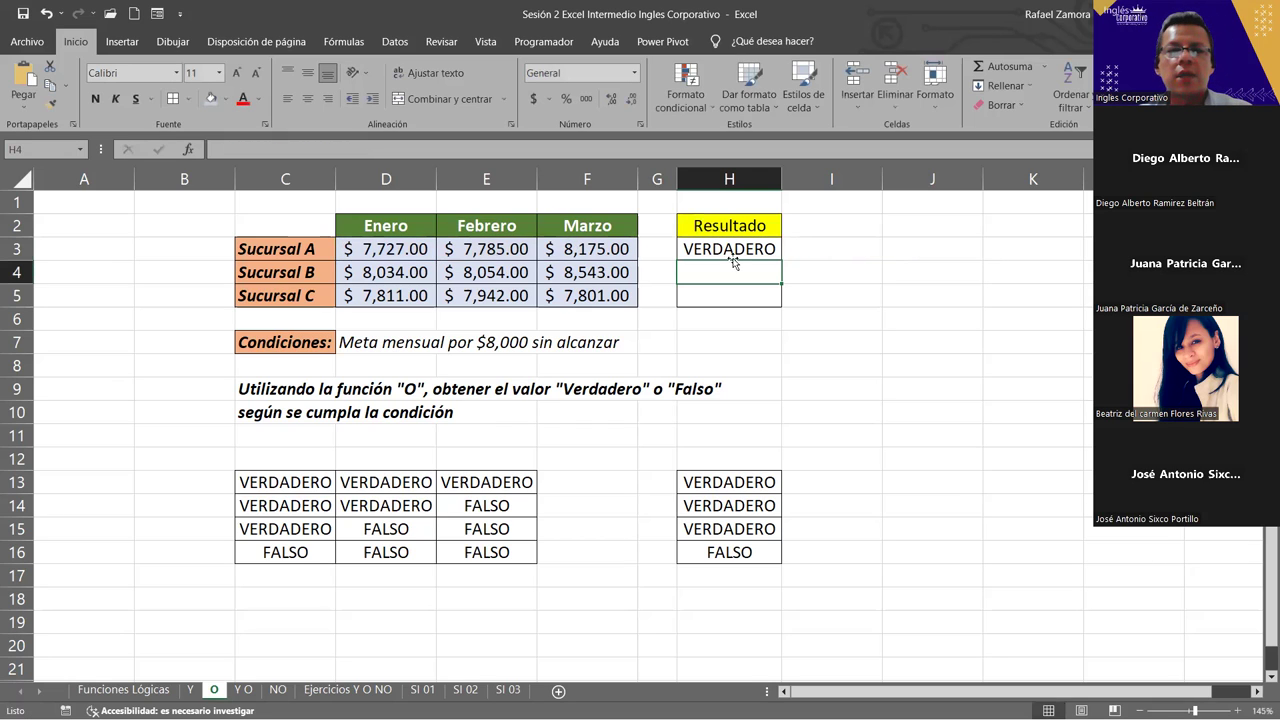
# - Fill the H3 OR formula down to H5 and check Sucursal A's monthly amounts
pyautogui.click(748, 249)
pyautogui.moveTo(778, 257); pyautogui.dragTo(779, 306)
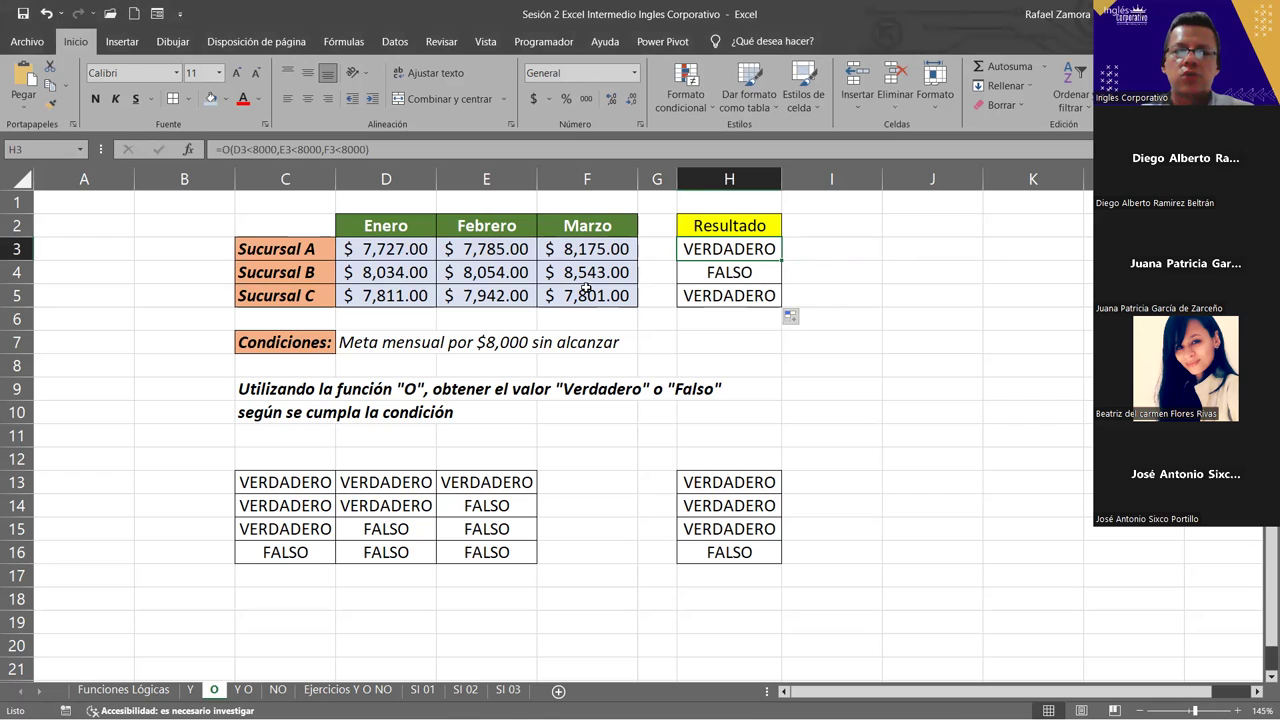
pyautogui.click(424, 254)
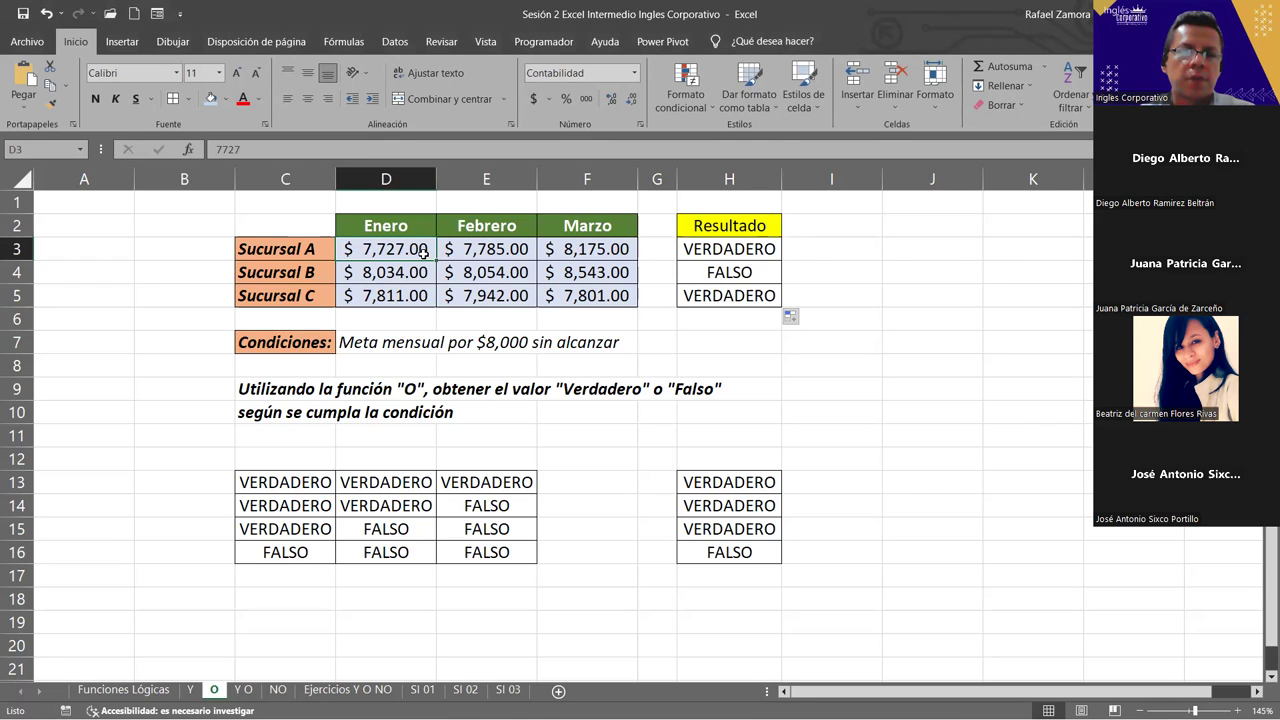
pyautogui.click(506, 246)
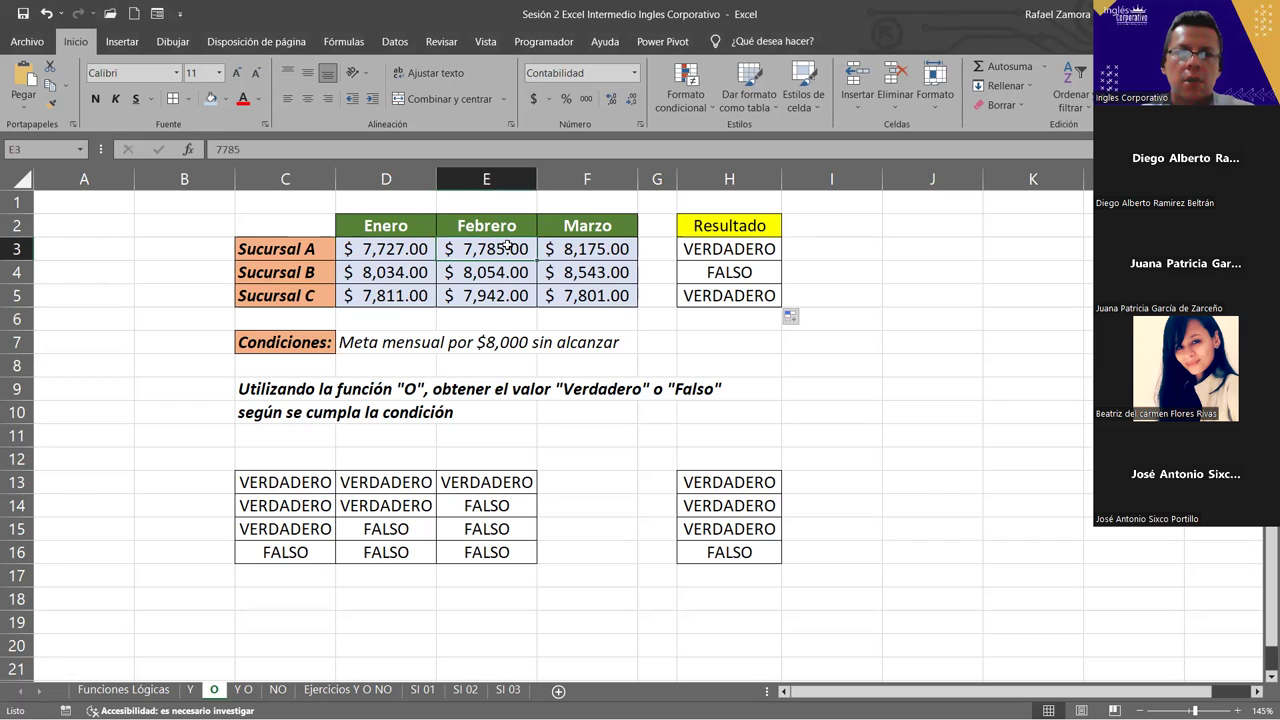
pyautogui.click(613, 254)
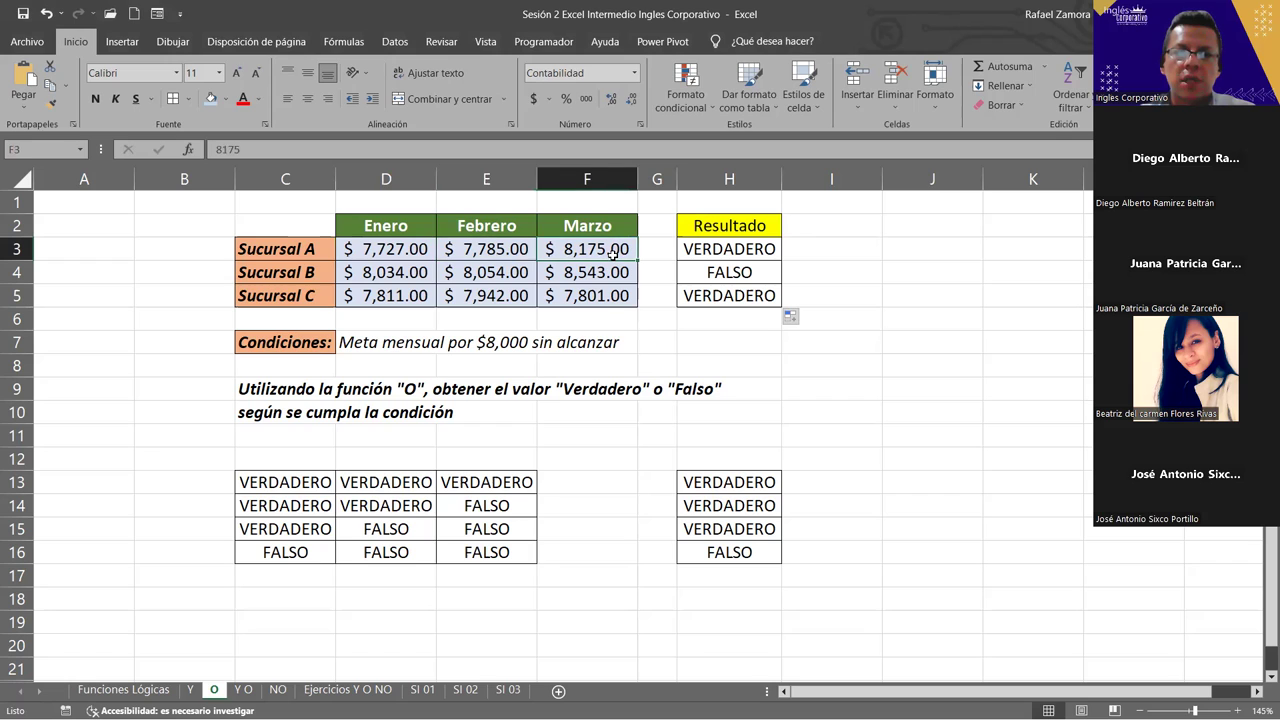
pyautogui.moveTo(400, 250); pyautogui.dragTo(523, 245)
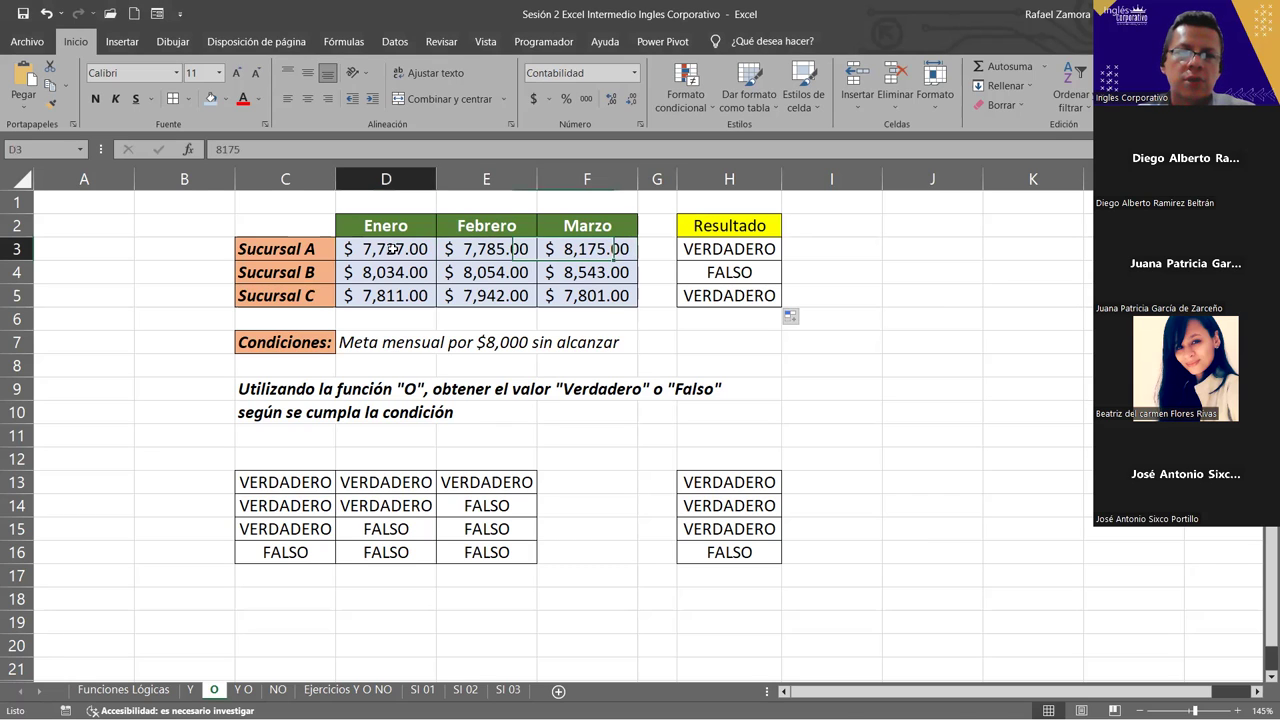
pyautogui.click(717, 245)
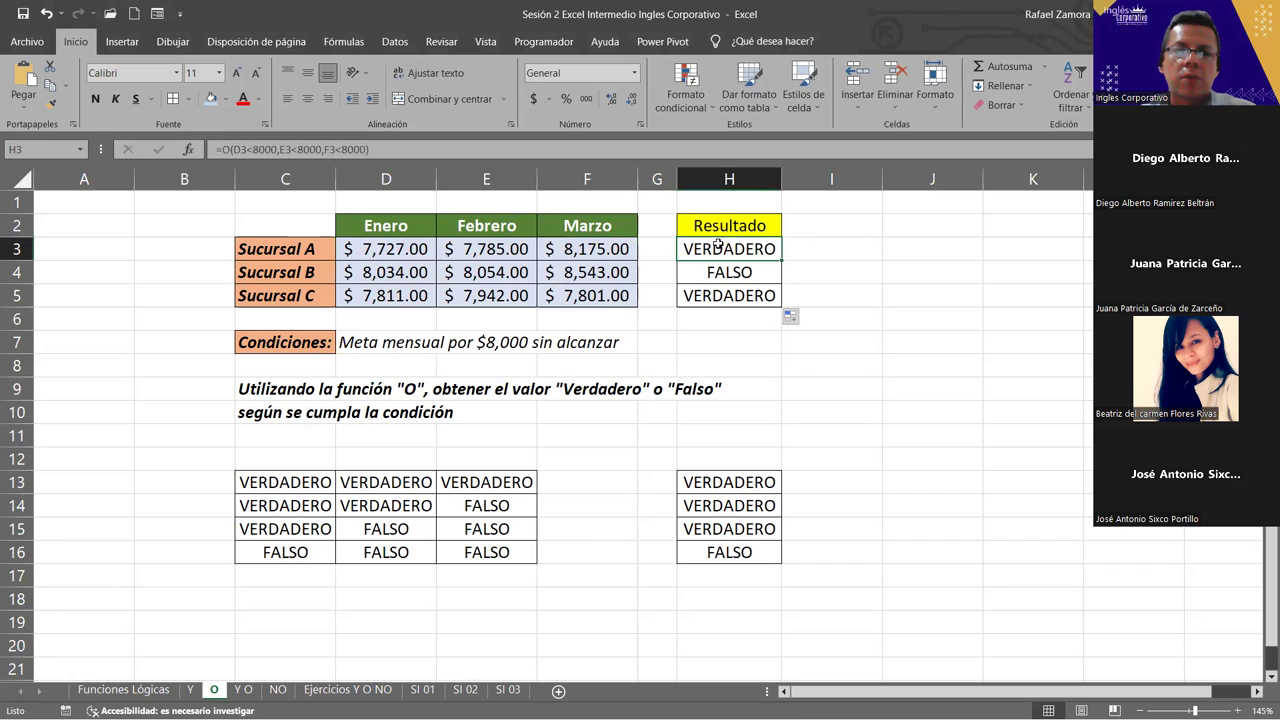
# - Check Sucursal B's January, February and March amounts against its FALSO result
pyautogui.click(387, 279)
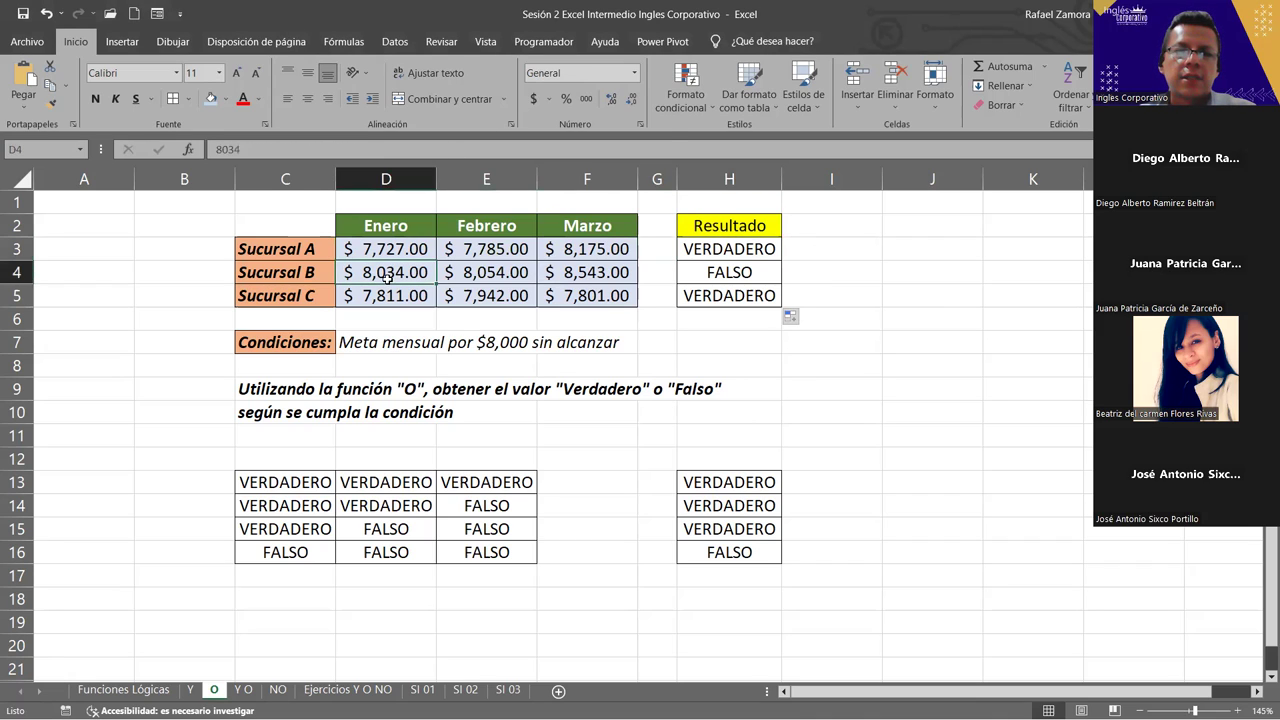
pyautogui.click(496, 271)
pyautogui.click(602, 266)
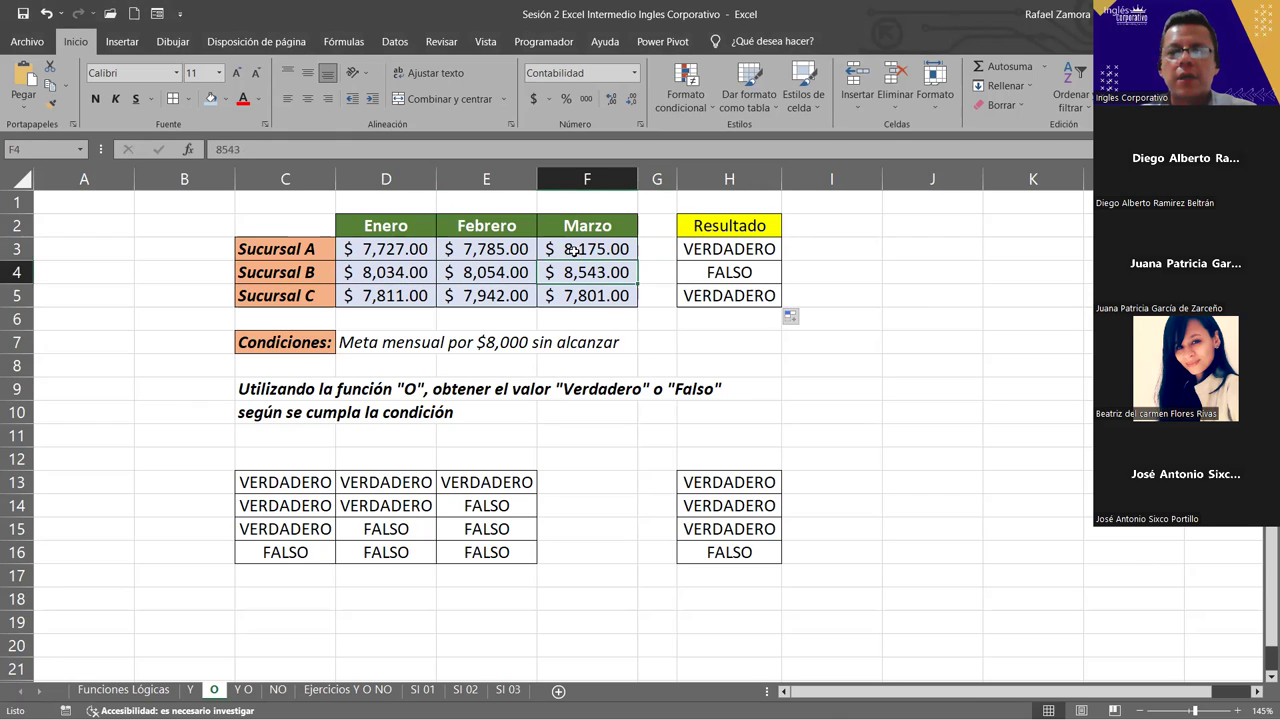
pyautogui.click(369, 281)
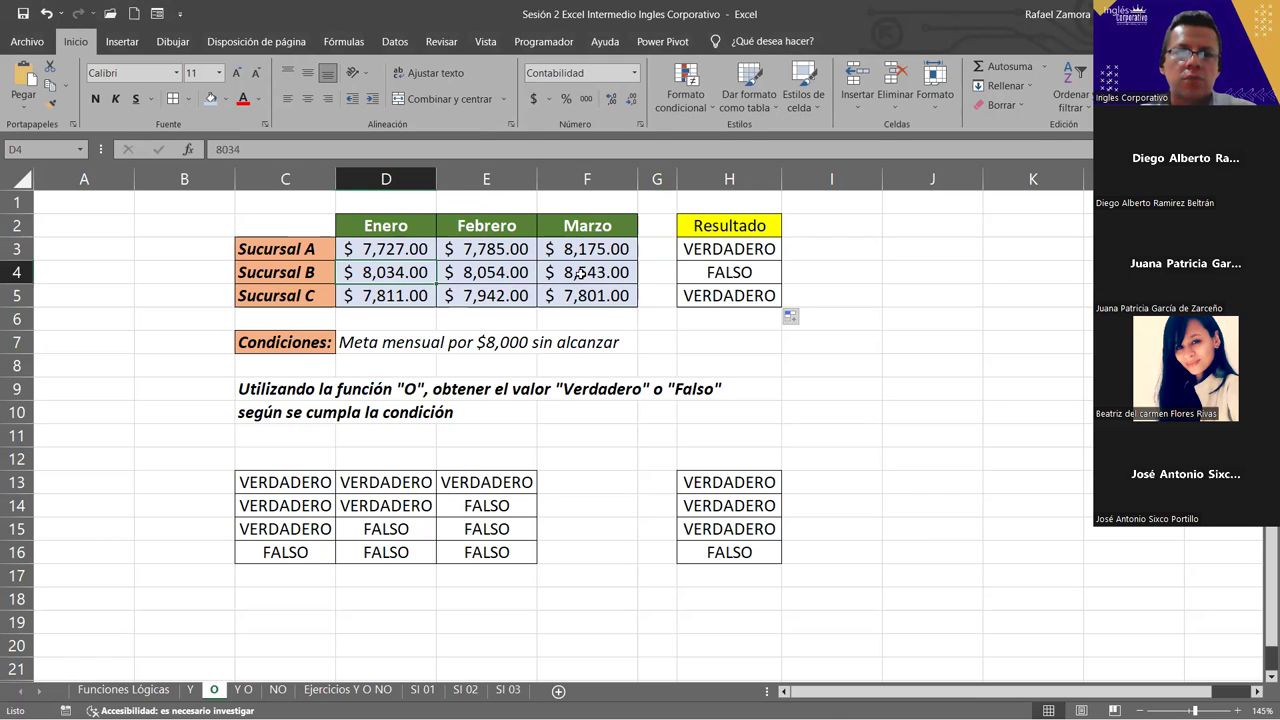
pyautogui.moveTo(396, 268); pyautogui.dragTo(565, 272)
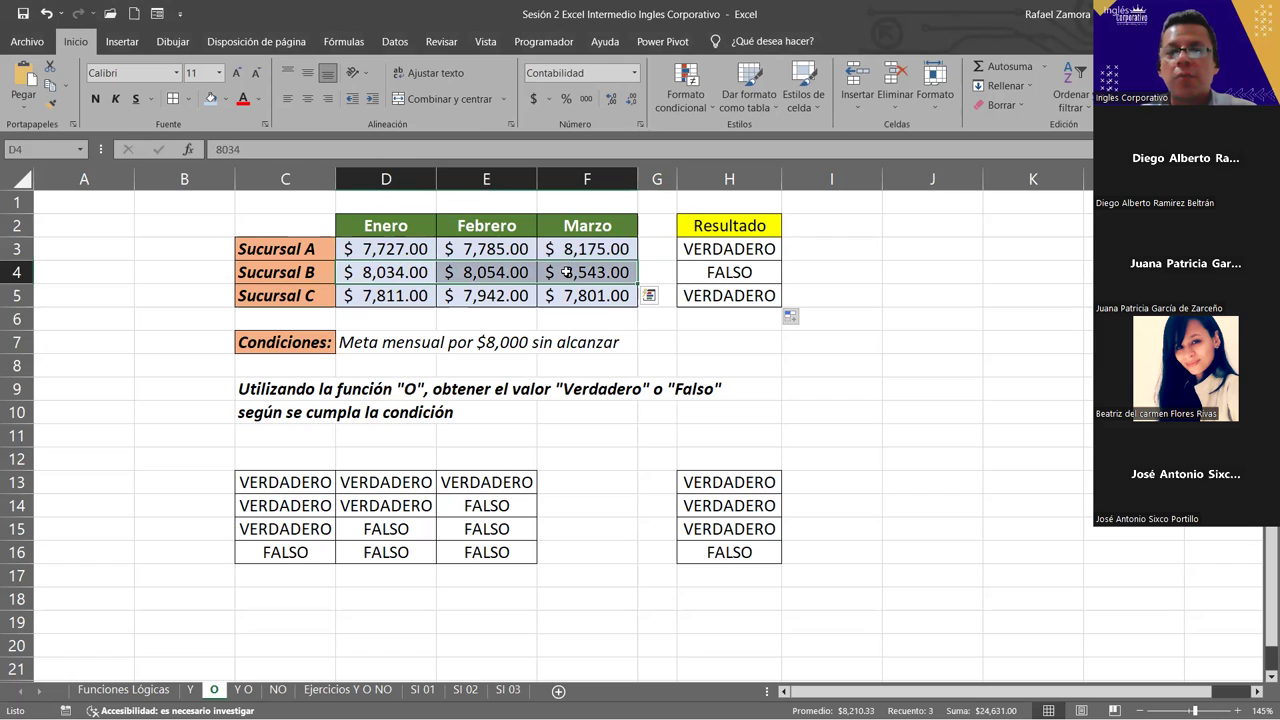
# - Review the OR formulas in H3:H5, then move to the 'Y O' sheet
pyautogui.click(763, 272)
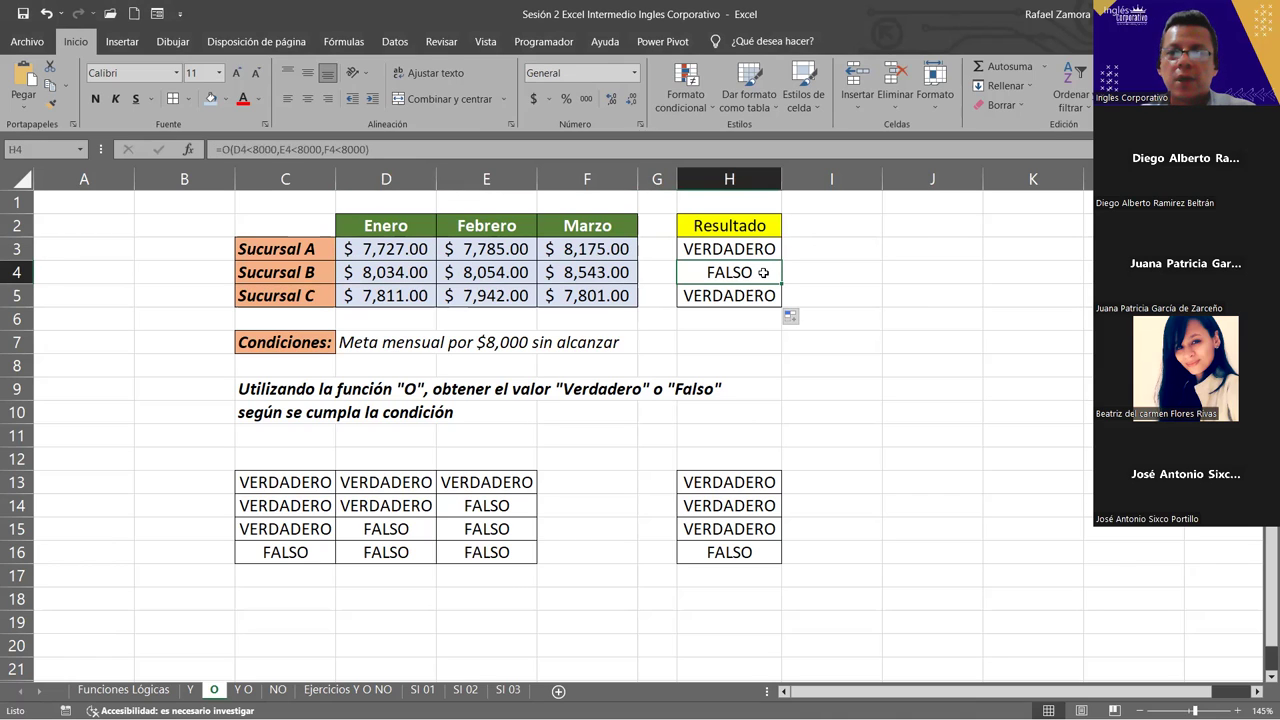
pyautogui.click(385, 297)
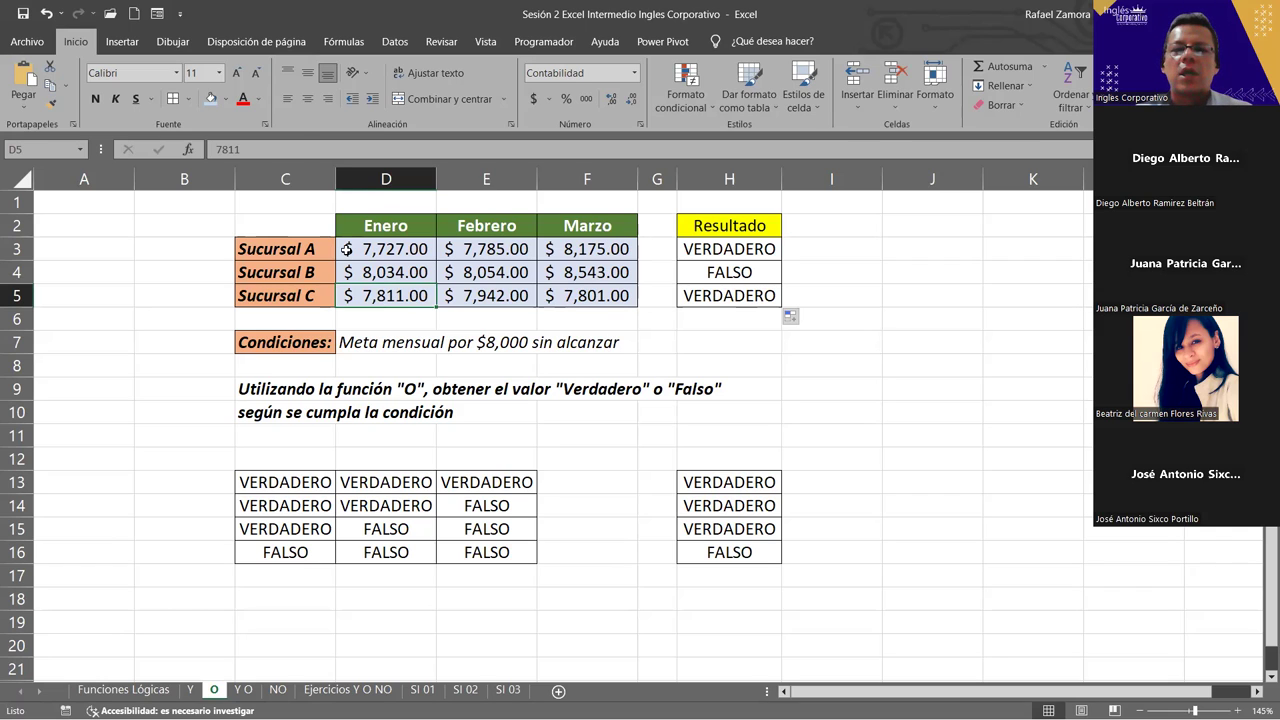
pyautogui.click(718, 248)
pyautogui.click(722, 272)
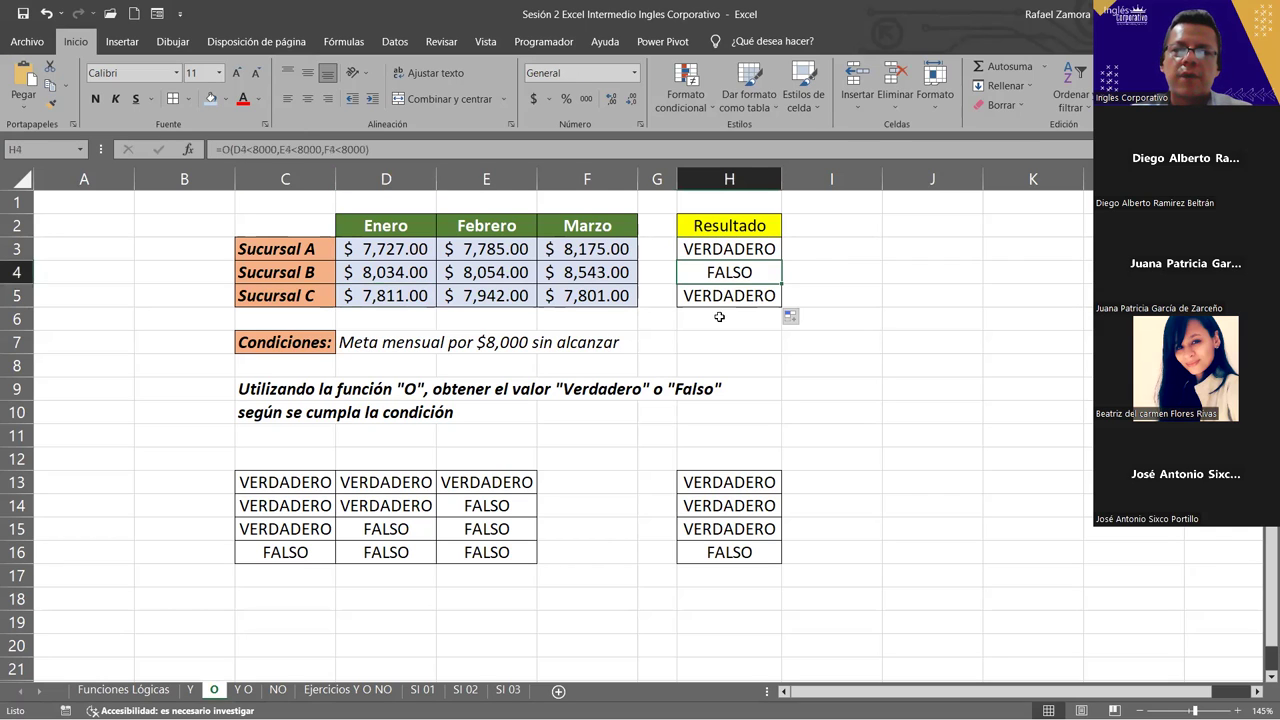
pyautogui.click(725, 296)
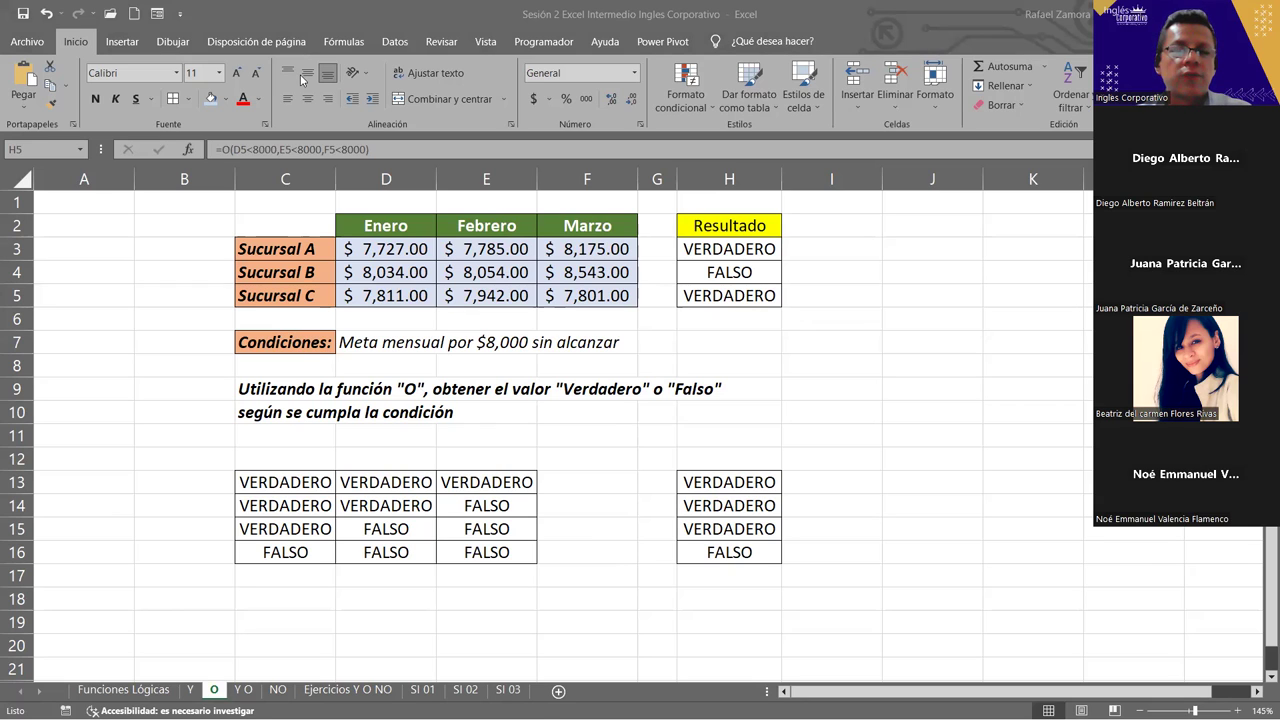
pyautogui.hotkey('ctrl', 'pagedown')
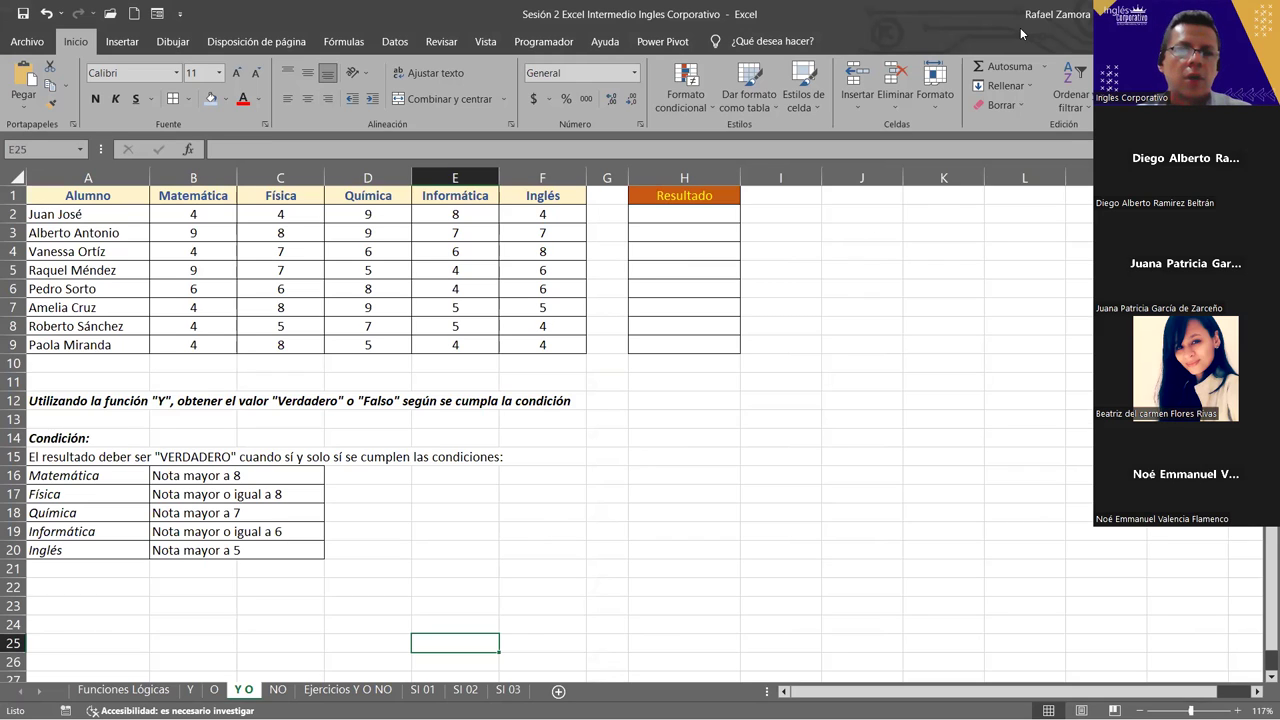
pyautogui.click(640, 434)
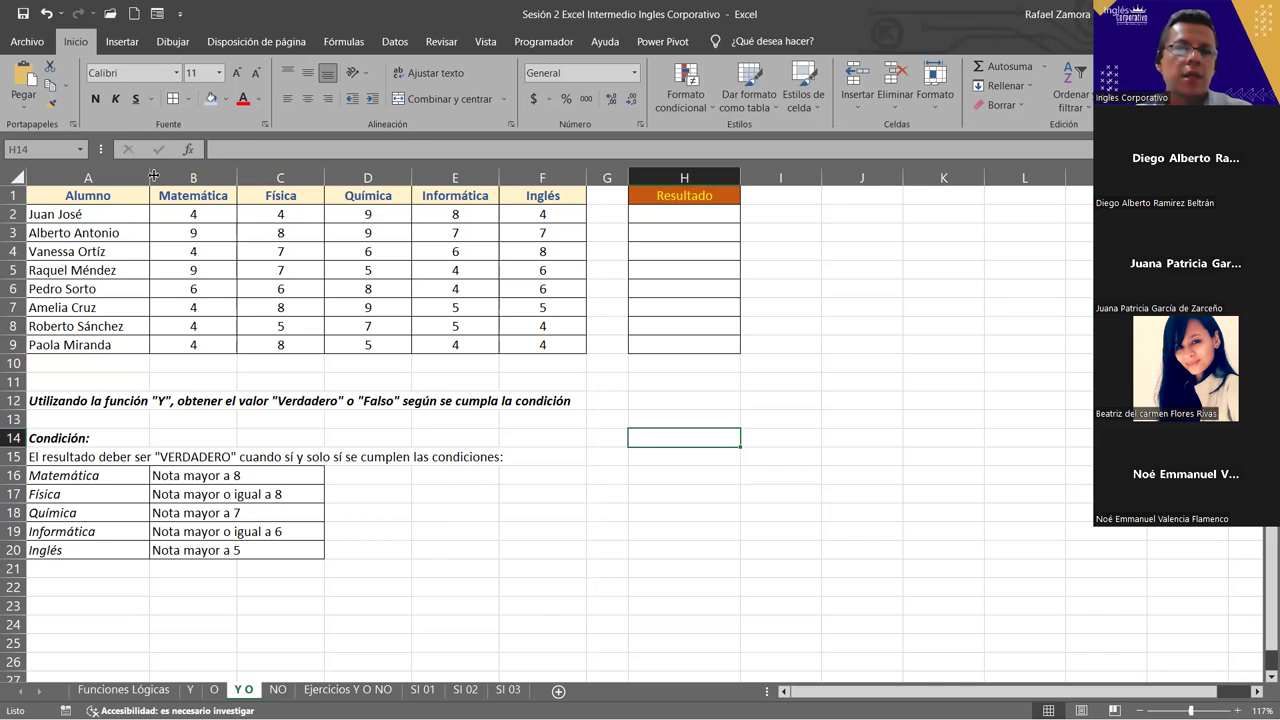
pyautogui.click(438, 294)
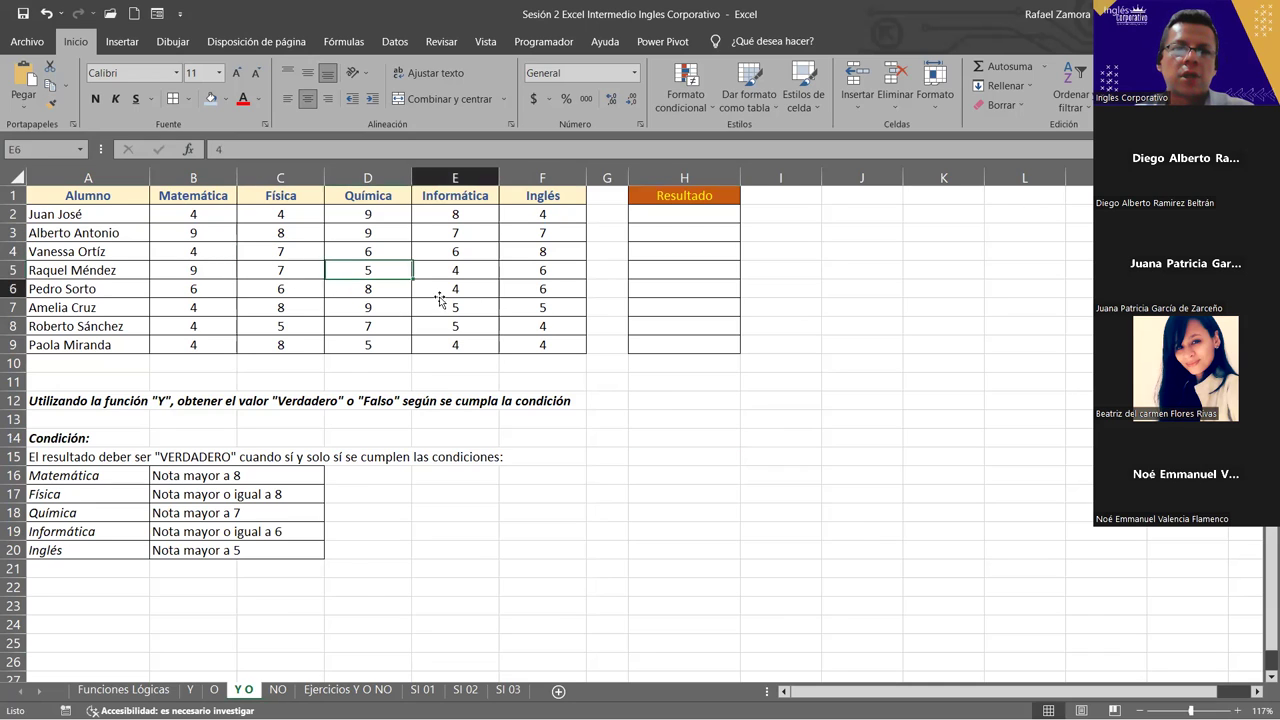
pyautogui.click(381, 312)
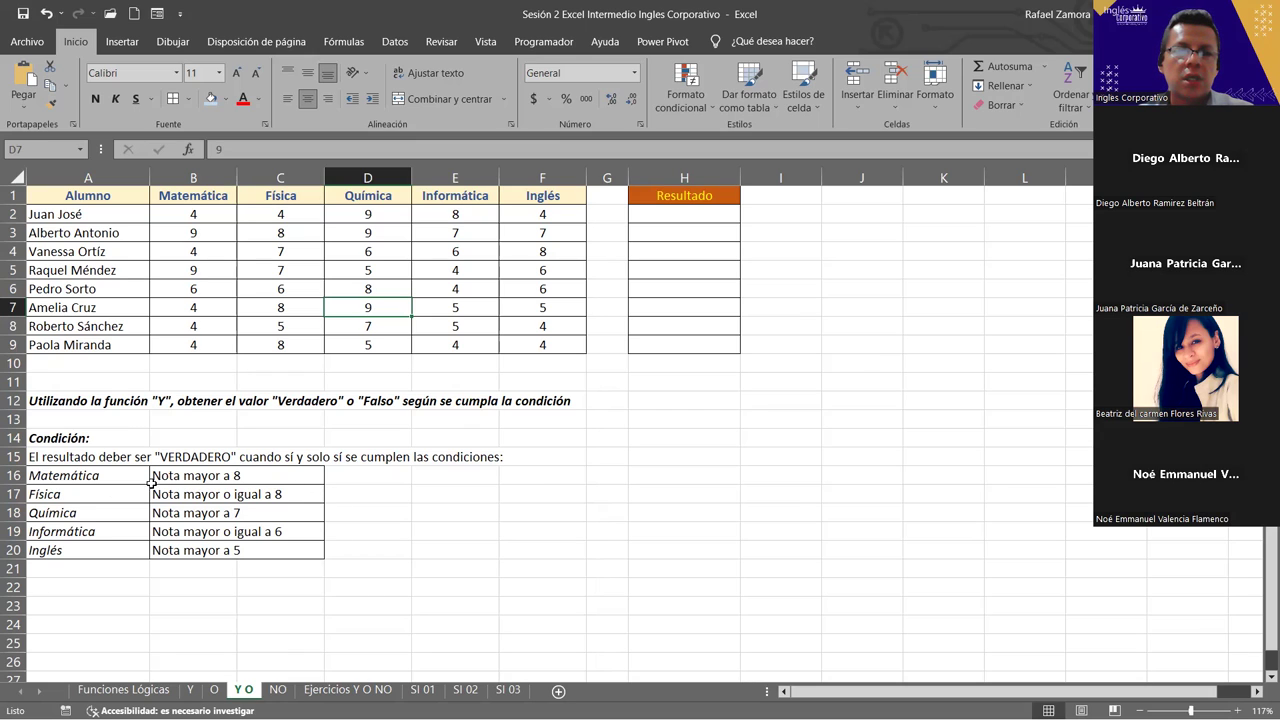
# - Give the five subject names under Condición a light-blue fill and zoom in
pyautogui.moveTo(93, 476); pyautogui.dragTo(85, 550)
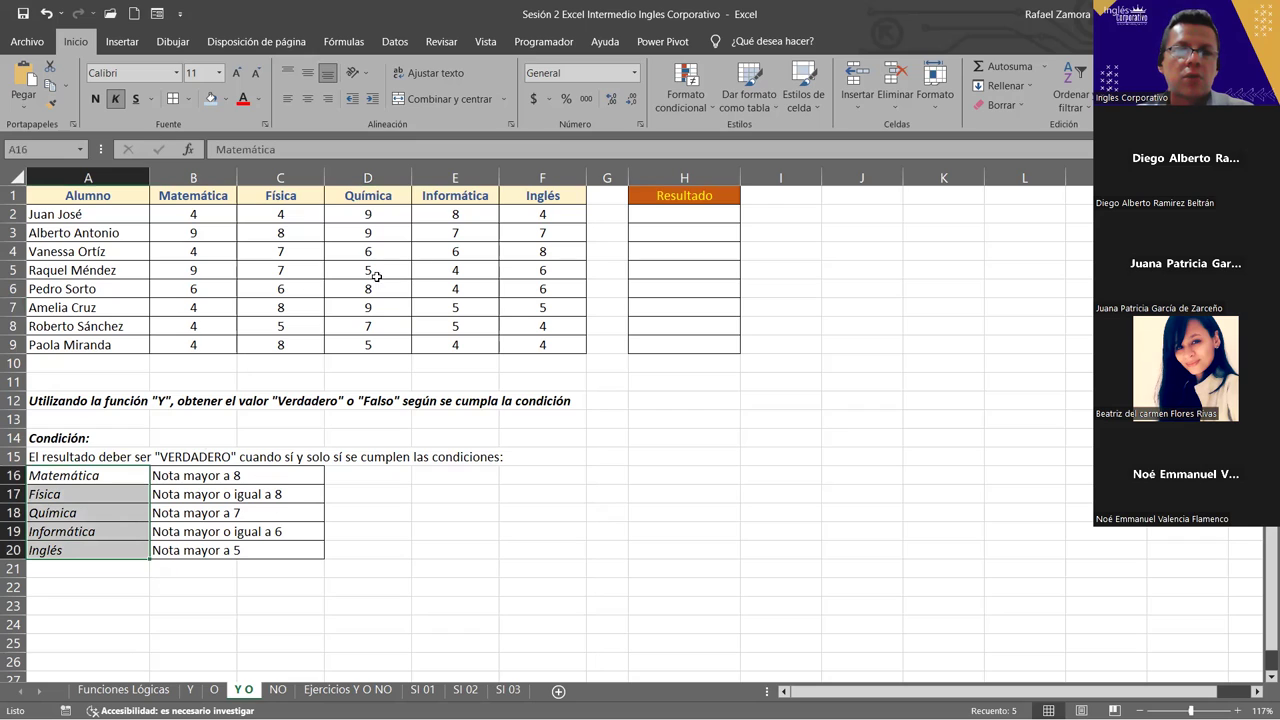
pyautogui.click(210, 98)
pyautogui.click(112, 499)
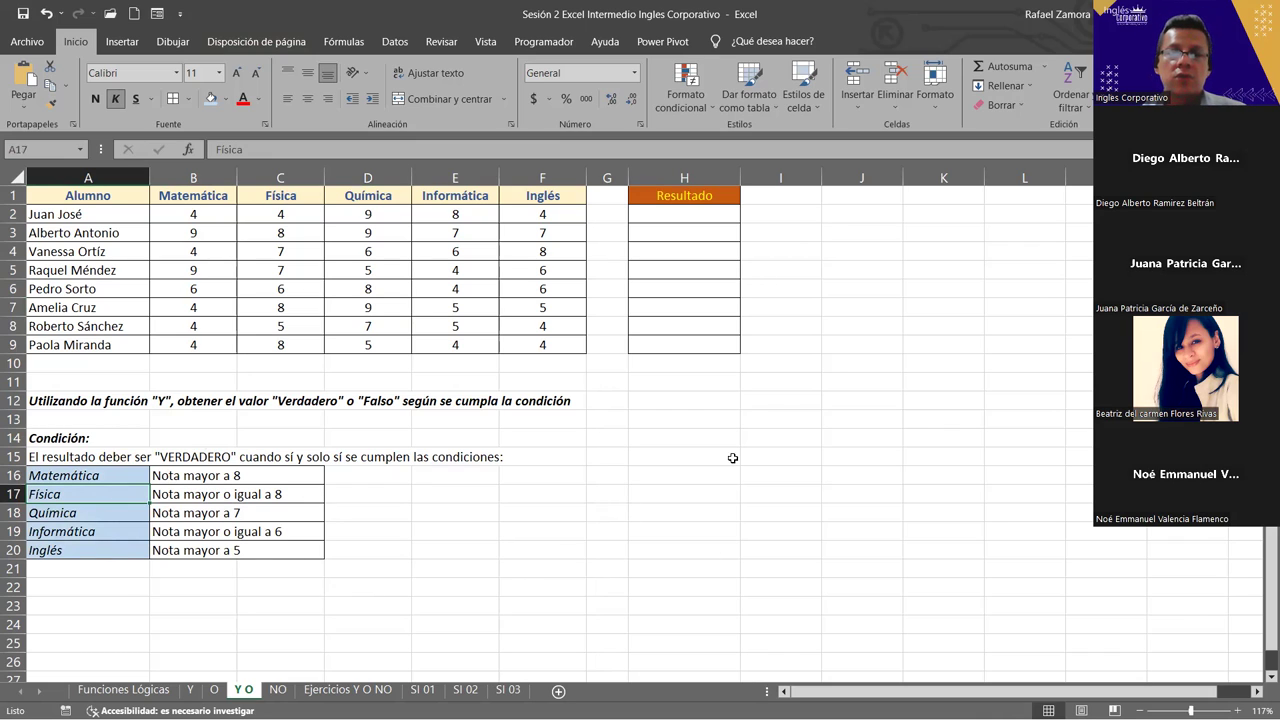
pyautogui.keyDown('ctrl'); pyautogui.scroll(1, 699, 446); pyautogui.keyUp('ctrl')
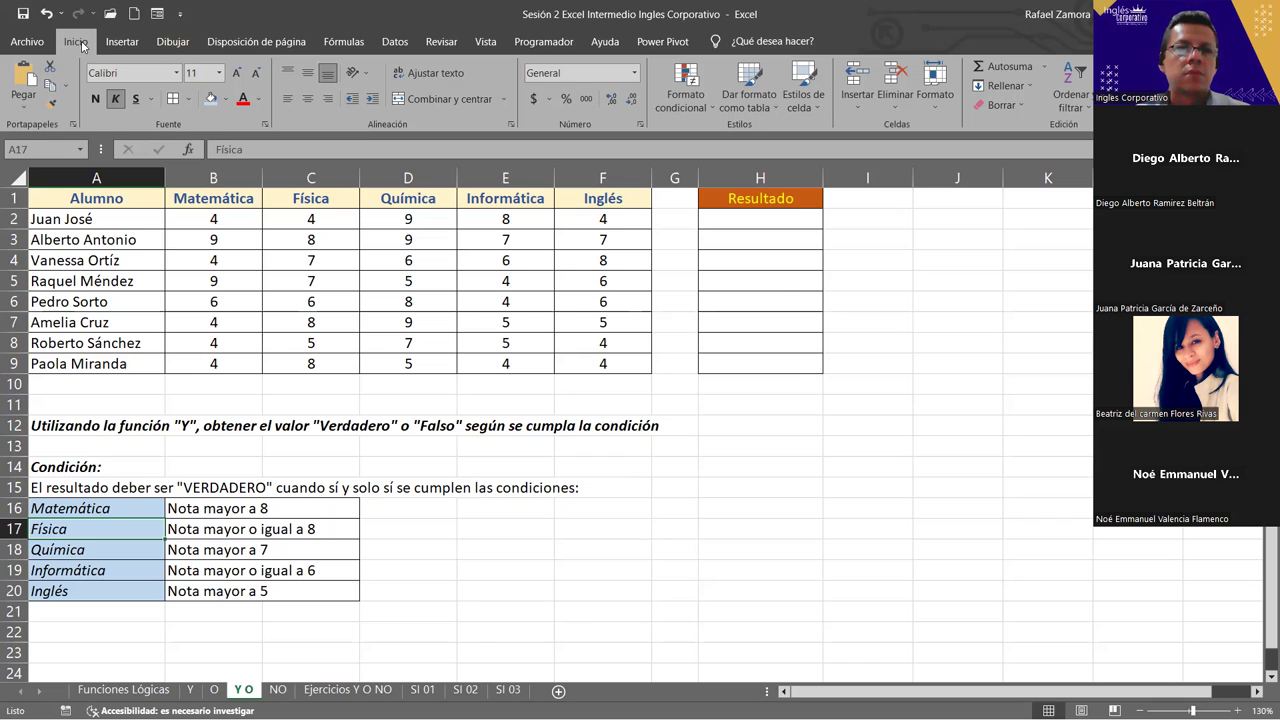
# - Insert an 'EN PRACTICA' WordArt and move it beside the Condición table
pyautogui.click(124, 48)
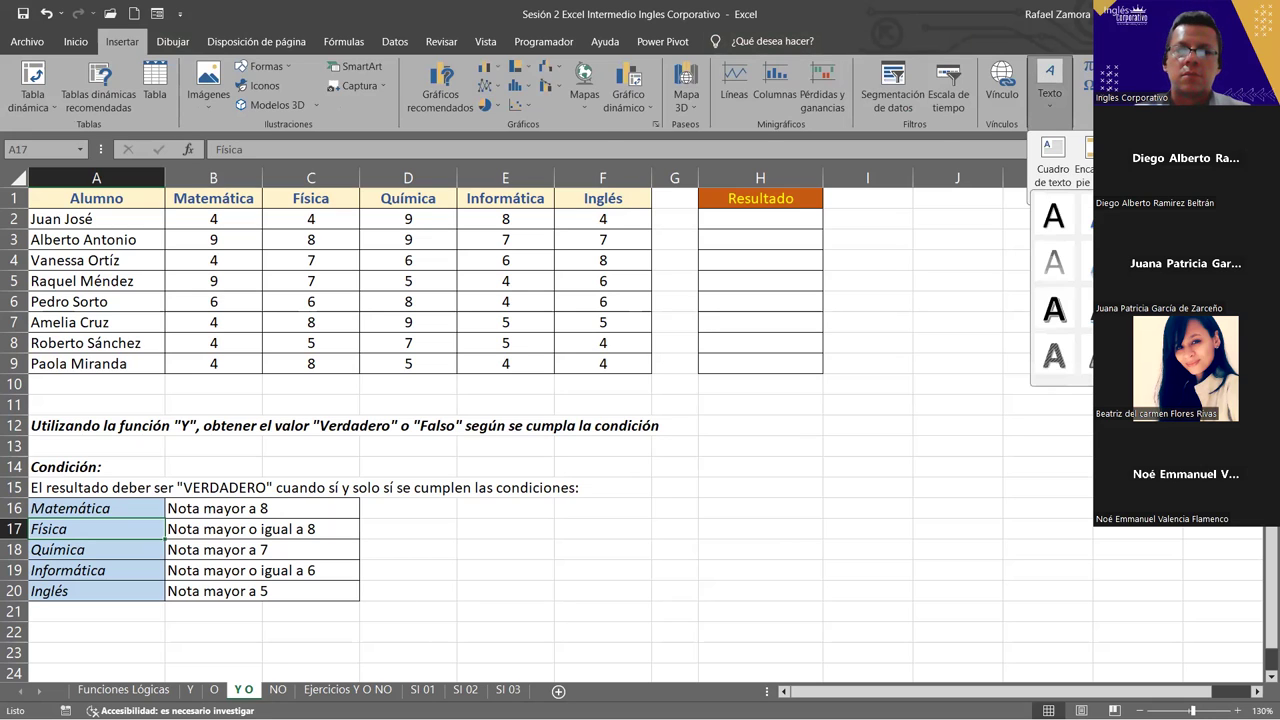
pyautogui.click(1057, 277)
pyautogui.write('EN PRACTICA')
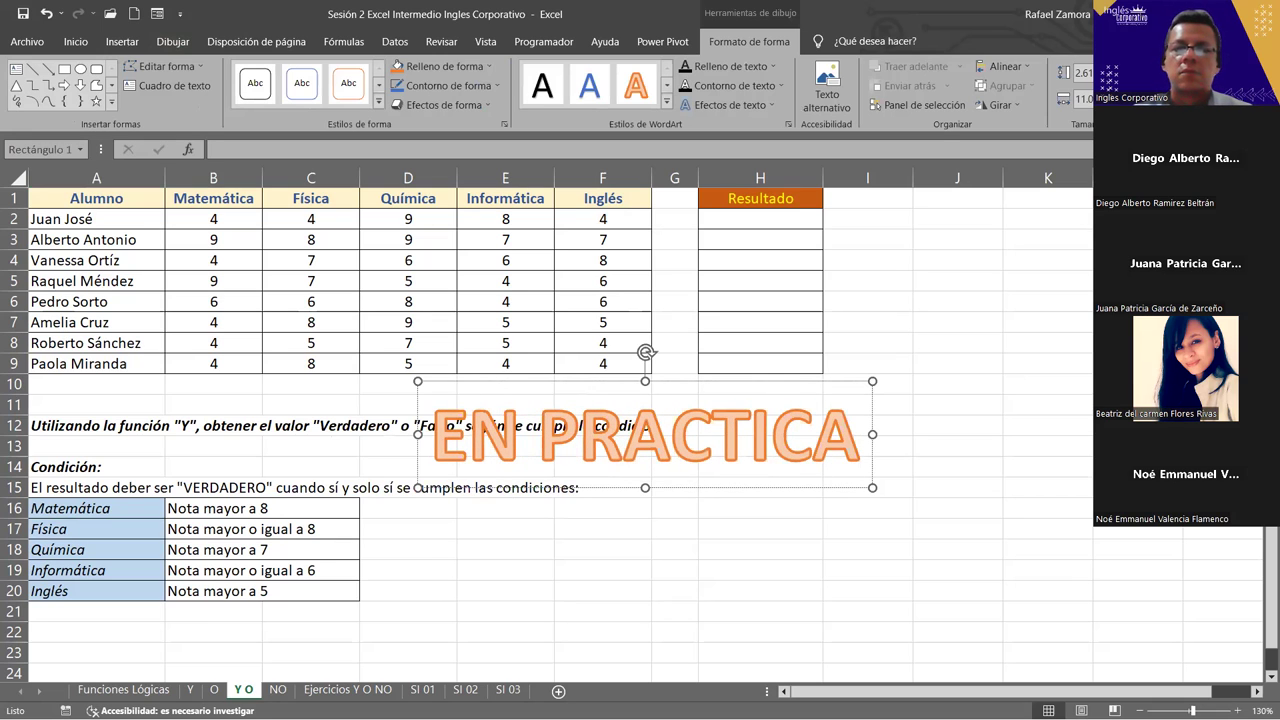
pyautogui.moveTo(818, 486); pyautogui.dragTo(843, 621)
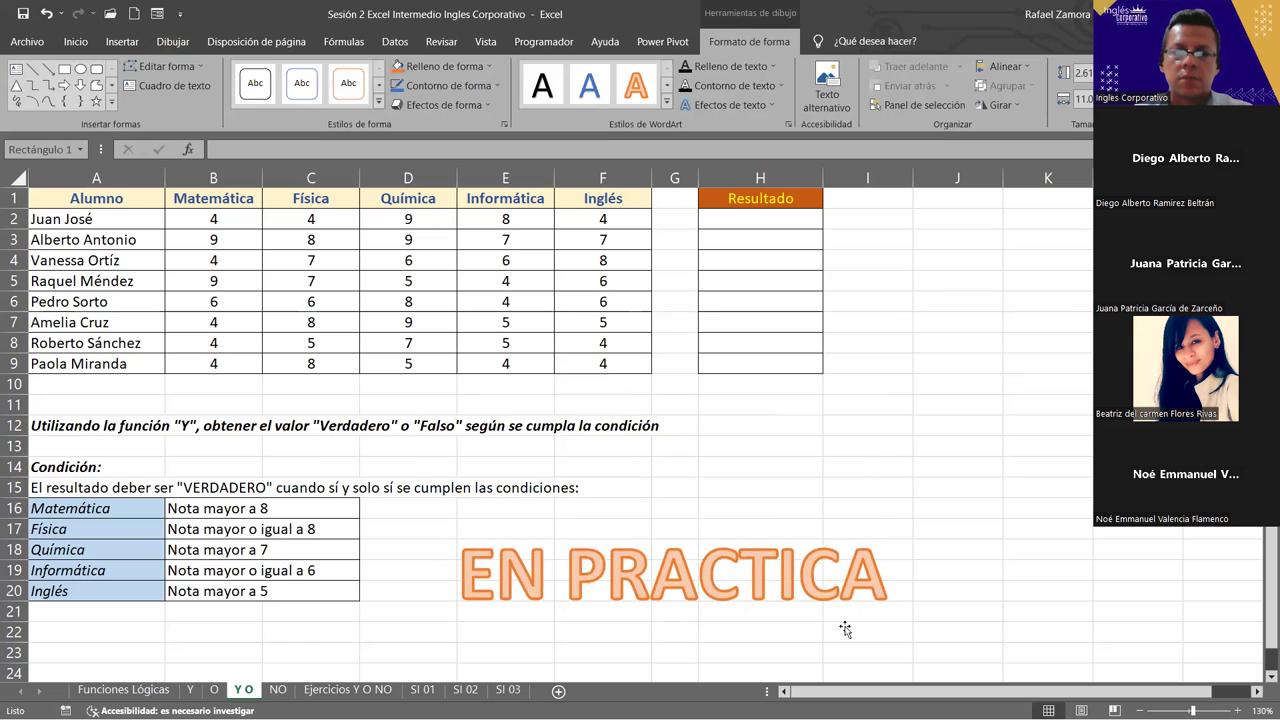
pyautogui.click(481, 68)
# - Fill the EN PRACTICA banner shape with solid red and deselect it
pyautogui.click(409, 215)
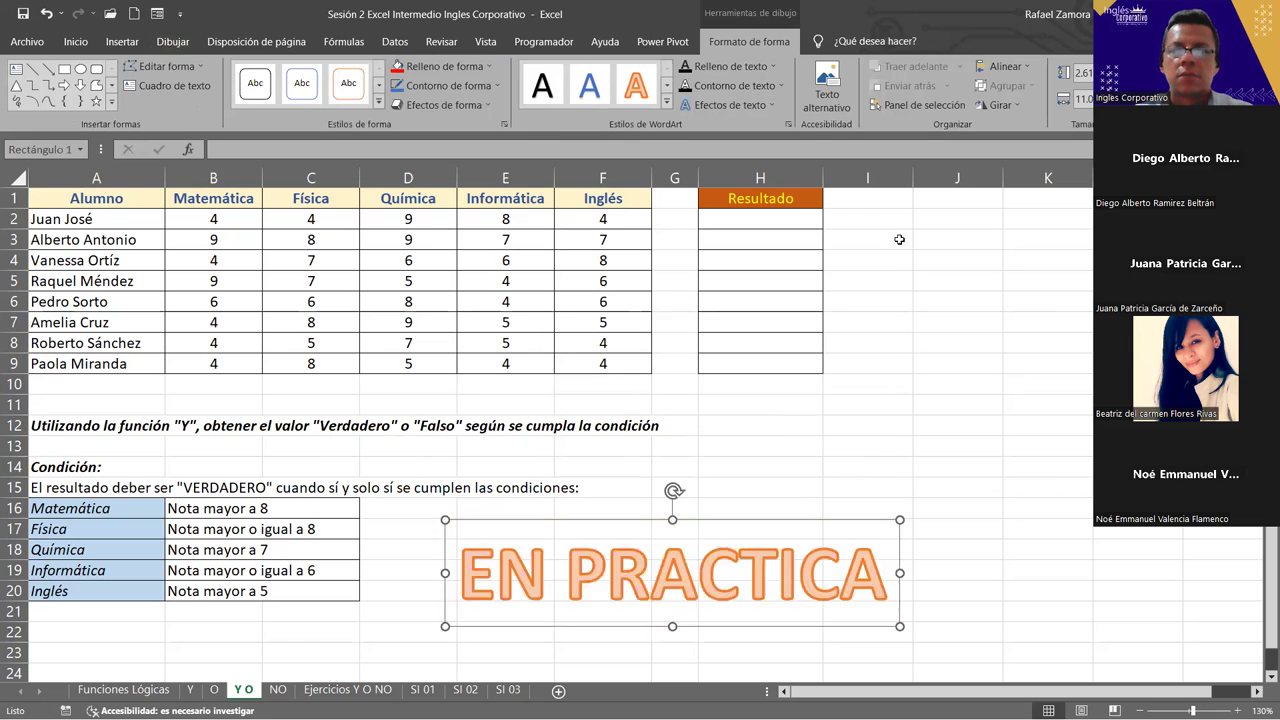
pyautogui.click(771, 67)
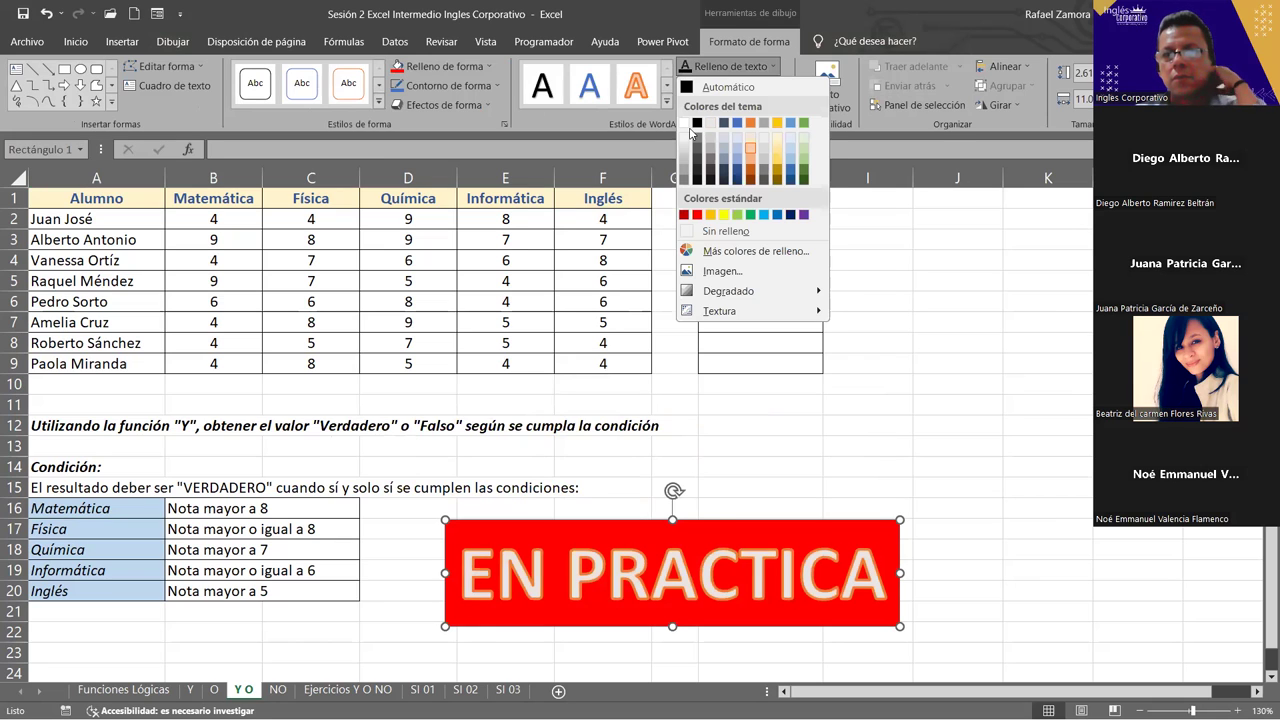
pyautogui.click(896, 362)
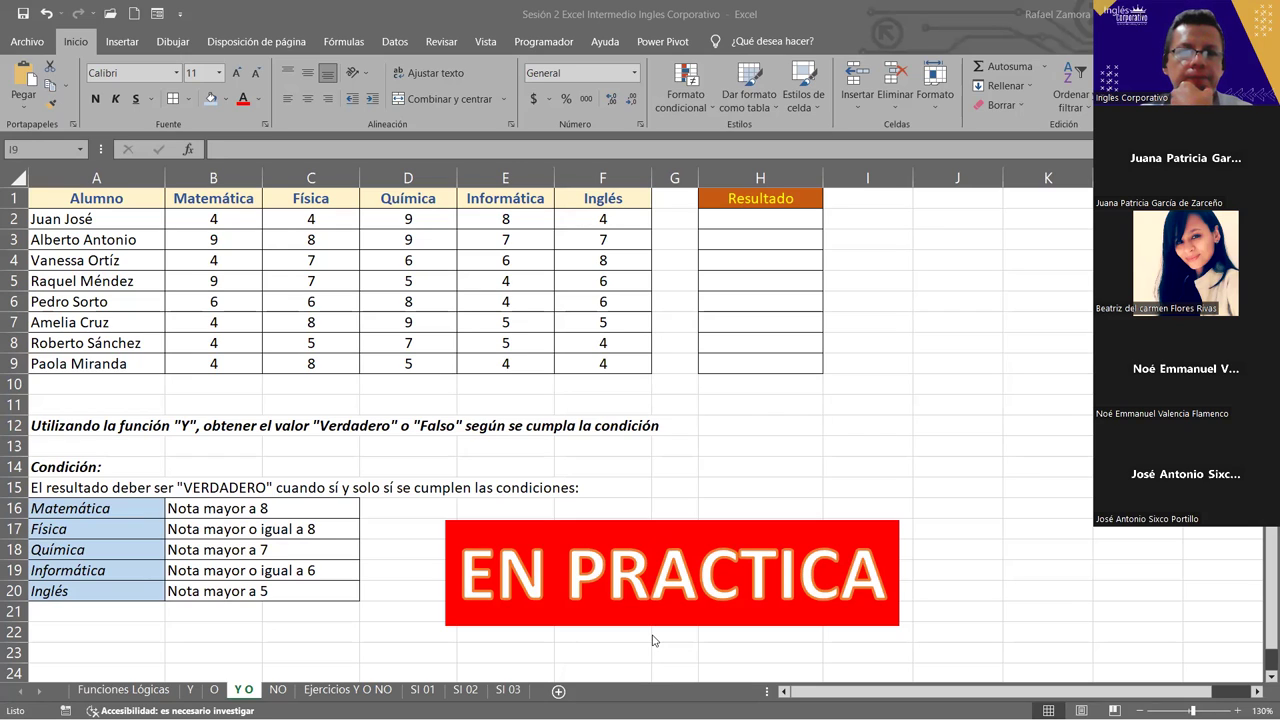
# - Select H2 for Juan José's result and clear the stray entries
pyautogui.click(838, 344)
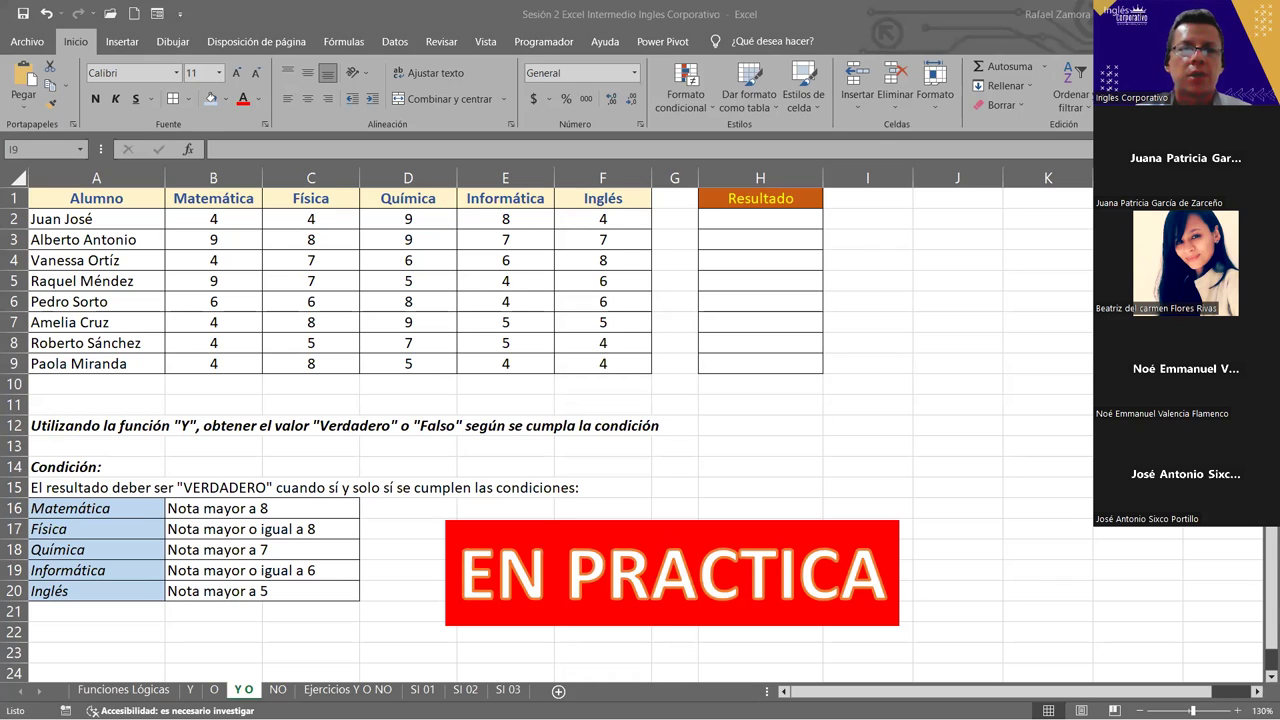
pyautogui.click(760, 218)
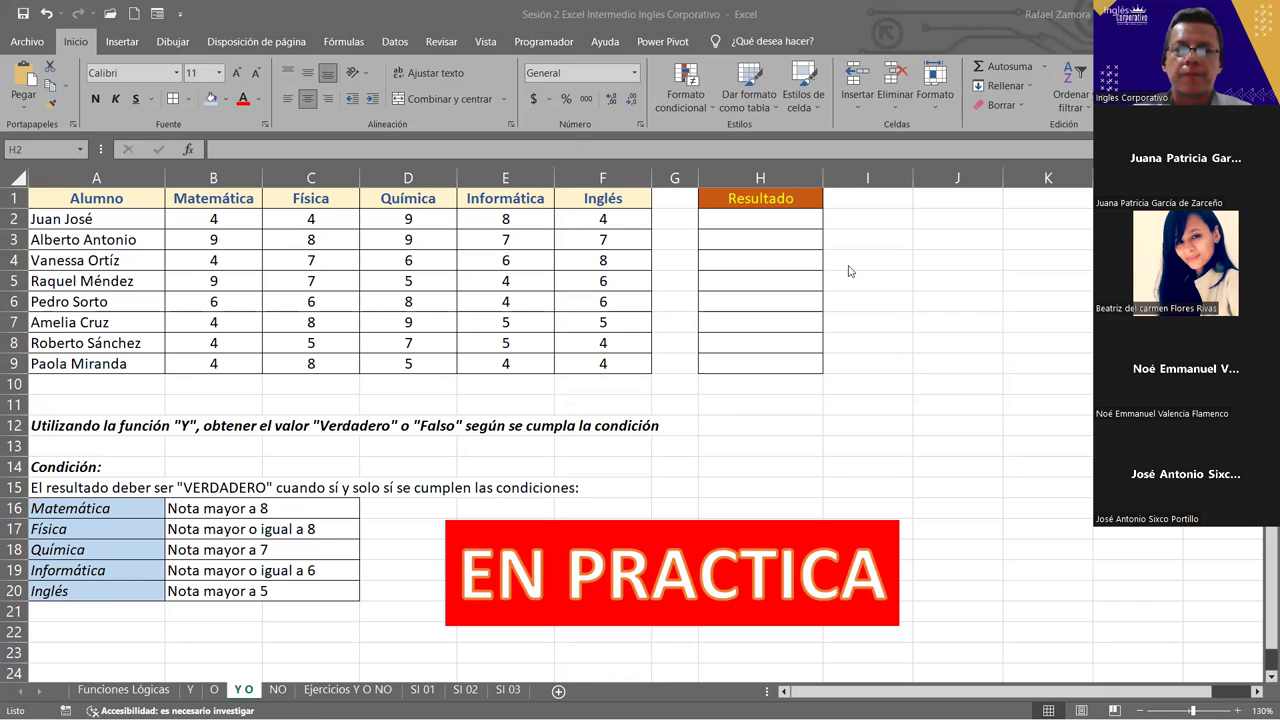
pyautogui.click(812, 214)
pyautogui.write(')')
pyautogui.press('BackSpace')
pyautogui.write('=')
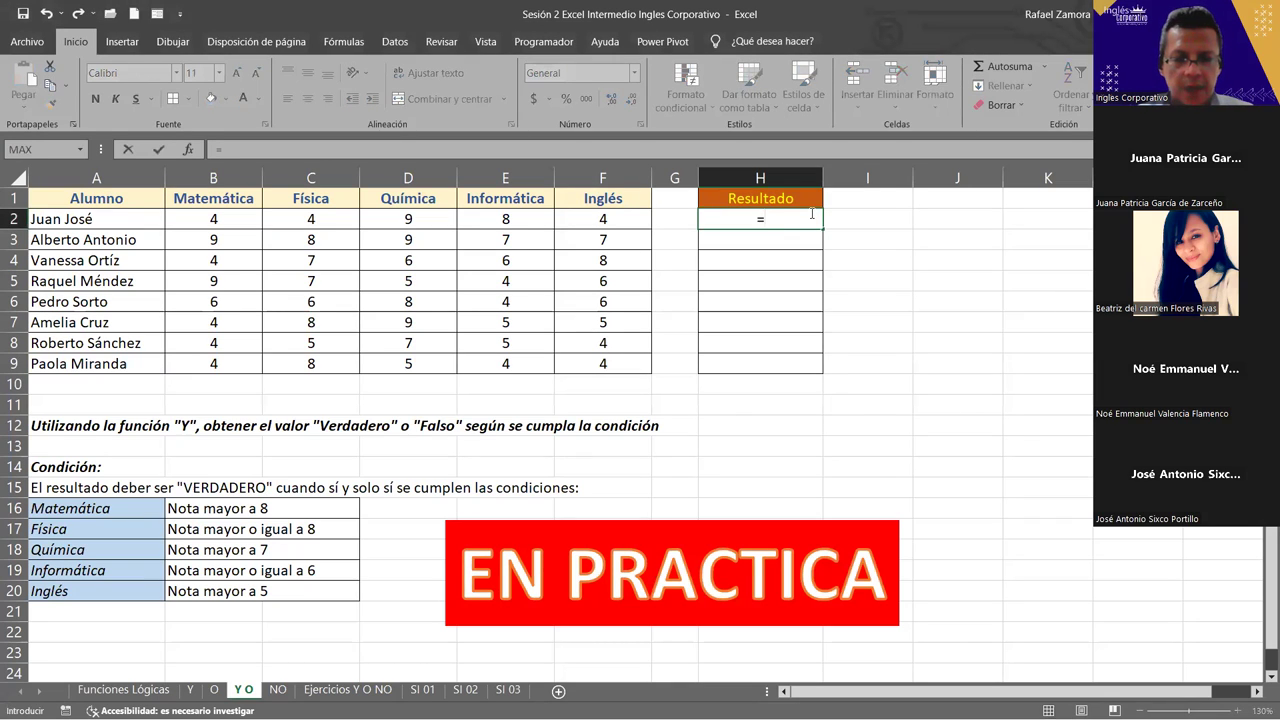
pyautogui.press('Tab')
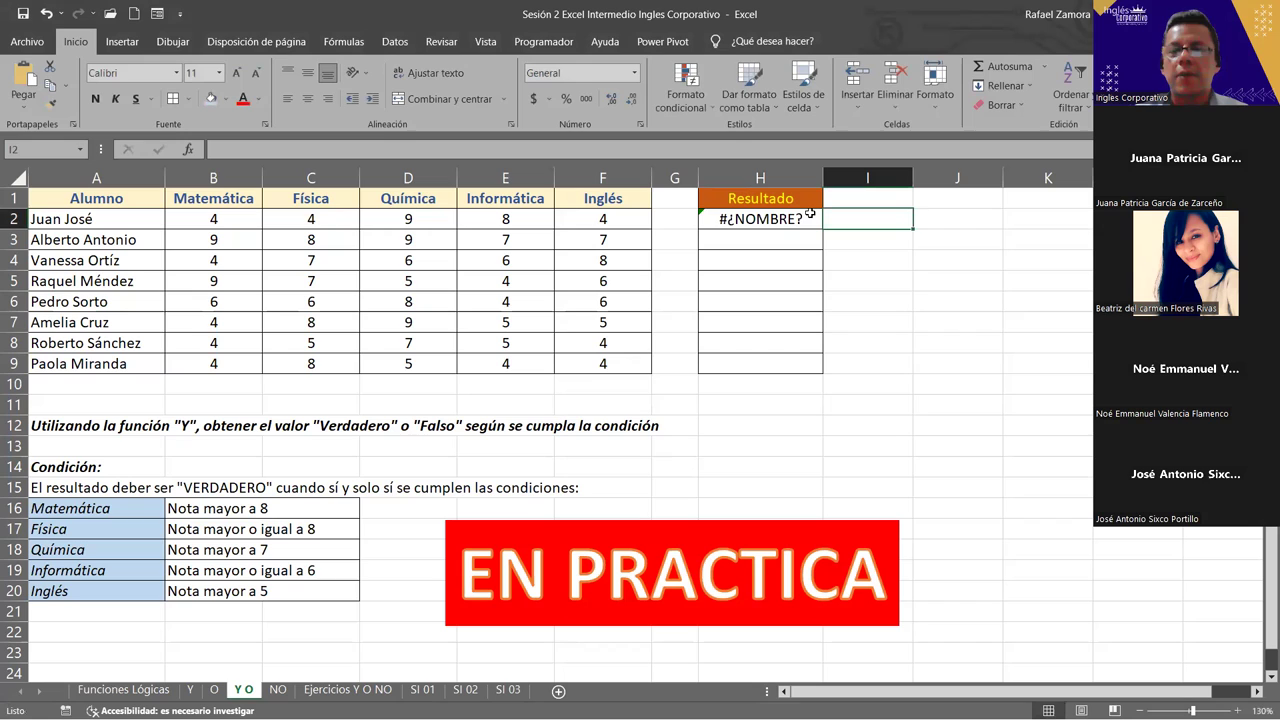
pyautogui.click(810, 214)
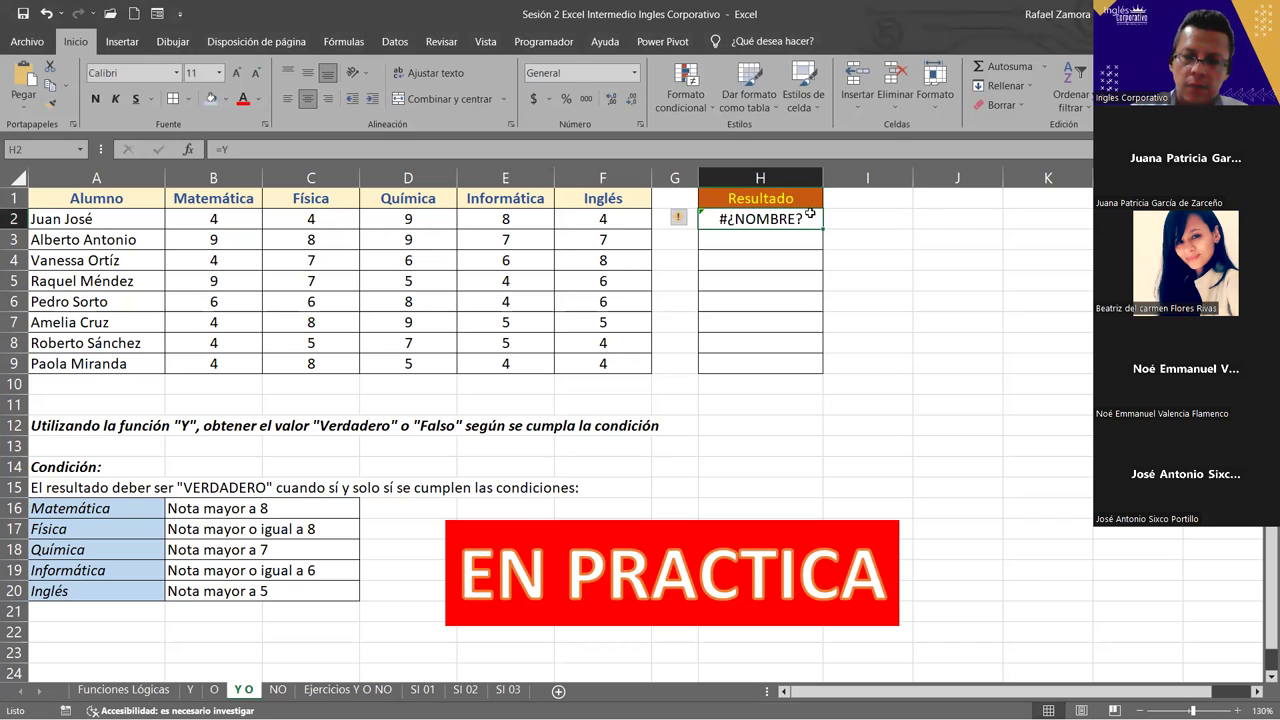
# - Start the Y formula in H2 with conditions B2>8, C2>=8 and D2>7
pyautogui.write('=y')
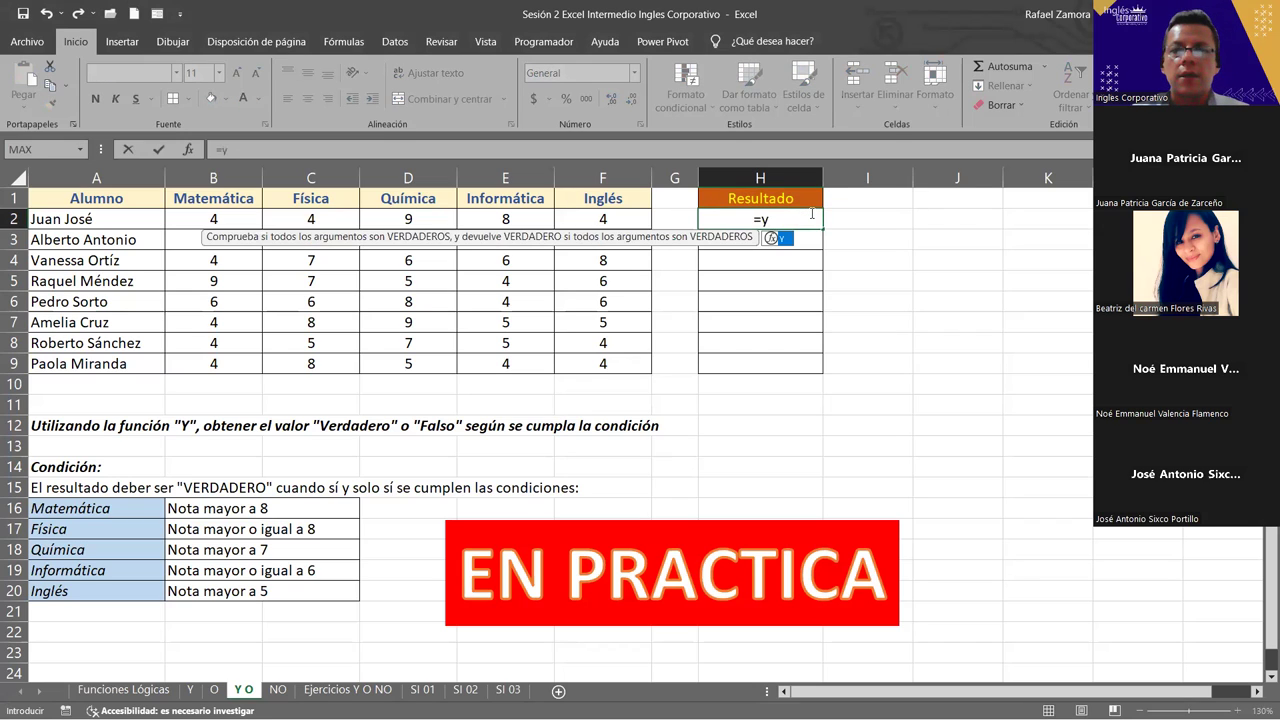
pyautogui.press('Tab')
pyautogui.click(219, 218)
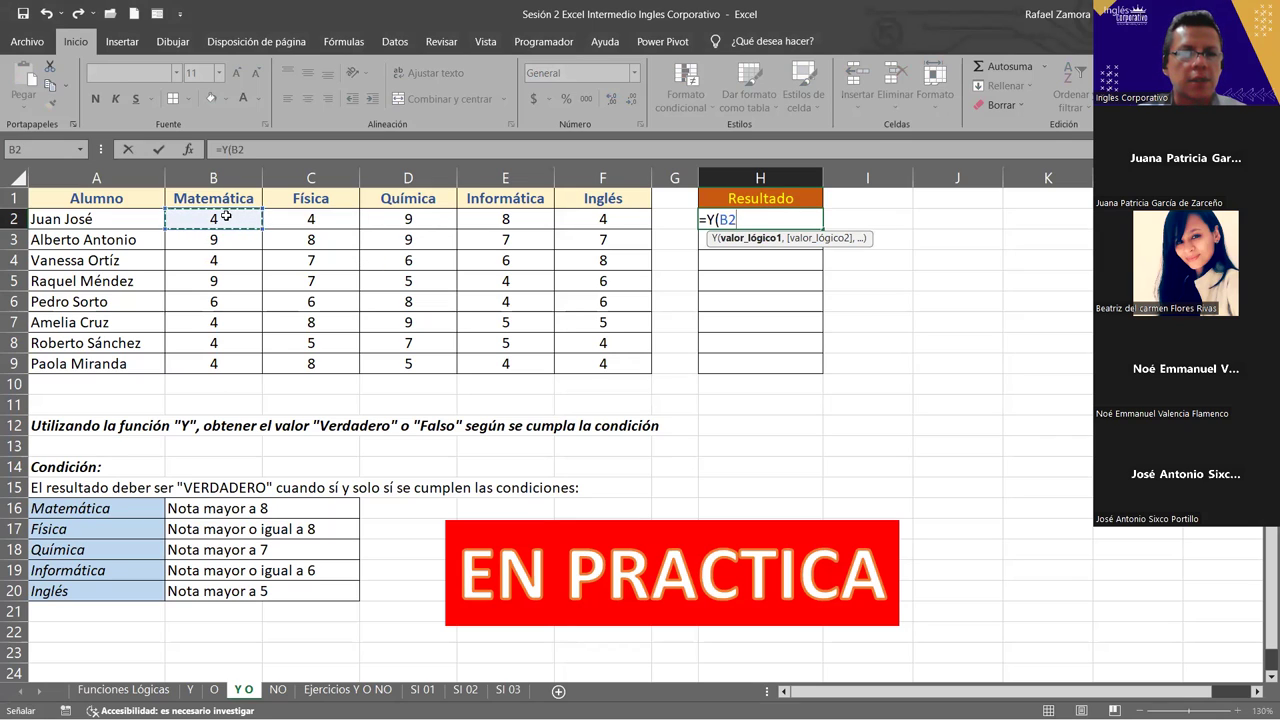
pyautogui.write('>')
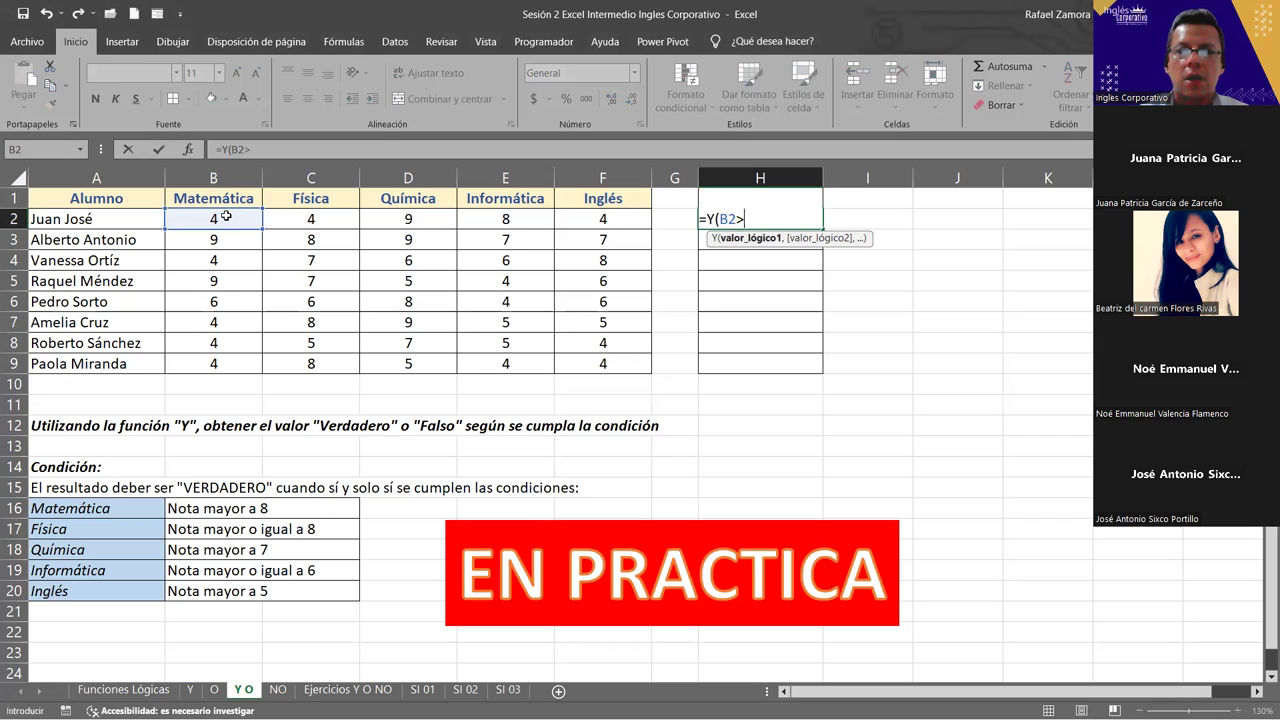
pyautogui.write('8')
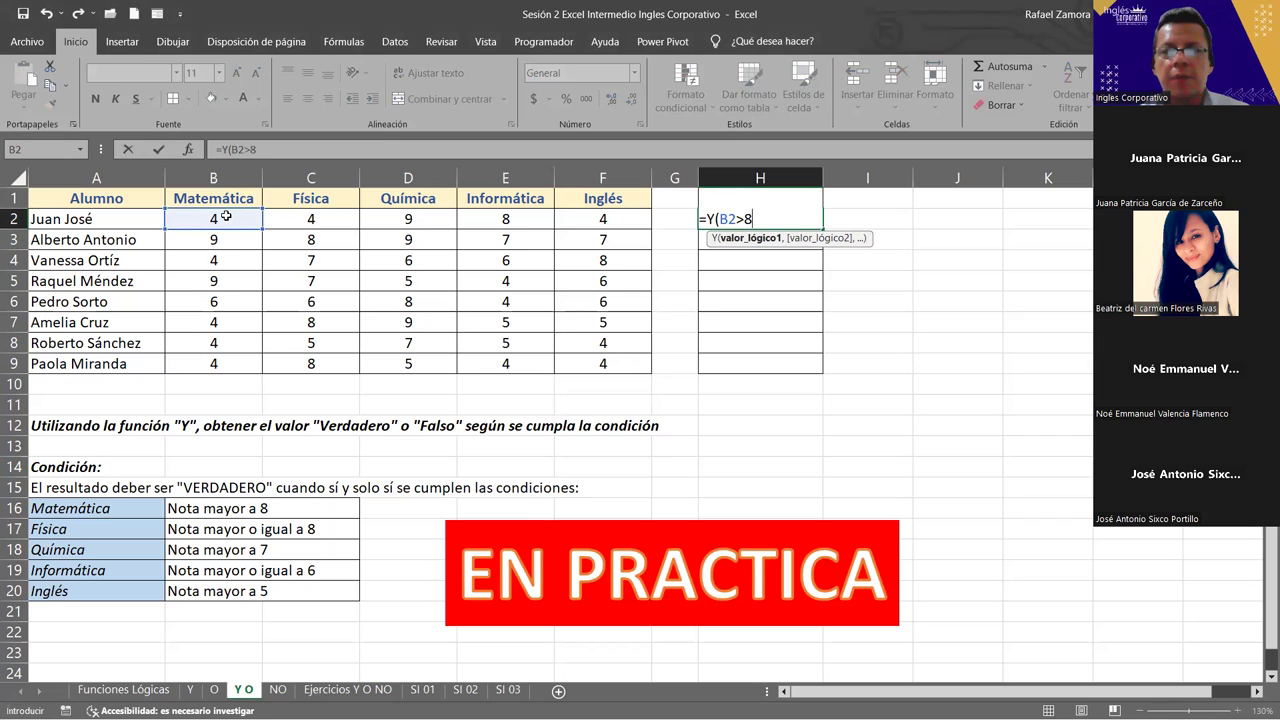
pyautogui.write(',')
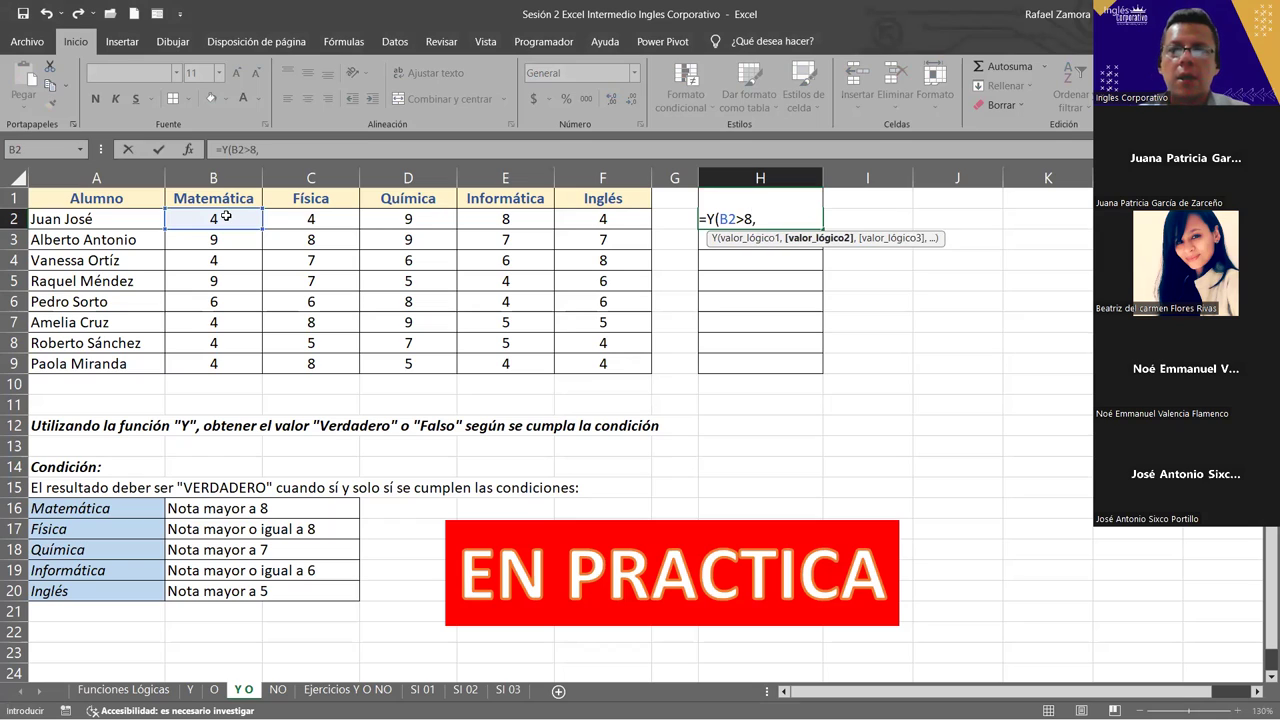
pyautogui.click(310, 221)
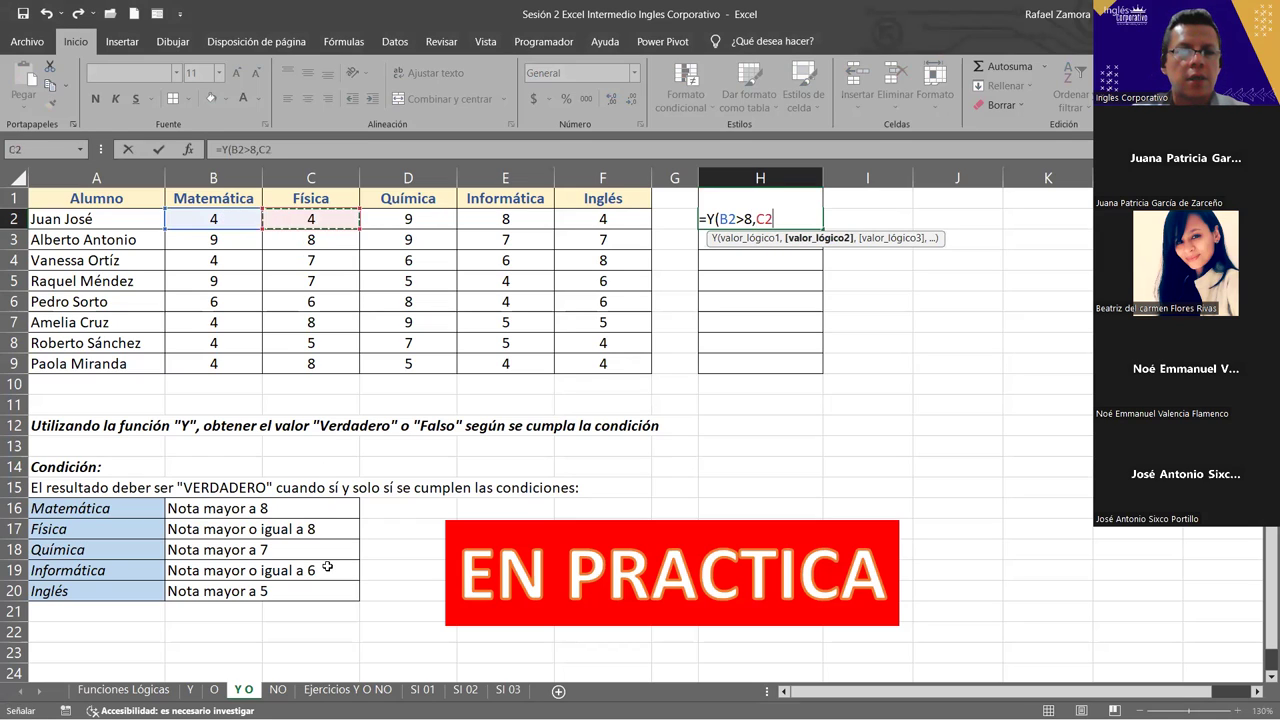
pyautogui.write('>=')
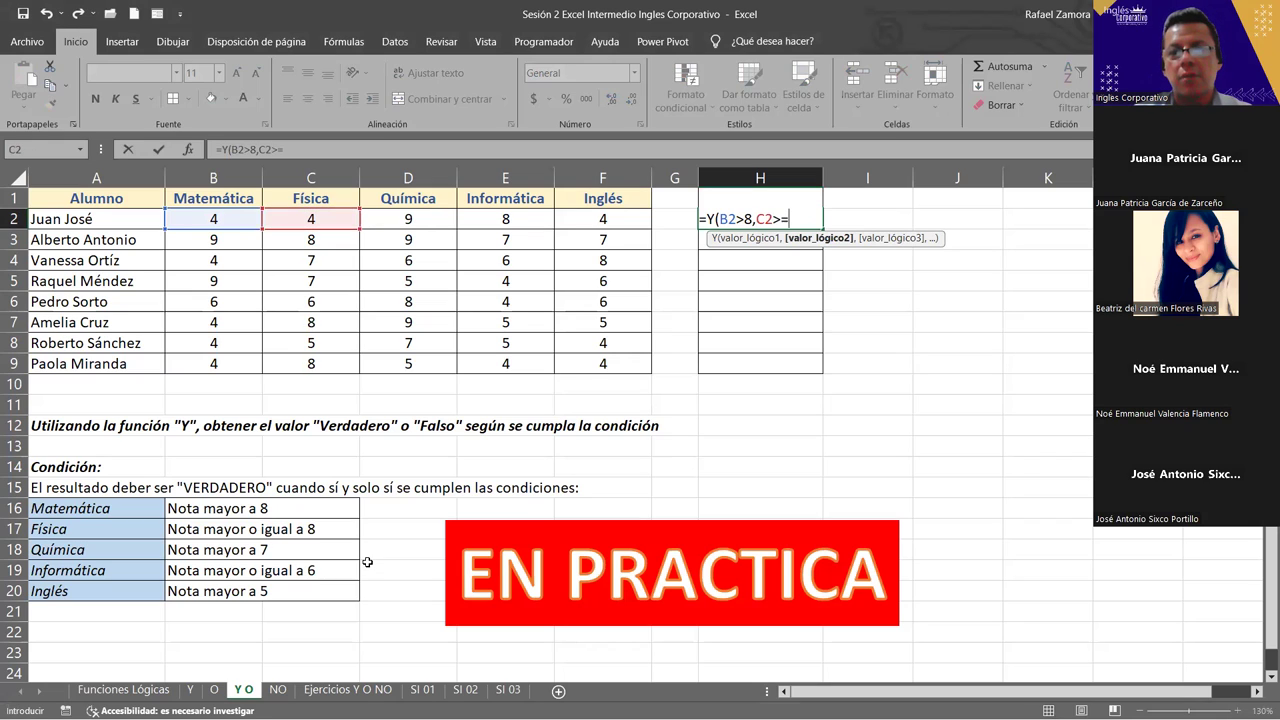
pyautogui.write('8')
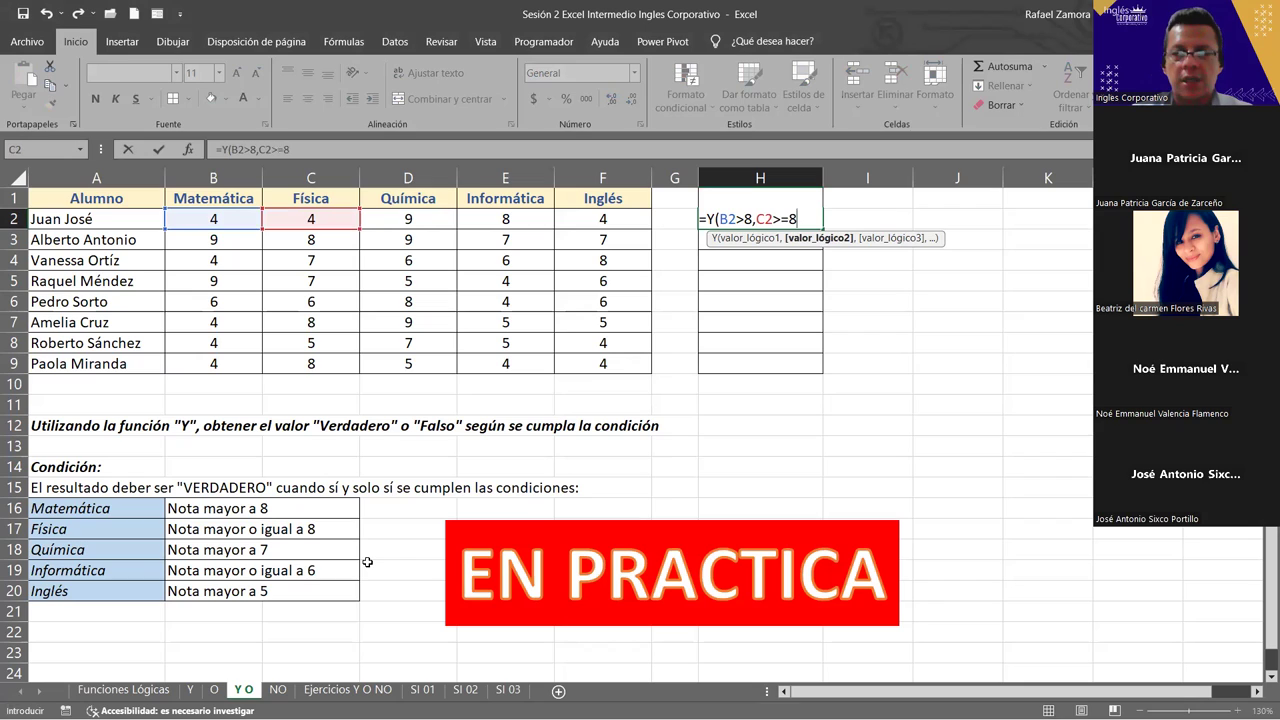
pyautogui.write(',')
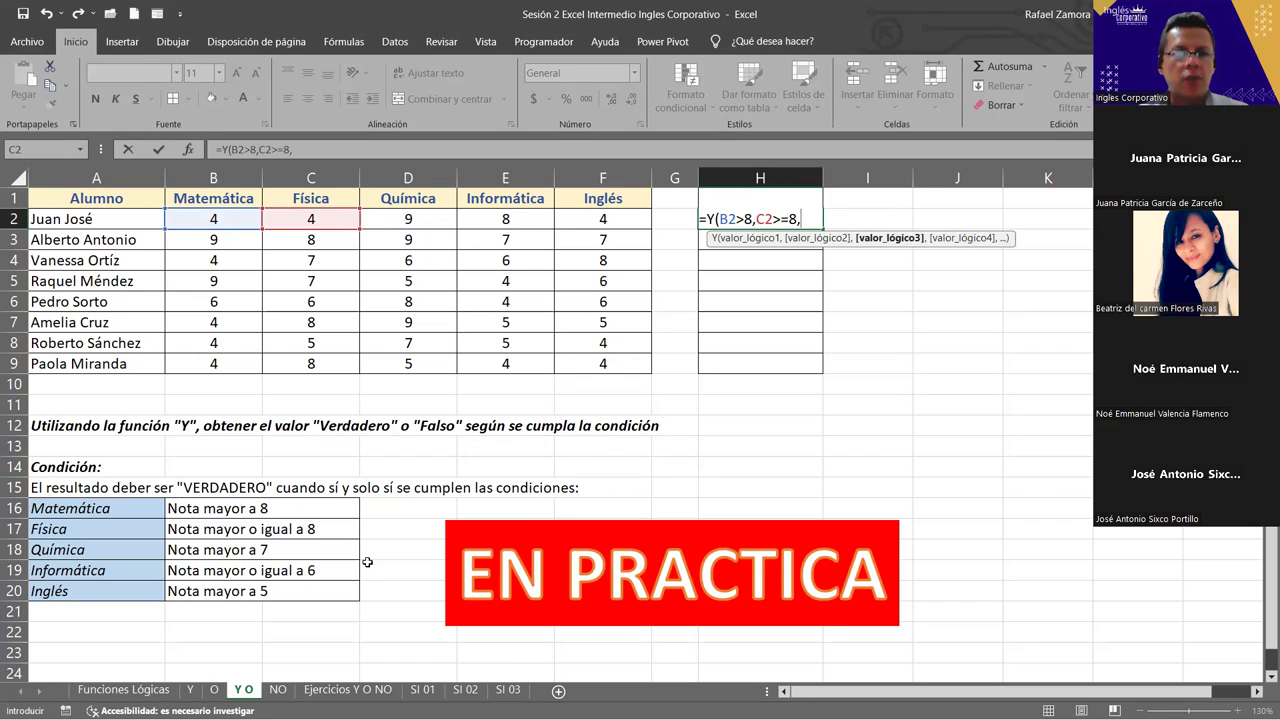
pyautogui.click(395, 215)
pyautogui.write('>7,')
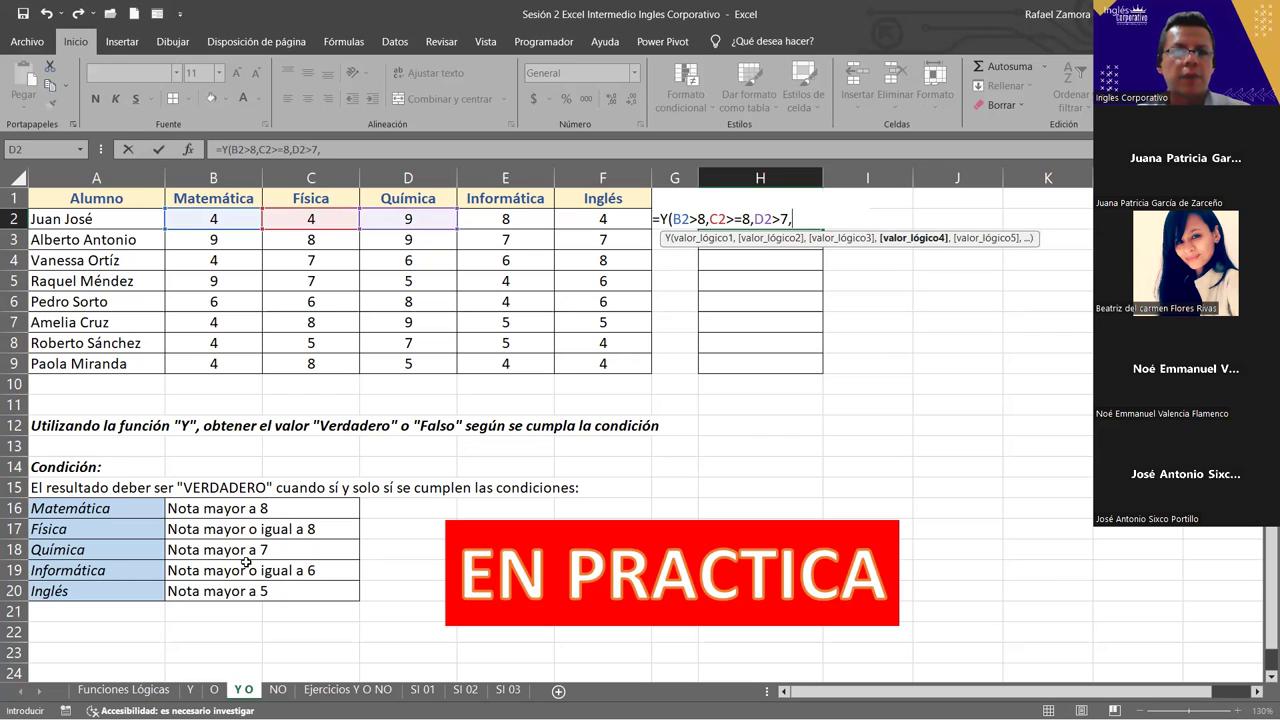
# - Add E2>=6 and F2>5, completing =Y(B2>8,C2>=8,D2>7,E2>=6,F2>5)
pyautogui.click(486, 219)
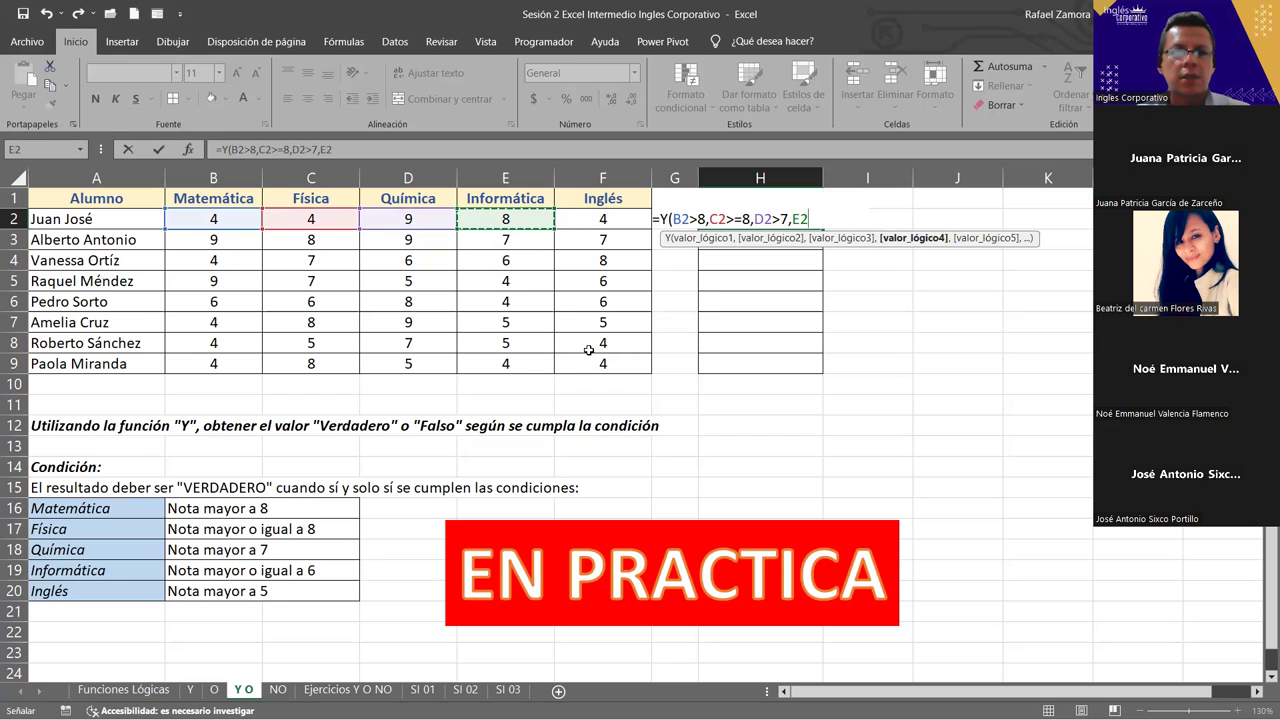
pyautogui.write('>=6')
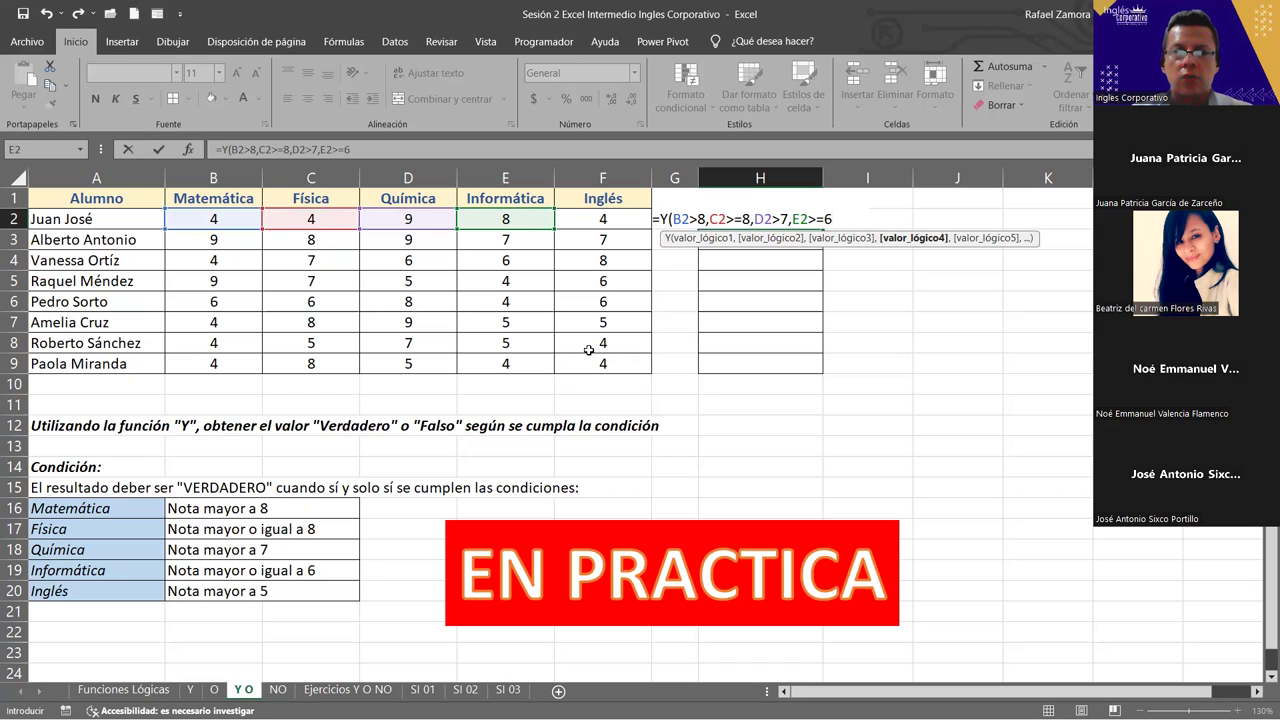
pyautogui.write(',')
pyautogui.click(628, 220)
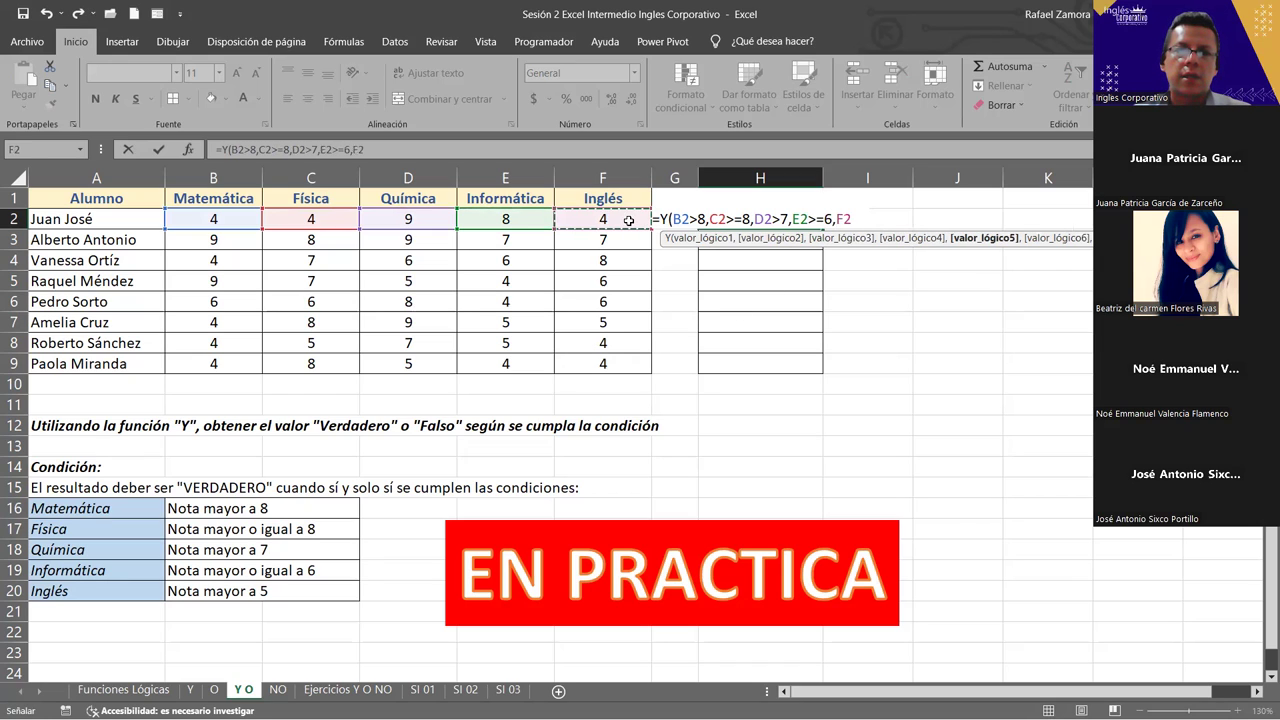
pyautogui.write('>5')
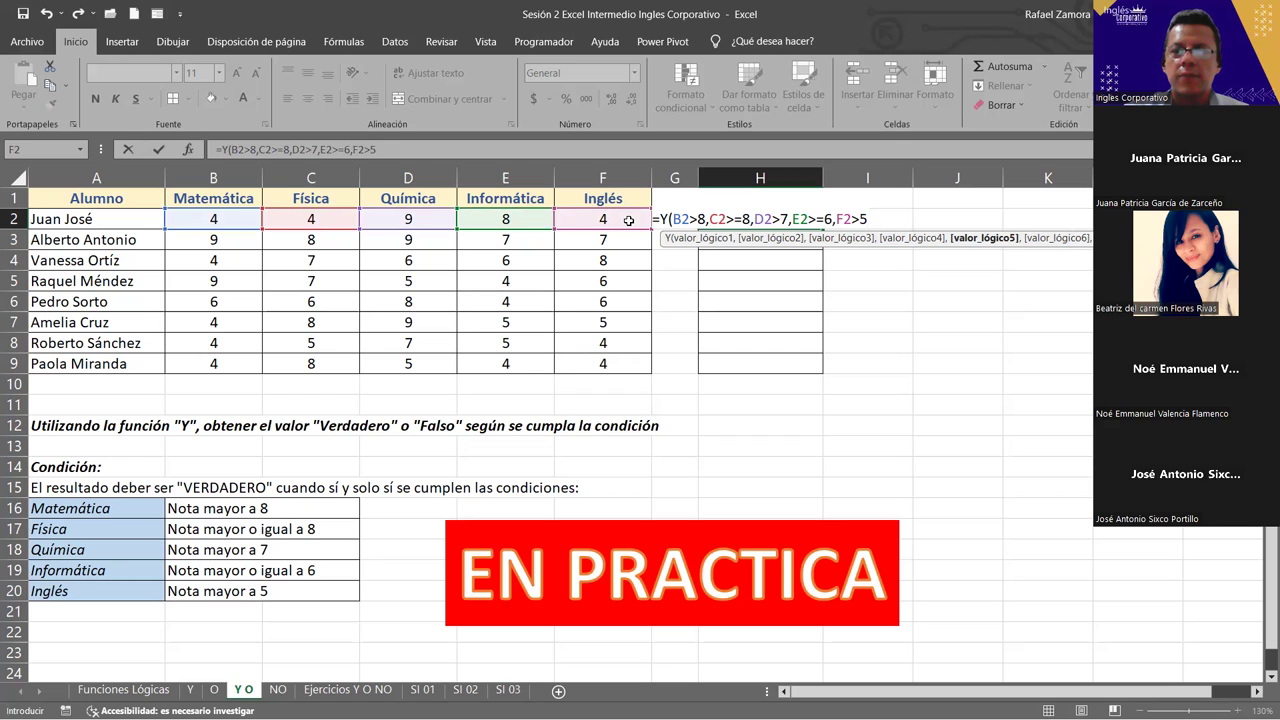
pyautogui.write(')')
pyautogui.press('Return')
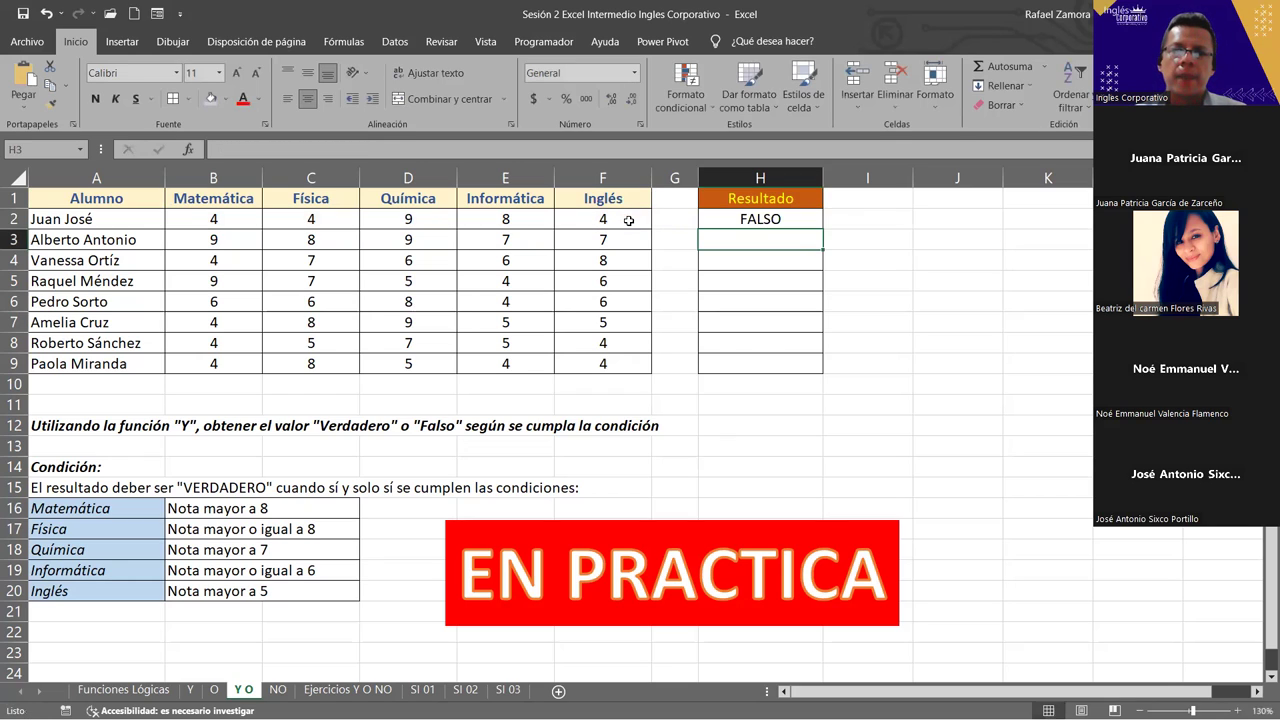
pyautogui.click(817, 222)
pyautogui.moveTo(821, 229); pyautogui.dragTo(819, 373)
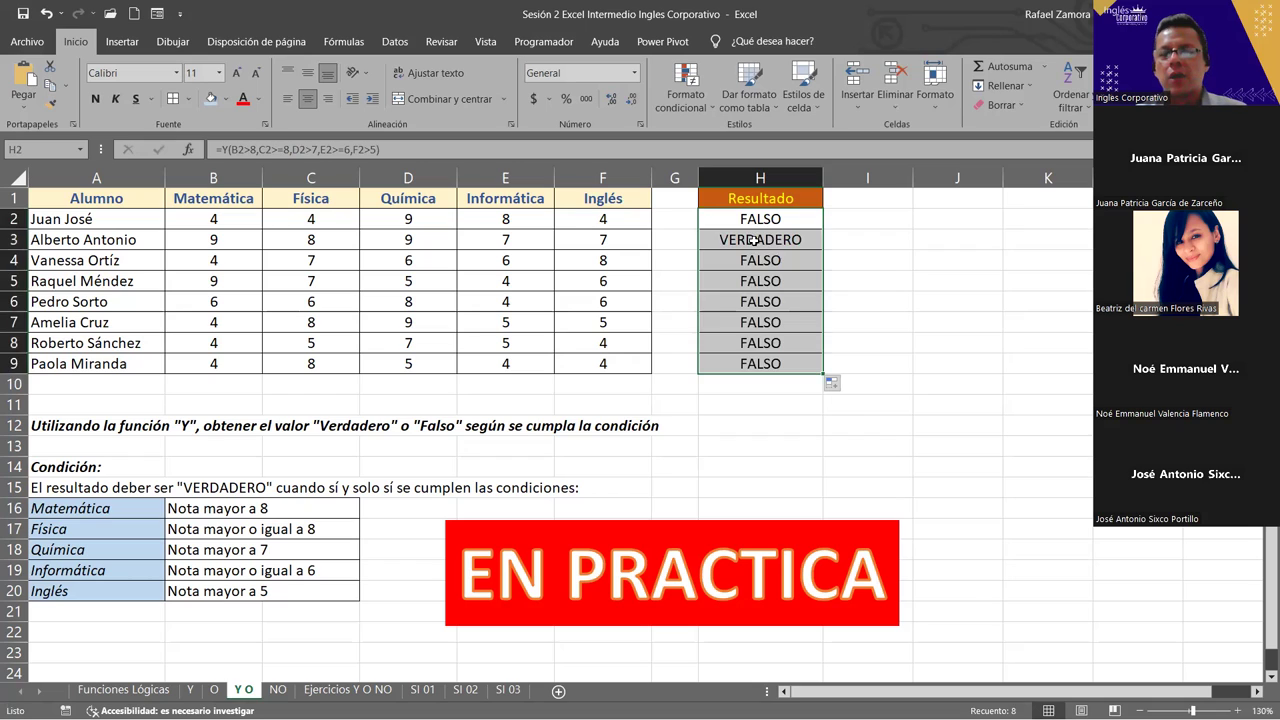
pyautogui.click(752, 240)
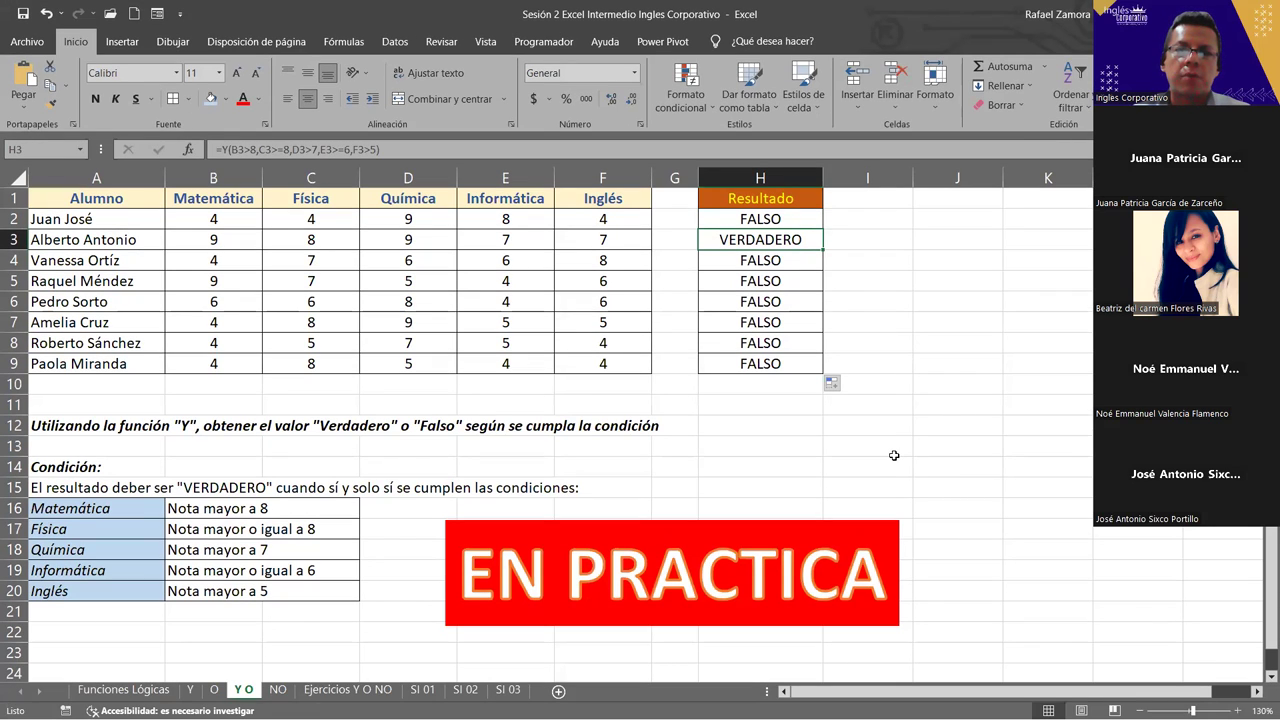
pyautogui.click(66, 241)
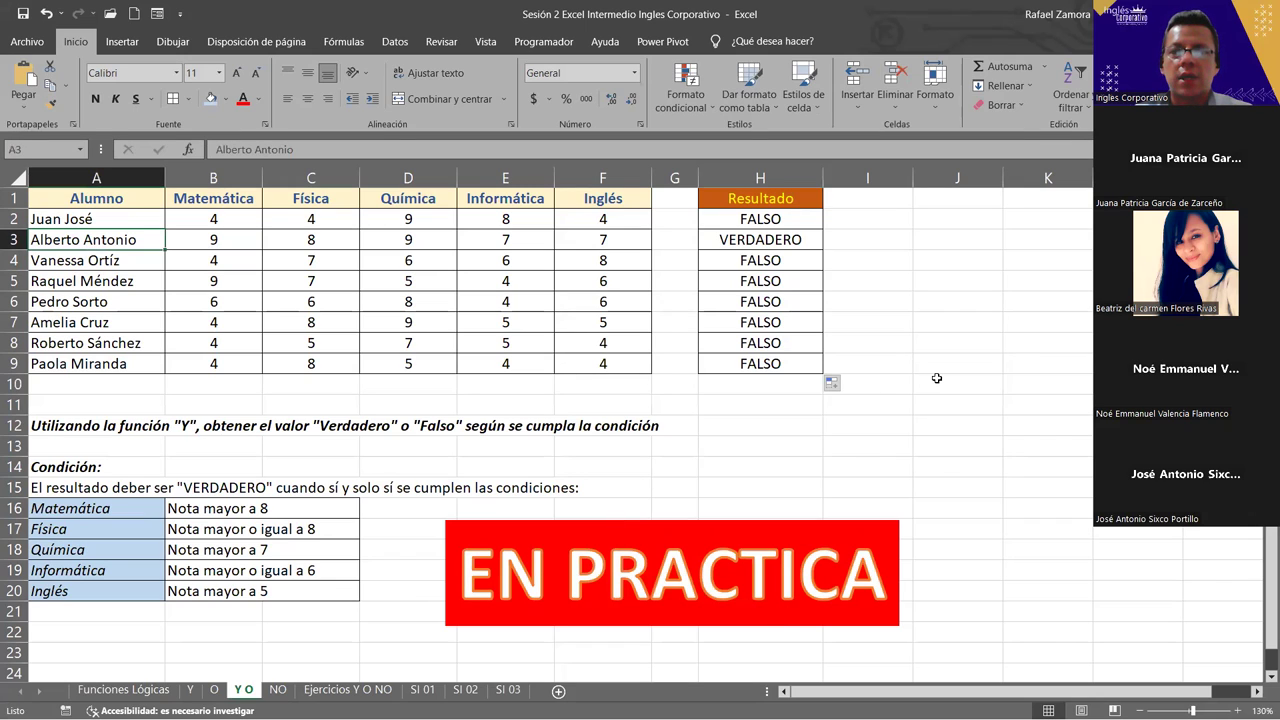
pyautogui.click(610, 200)
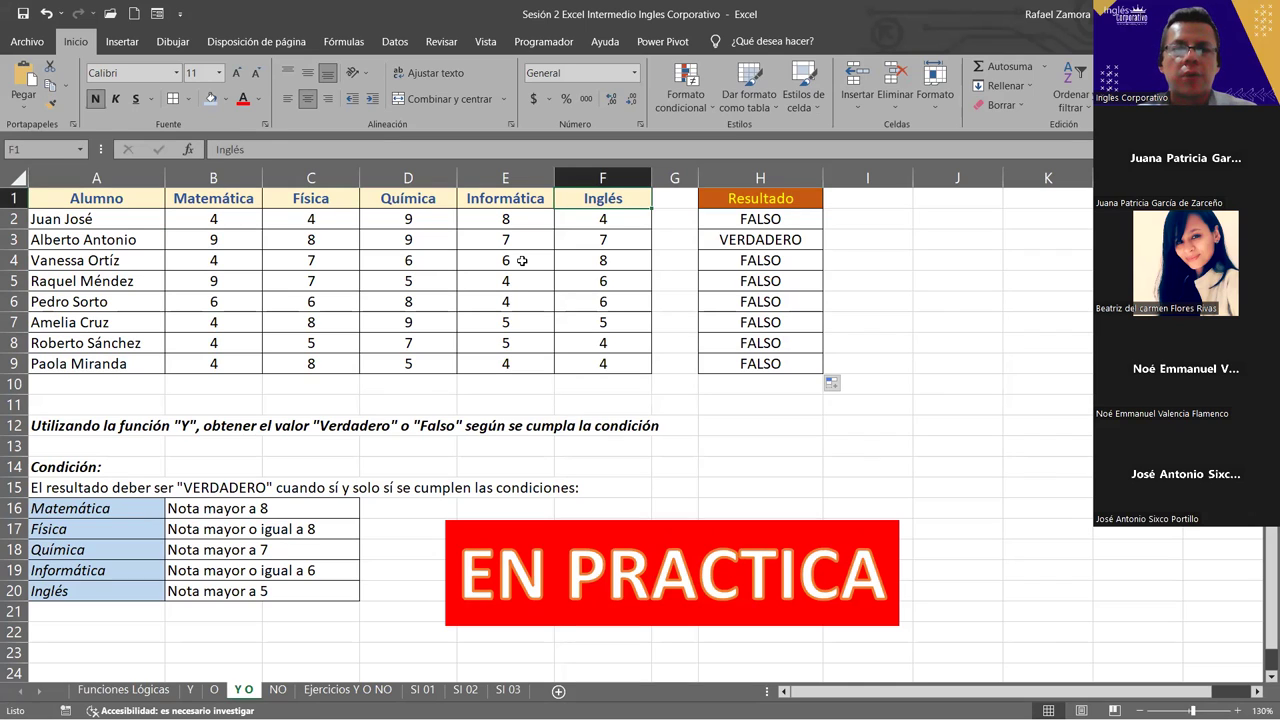
# - Go to the NO sheet and zoom in on the Domingos trabajados table
pyautogui.click(654, 587)
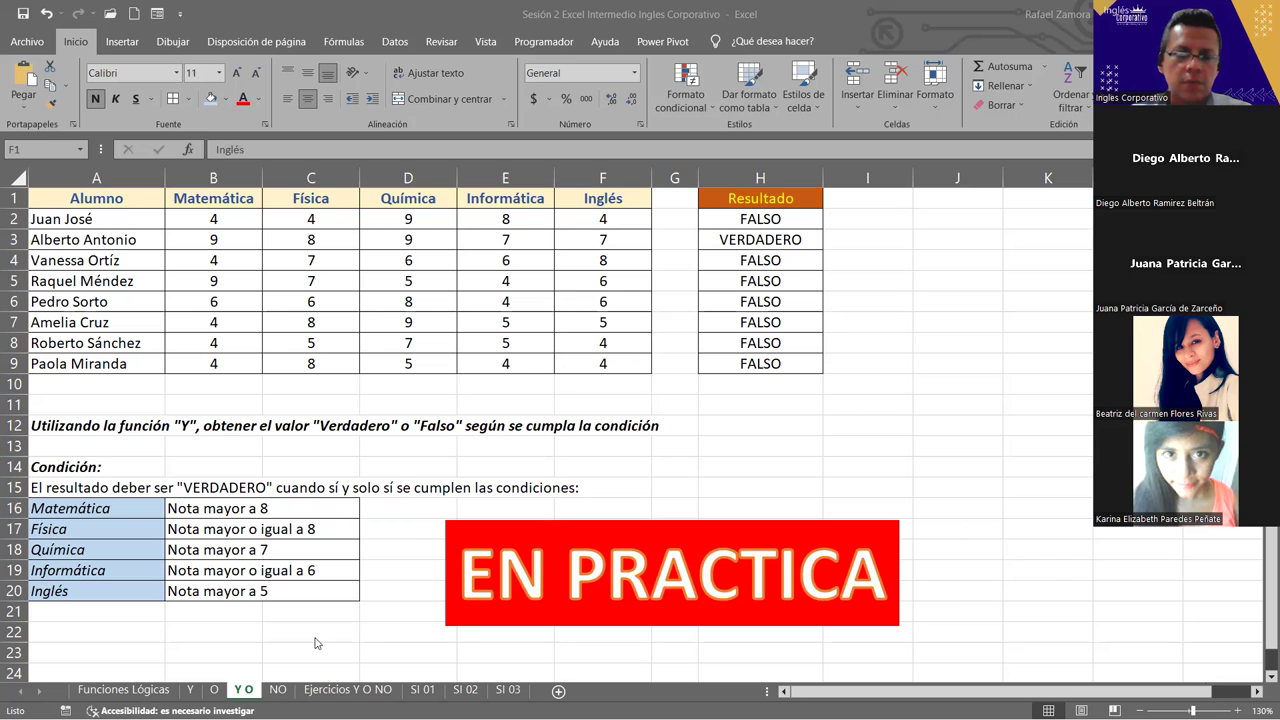
pyautogui.hotkey('ctrl', 'pagedown')
pyautogui.keyDown('ctrl'); pyautogui.scroll(4, 602, 413); pyautogui.keyUp('ctrl')
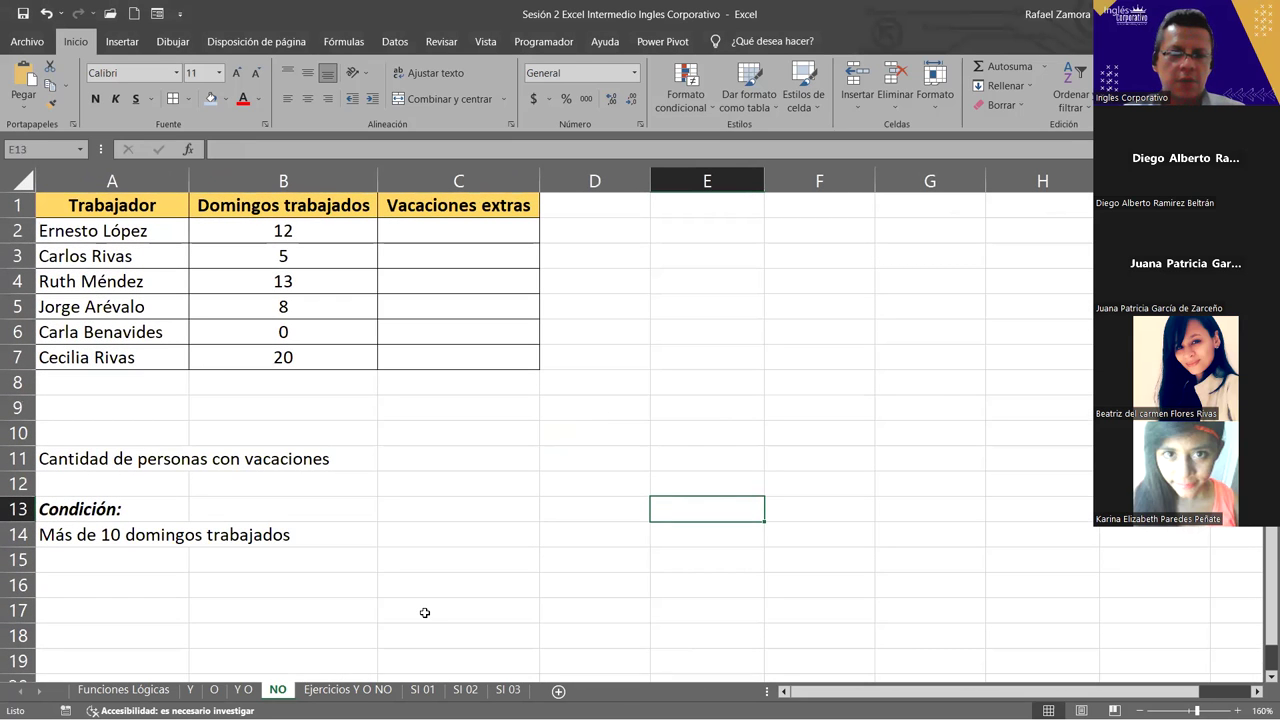
# - Select D9 on the NO sheet, then return to the Y O sheet
pyautogui.click(577, 399)
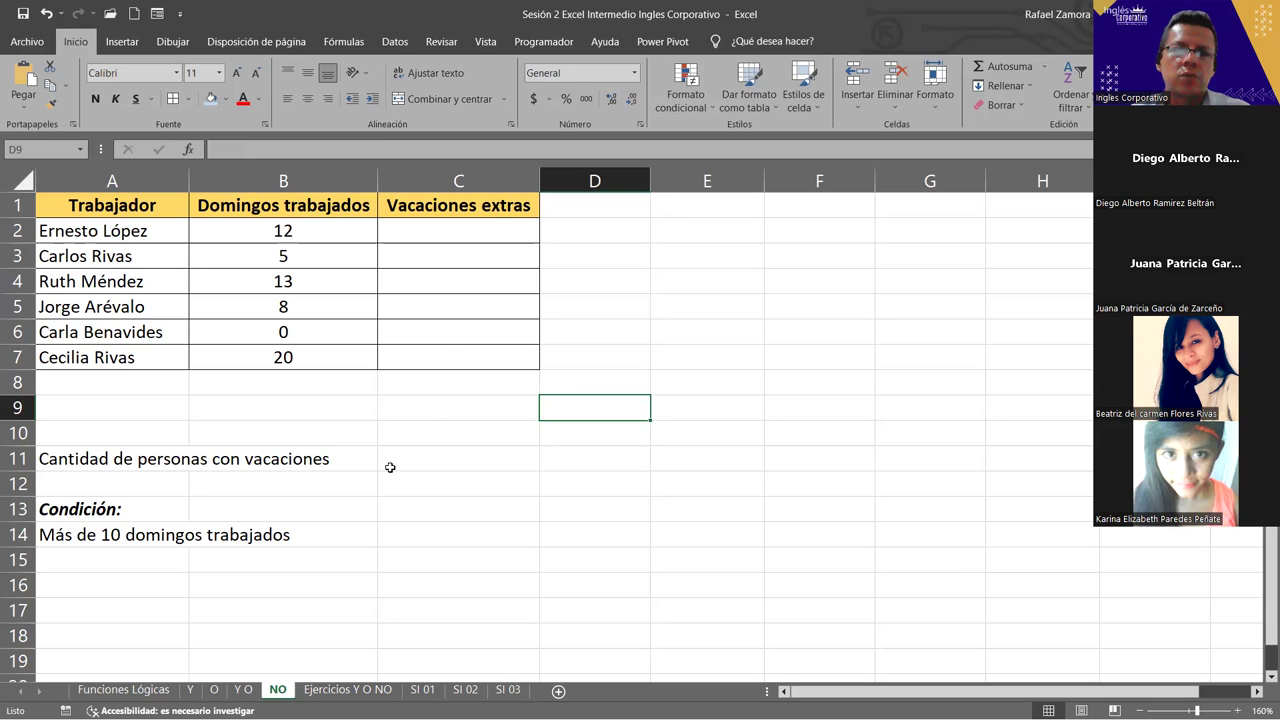
pyautogui.hotkey('ctrl', 'pageup')
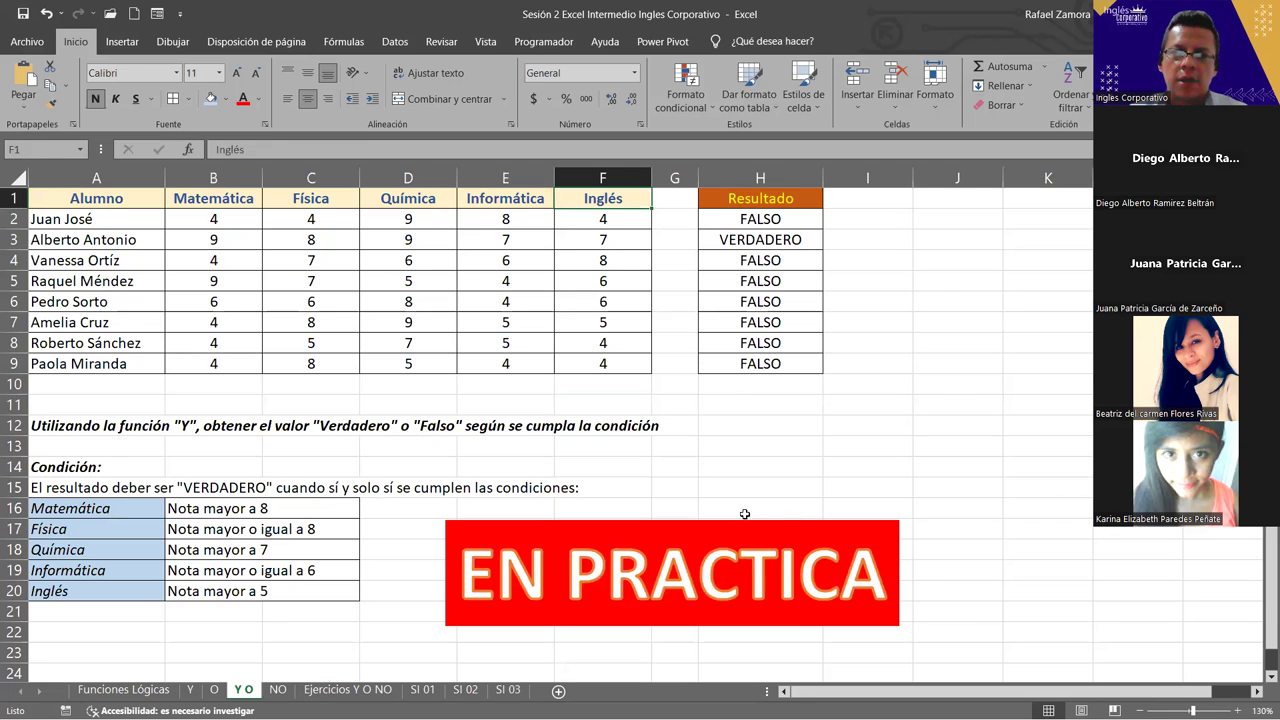
# - Type 'NO' in J1, centre it and give it a light-blue fill
pyautogui.click(929, 217)
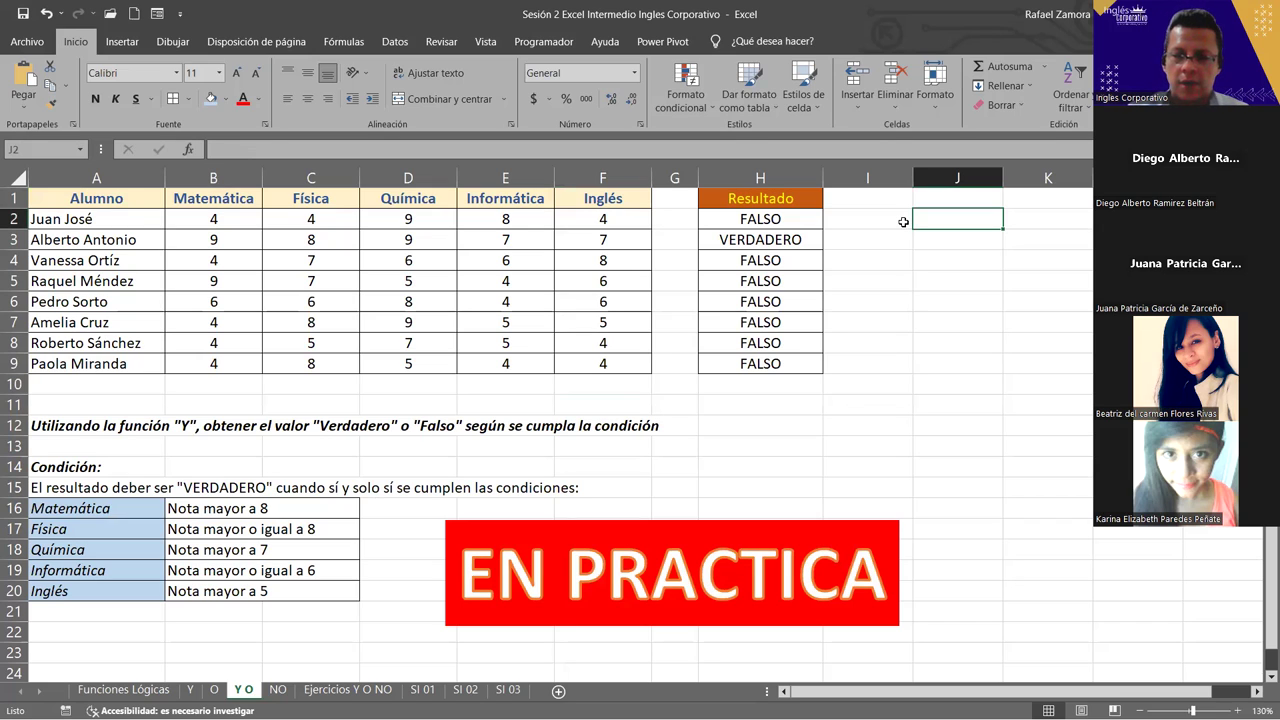
pyautogui.moveTo(780, 218); pyautogui.dragTo(781, 367)
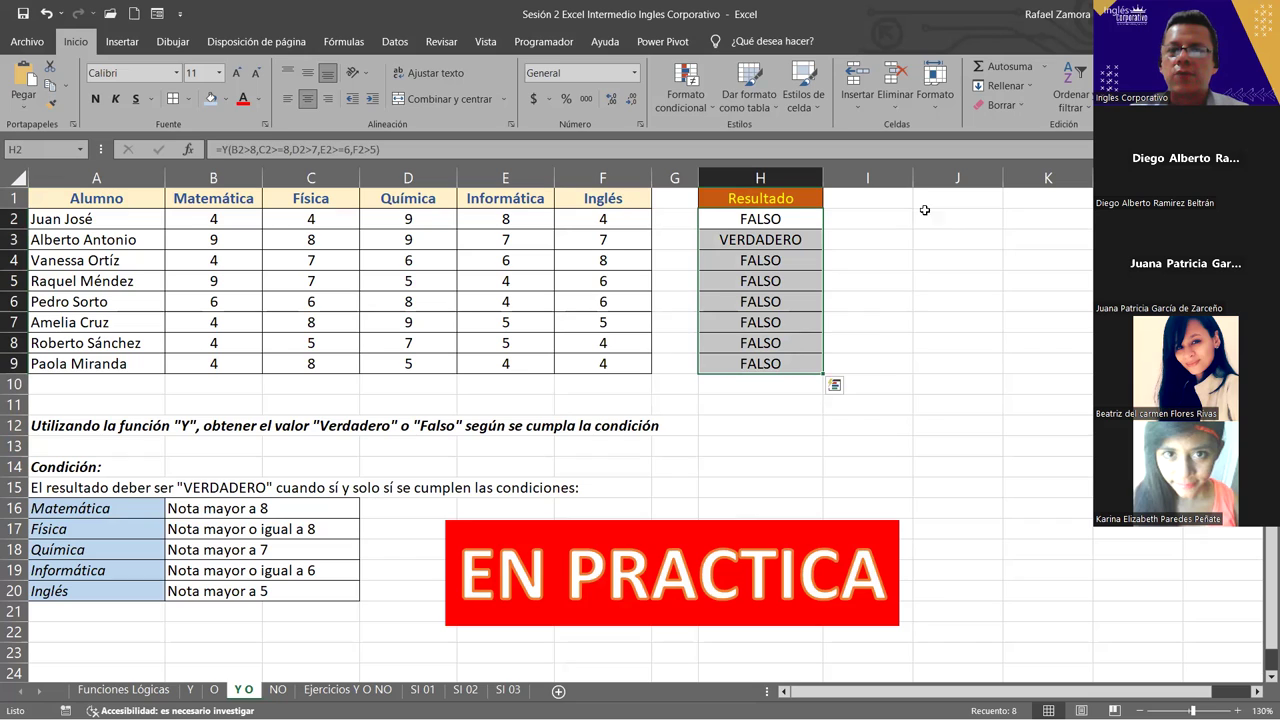
pyautogui.click(954, 197)
pyautogui.write('NO')
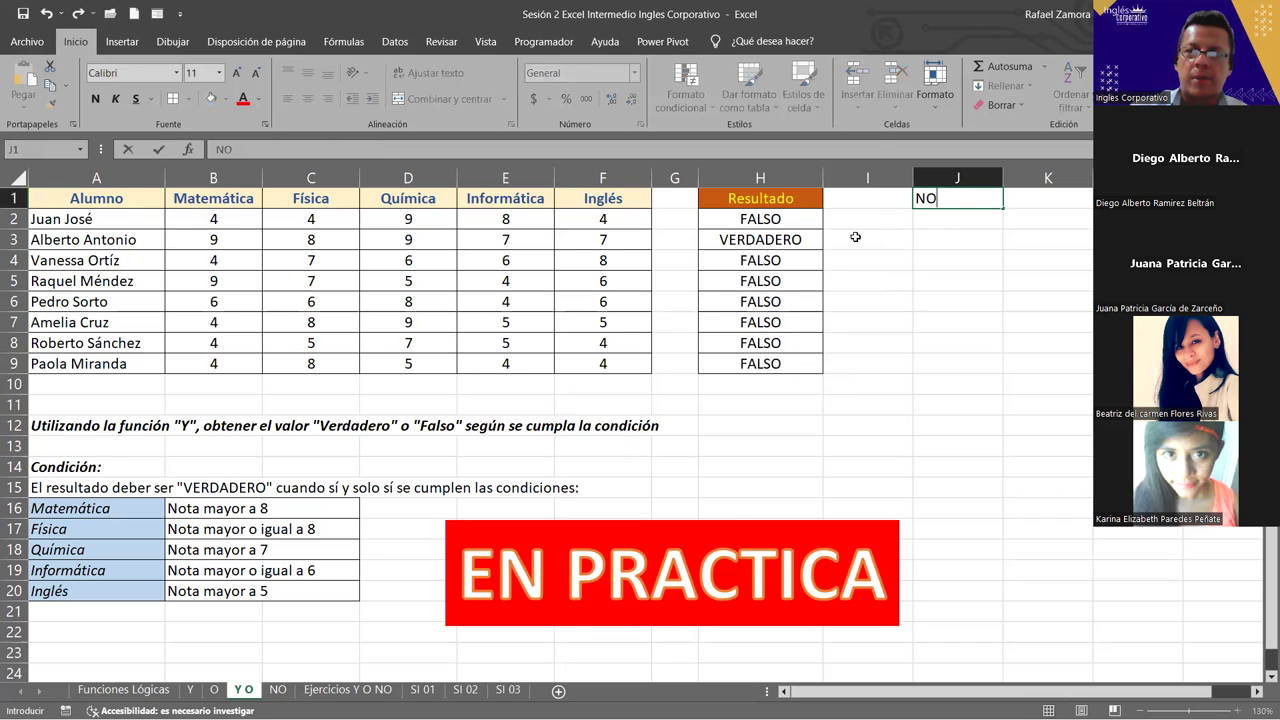
pyautogui.click(868, 343)
pyautogui.click(972, 203)
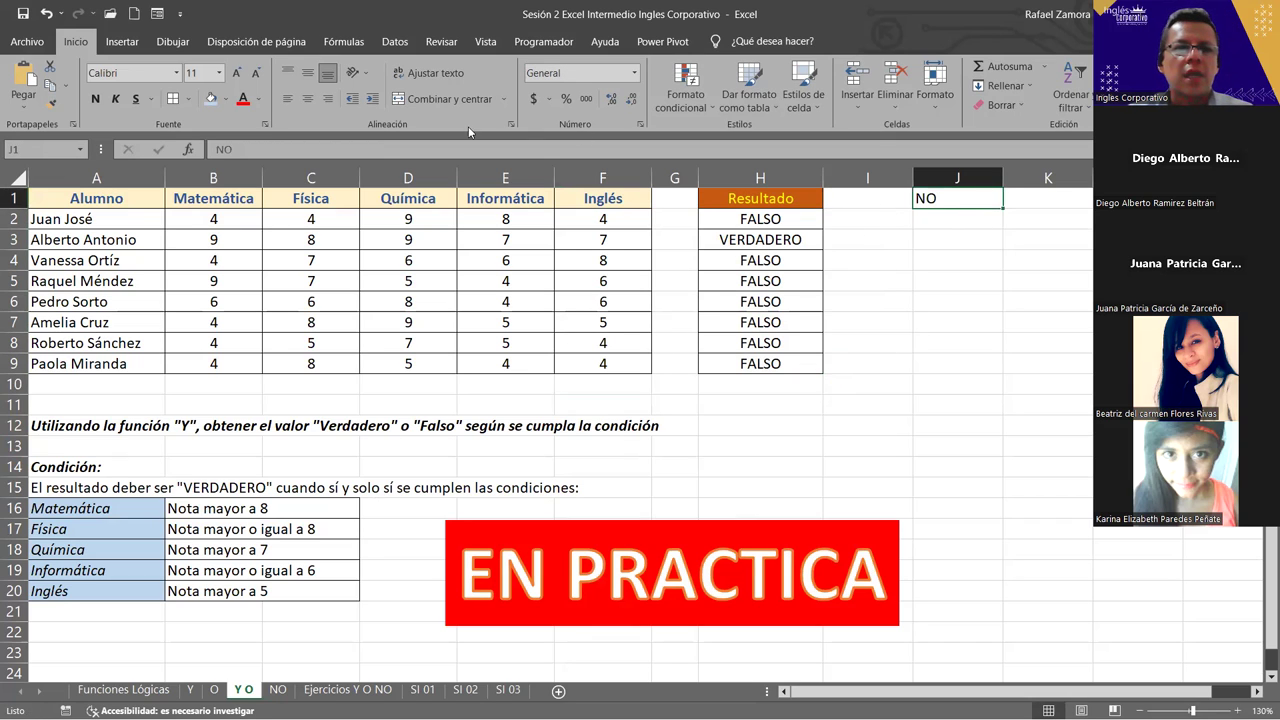
pyautogui.click(957, 177)
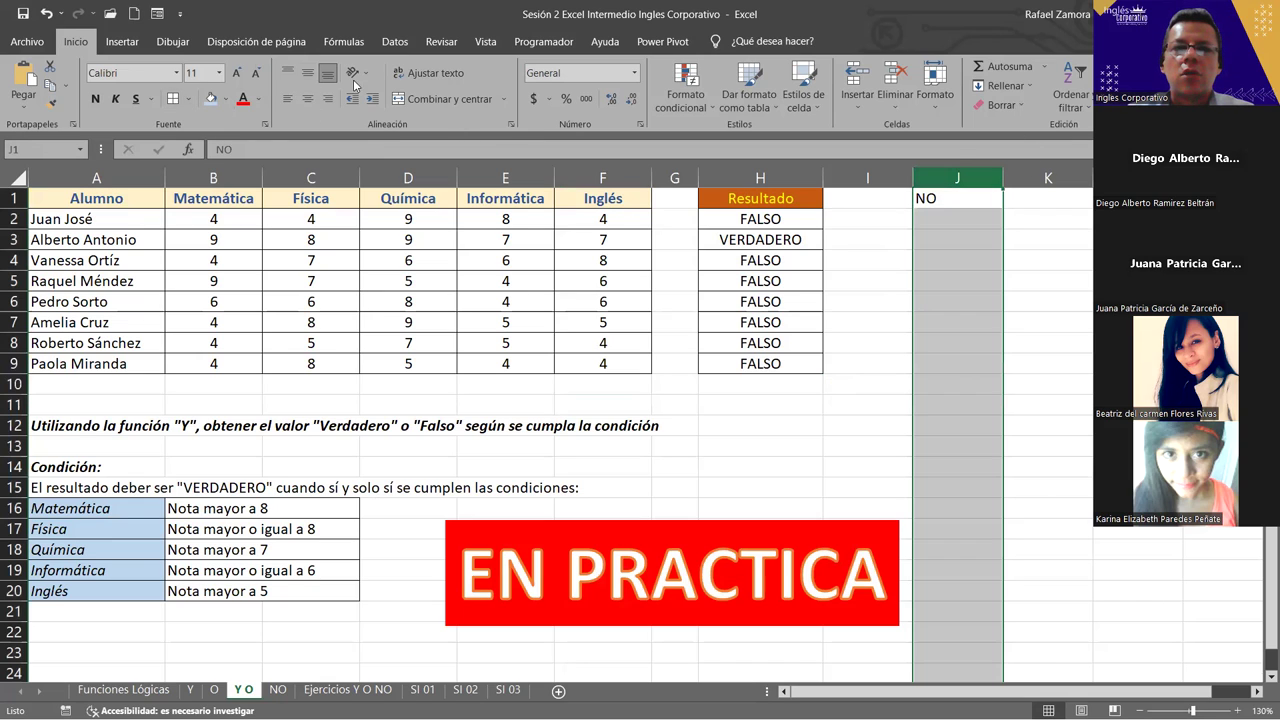
pyautogui.click(305, 98)
pyautogui.click(970, 197)
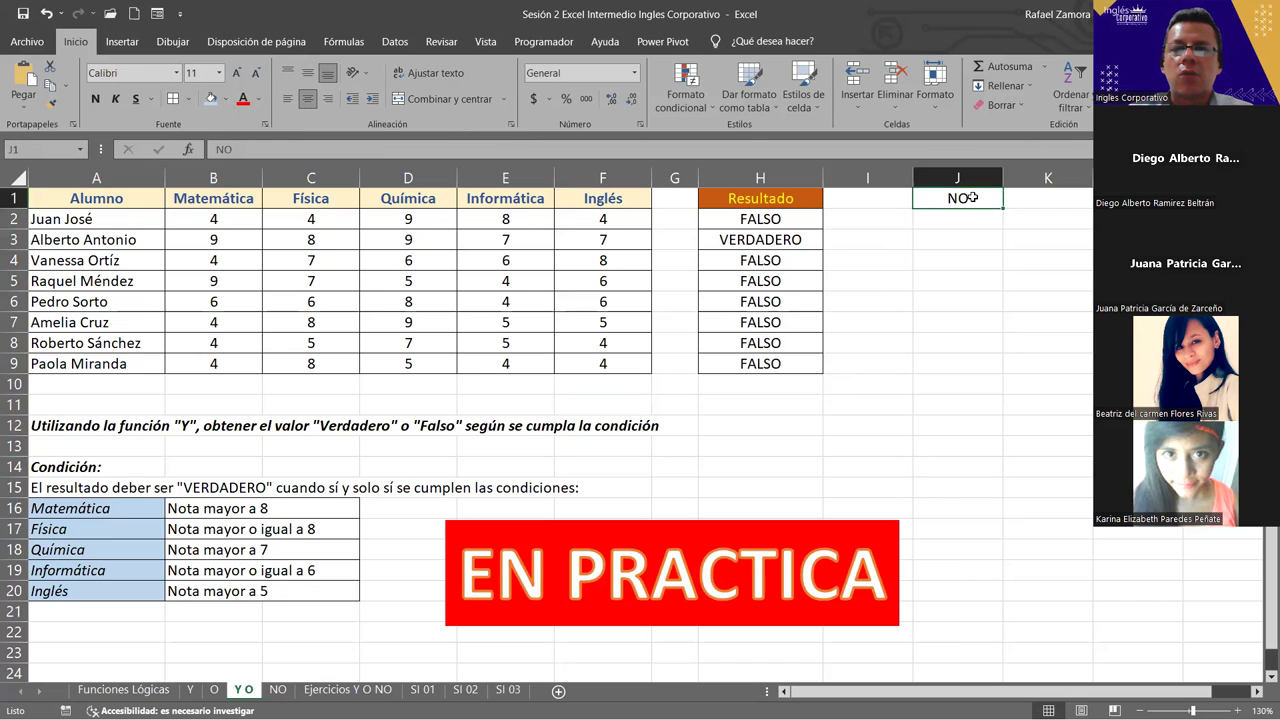
pyautogui.click(210, 98)
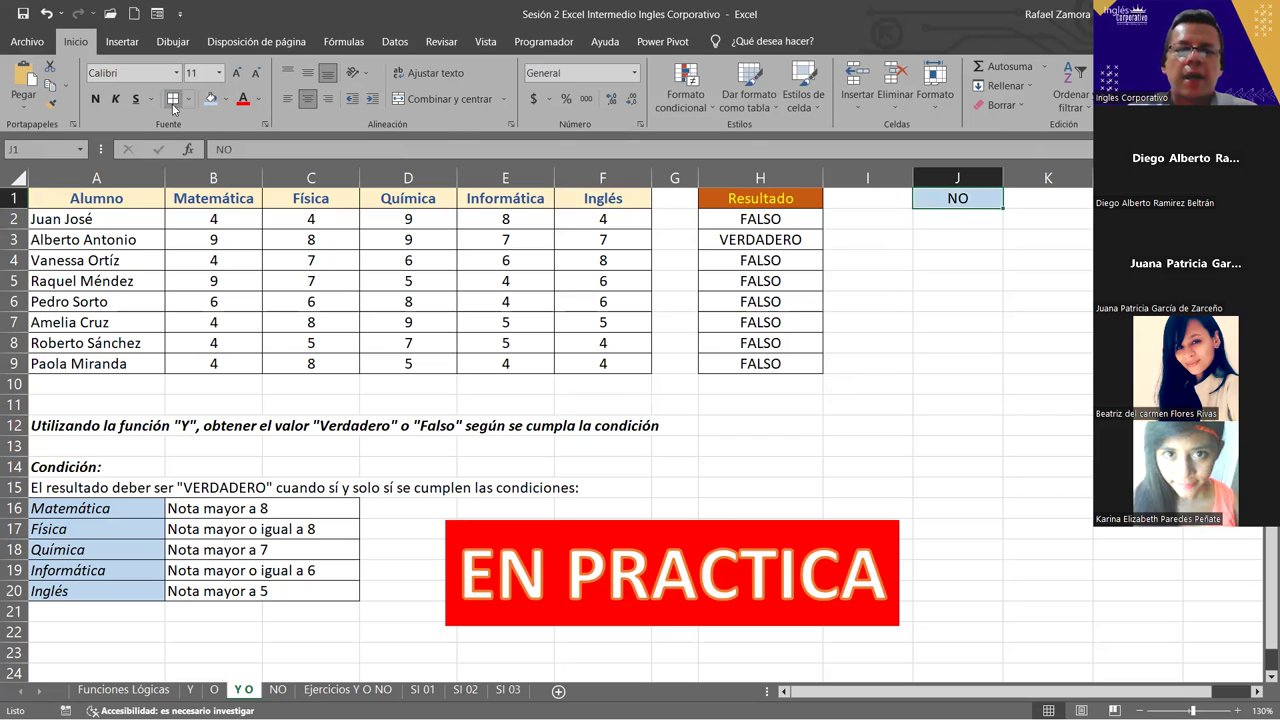
pyautogui.click(950, 224)
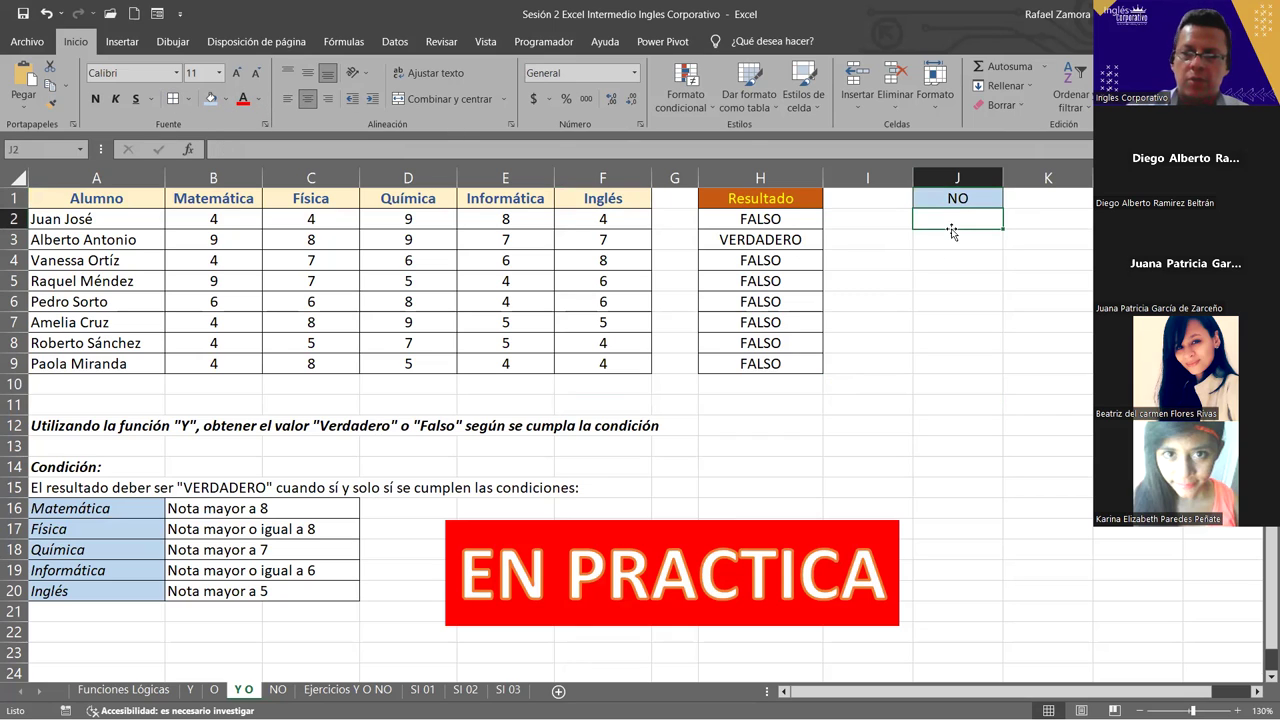
# - Enter =NO(H2) in J2 to invert the first Resultado value
pyautogui.write(')')
pyautogui.press('BackSpace')
pyautogui.write('=')
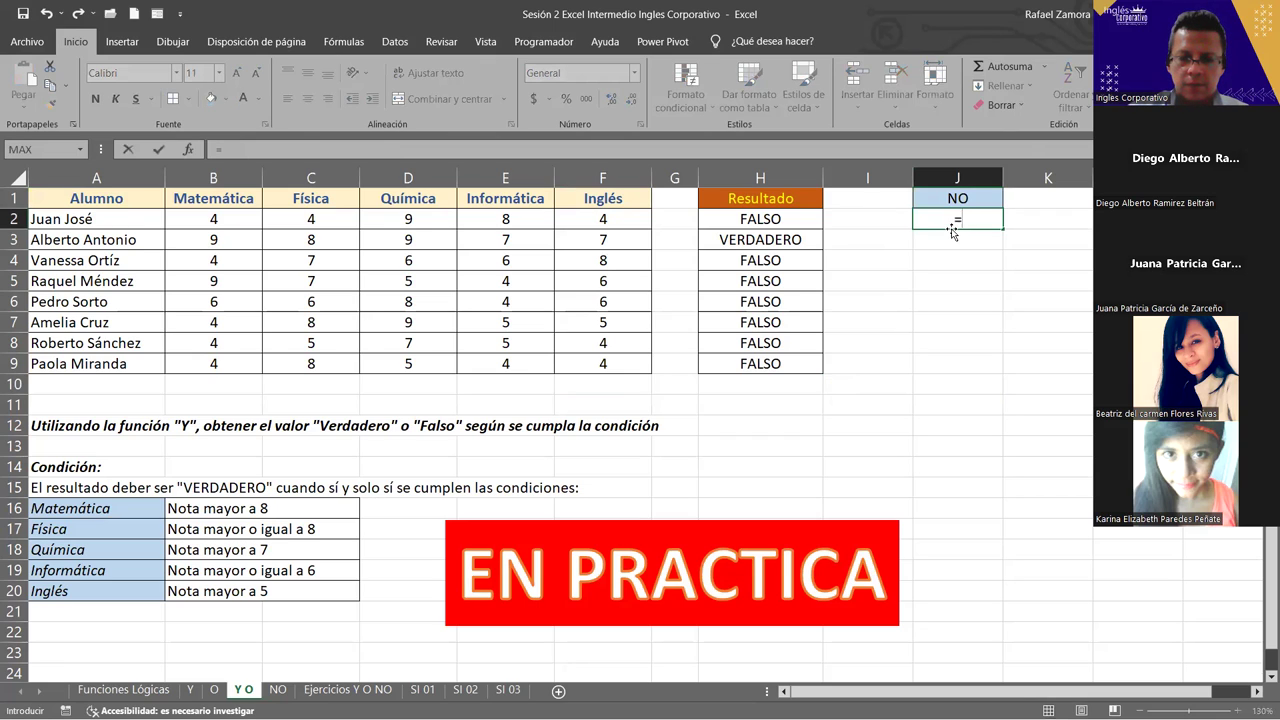
pyautogui.write('no')
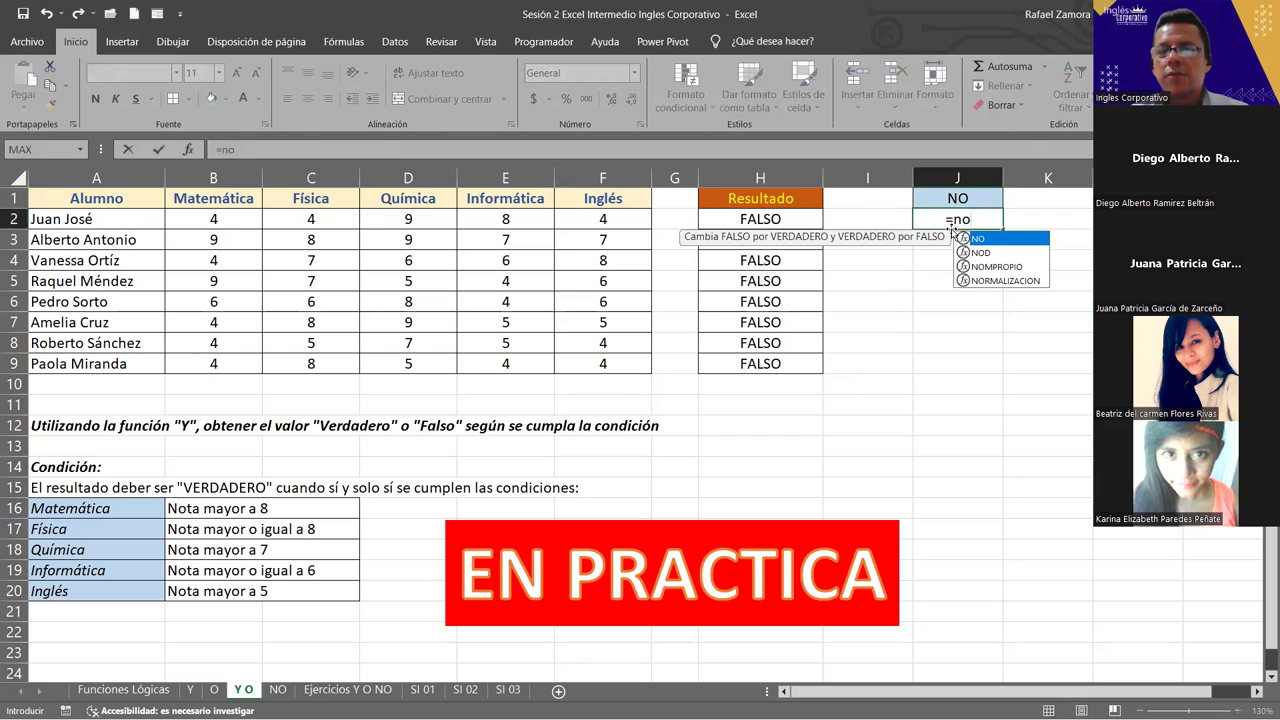
pyautogui.doubleClick(982, 238)
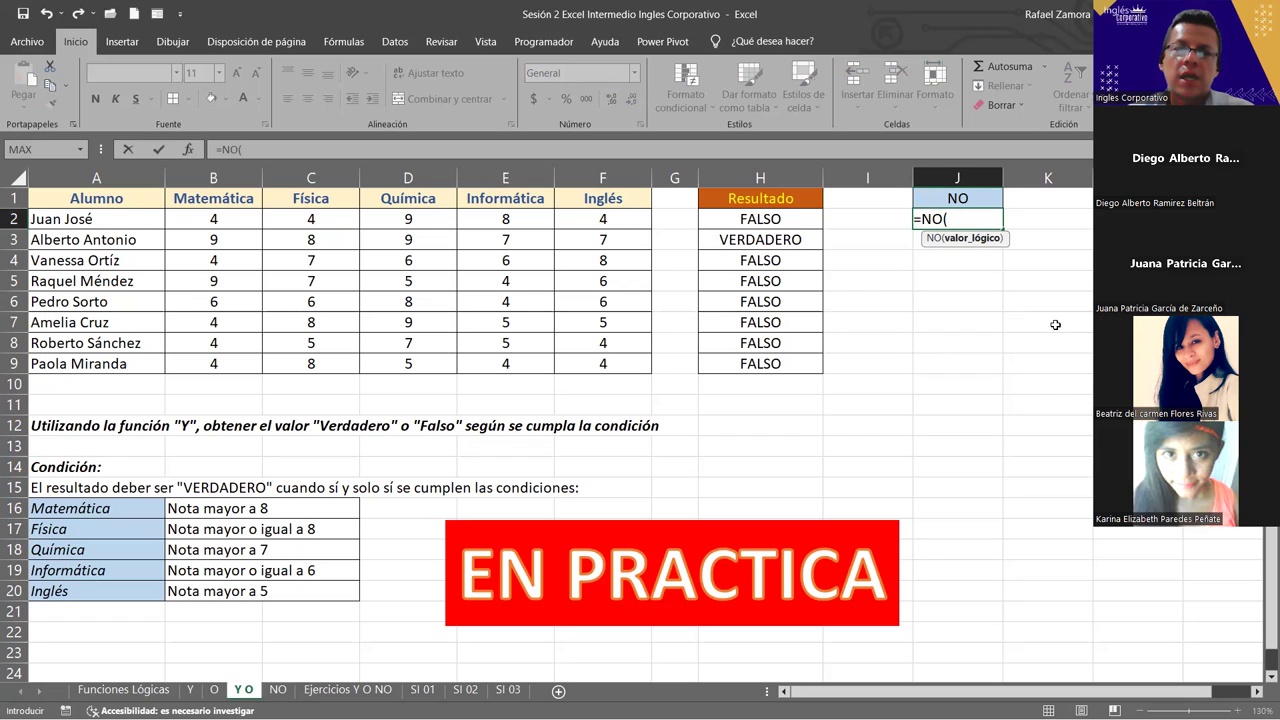
pyautogui.click(807, 222)
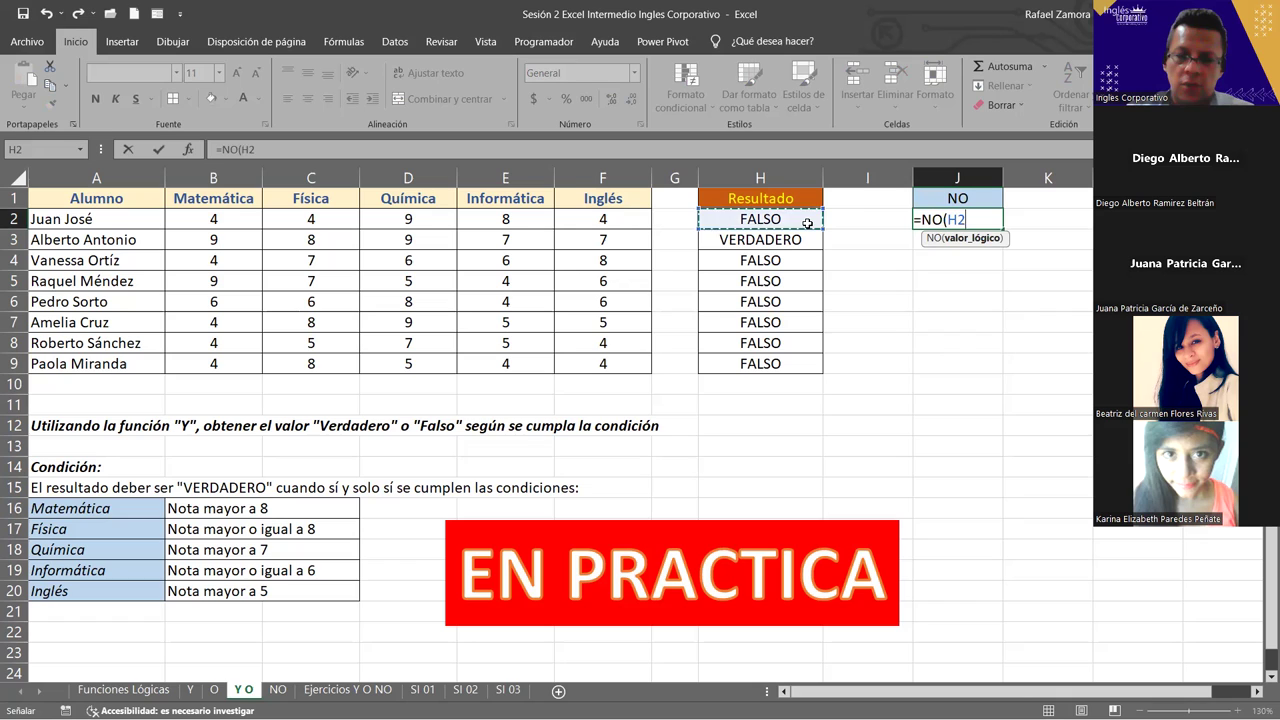
pyautogui.write(')')
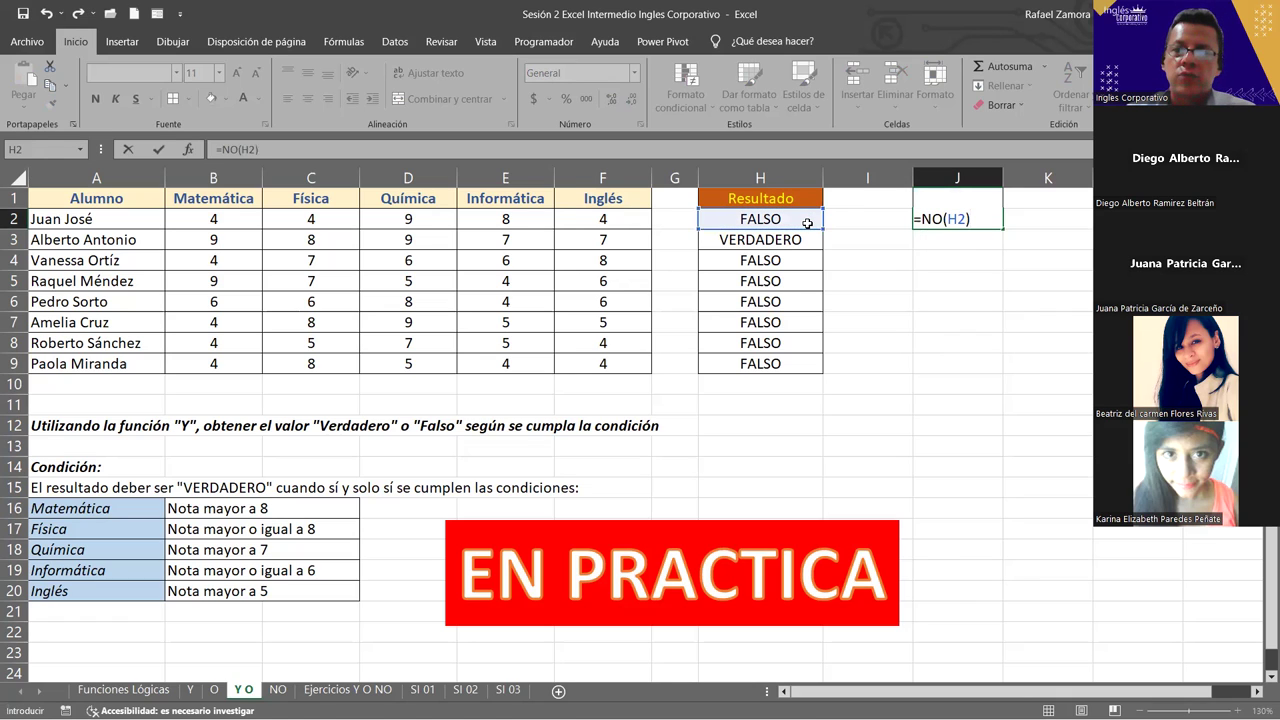
pyautogui.press('Return')
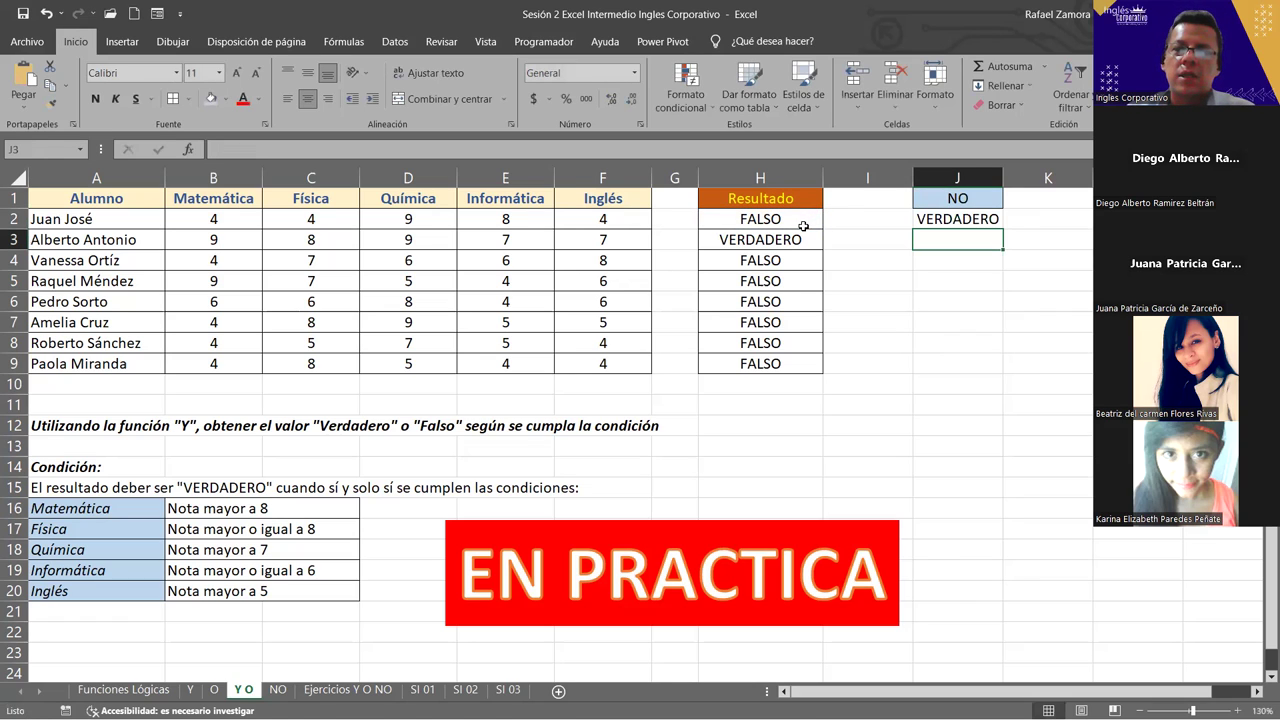
# - Fill the NO formula down to J9 and compare it with the Y formula in H2
pyautogui.click(994, 222)
pyautogui.moveTo(1001, 231); pyautogui.dragTo(958, 378)
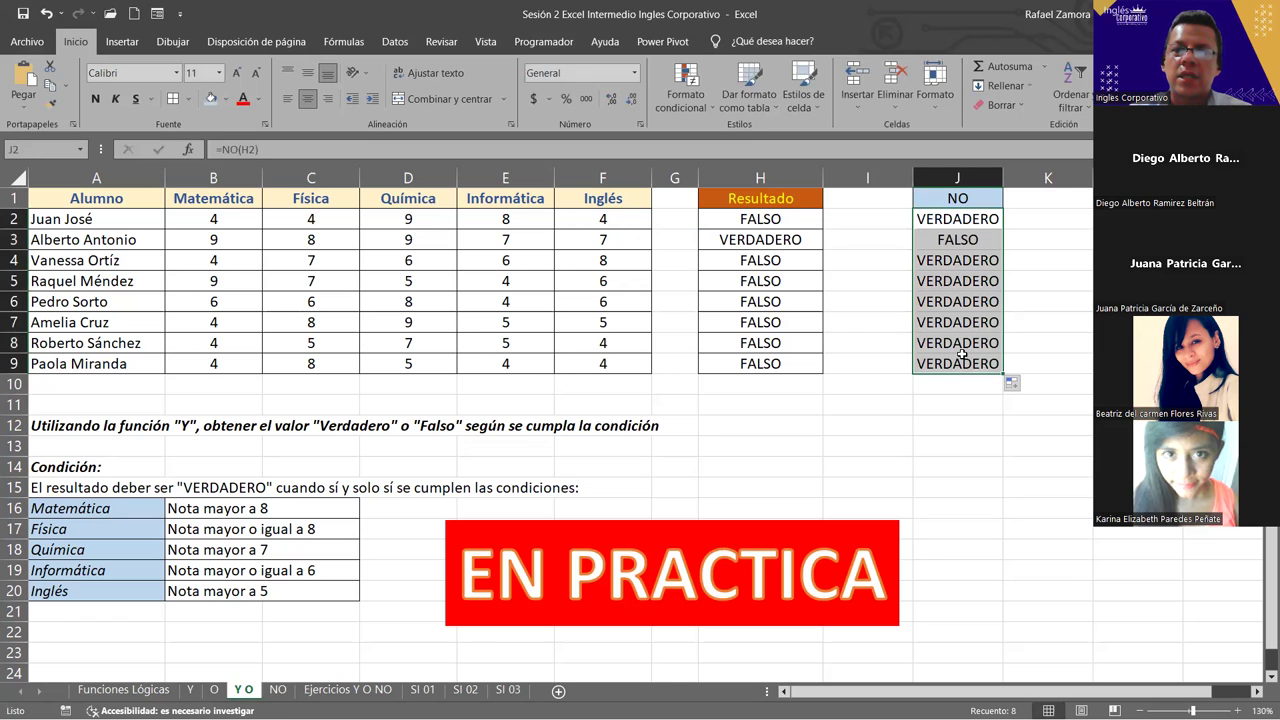
pyautogui.click(804, 220)
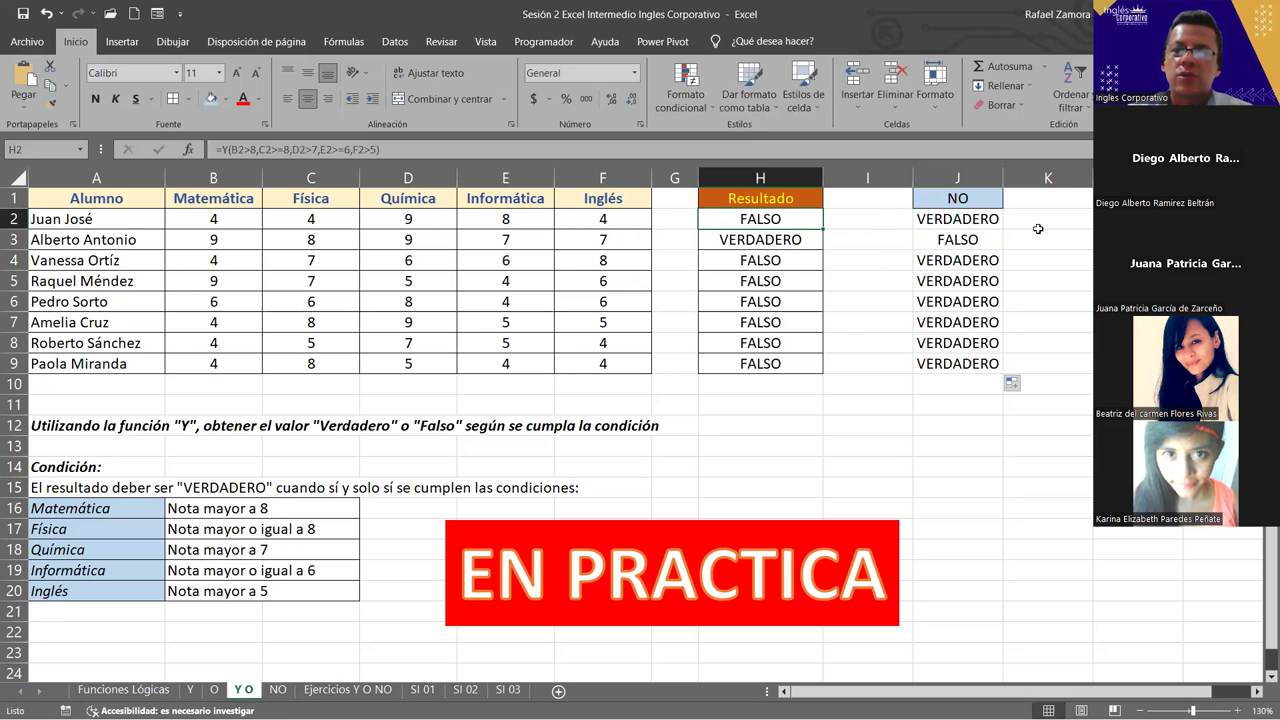
pyautogui.click(973, 217)
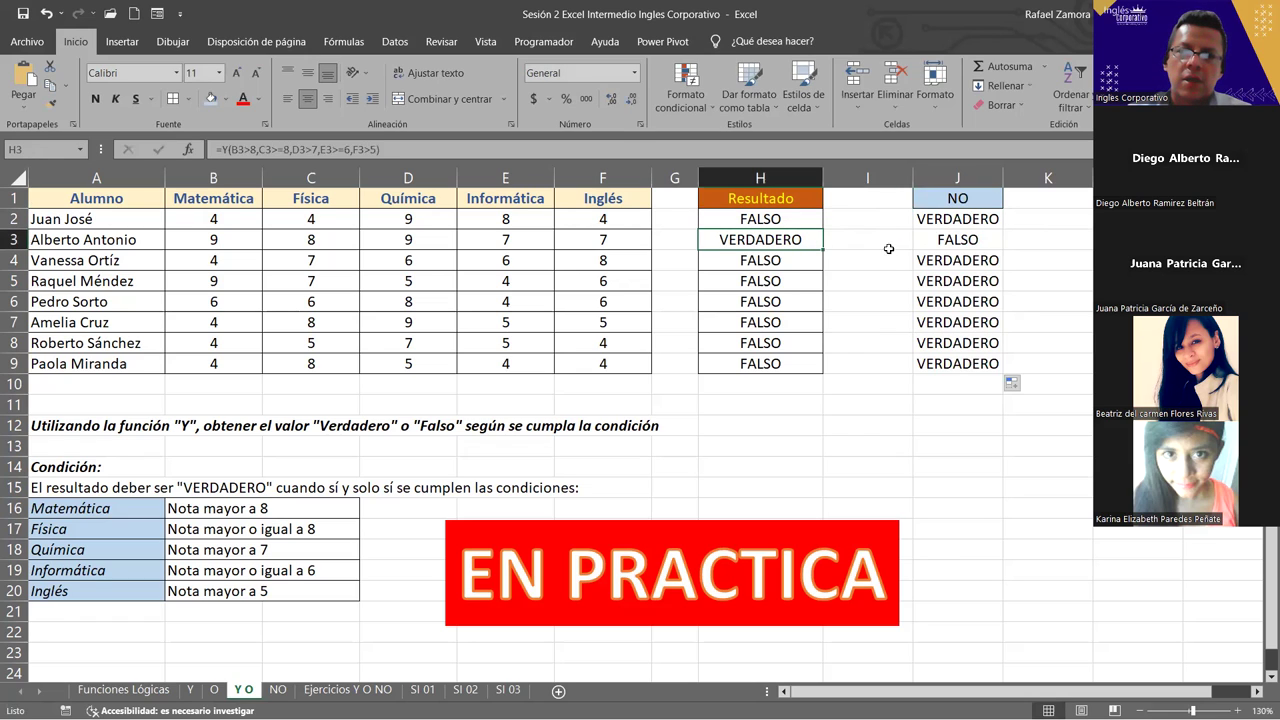
pyautogui.moveTo(805, 260); pyautogui.dragTo(795, 368)
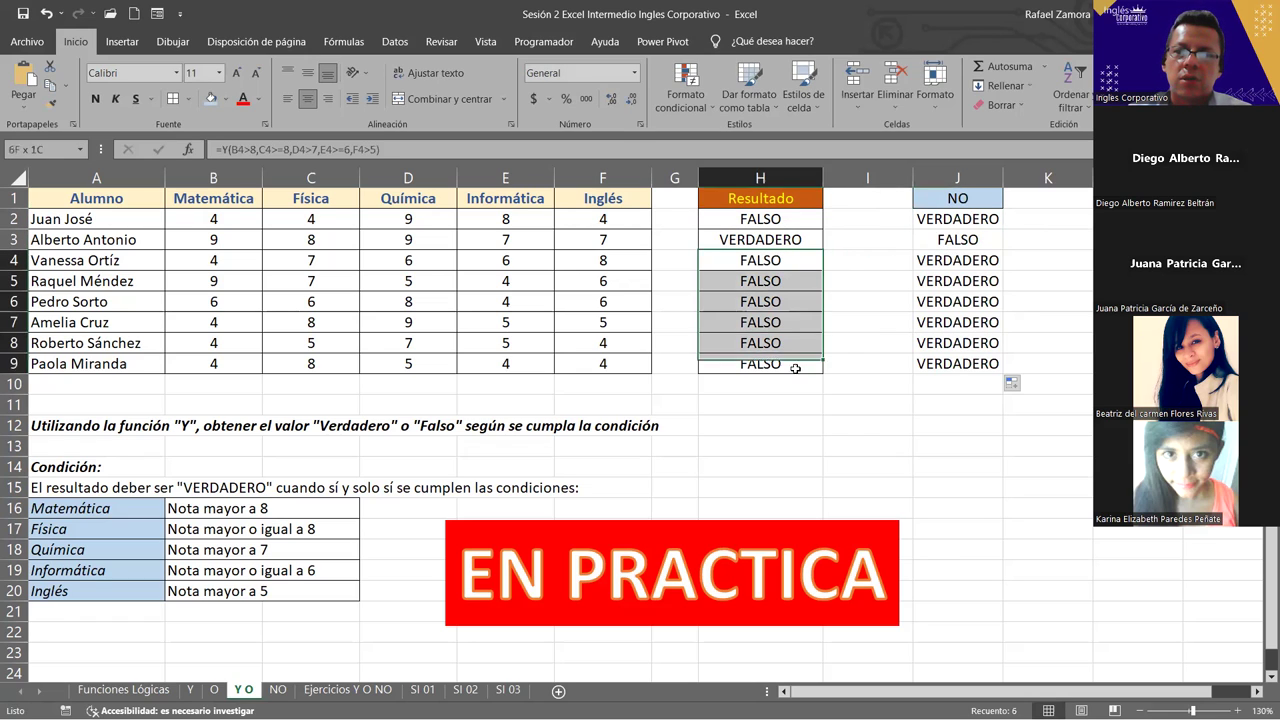
pyautogui.click(928, 266)
pyautogui.click(953, 421)
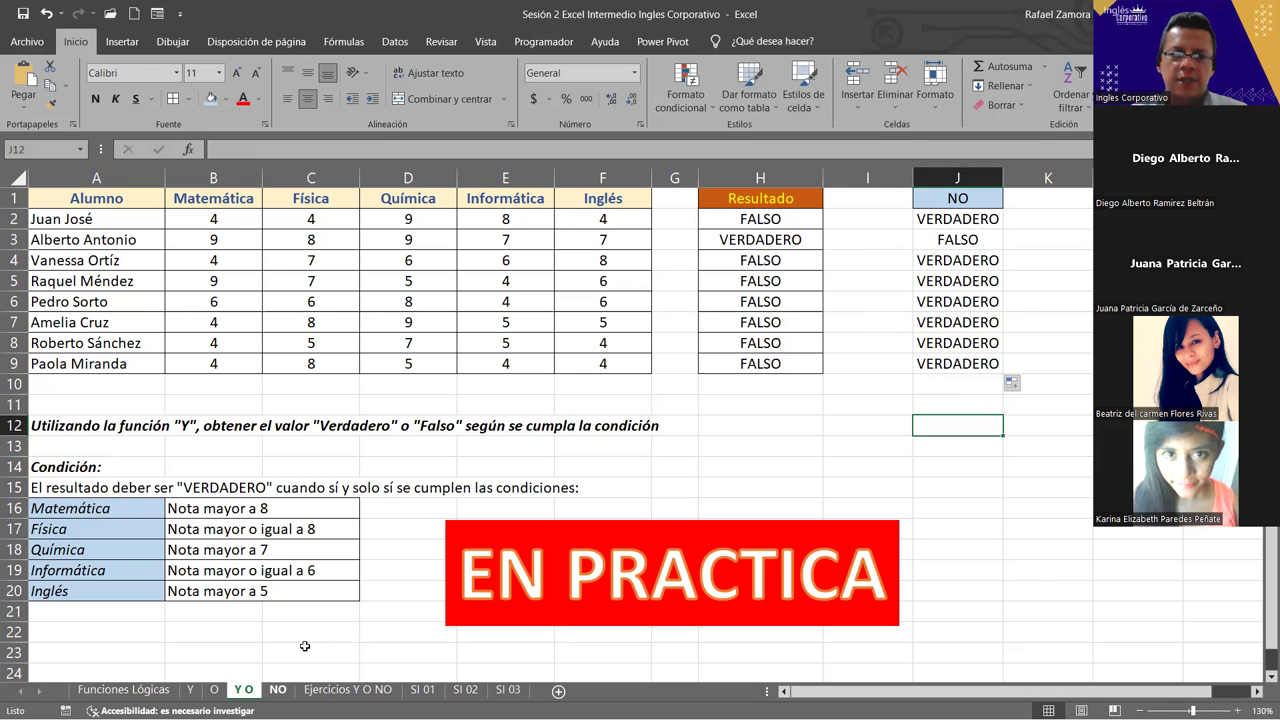
pyautogui.hotkey('ctrl', 'pagedown')
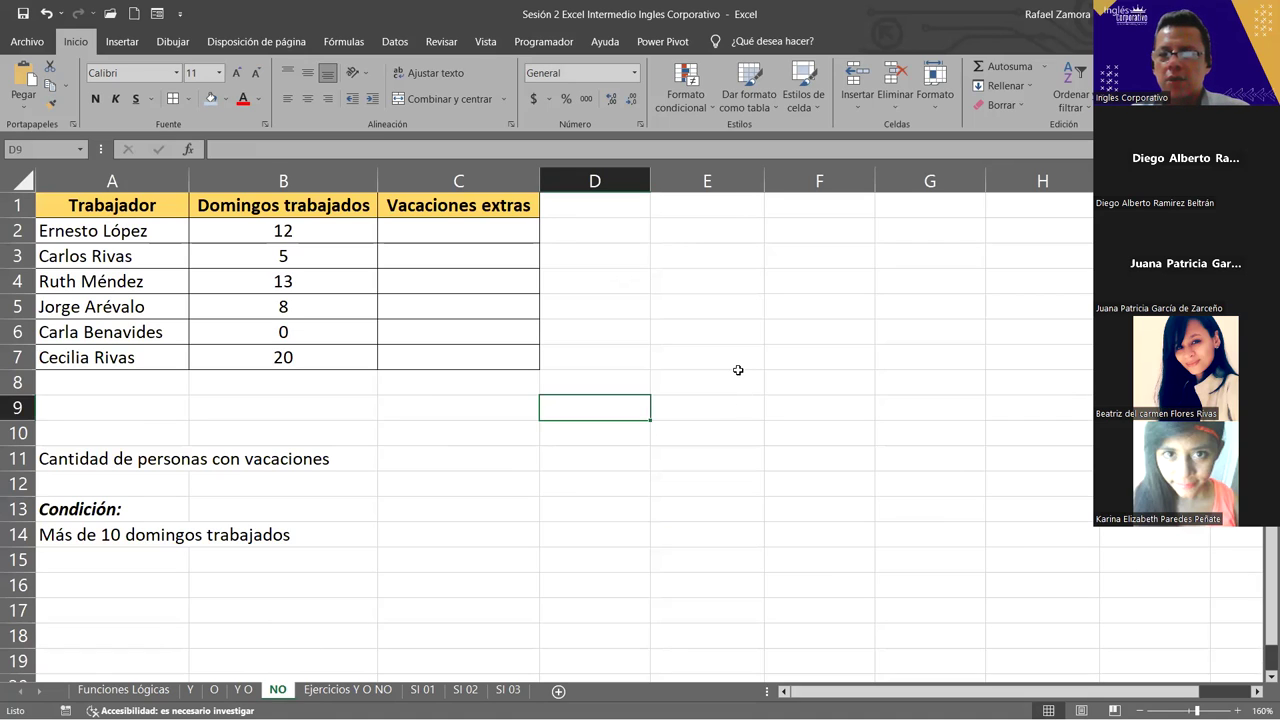
pyautogui.click(738, 372)
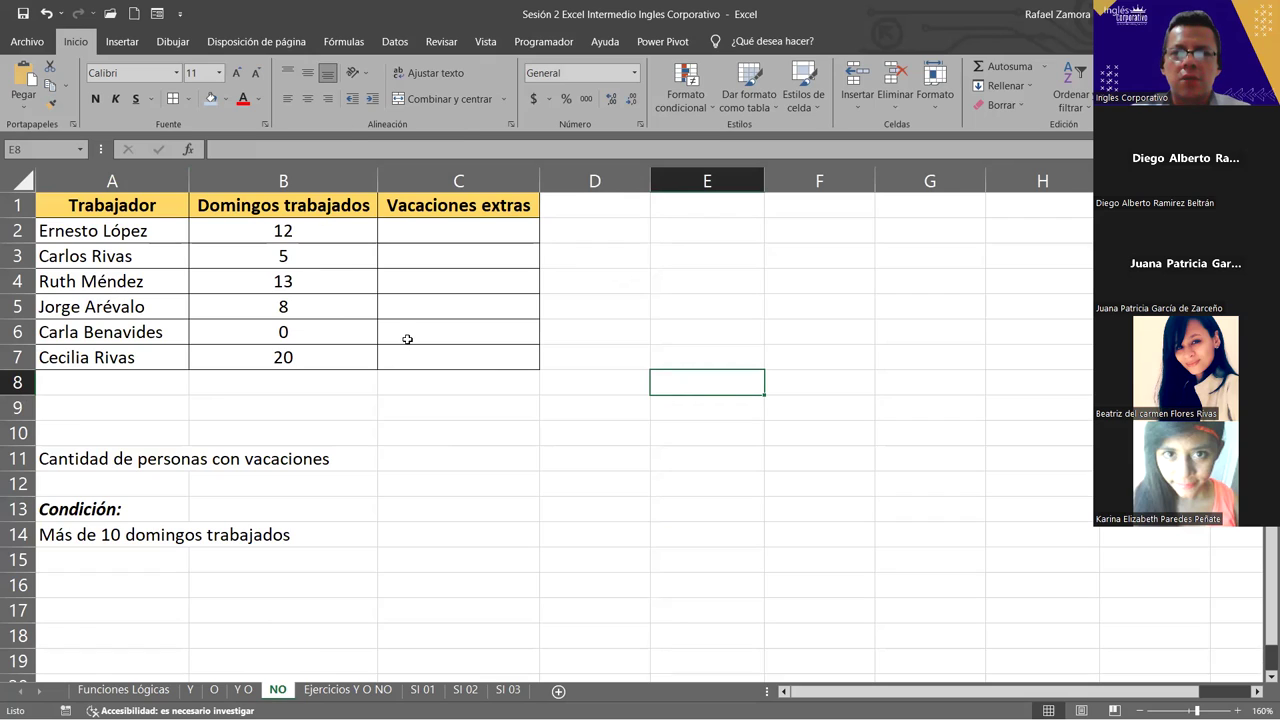
pyautogui.moveTo(77, 533); pyautogui.dragTo(292, 533)
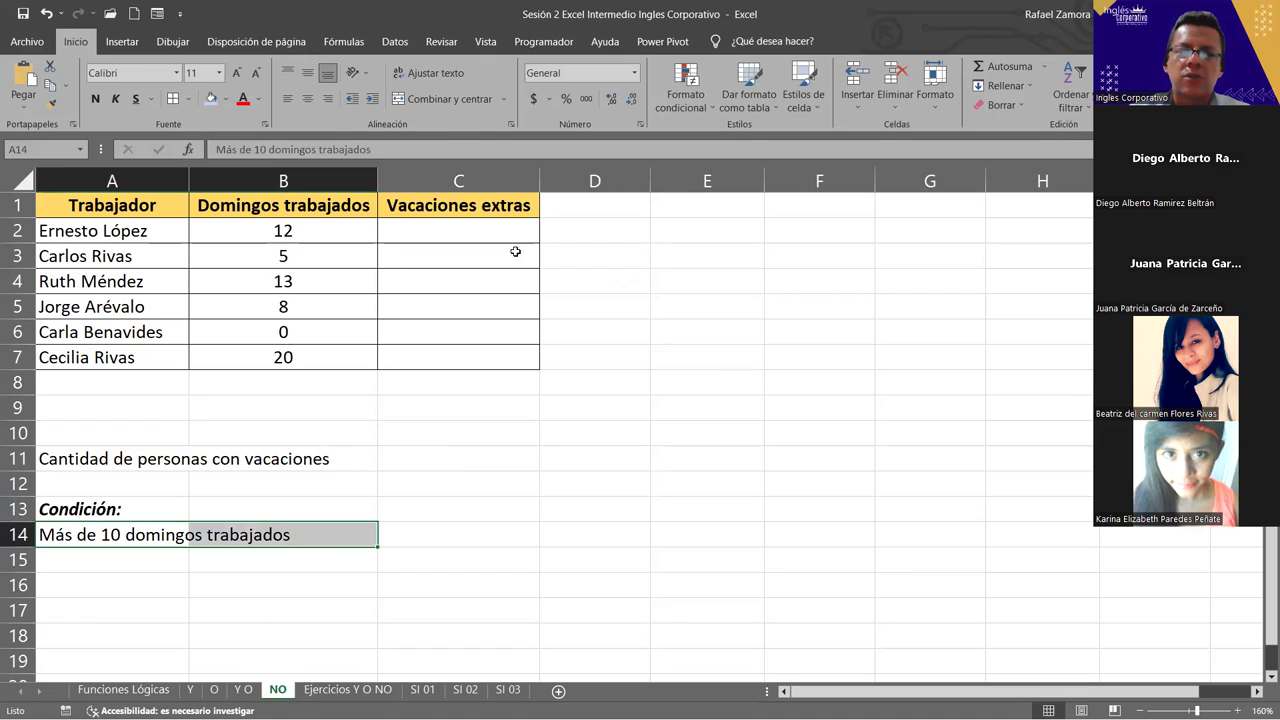
pyautogui.click(471, 231)
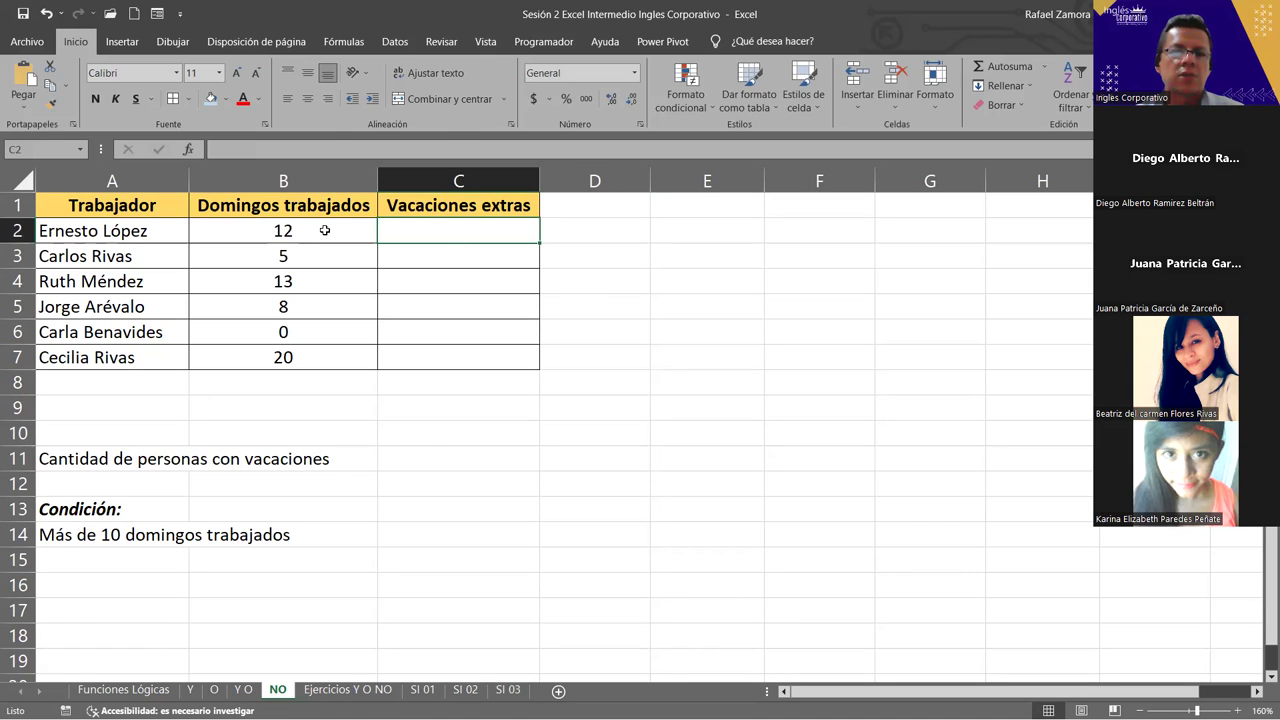
pyautogui.keyDown('ctrl'); pyautogui.click(448, 288); pyautogui.keyUp('ctrl')
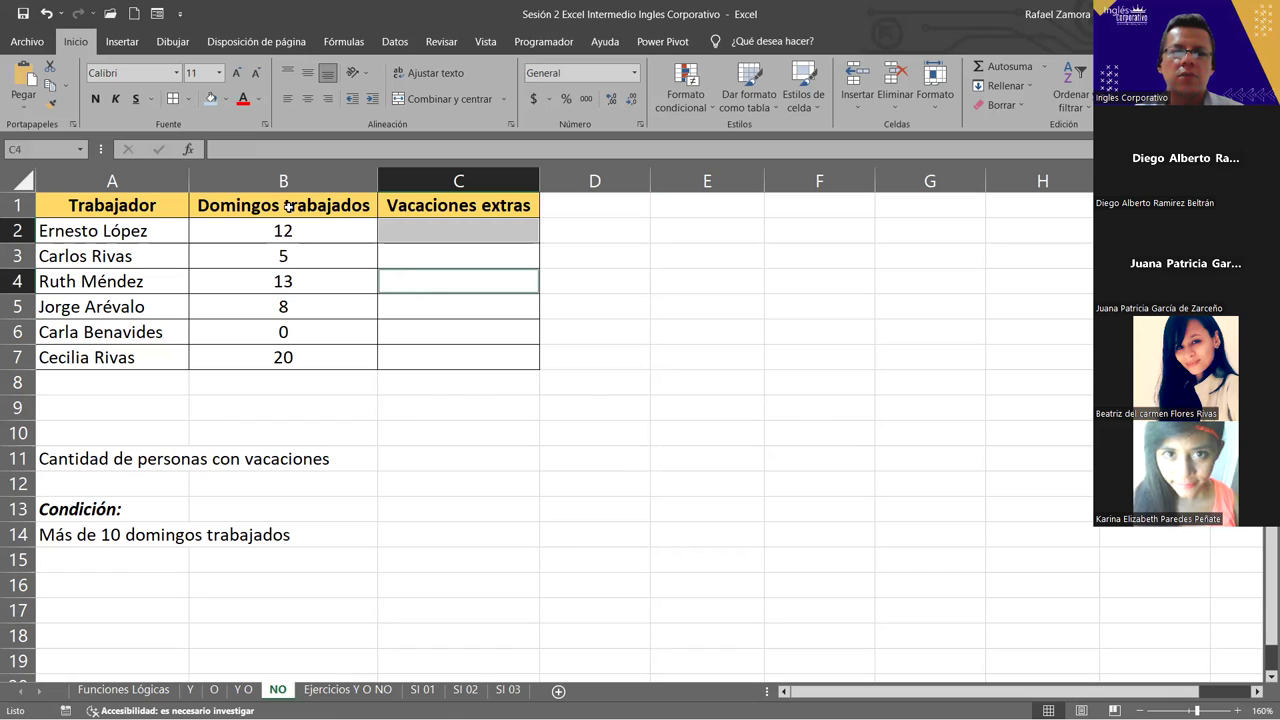
pyautogui.keyDown('ctrl'); pyautogui.click(438, 358); pyautogui.keyUp('ctrl')
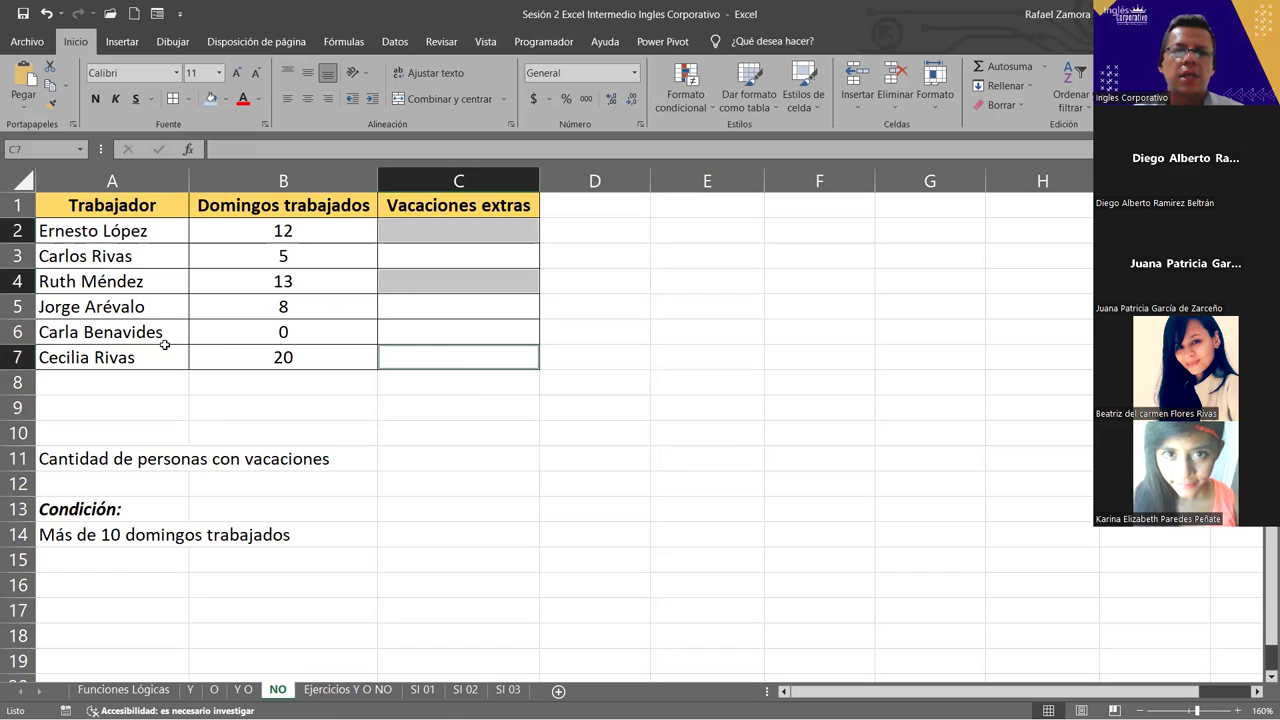
pyautogui.keyDown('ctrl'); pyautogui.click(466, 446); pyautogui.keyUp('ctrl')
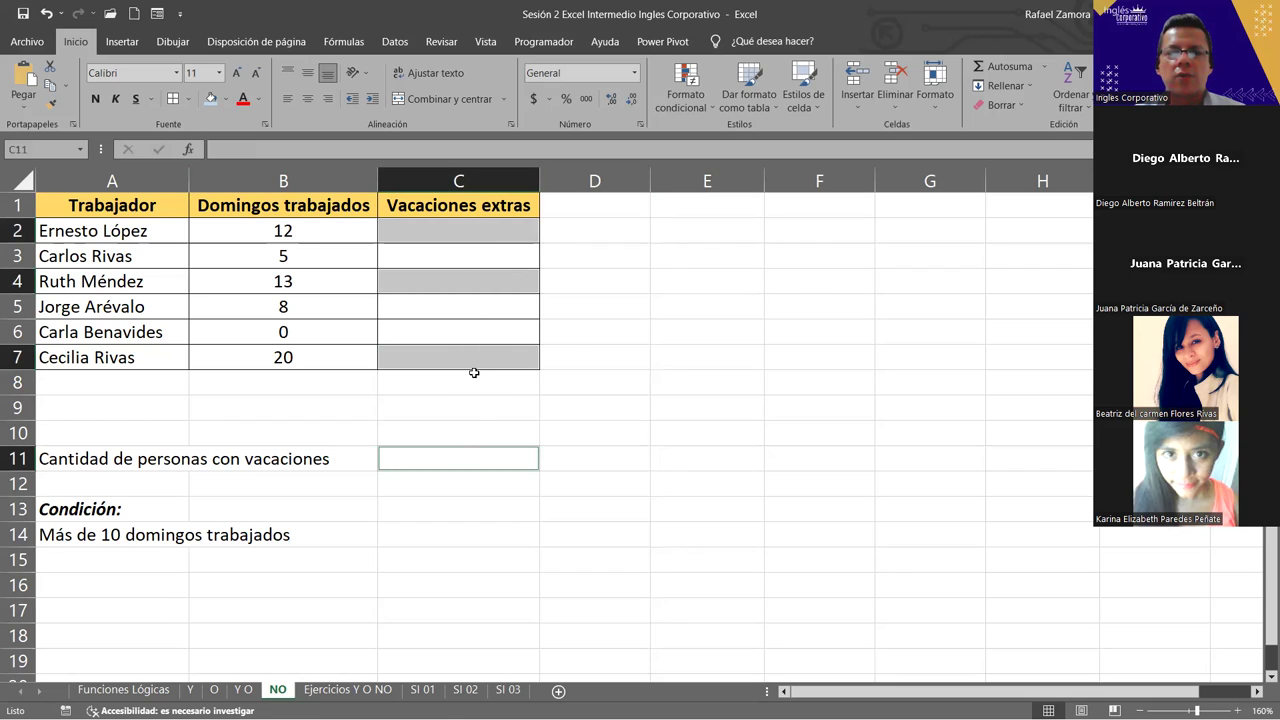
pyautogui.click(658, 325)
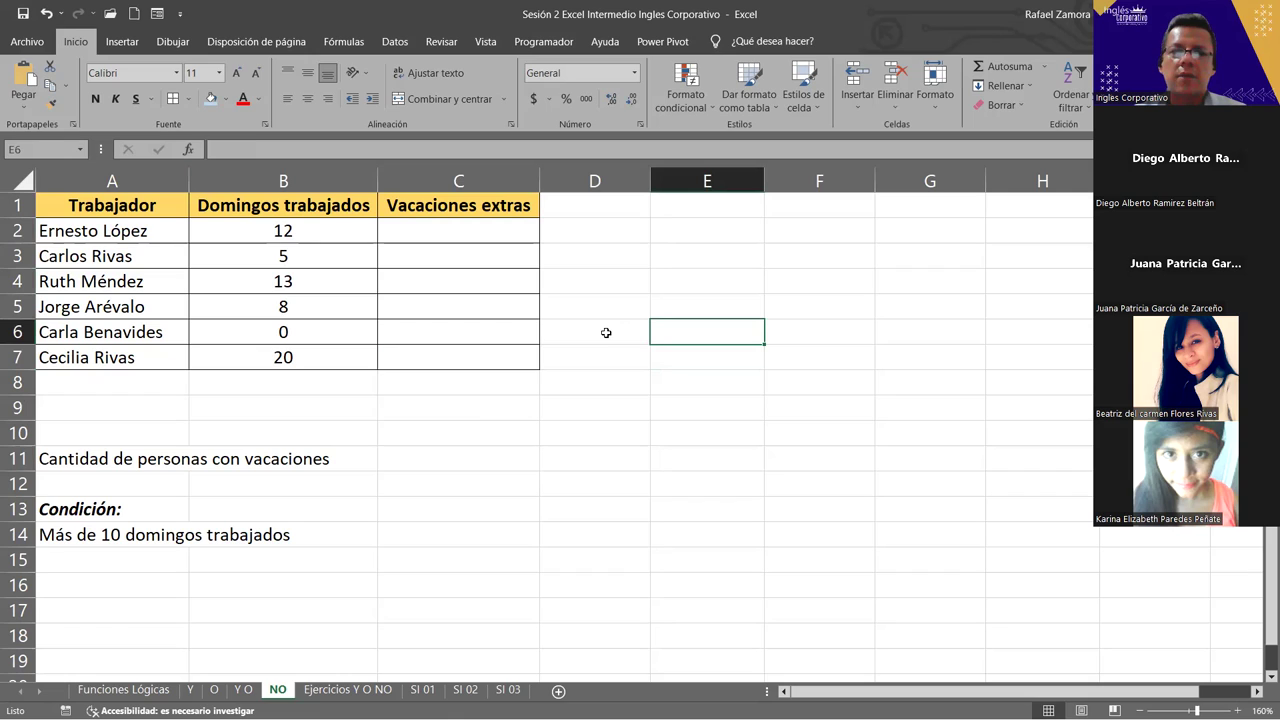
pyautogui.click(468, 388)
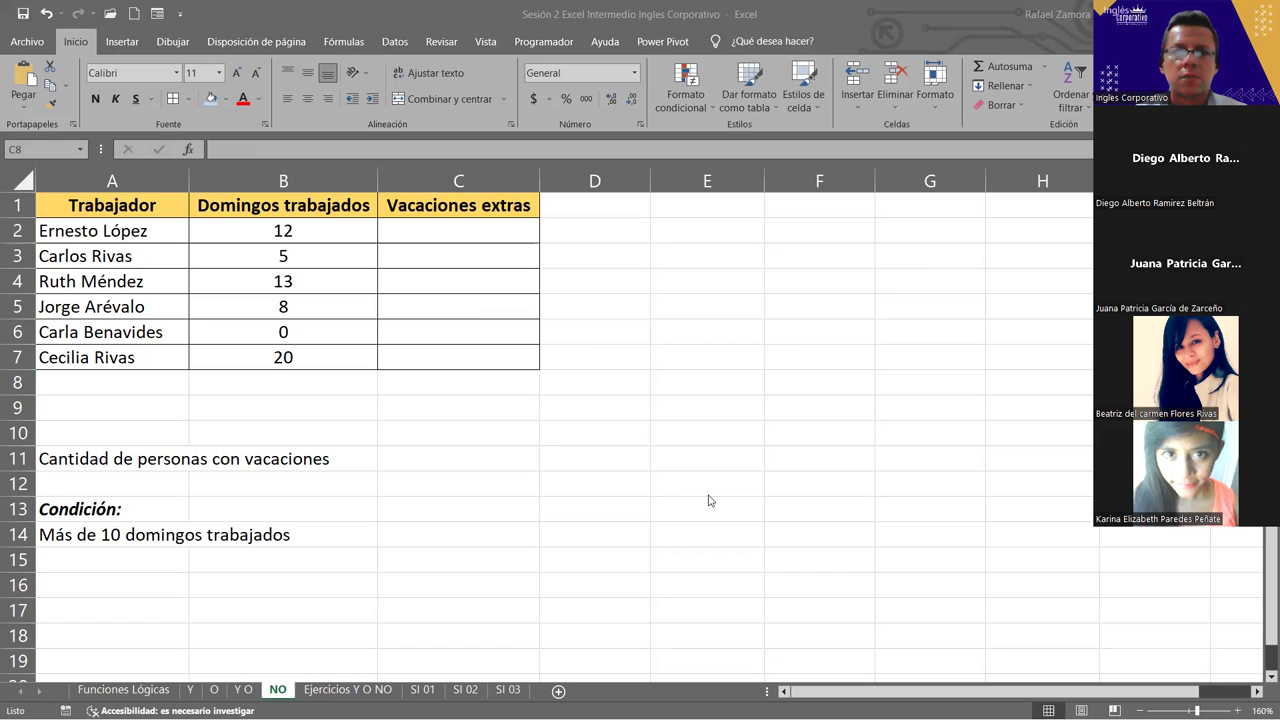
pyautogui.click(708, 489)
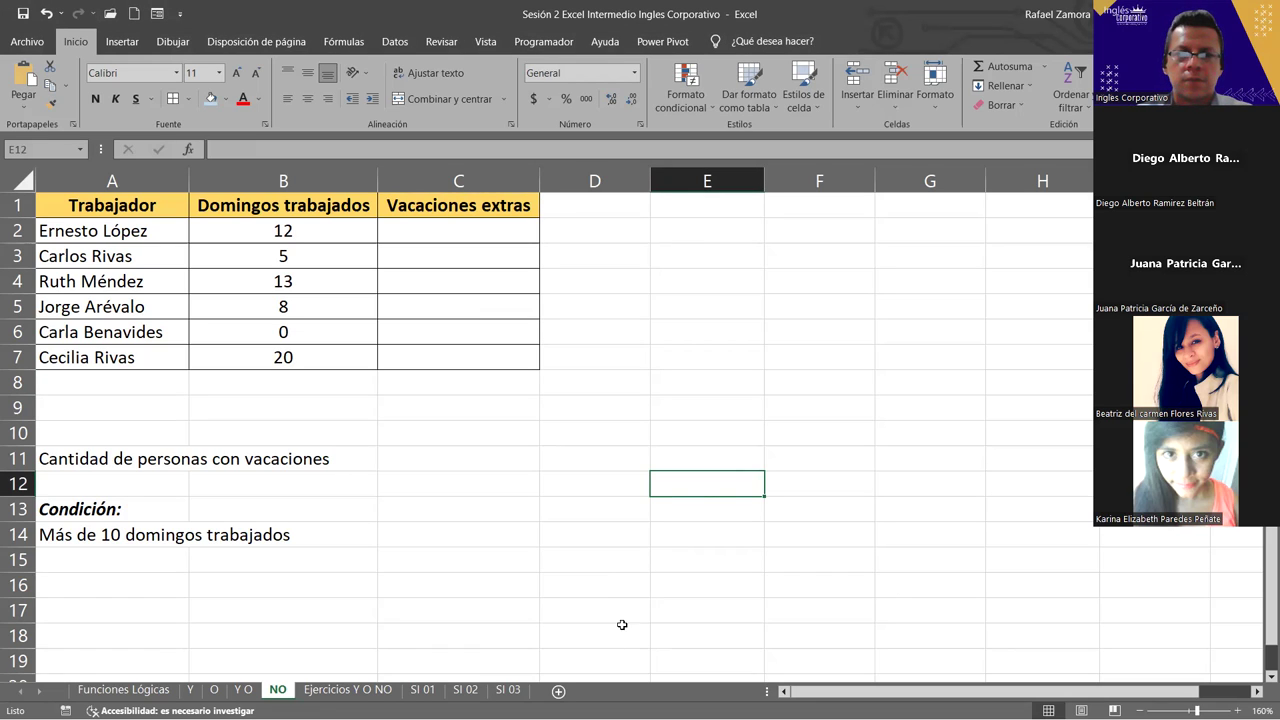
# - Copy the EN PRACTICA banner from the Y O sheet onto the NO sheet, placed beside the condition rows
pyautogui.hotkey('ctrl', 'pageup')
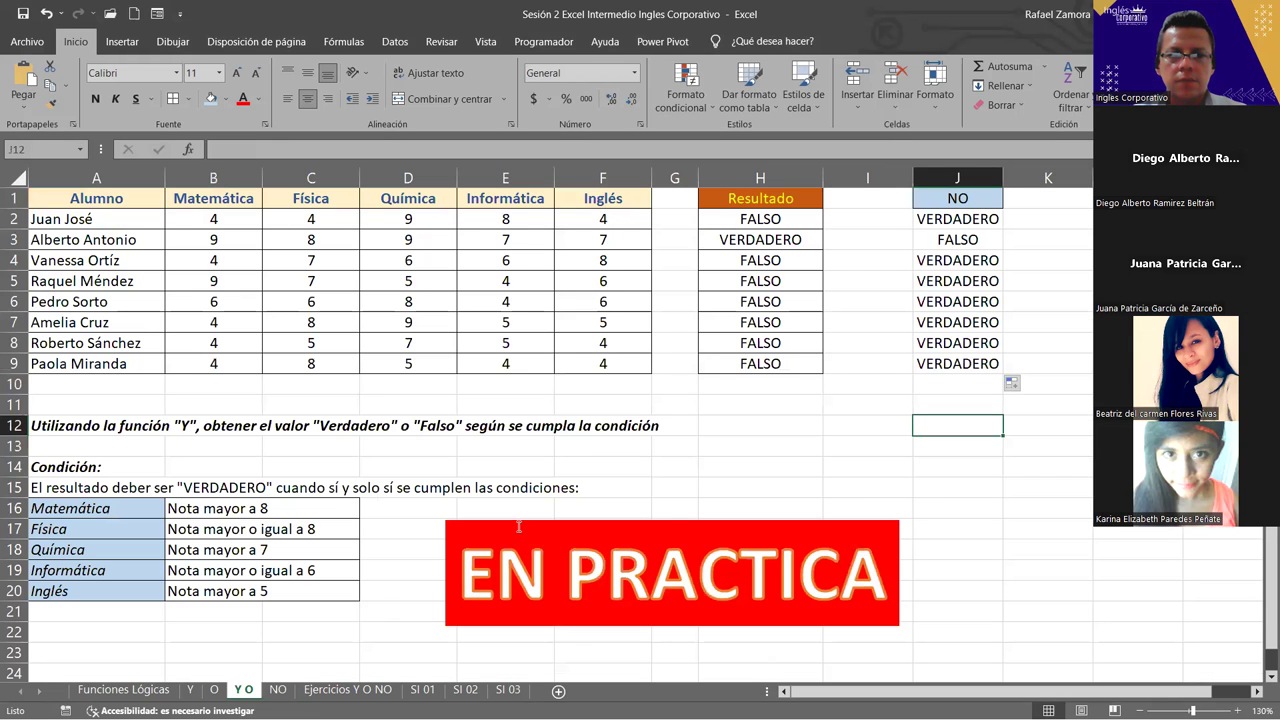
pyautogui.click(517, 535)
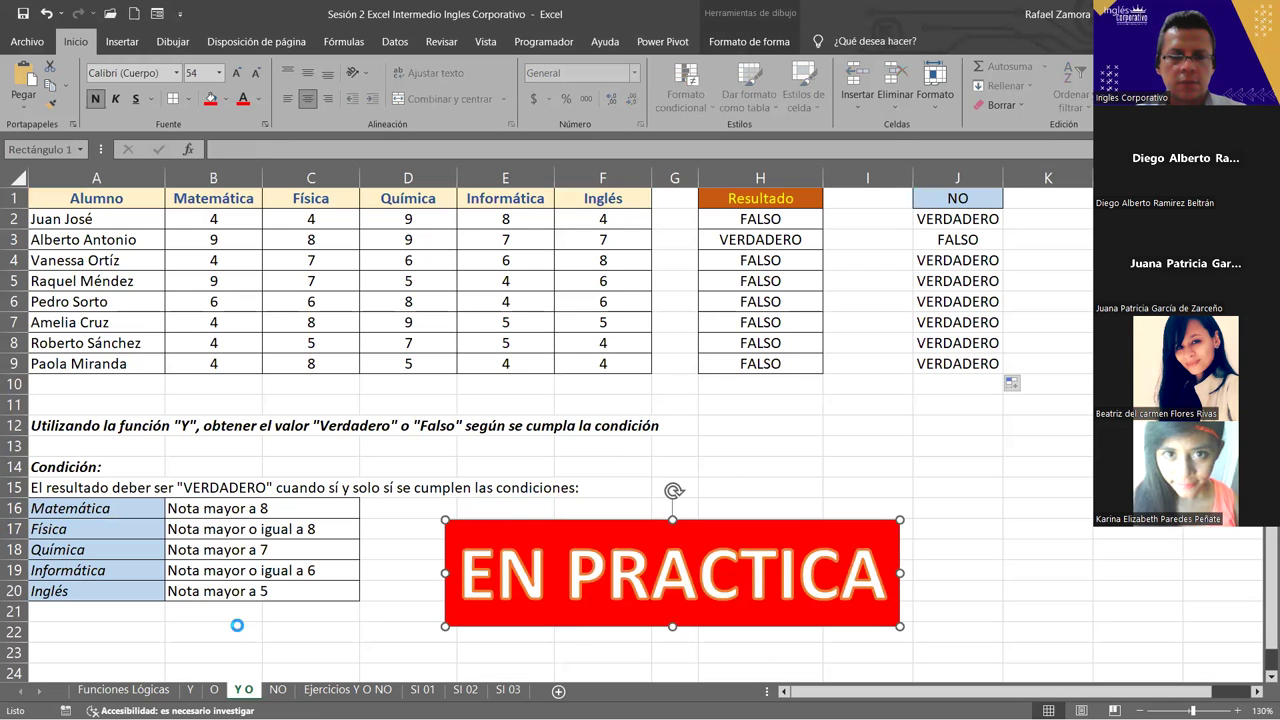
pyautogui.press('Delete')
pyautogui.hotkey('ctrl', 'pagedown')
pyautogui.click(552, 551)
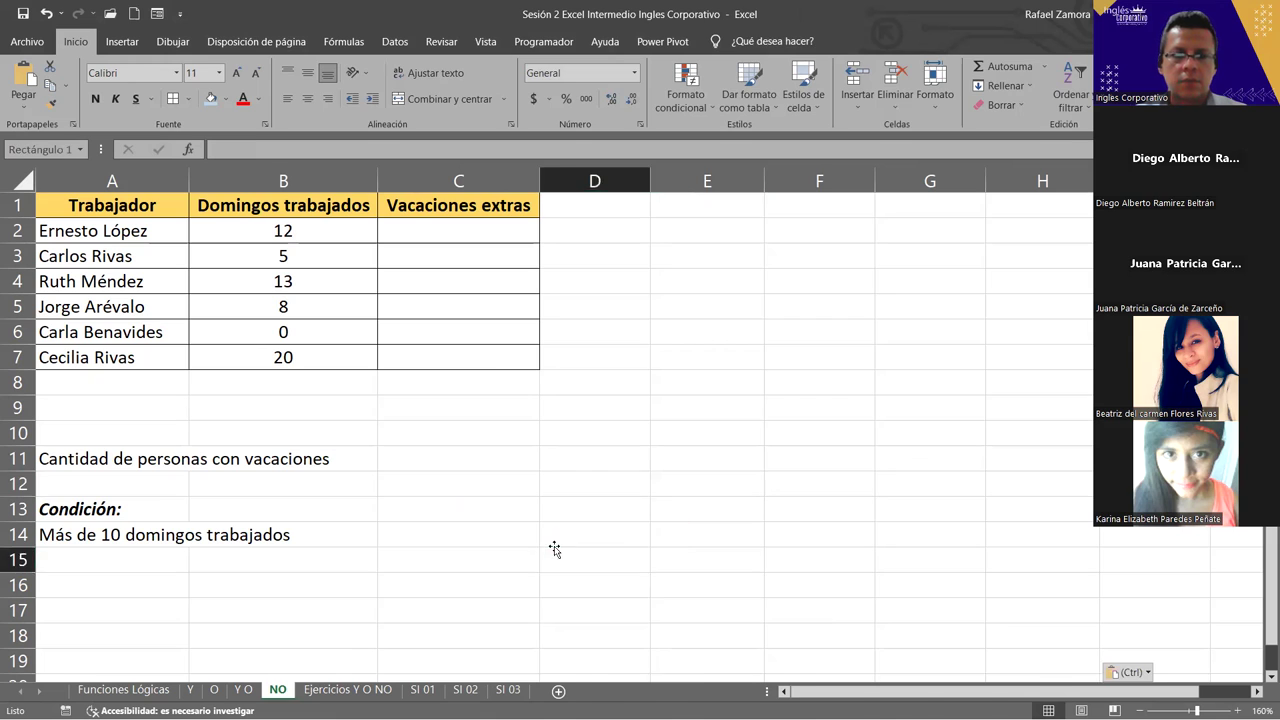
pyautogui.hotkey('ctrl', 'v')
pyautogui.moveTo(694, 551); pyautogui.dragTo(534, 448)
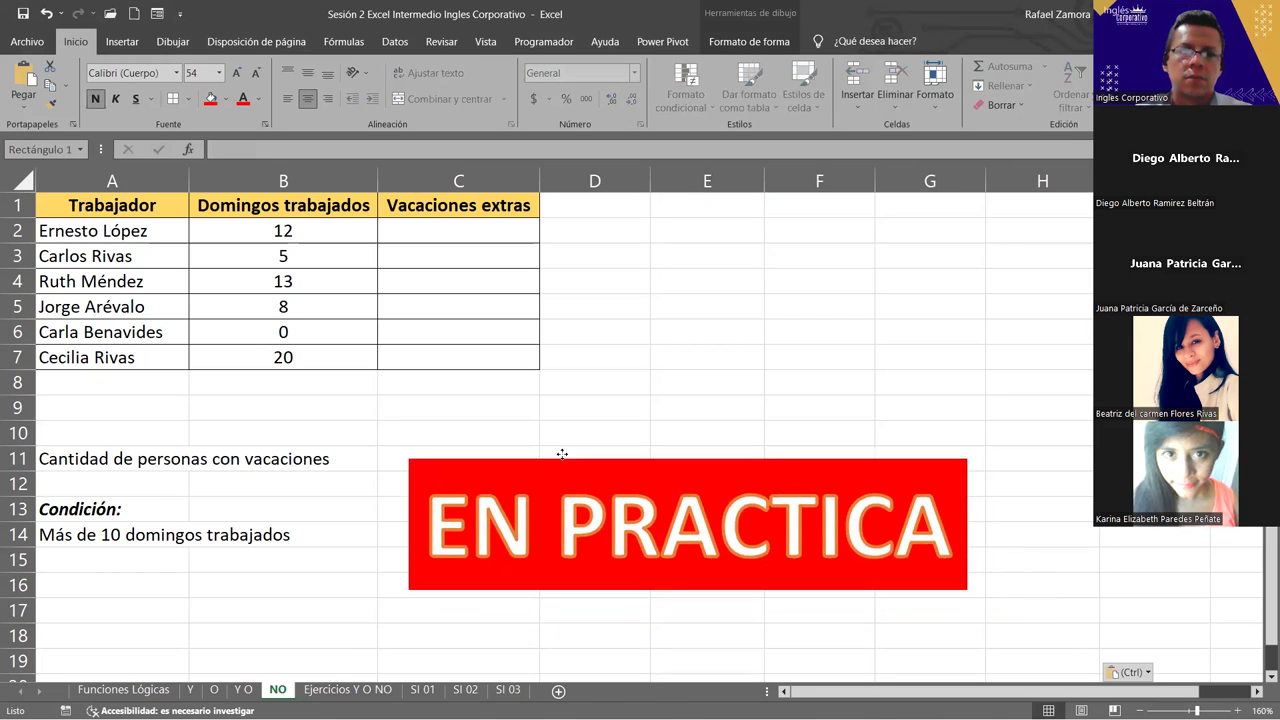
pyautogui.click(868, 603)
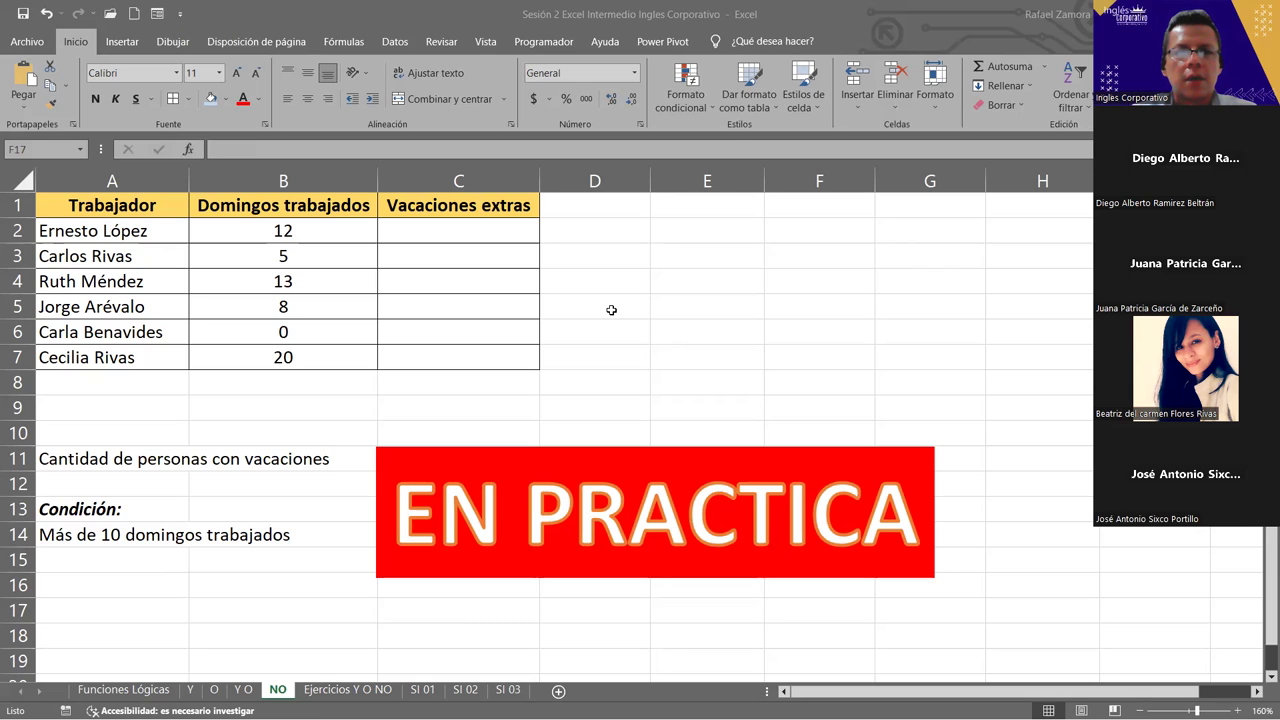
pyautogui.hotkey('alt', 'Tab')
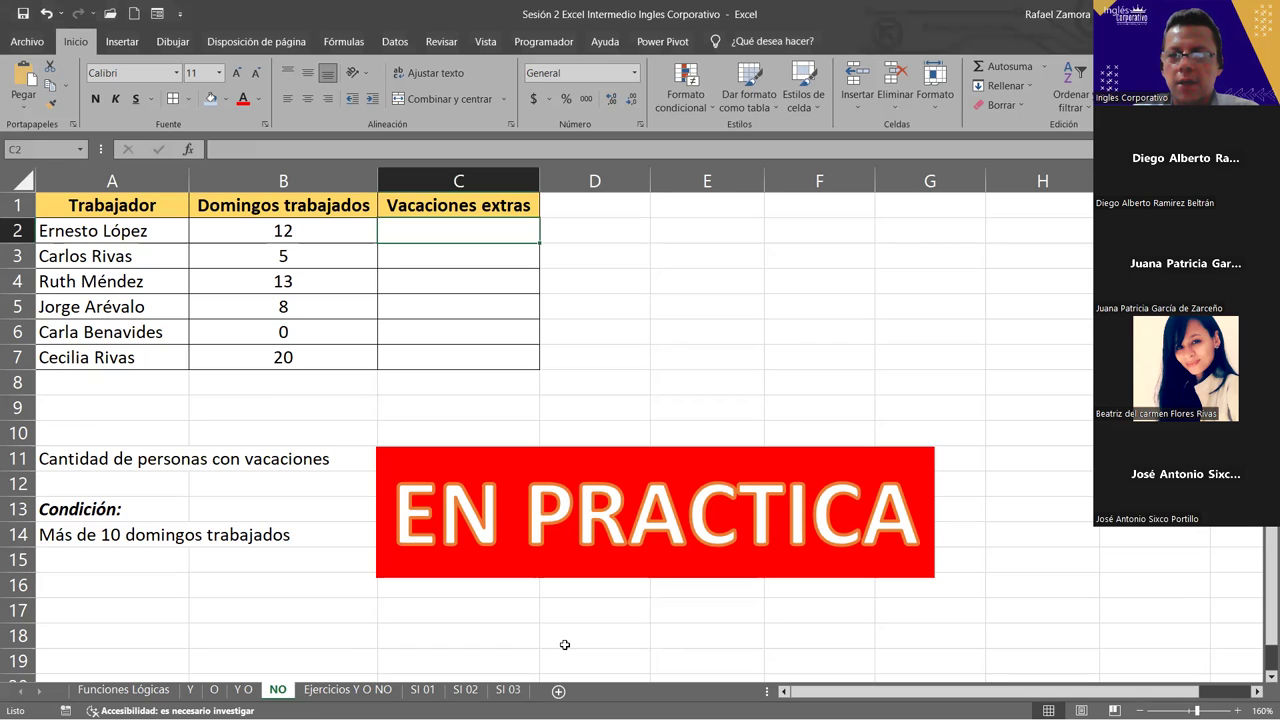
pyautogui.hotkey('alt', 'Tab')
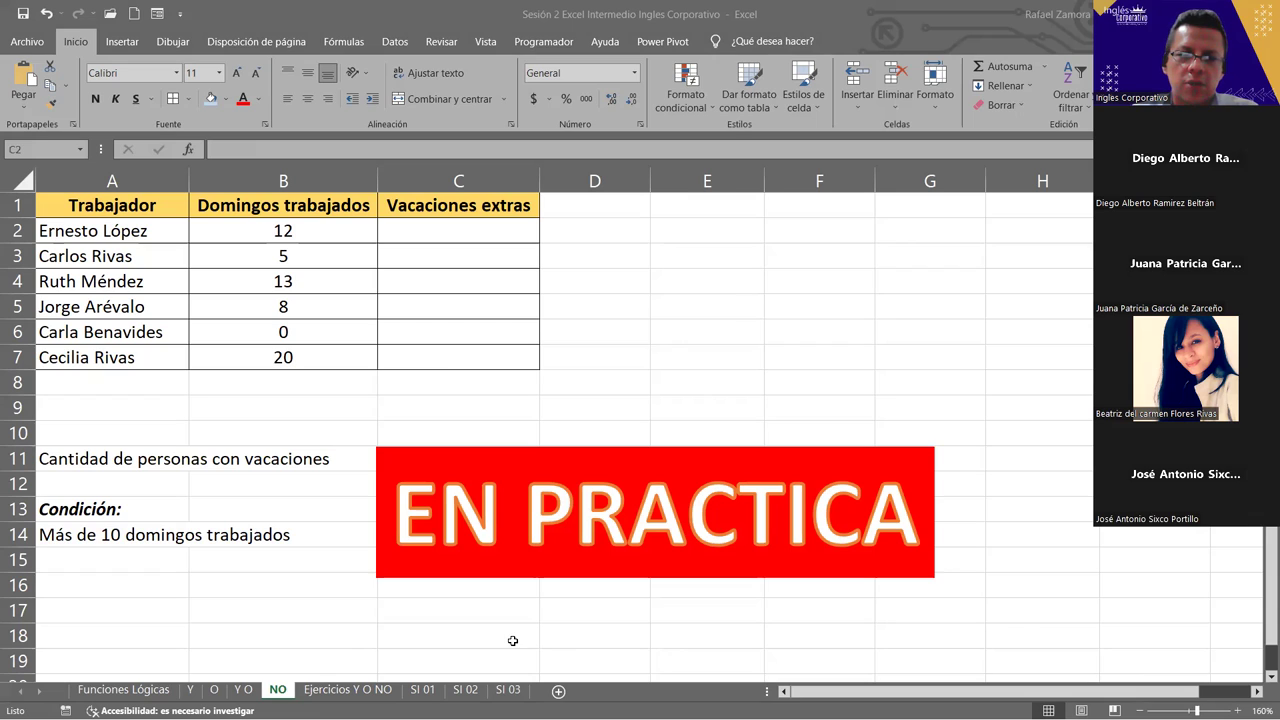
pyautogui.hotkey('alt', 'Tab')
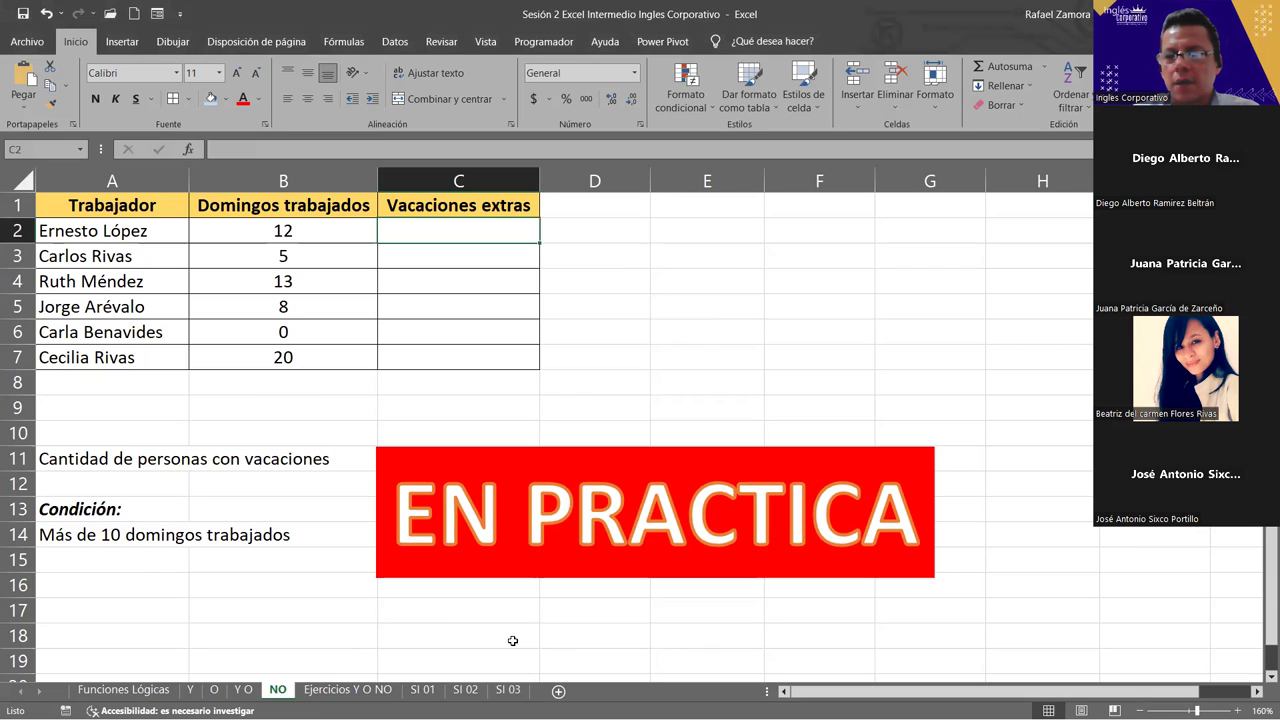
pyautogui.hotkey('alt', 'Tab')
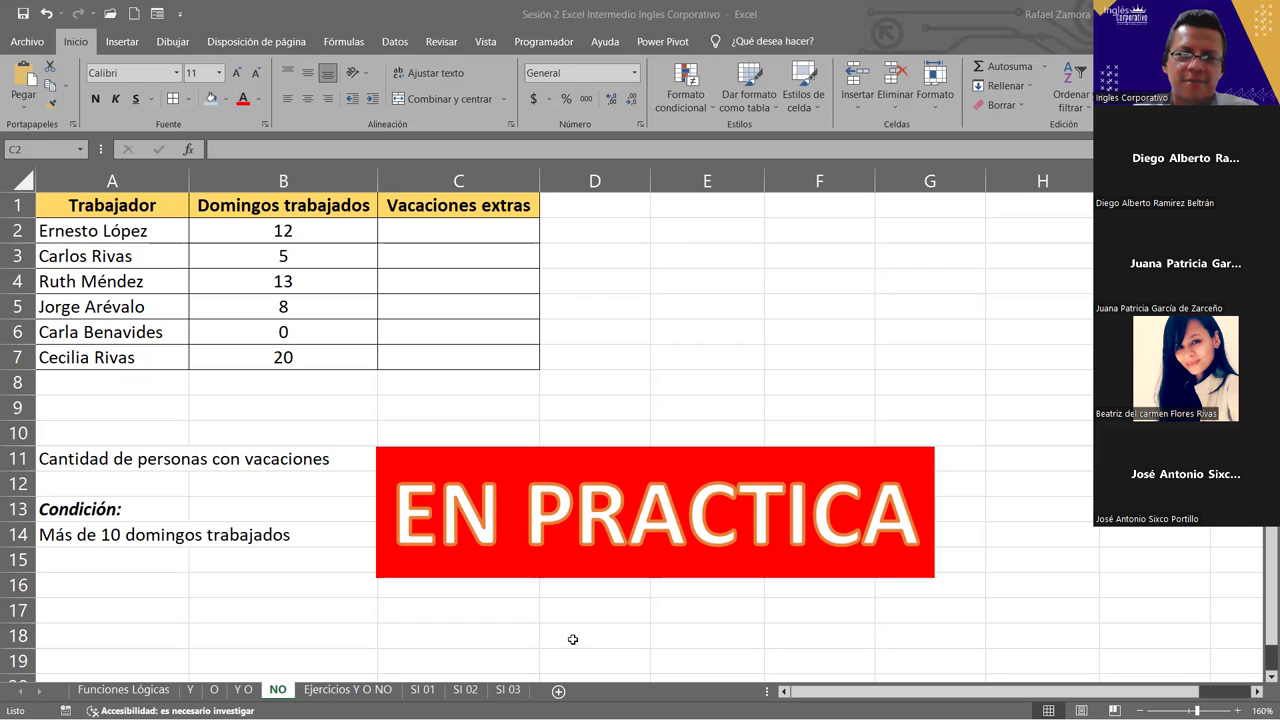
pyautogui.hotkey('alt', 'Tab')
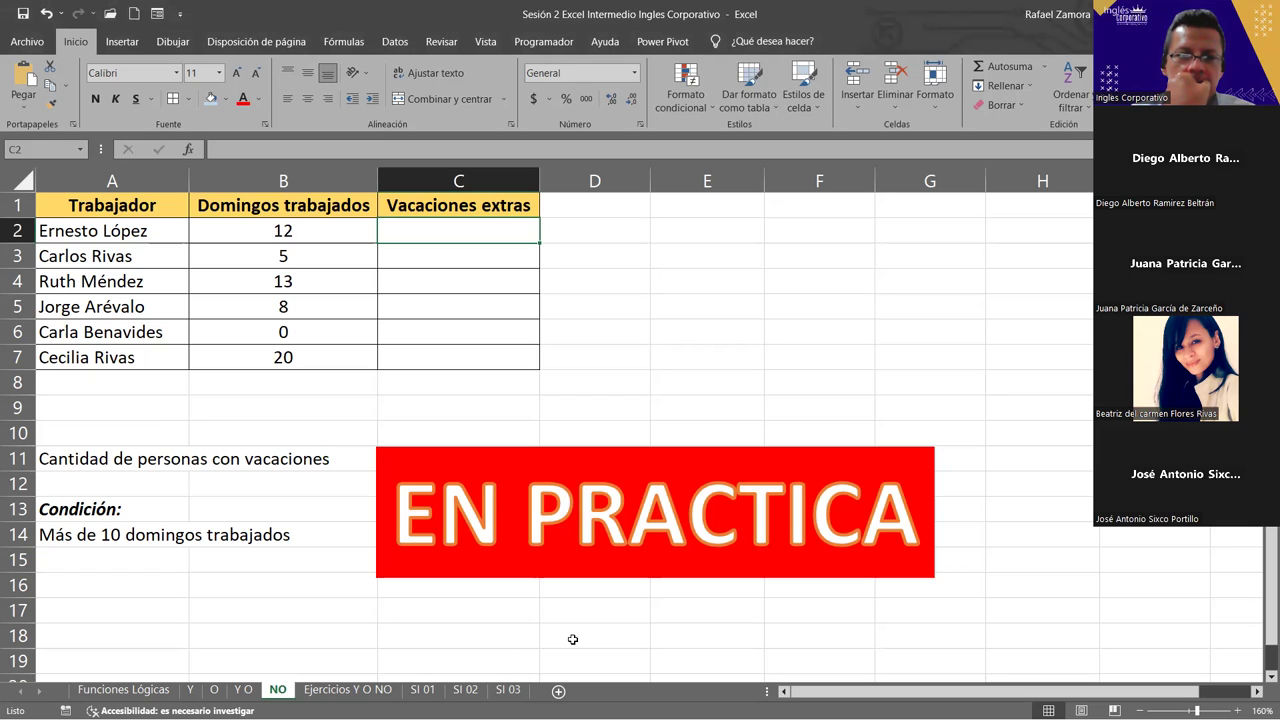
pyautogui.hotkey('alt', 'Tab')
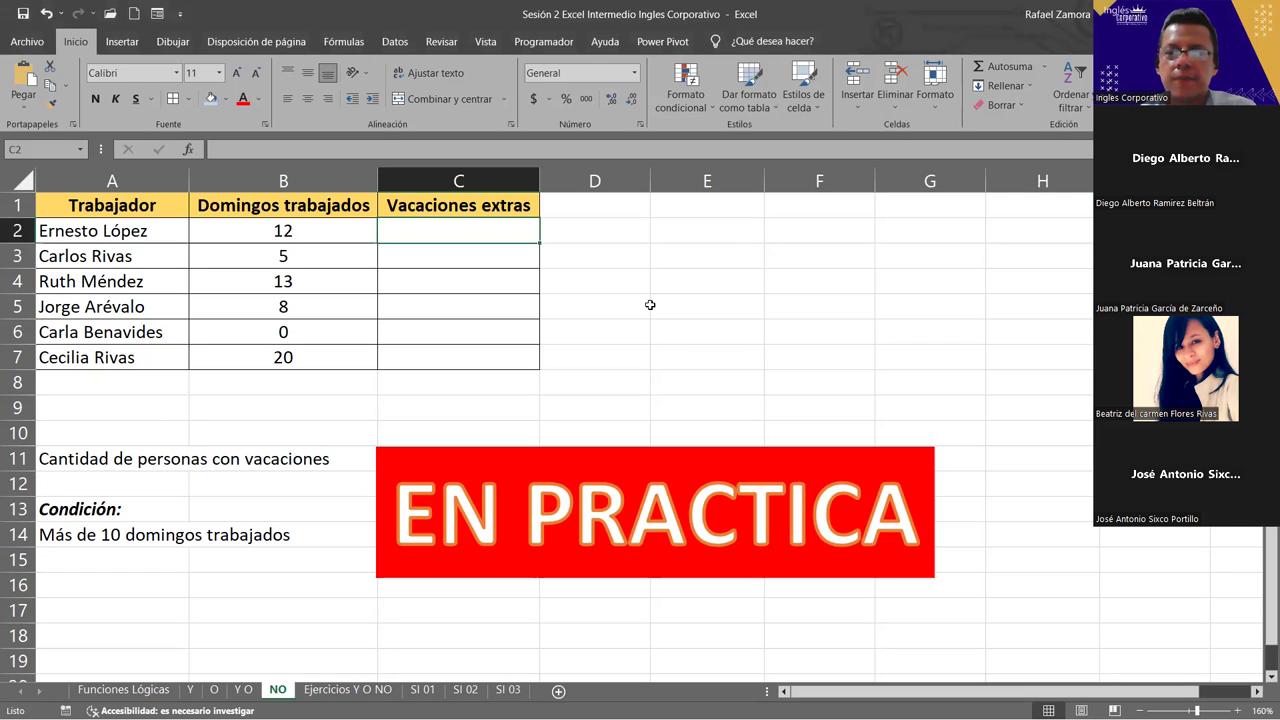
# - Enter =NO(B2<10) in C2, adding the missing B2 reference, so it returns VERDADERO
pyautogui.click(463, 254)
pyautogui.click(453, 230)
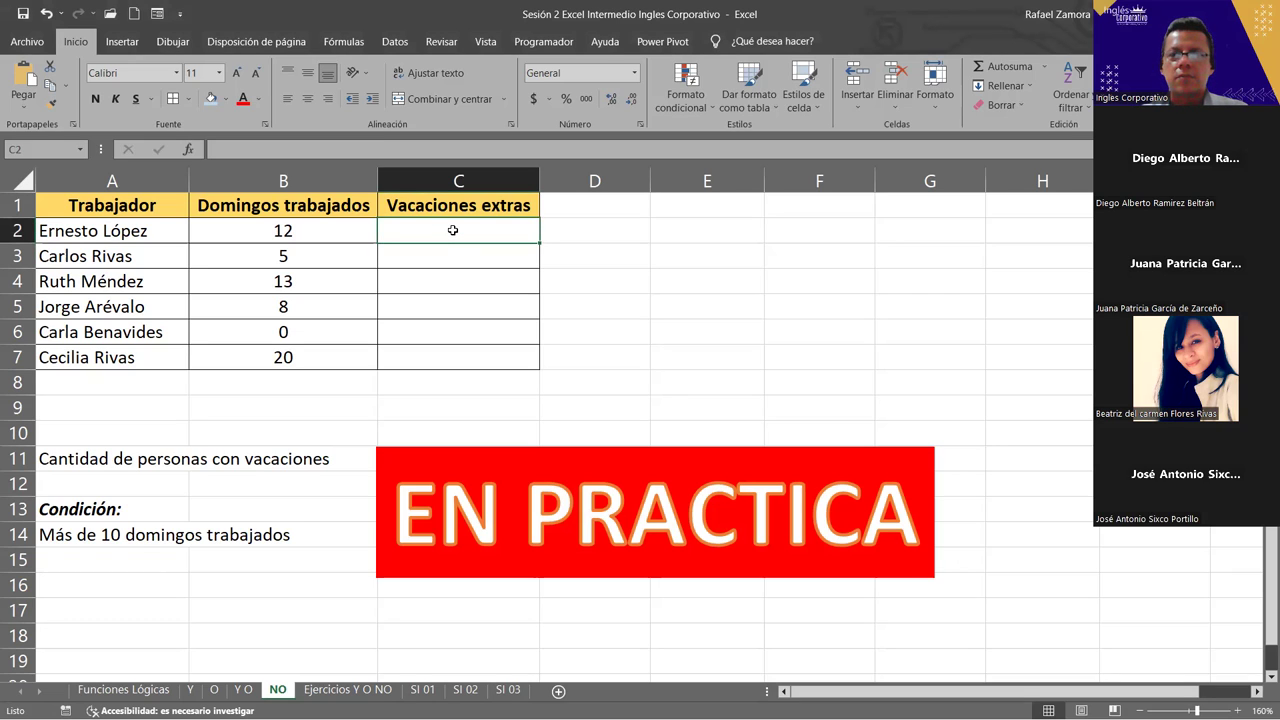
pyautogui.write('=')
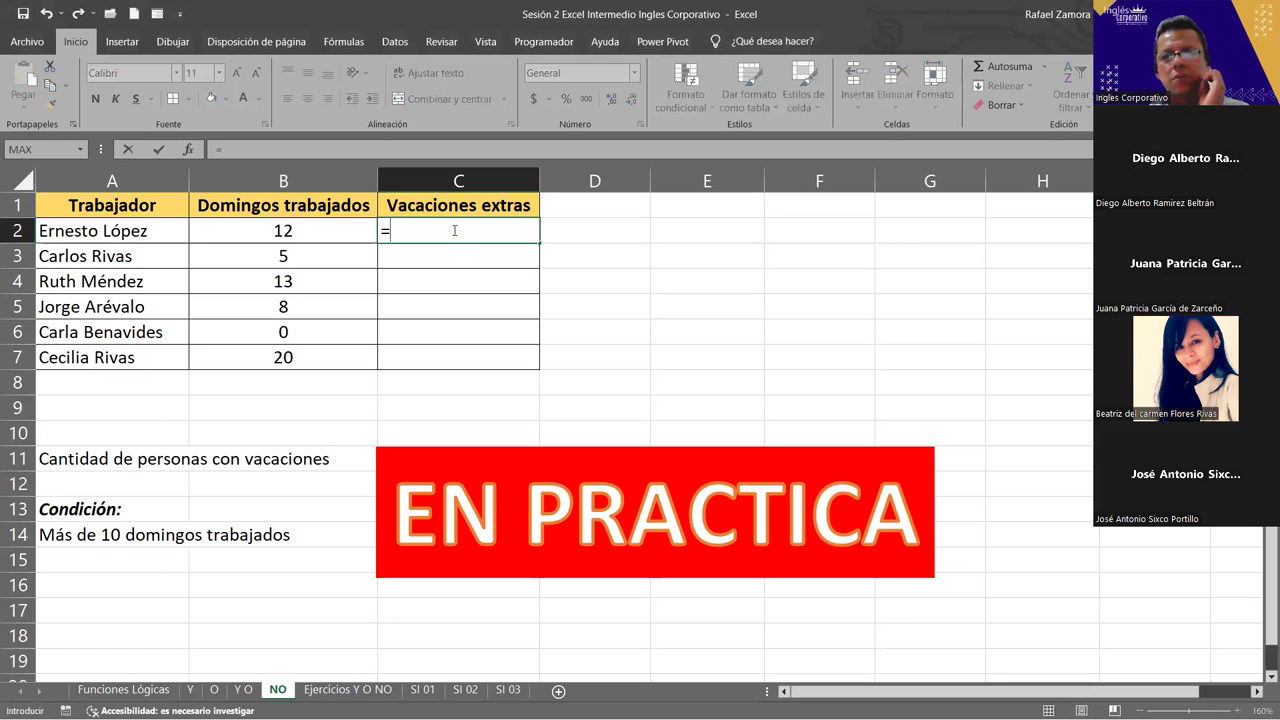
pyautogui.write('no')
pyautogui.press('Tab')
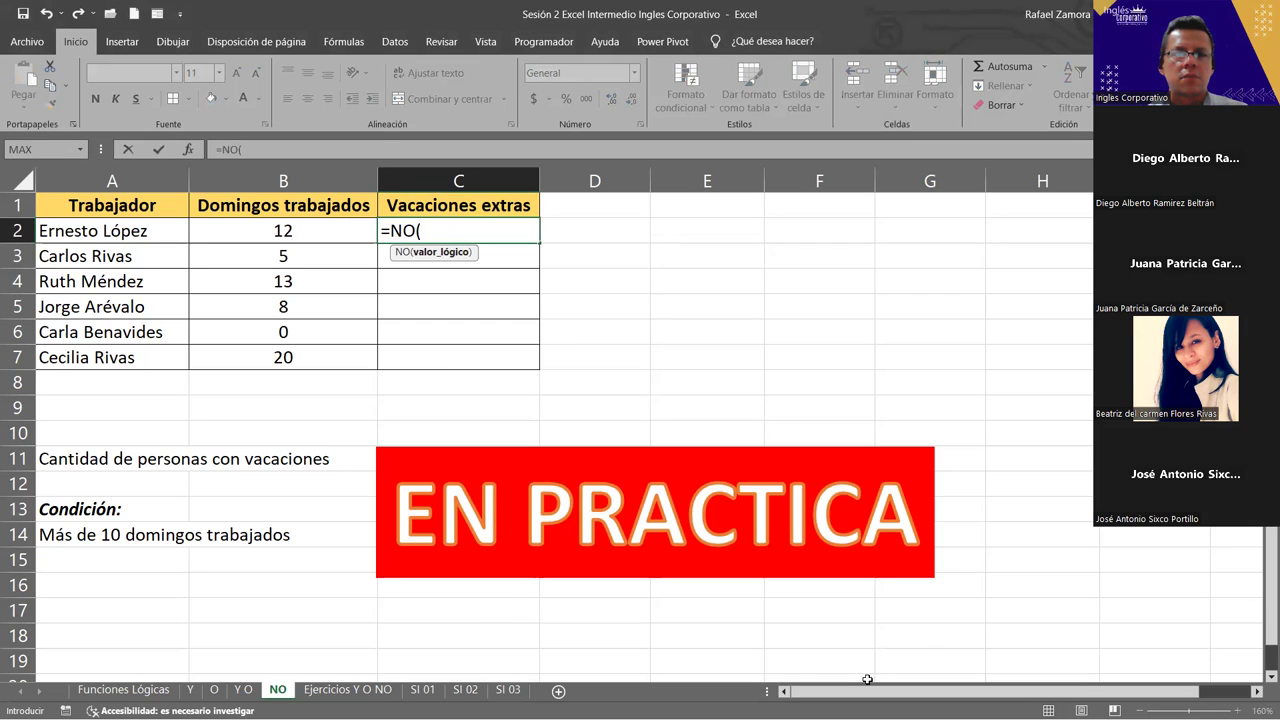
pyautogui.click(450, 230)
pyautogui.write('<')
pyautogui.write('10')
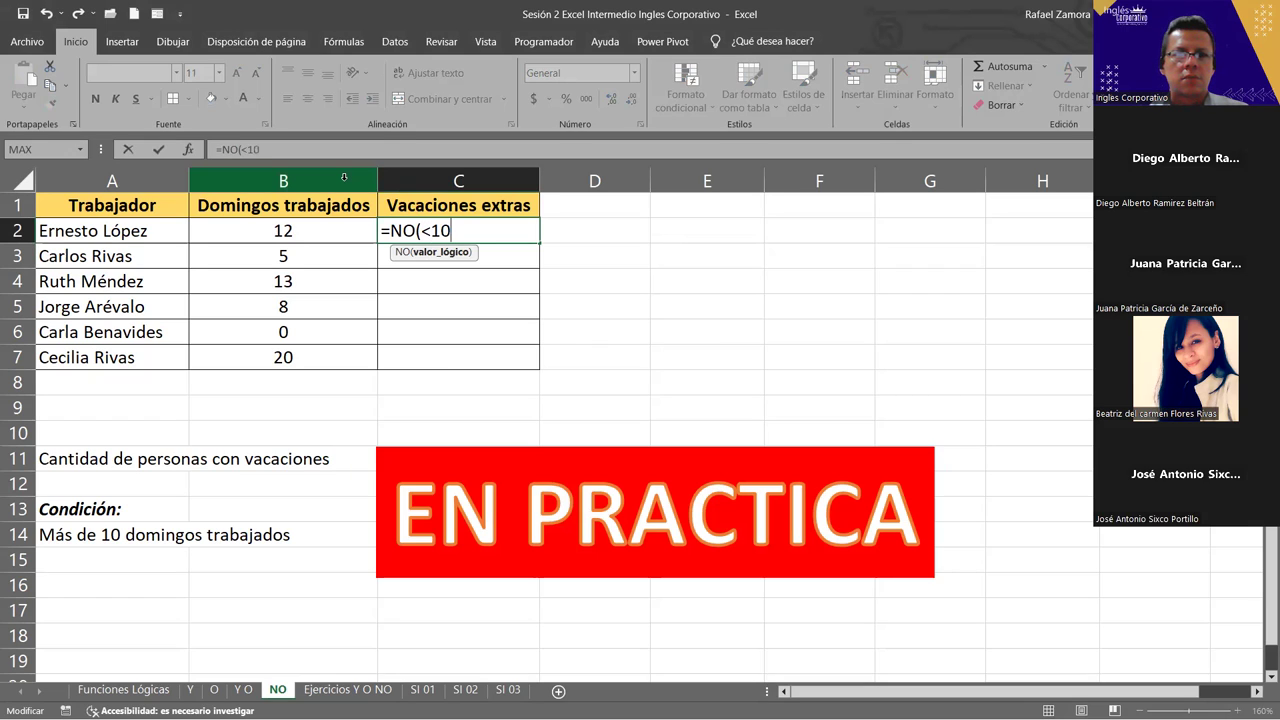
pyautogui.write(')')
pyautogui.press('Return')
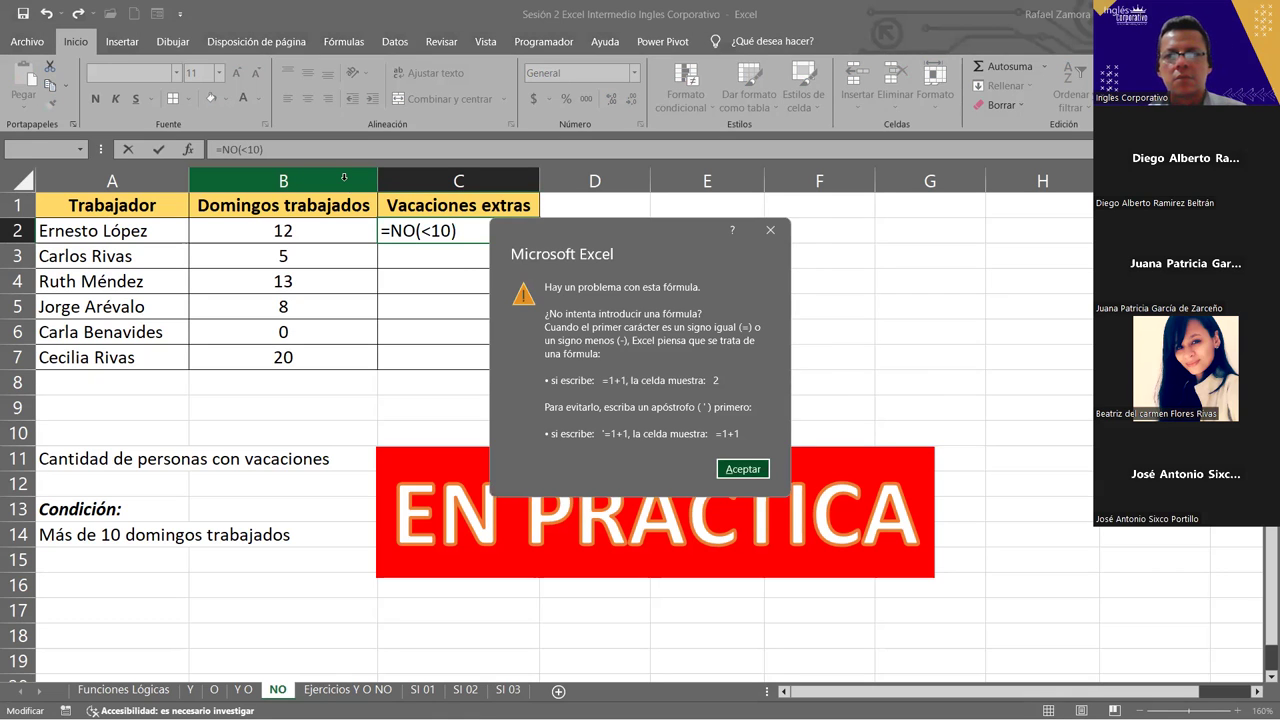
pyautogui.press('Return')
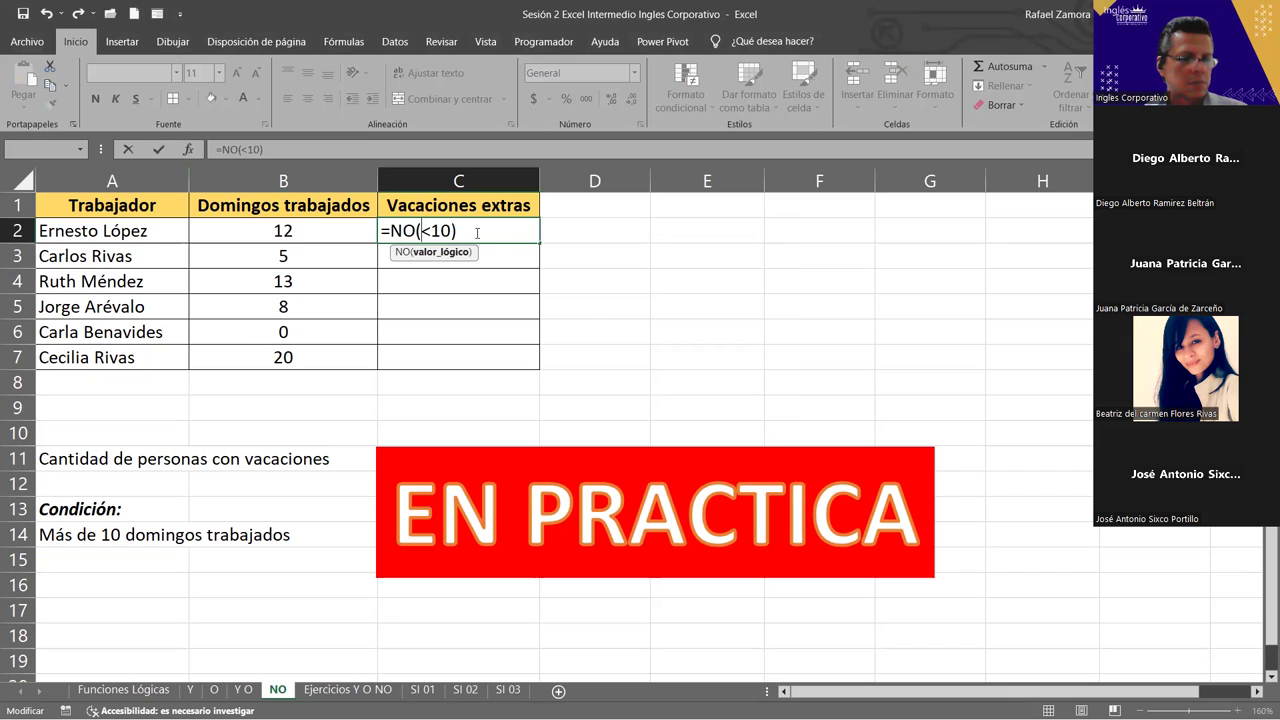
pyautogui.click(480, 228)
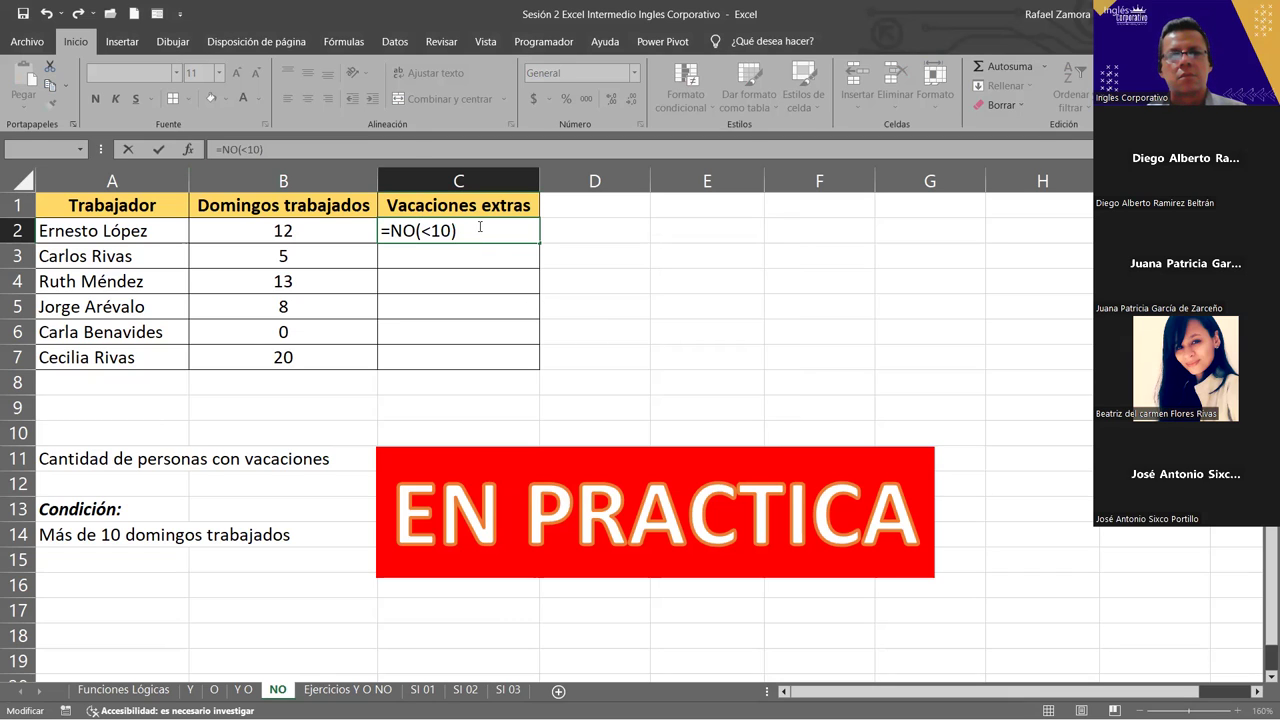
pyautogui.press('Return')
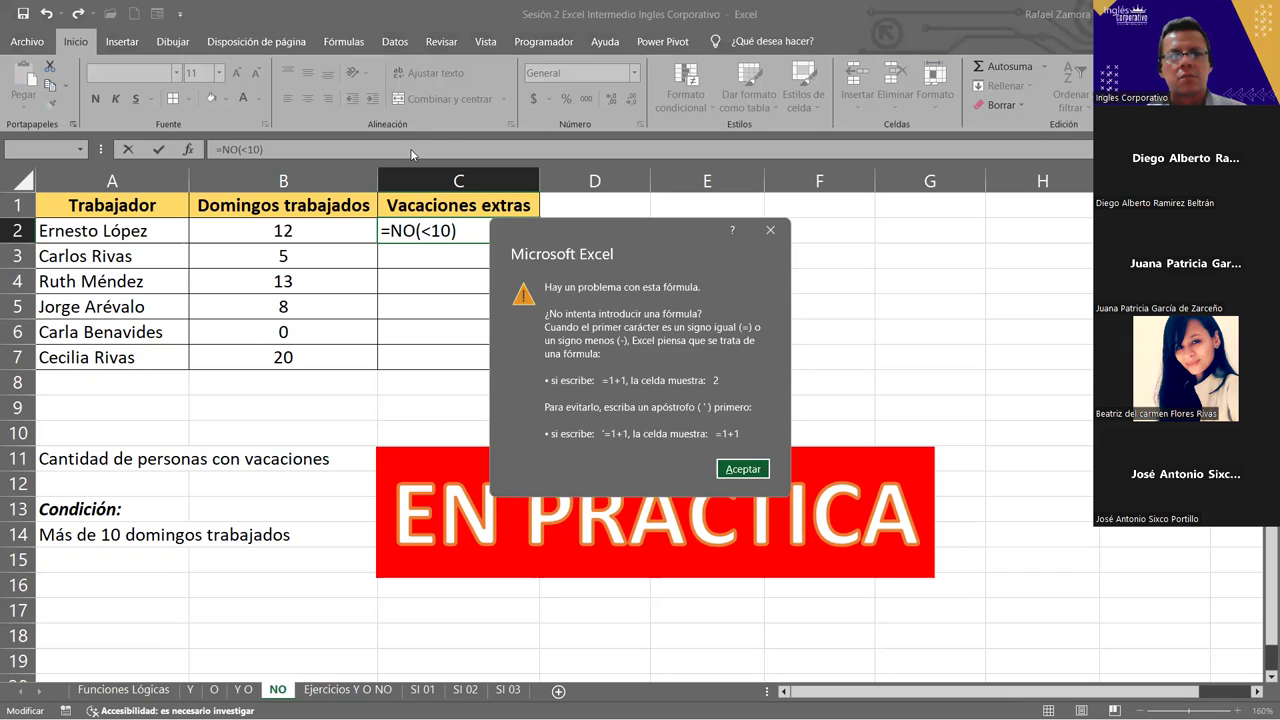
pyautogui.press('Return')
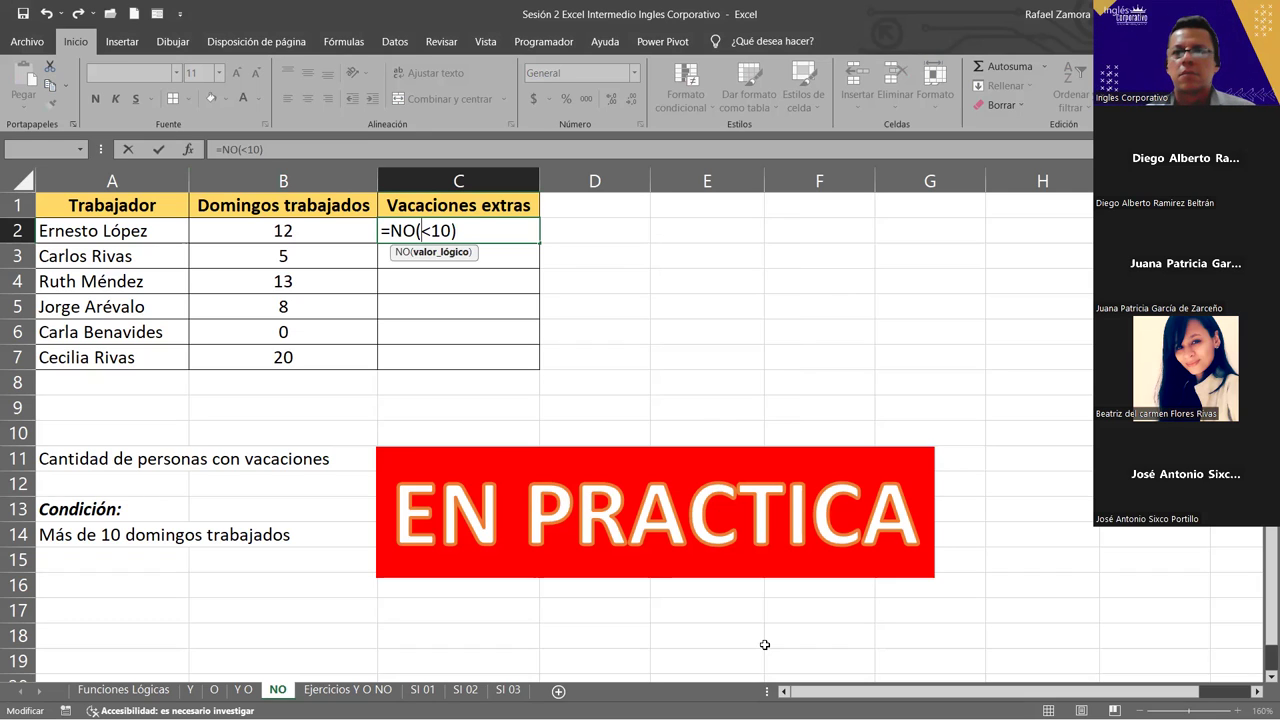
pyautogui.click(348, 233)
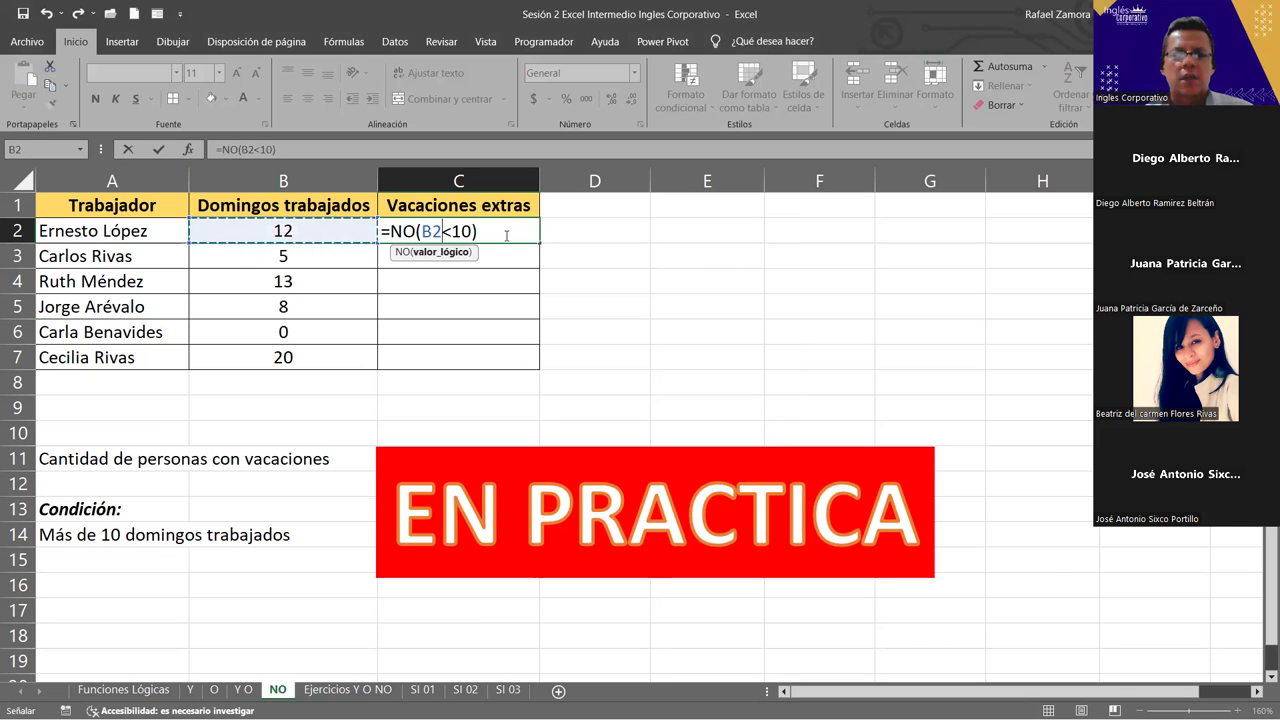
pyautogui.press('Return')
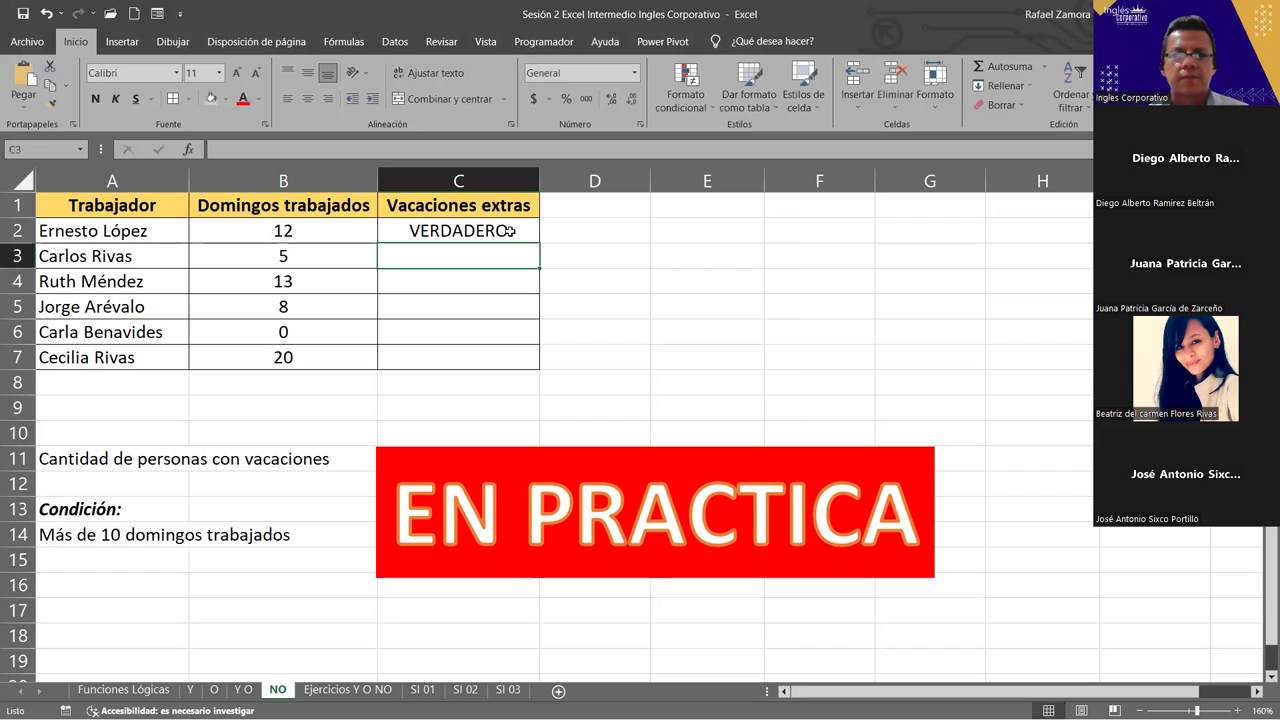
# - Copy the Vacaciones extras formula from C2 down to C7
pyautogui.click(510, 231)
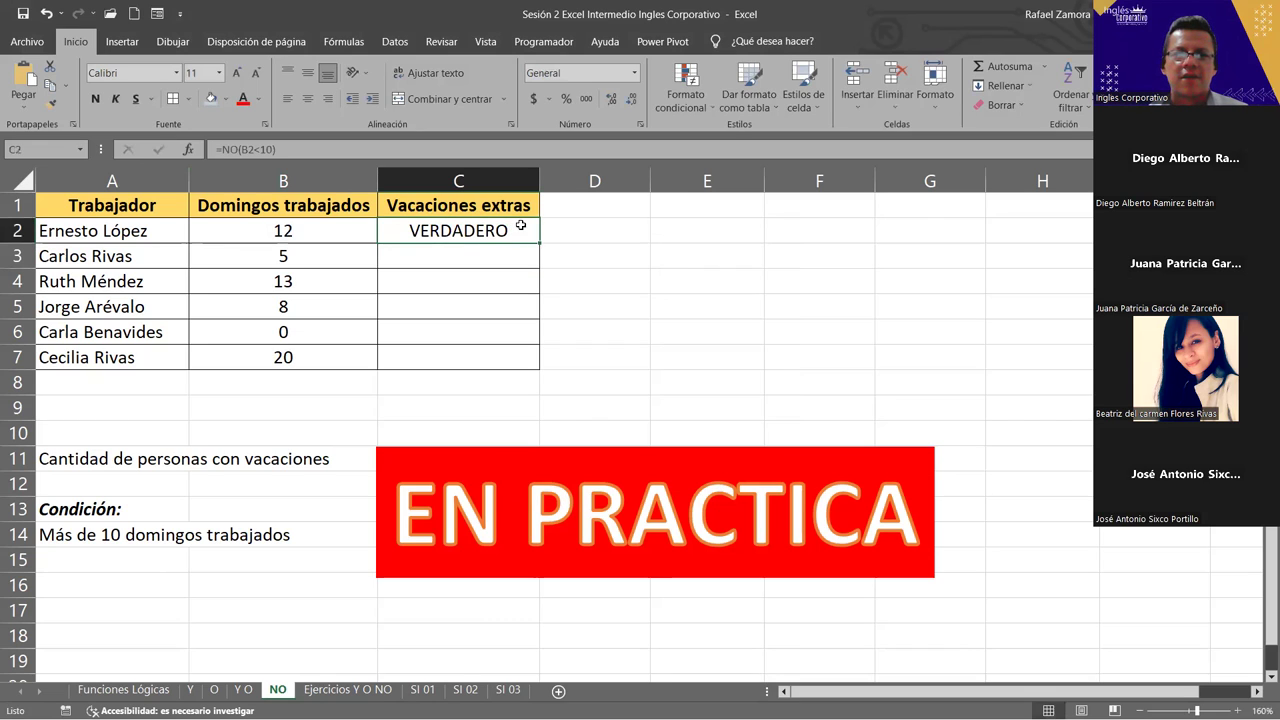
pyautogui.moveTo(539, 240); pyautogui.dragTo(525, 361)
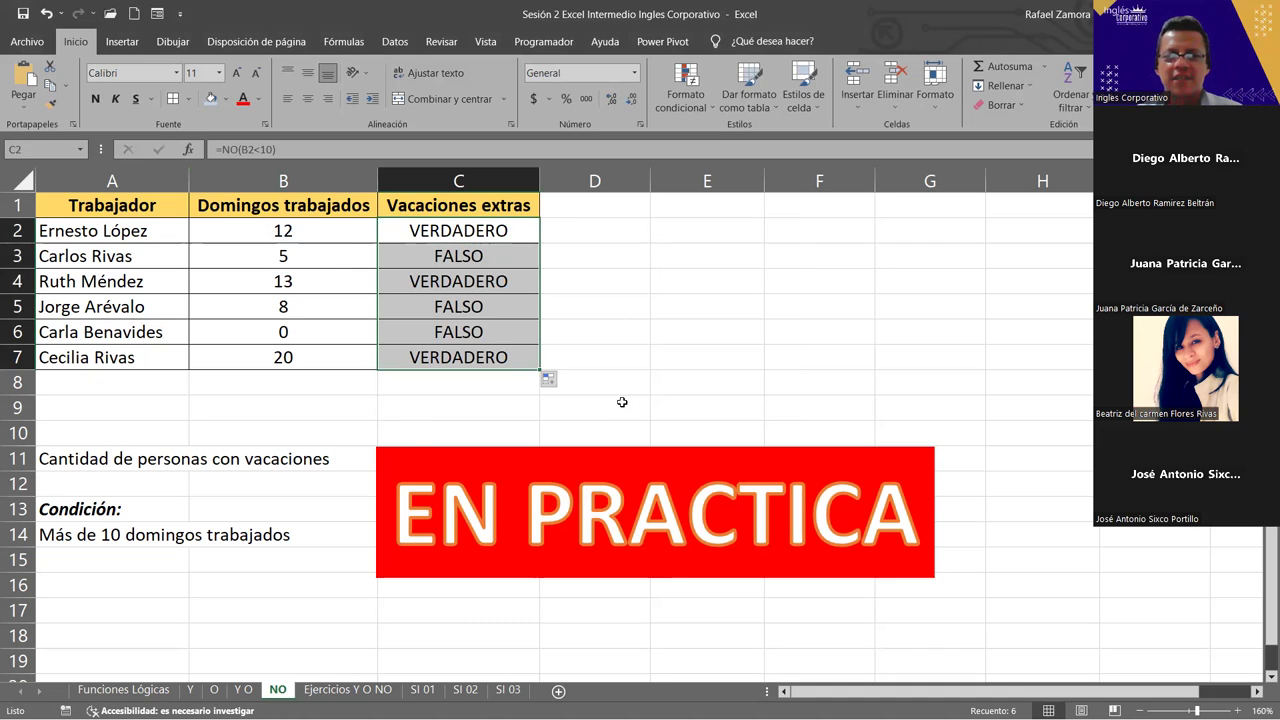
pyautogui.click(630, 308)
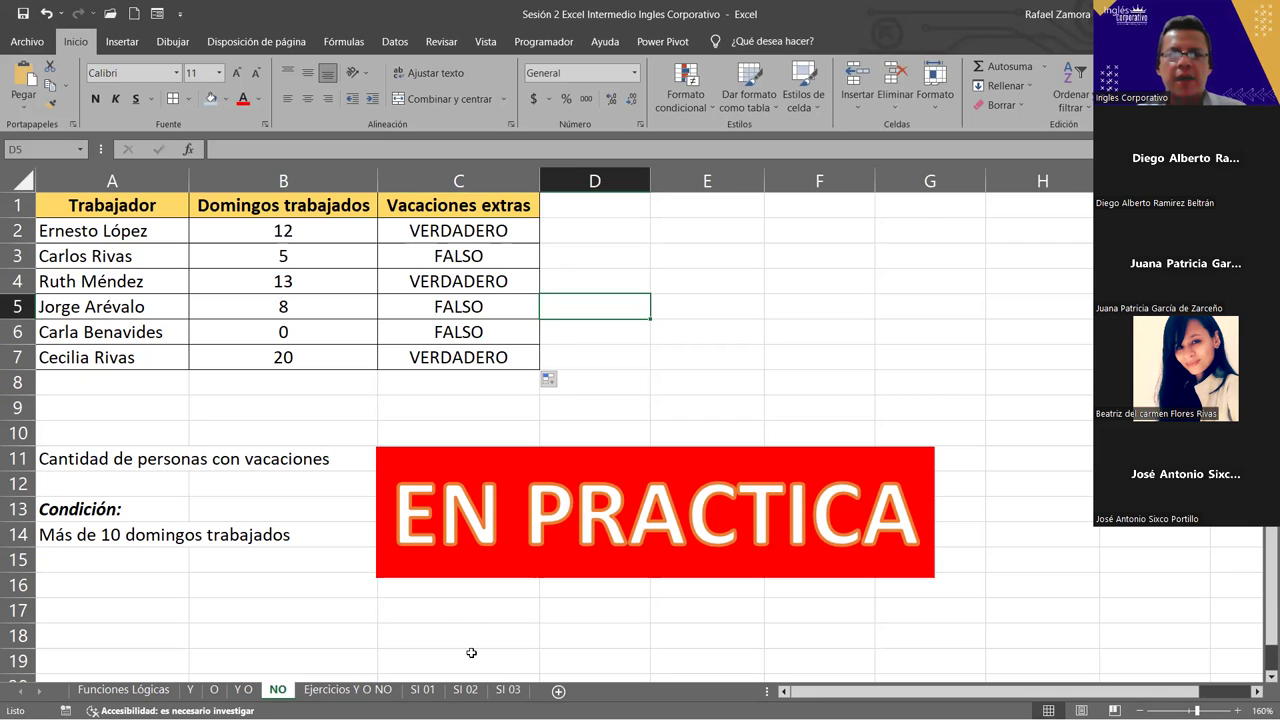
pyautogui.click(523, 9)
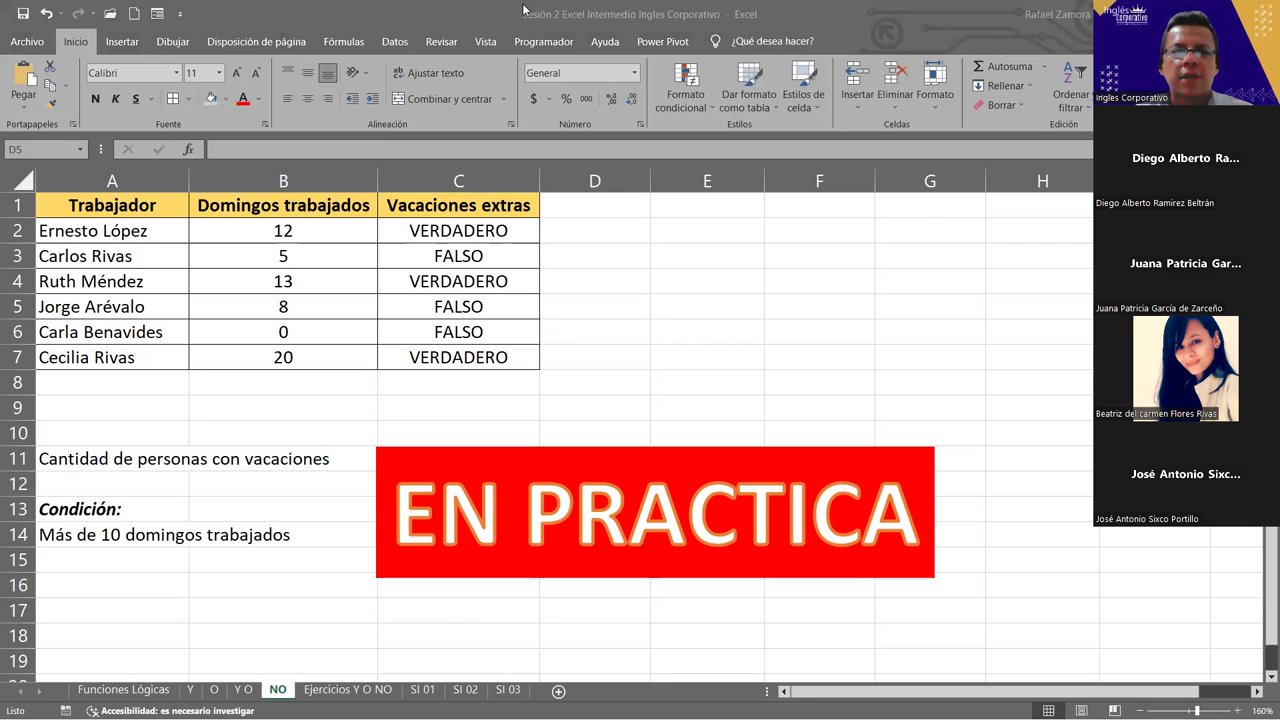
pyautogui.click(546, 305)
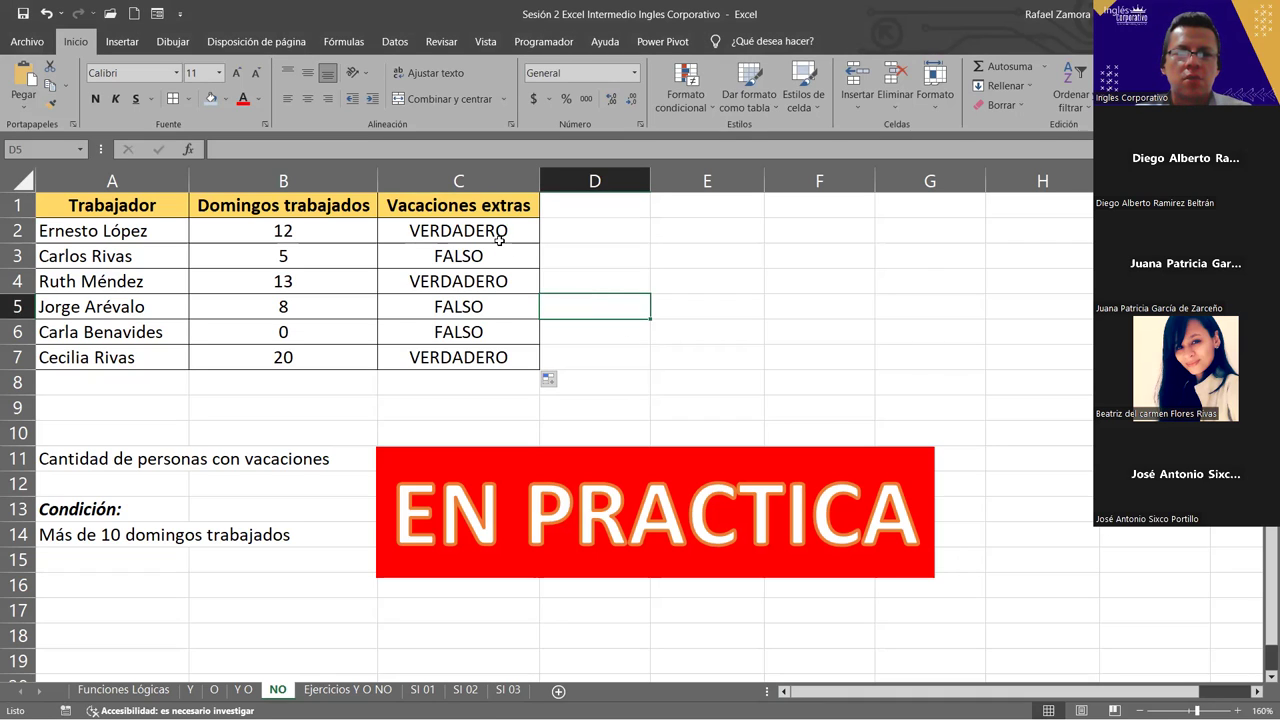
# - Enter a =B2>10 comparison in cell E2
pyautogui.click(665, 237)
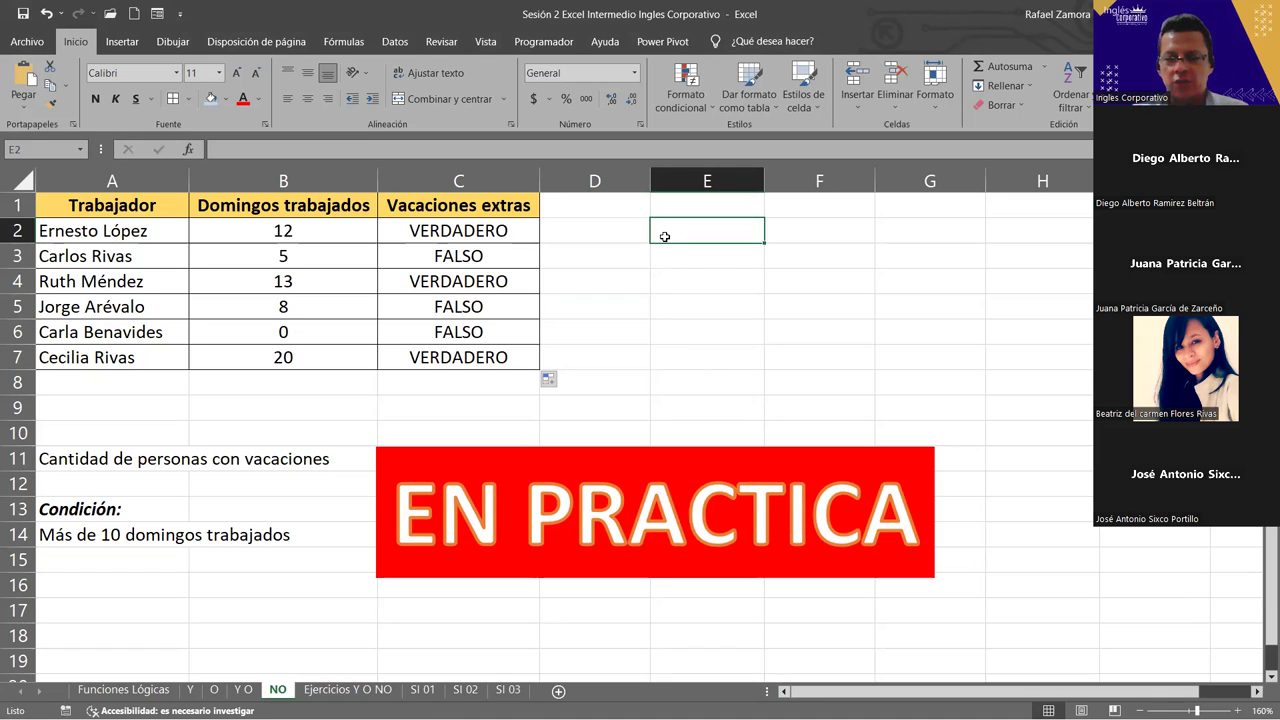
pyautogui.write(')=')
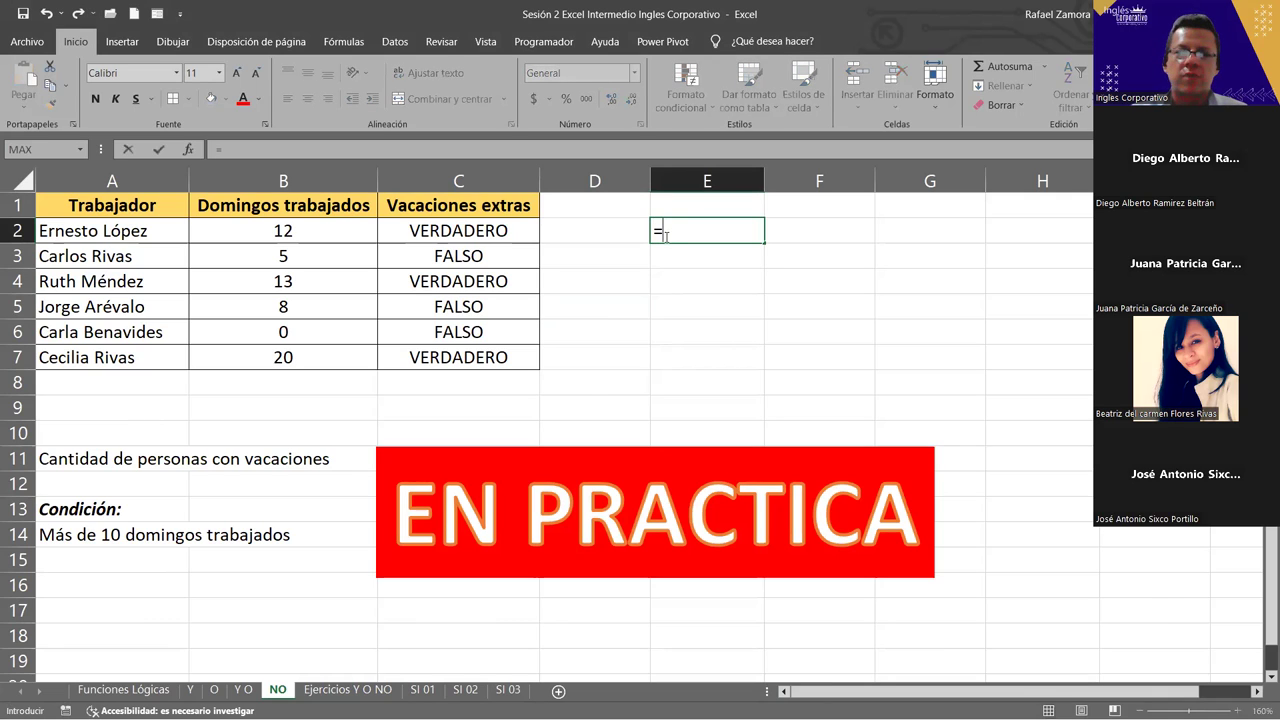
pyautogui.click(288, 240)
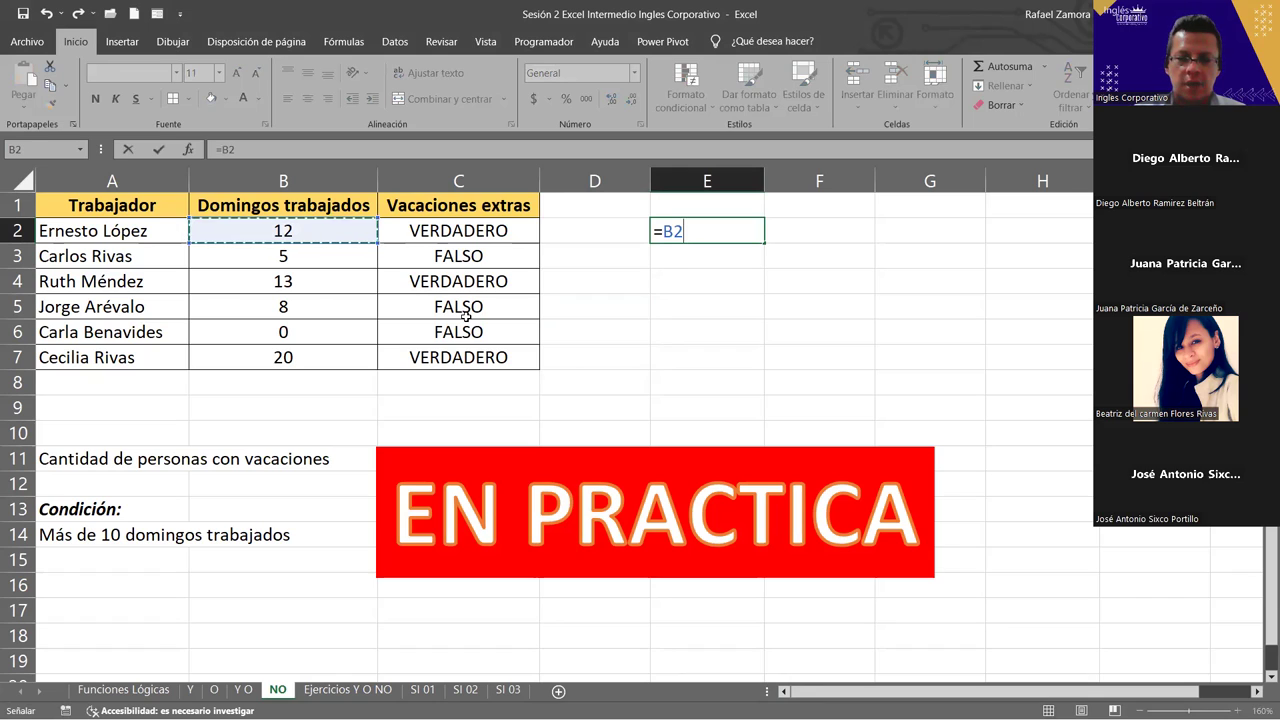
pyautogui.write('>')
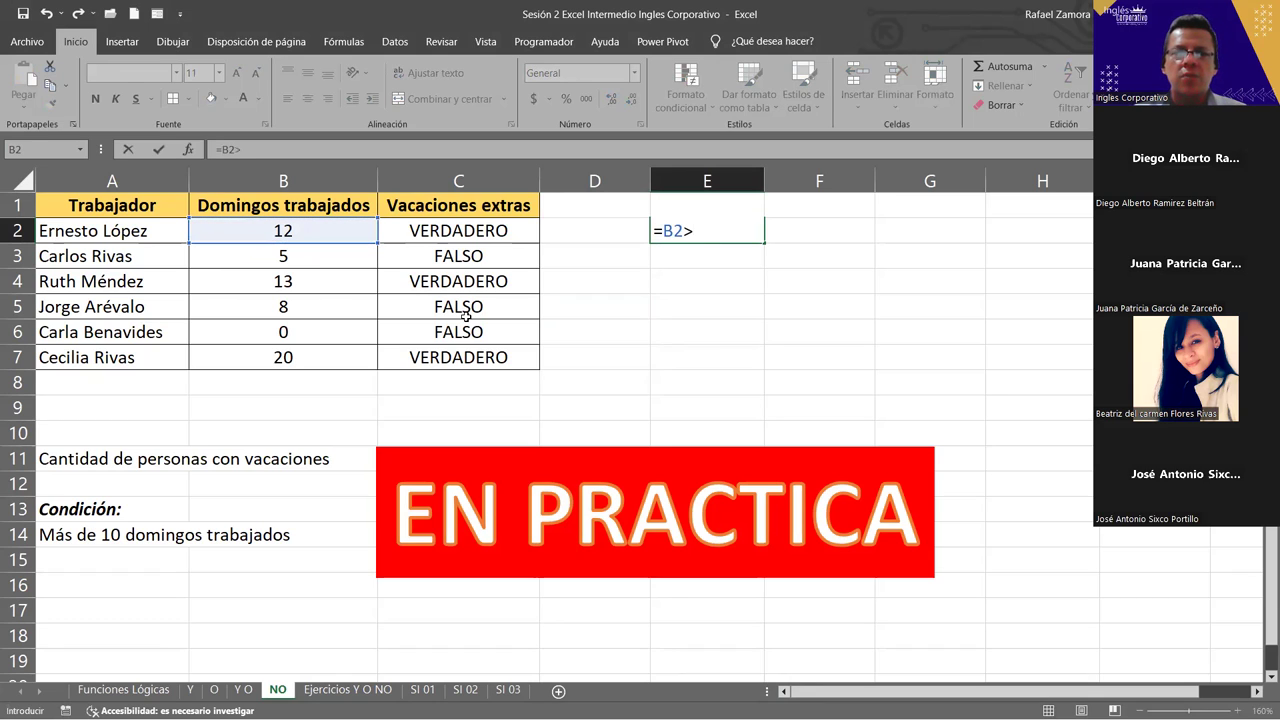
pyautogui.write('10')
pyautogui.press('Return')
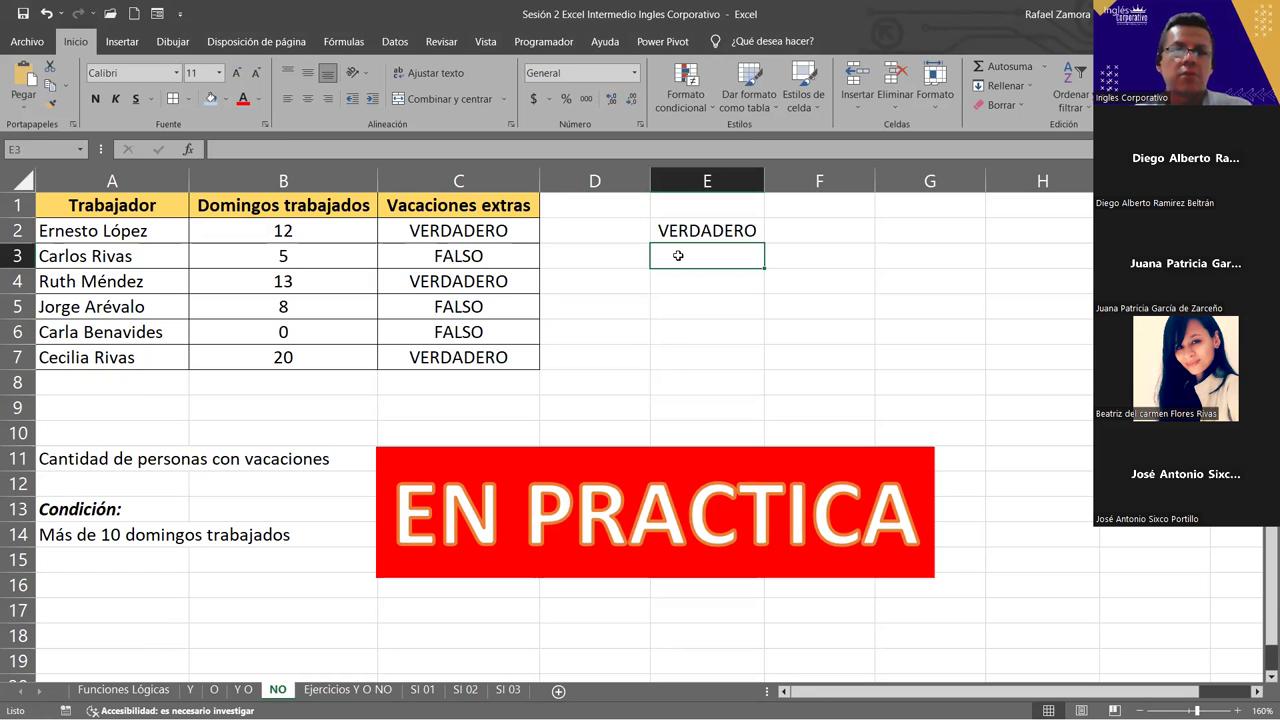
pyautogui.scroll(-1, 678, 256)
pyautogui.scroll(1, 706, 257)
# - Rewrite E2's formula as =NO(B2<10)
pyautogui.click(721, 231)
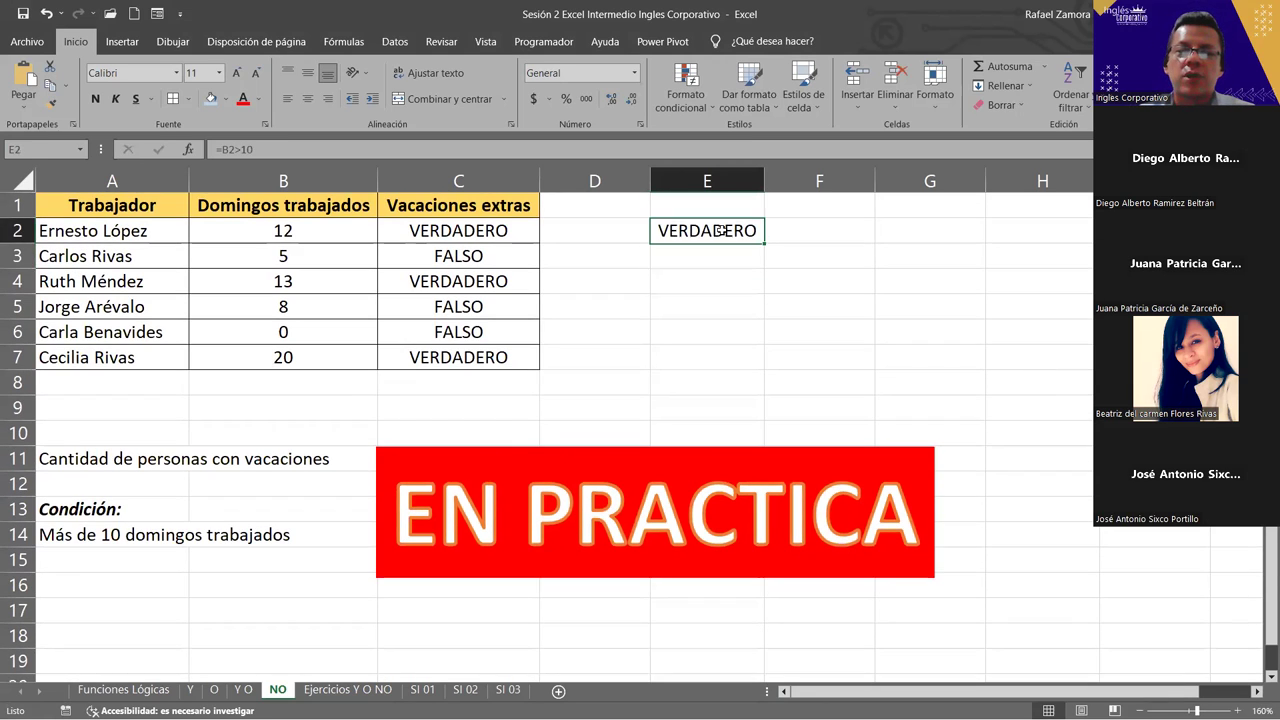
pyautogui.doubleClick(721, 231)
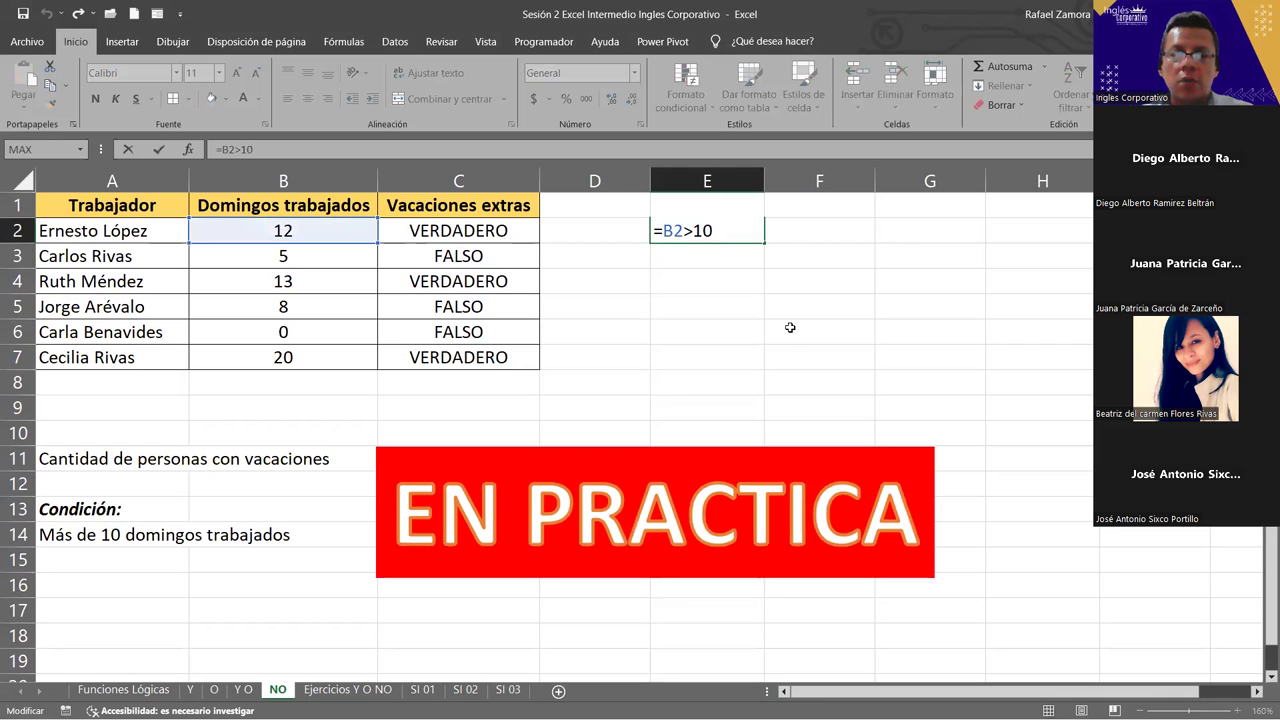
pyautogui.click(662, 238)
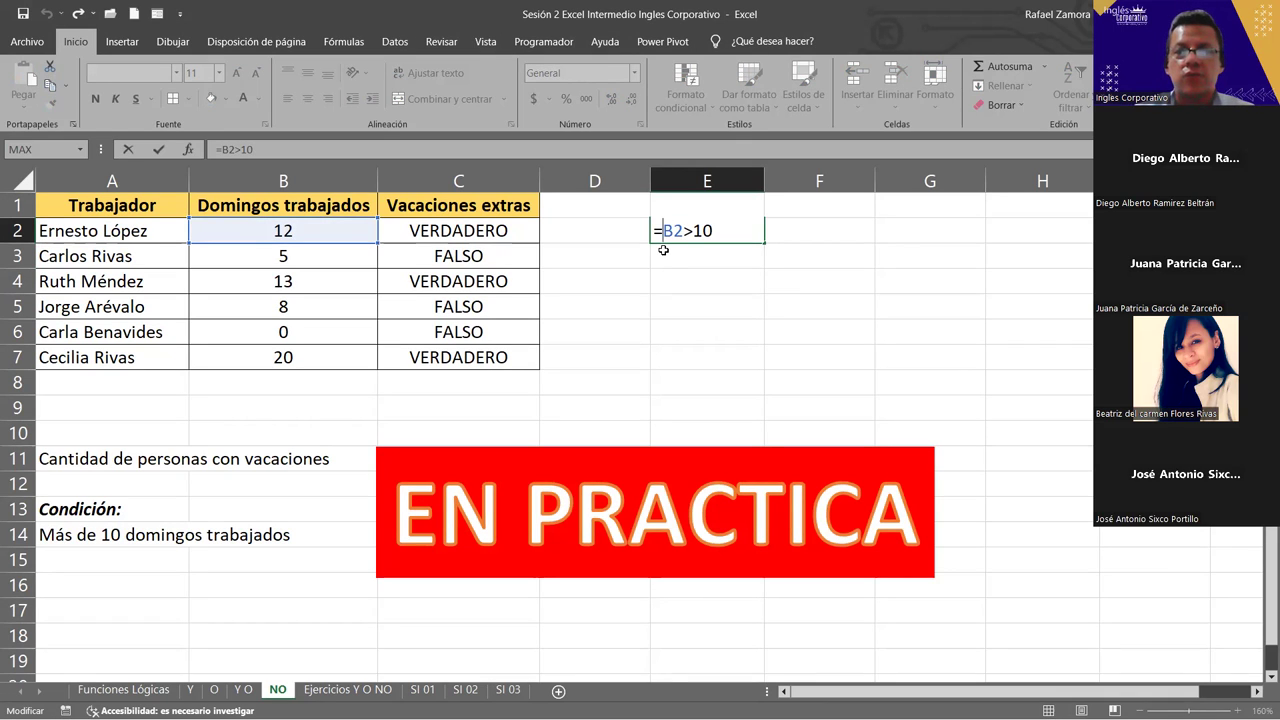
pyautogui.write('no')
pyautogui.doubleClick(669, 254)
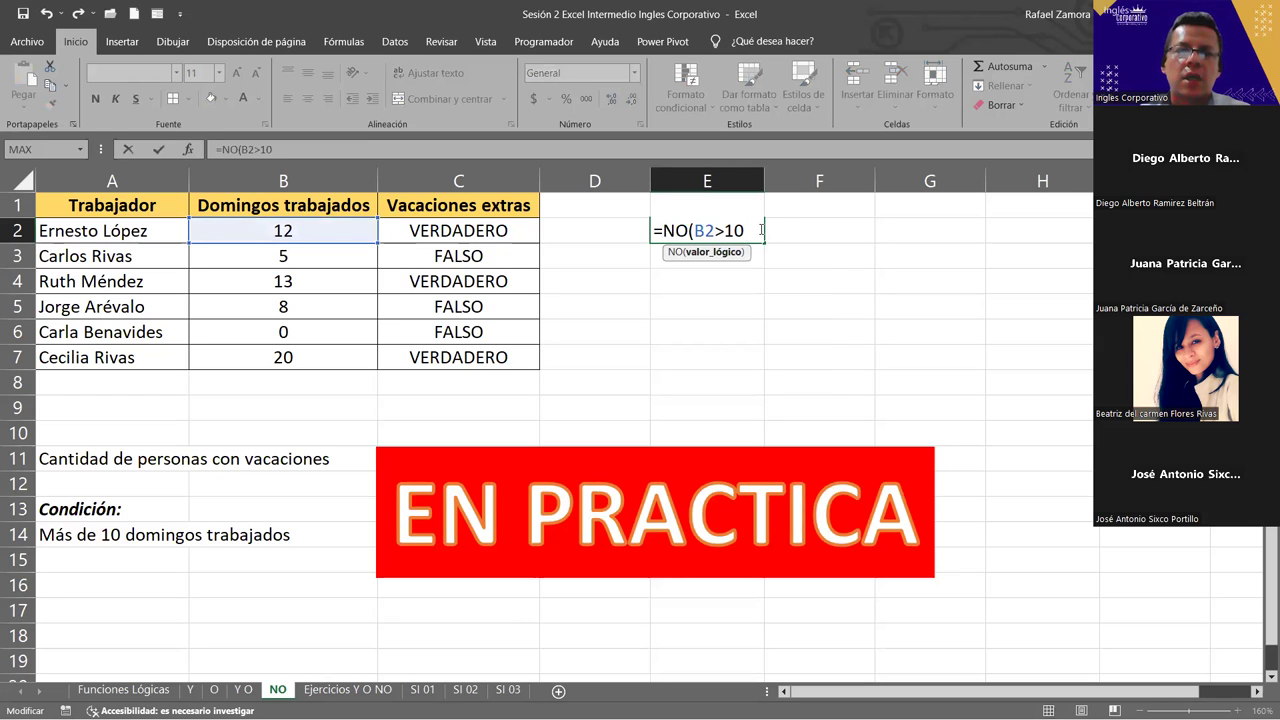
pyautogui.click(722, 231)
pyautogui.press('BackSpace')
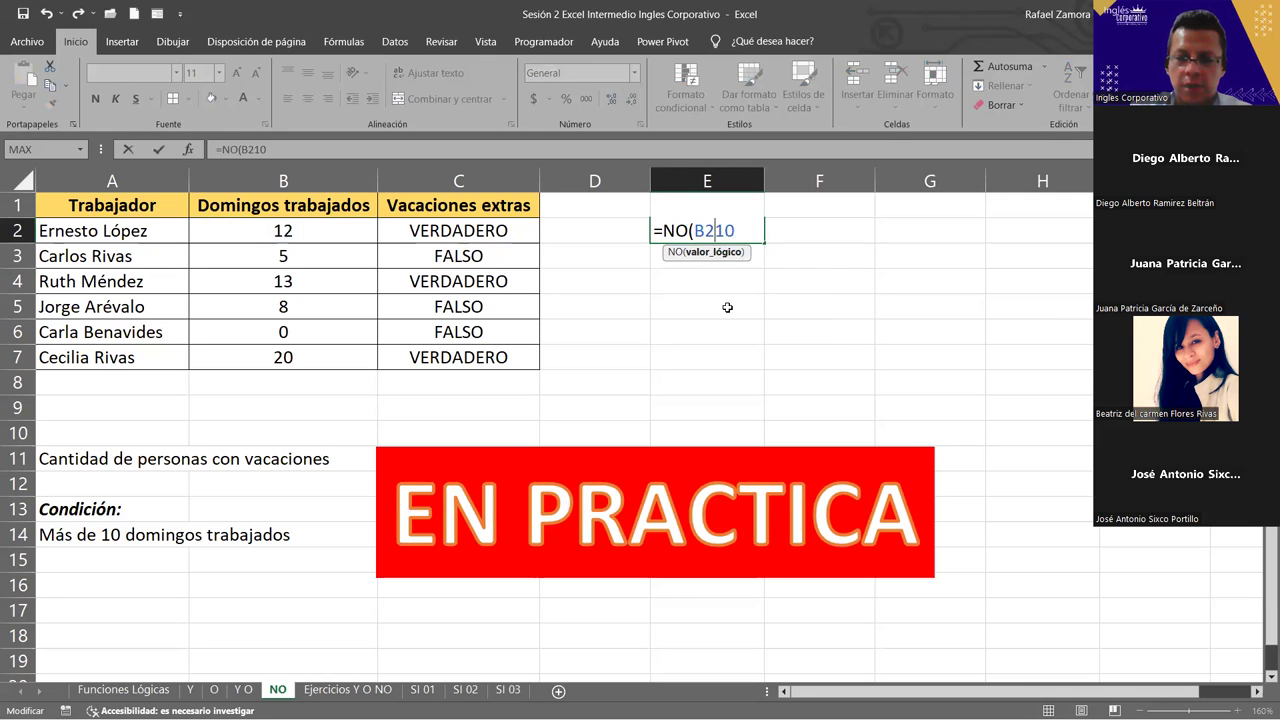
pyautogui.write('<')
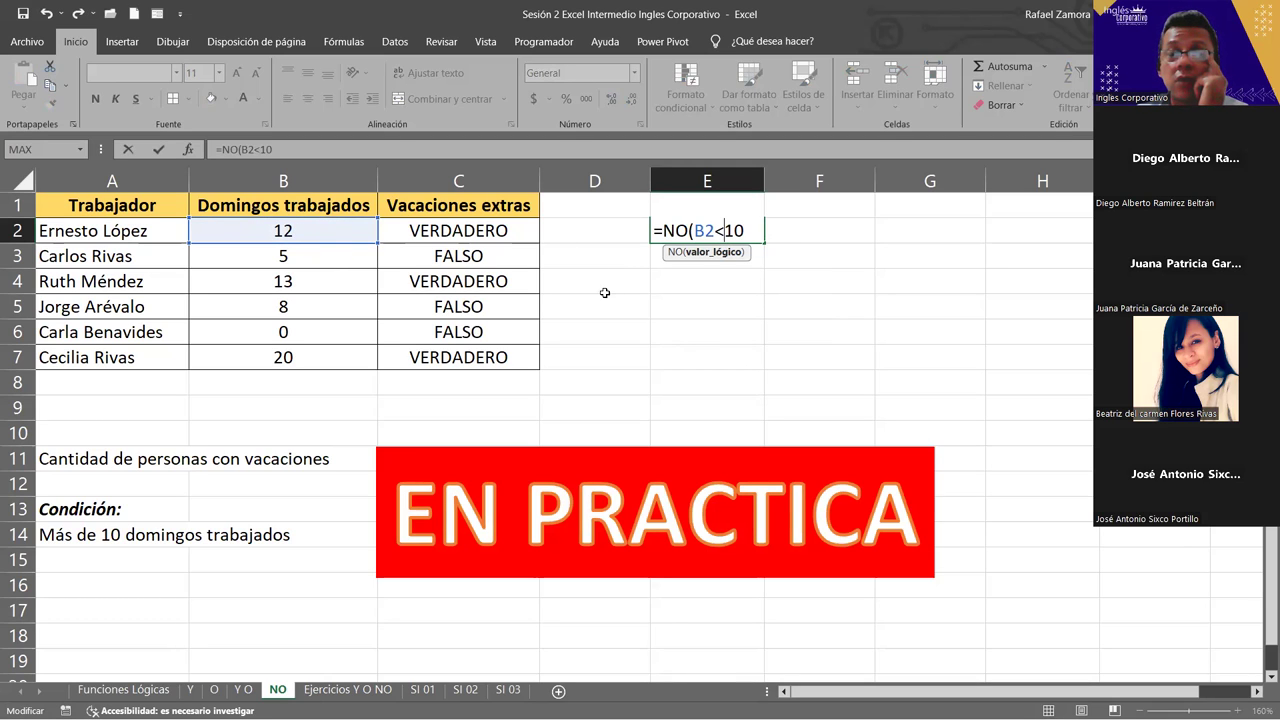
pyautogui.click(755, 221)
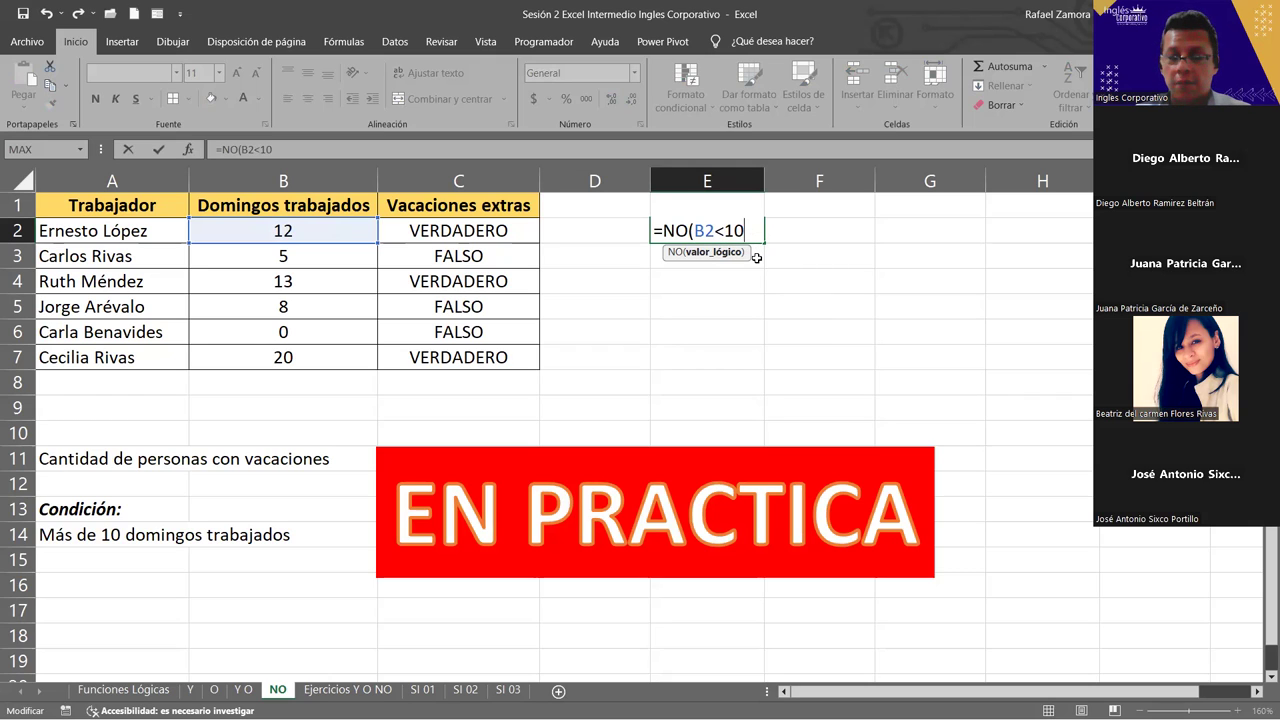
pyautogui.write('(')
pyautogui.press('BackSpace')
pyautogui.write(')')
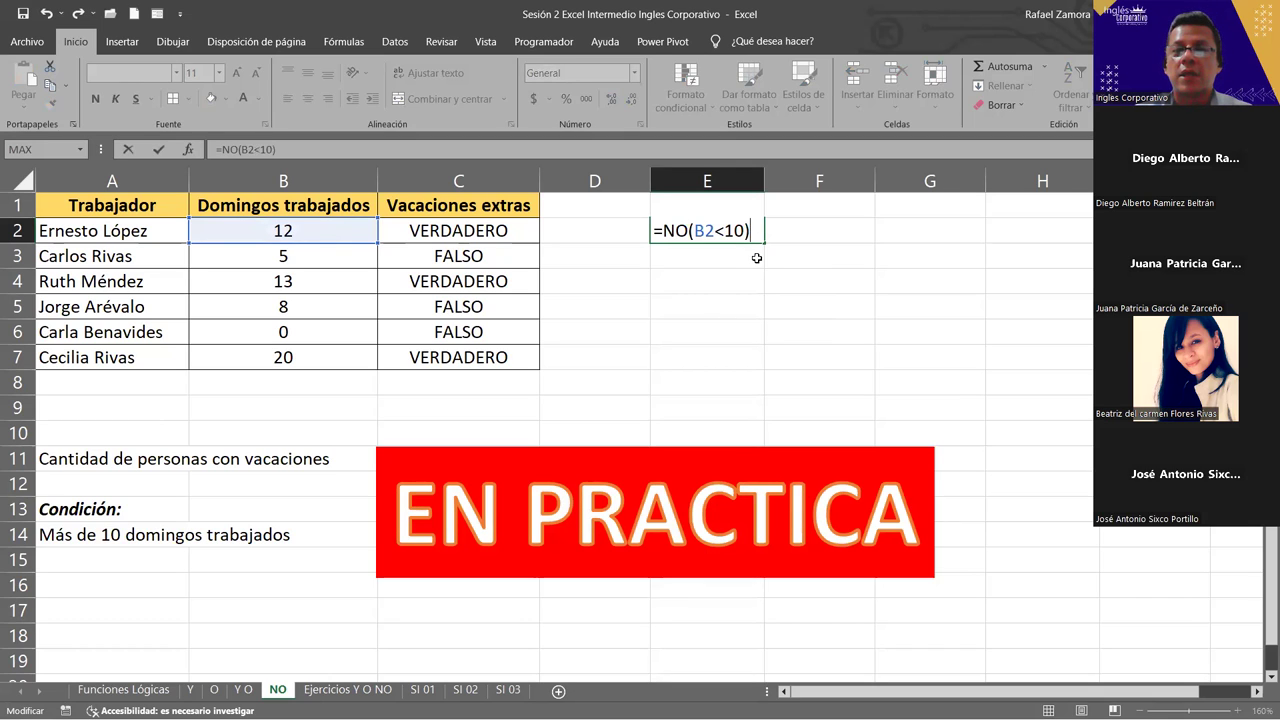
pyautogui.press('Return')
# - Copy the E2 formula down through E7
pyautogui.click(758, 232)
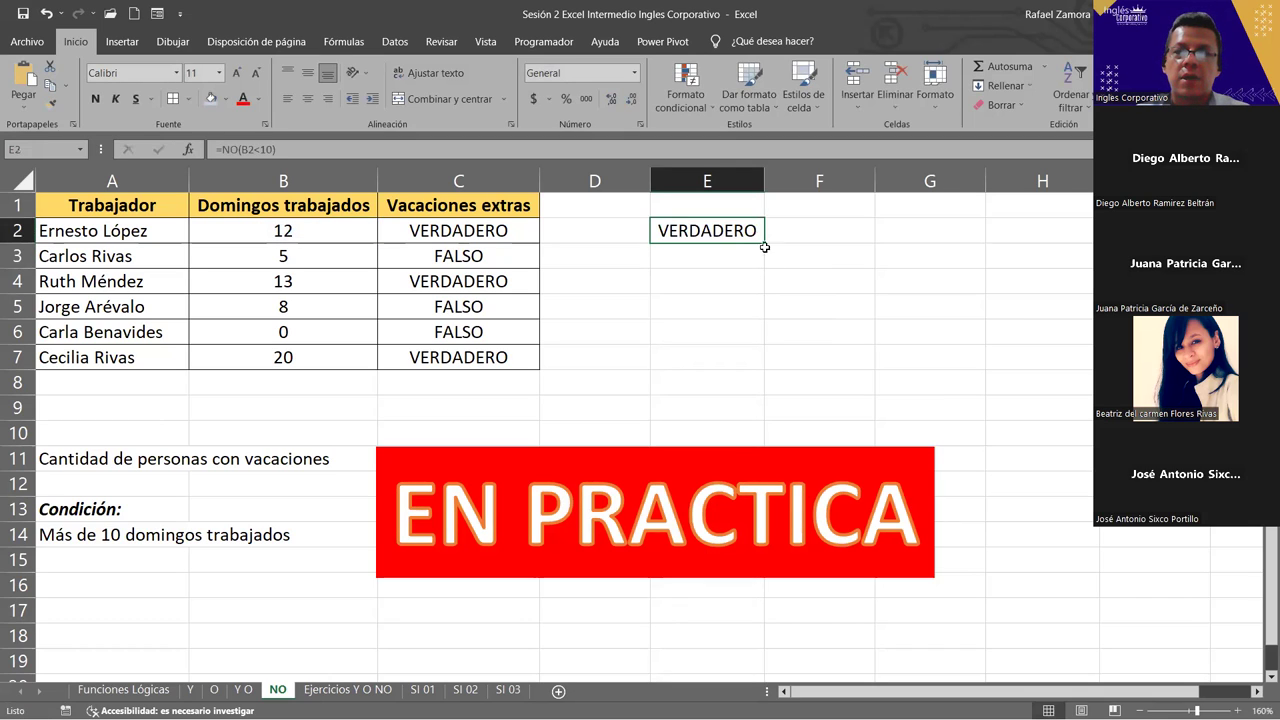
pyautogui.moveTo(764, 244); pyautogui.dragTo(762, 368)
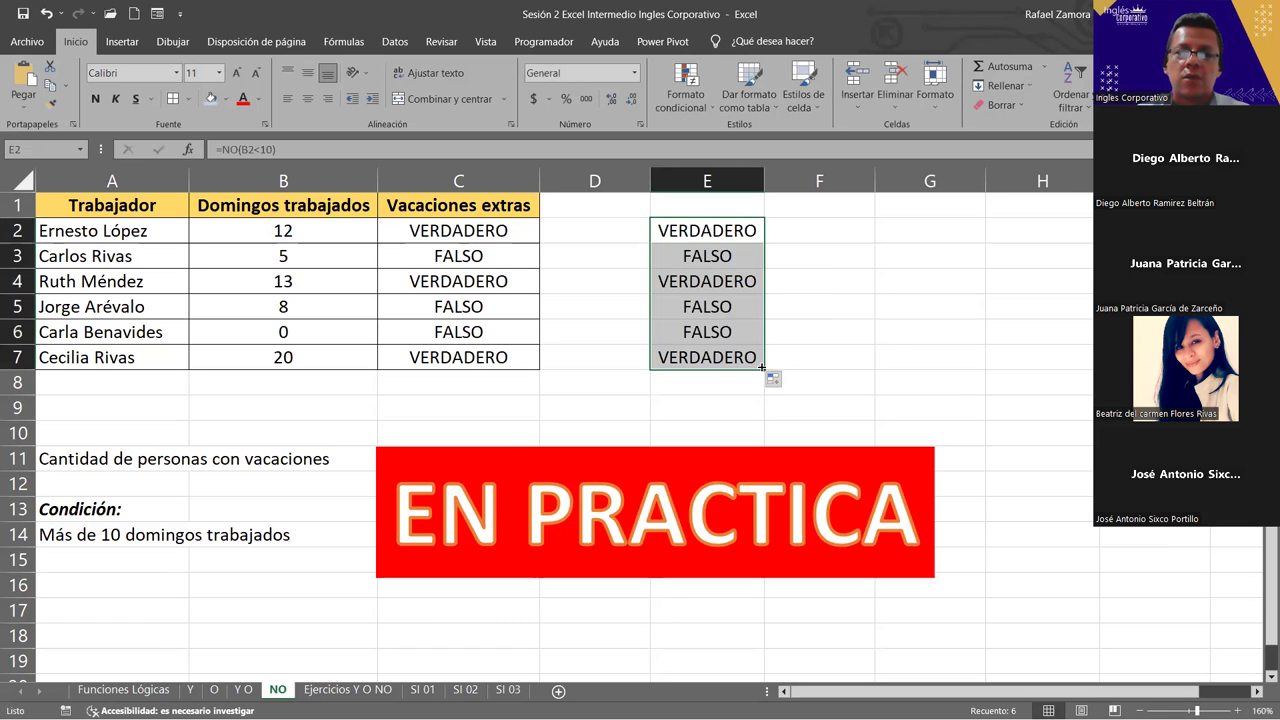
pyautogui.click(898, 338)
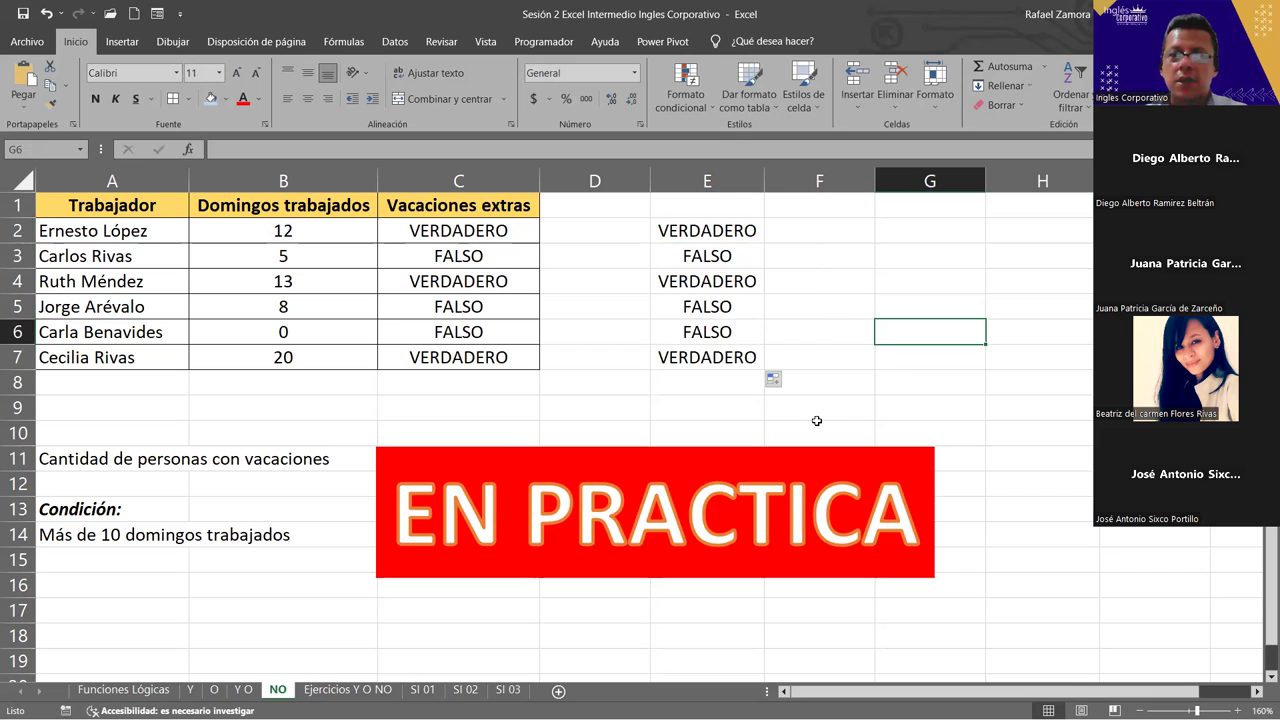
# - Check the EN PRACTICA banner on the NO sheet, then move to the Ejercicios Y O NO sheet
pyautogui.click(877, 381)
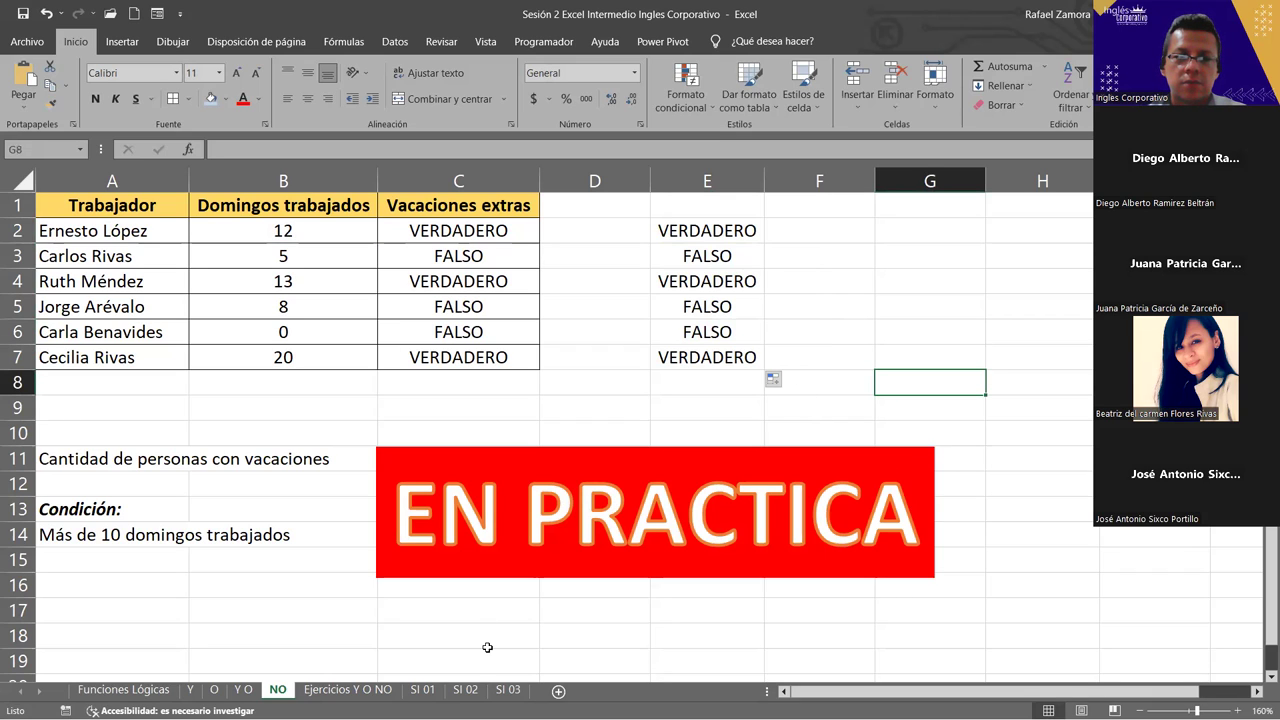
pyautogui.click(348, 428)
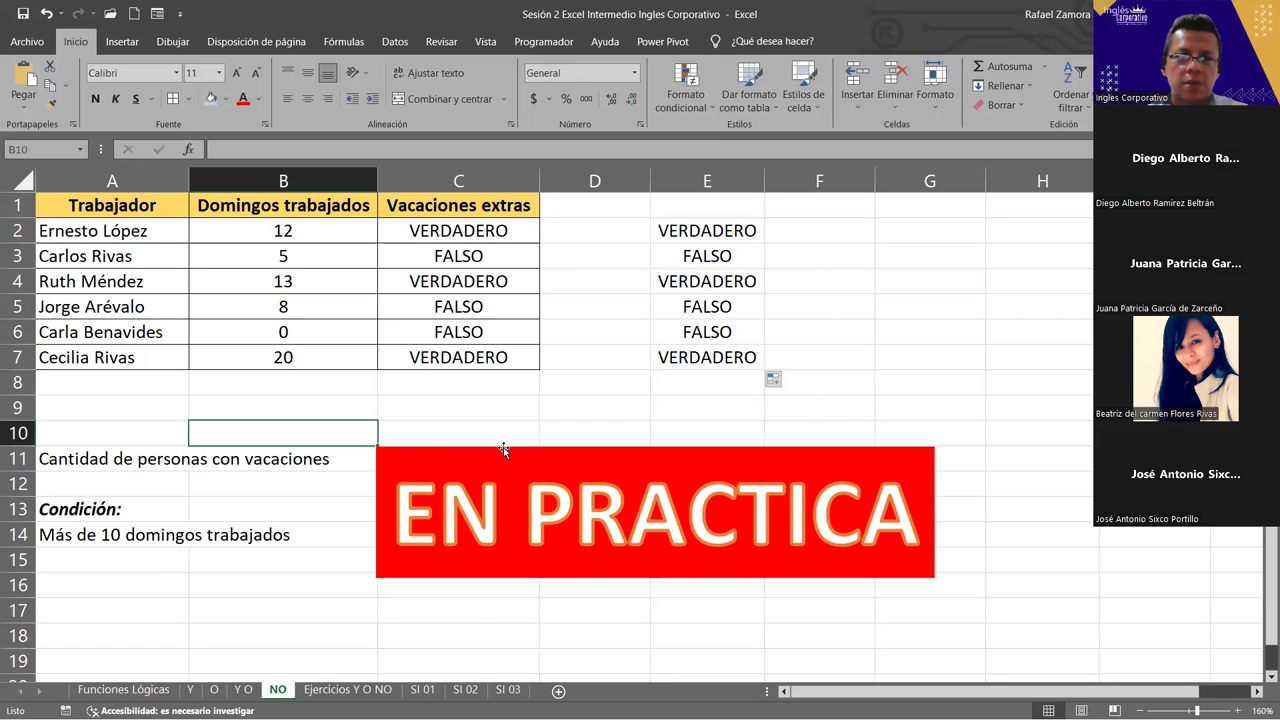
pyautogui.click(499, 452)
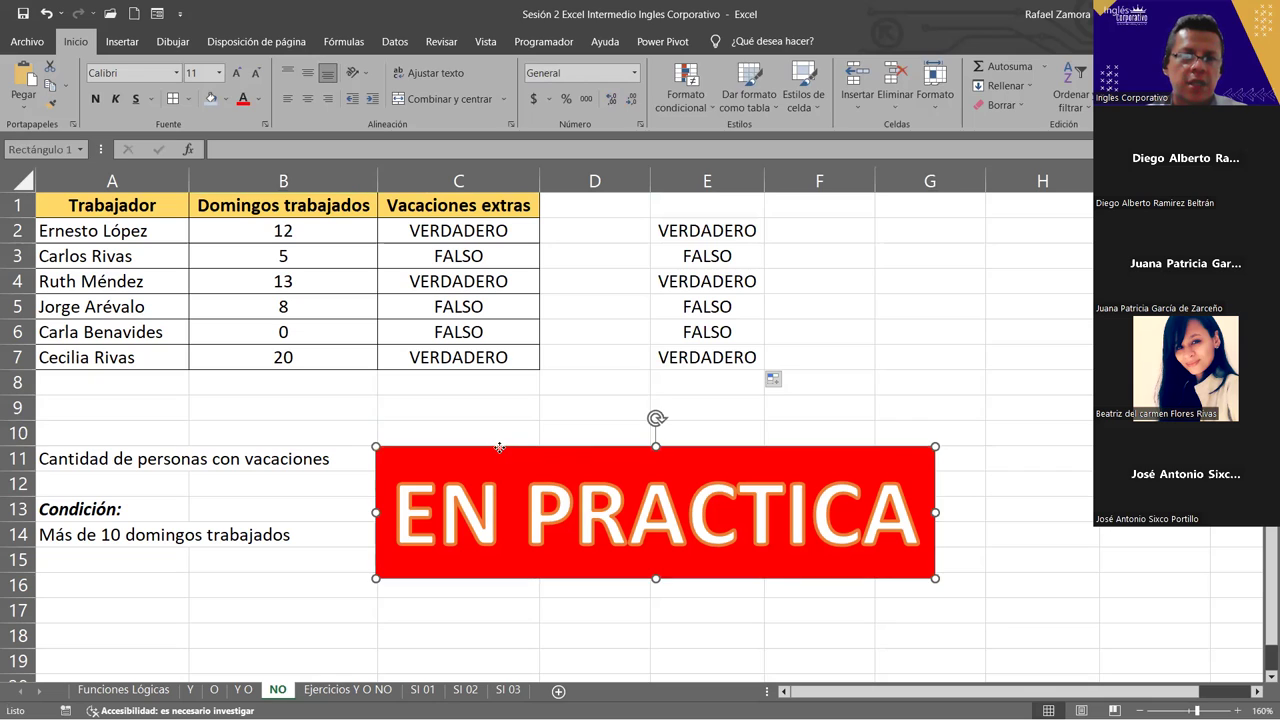
pyautogui.click(837, 414)
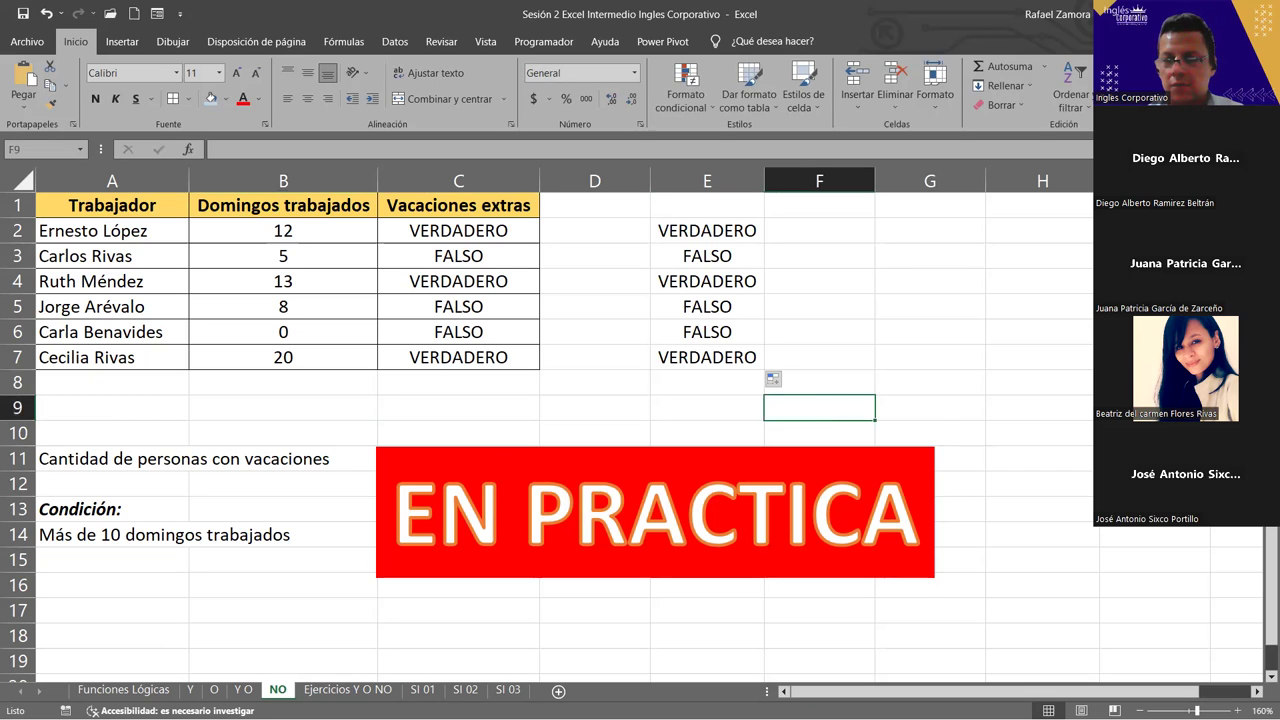
pyautogui.click(350, 605)
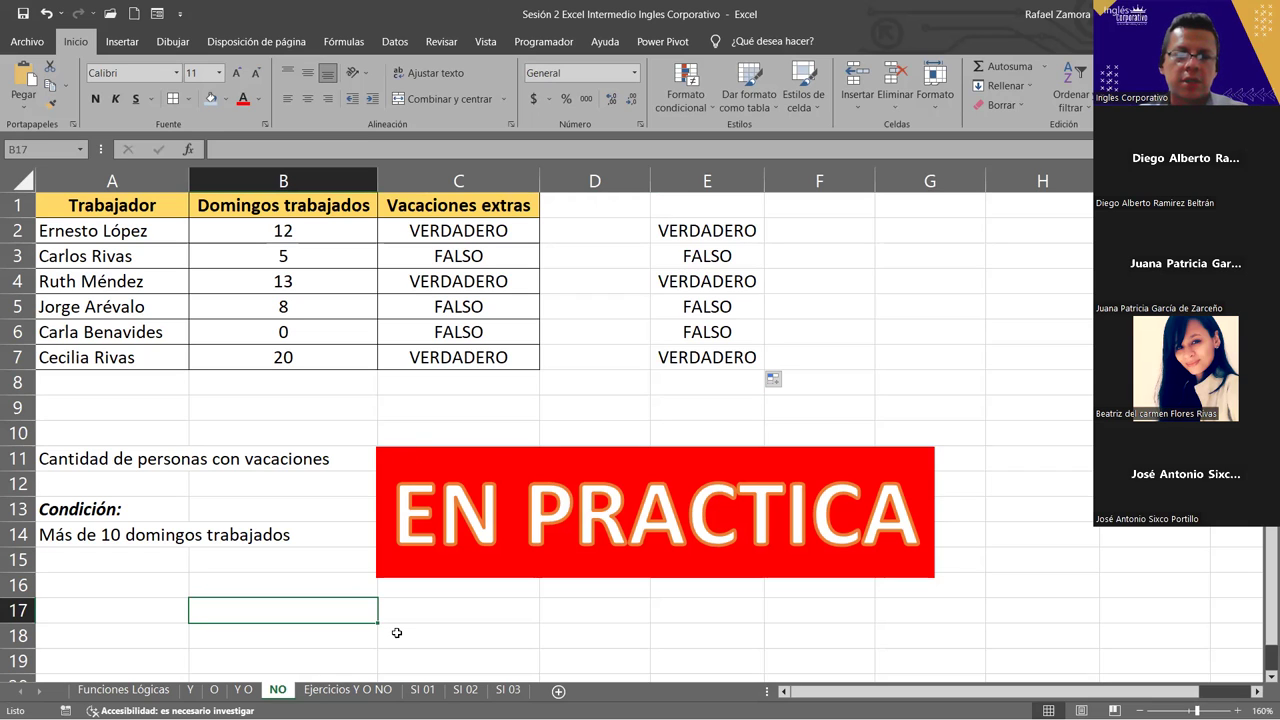
pyautogui.hotkey('ctrl', 'pagedown')
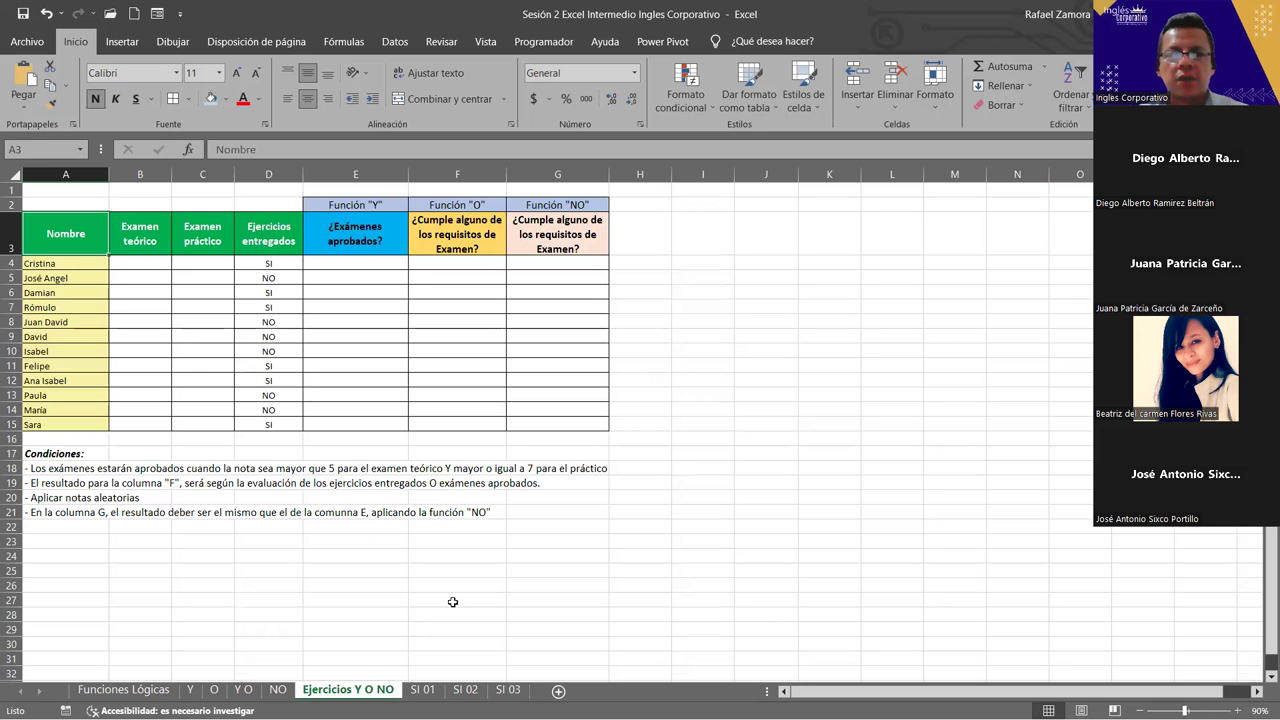
pyautogui.scroll(2, 579, 608)
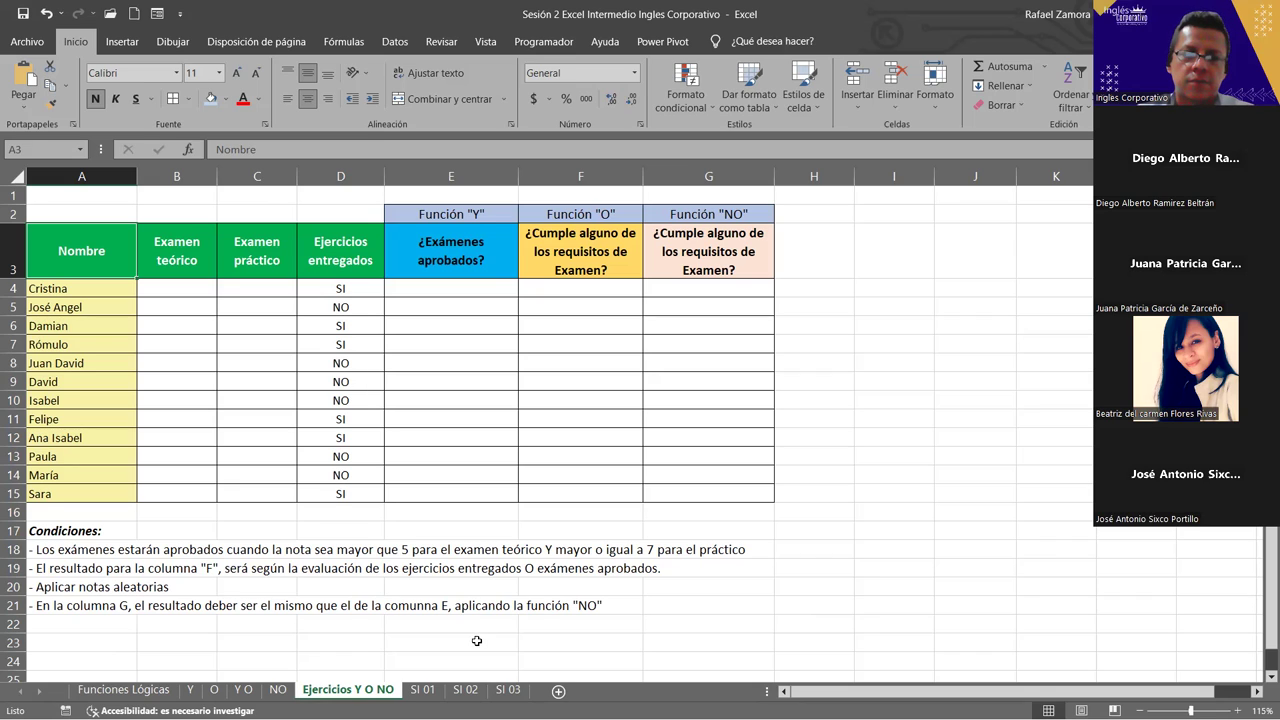
pyautogui.click(780, 420)
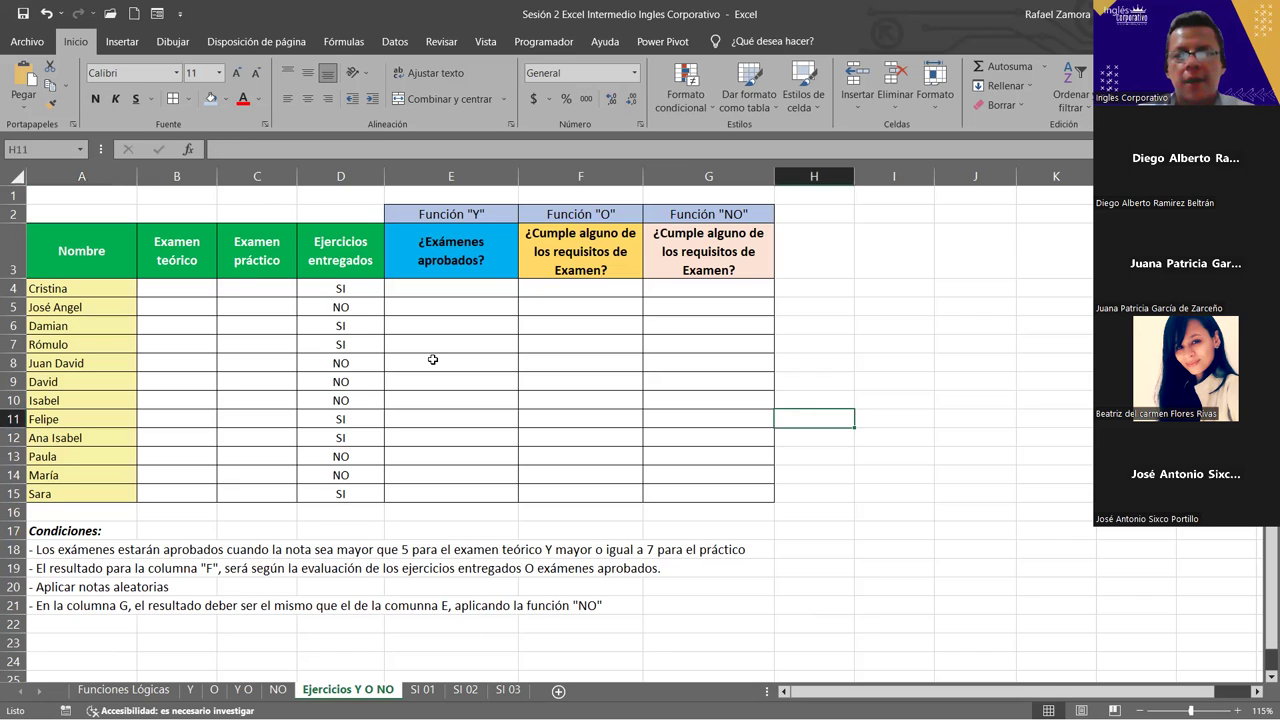
pyautogui.click(194, 289)
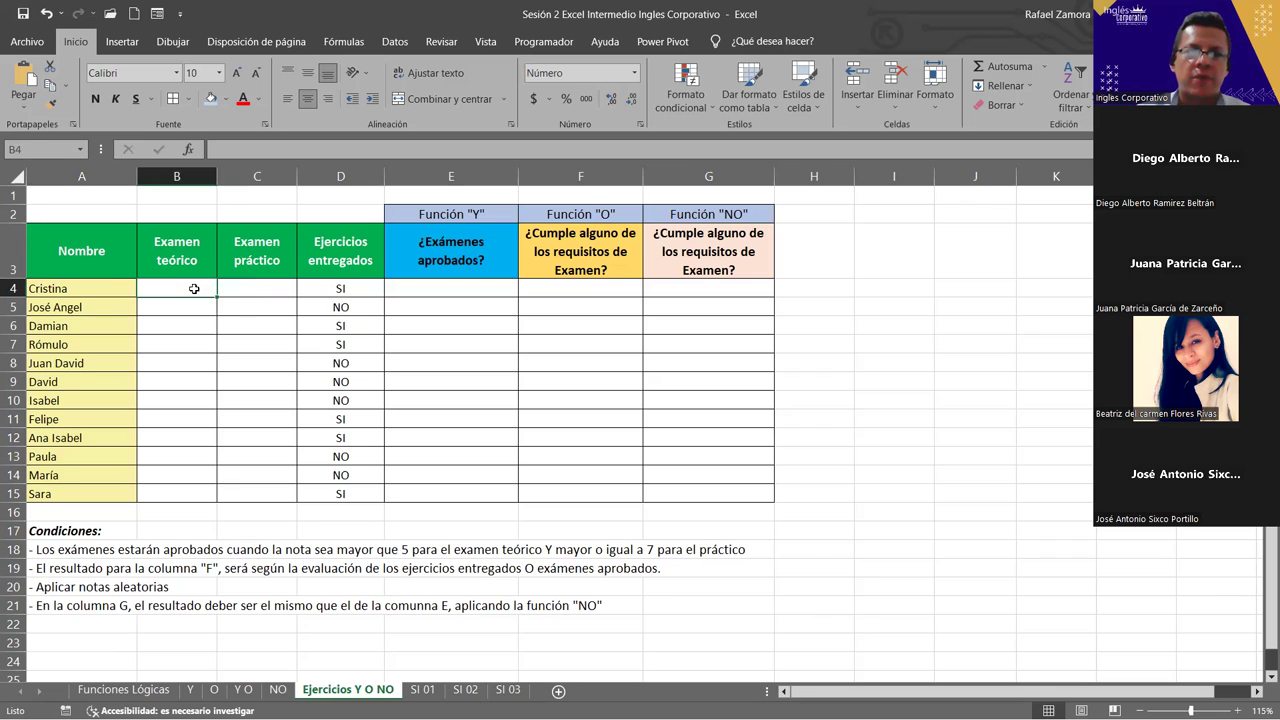
# - Enter =ALEATORIO.ENTRE(4,10) in B4 and fill it across to column C and down to row 15
pyautogui.write(')')
pyautogui.press('BackSpace')
pyautogui.write('=')
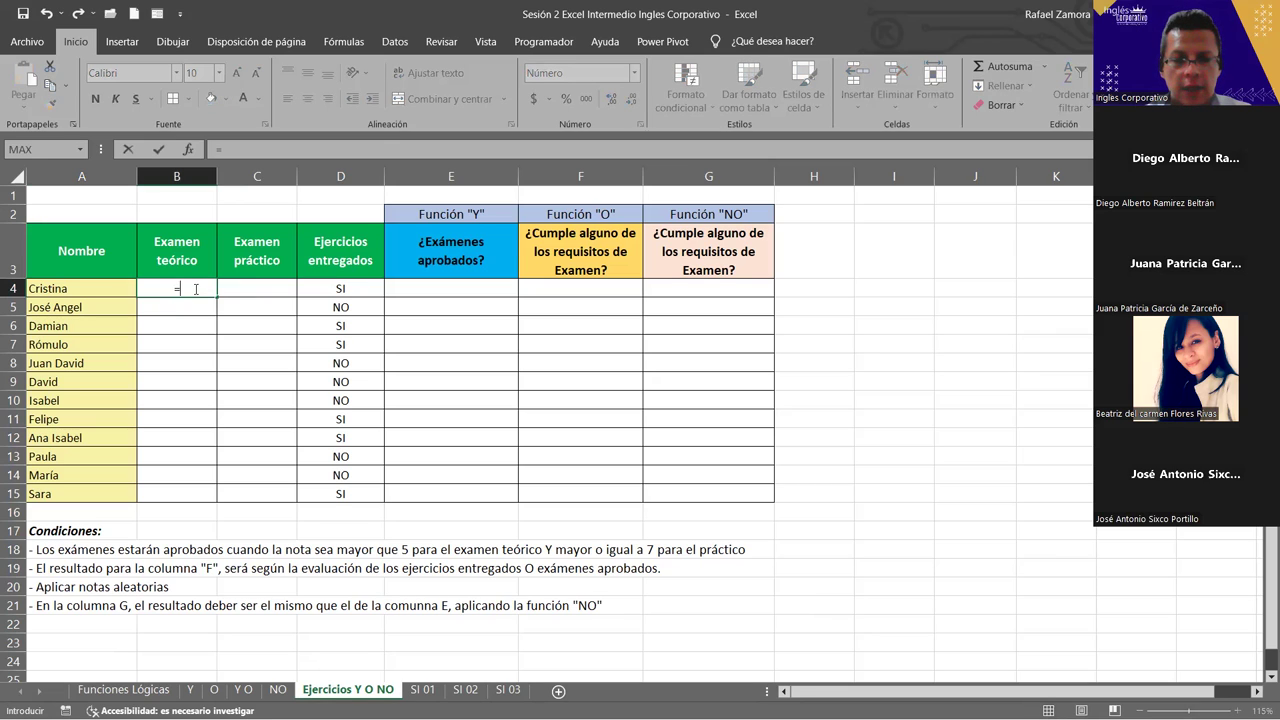
pyautogui.write('ale')
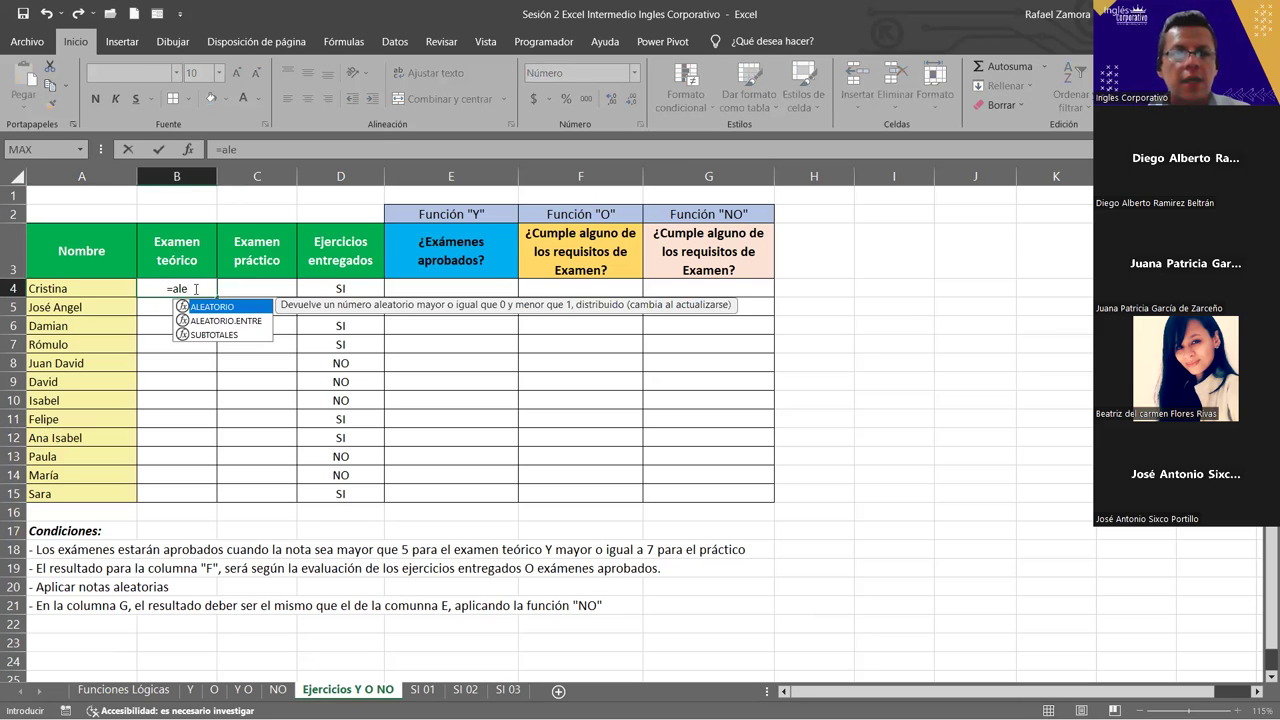
pyautogui.press('Down')
pyautogui.press('Tab')
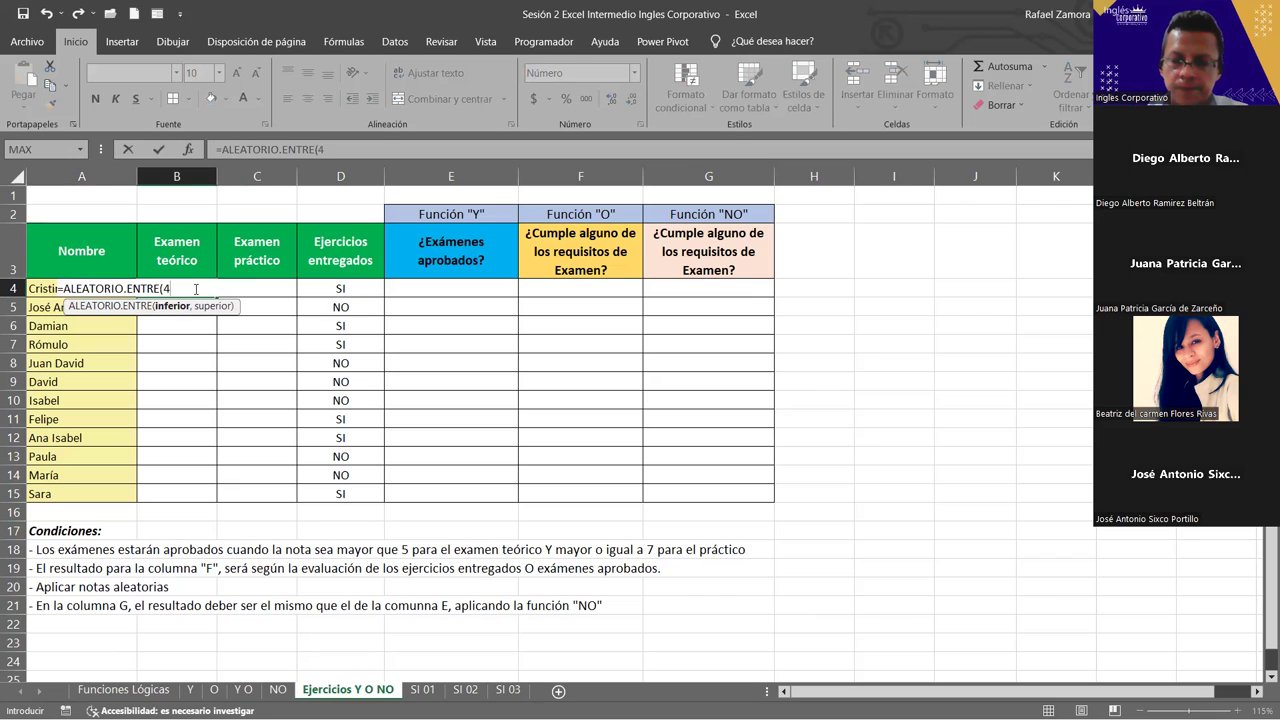
pyautogui.write(',10')
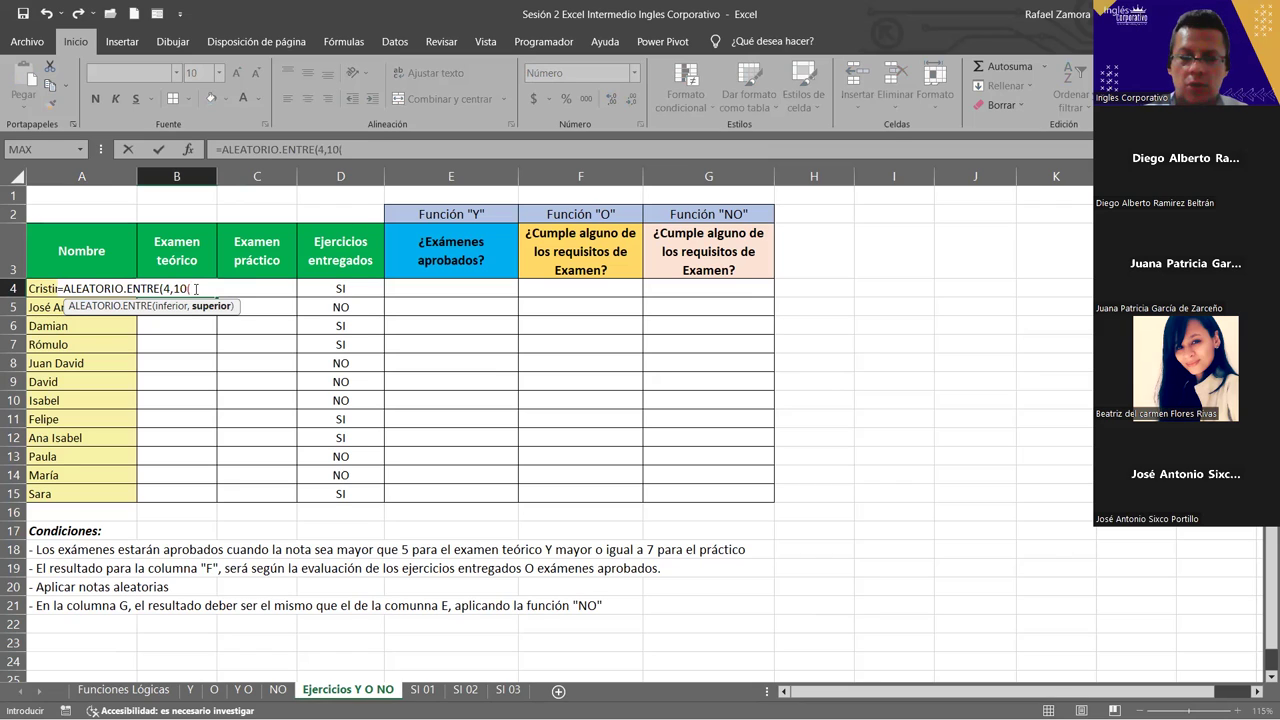
pyautogui.write(')')
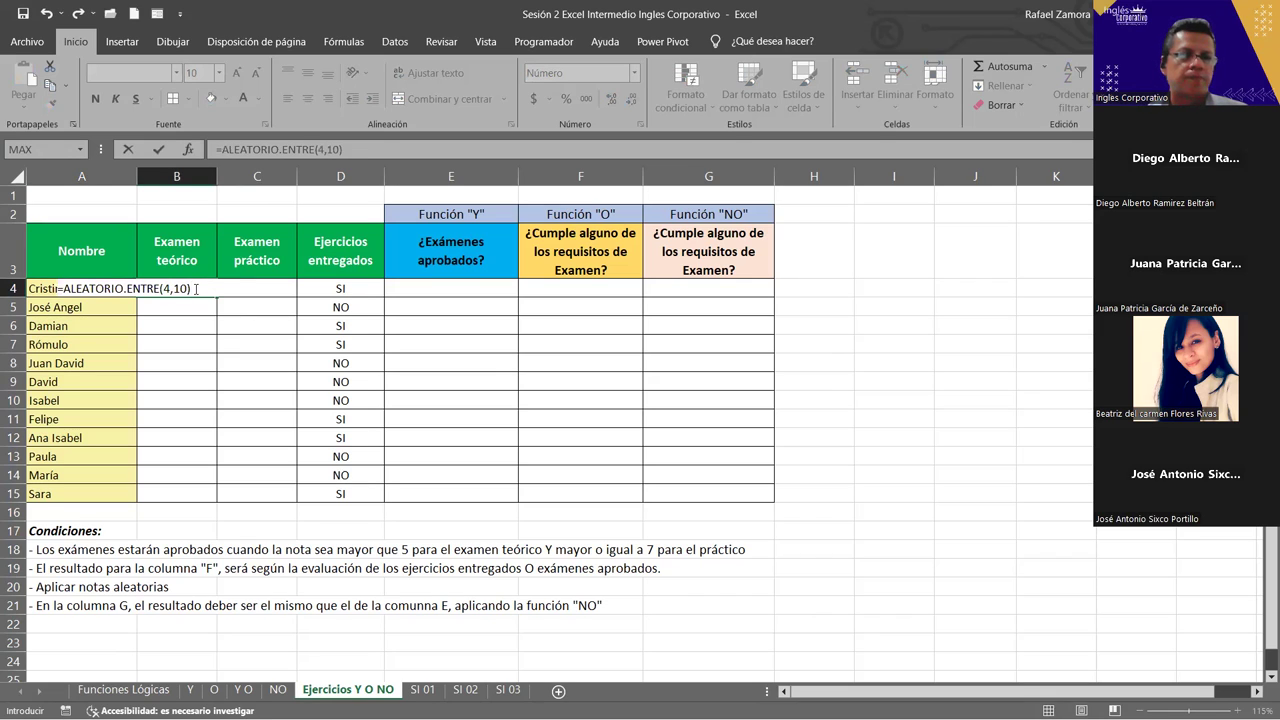
pyautogui.hotkey('ctrl', 'Return')
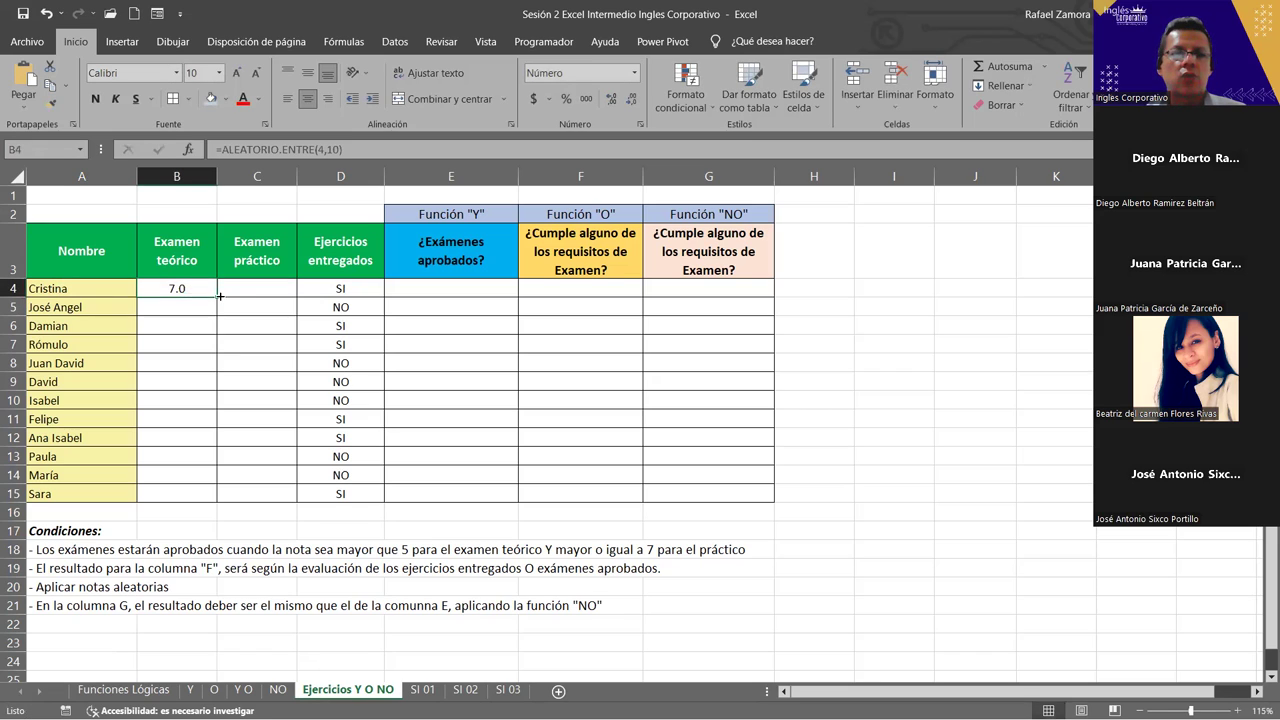
pyautogui.moveTo(218, 299); pyautogui.dragTo(218, 299)
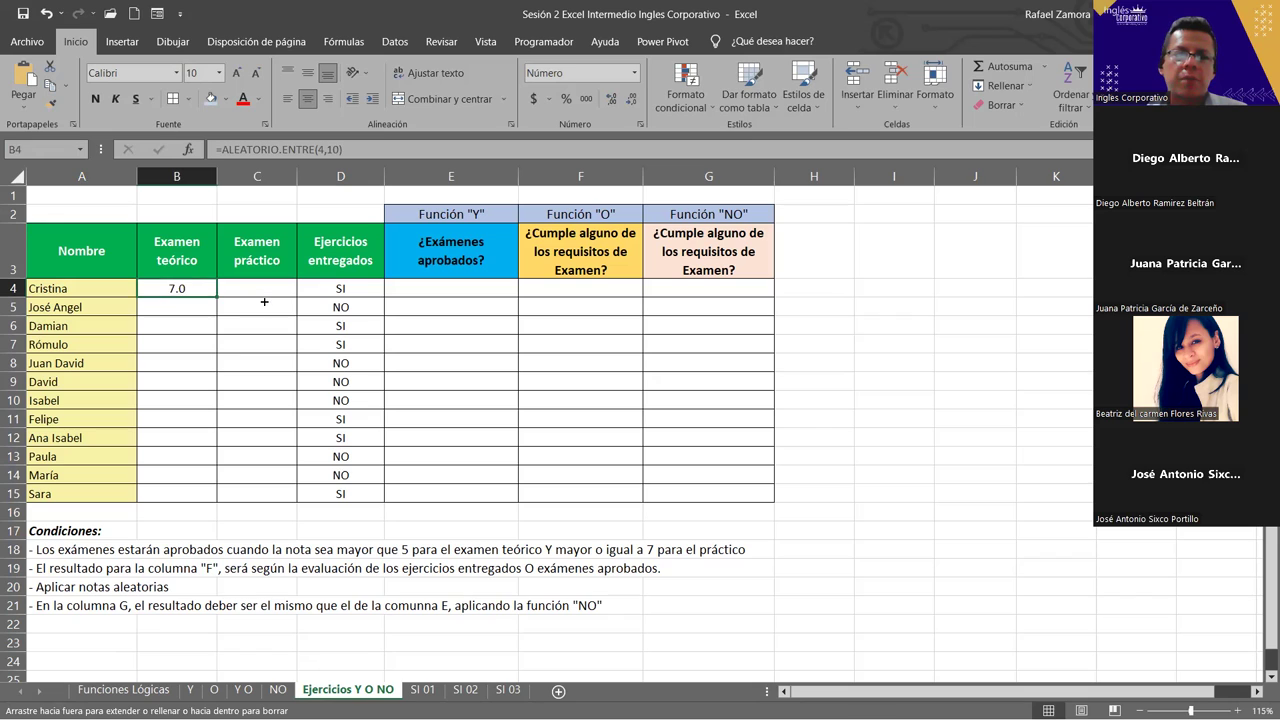
pyautogui.moveTo(218, 299)
pyautogui.mouseDown()
pyautogui.moveTo(296, 300)
pyautogui.moveTo(284, 502)
pyautogui.mouseUp()
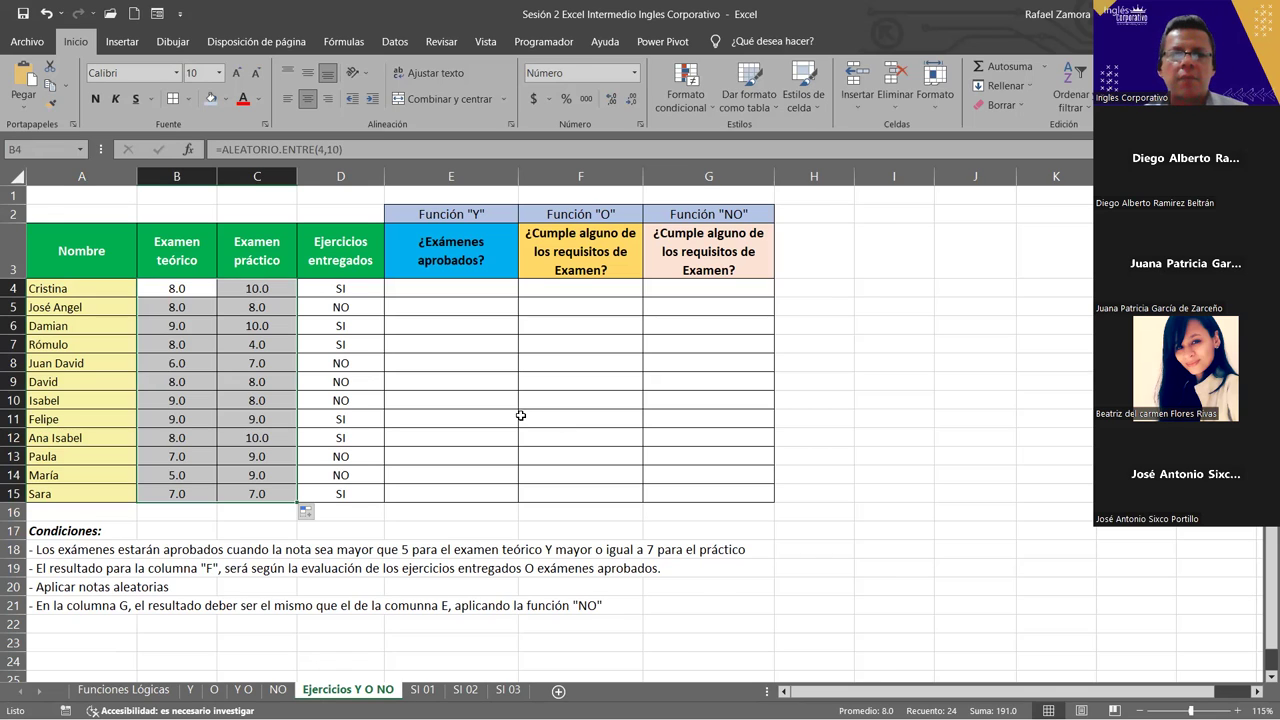
# - Highlight the score, exercise and result columns, then select the first condition in row 18
pyautogui.click(487, 418)
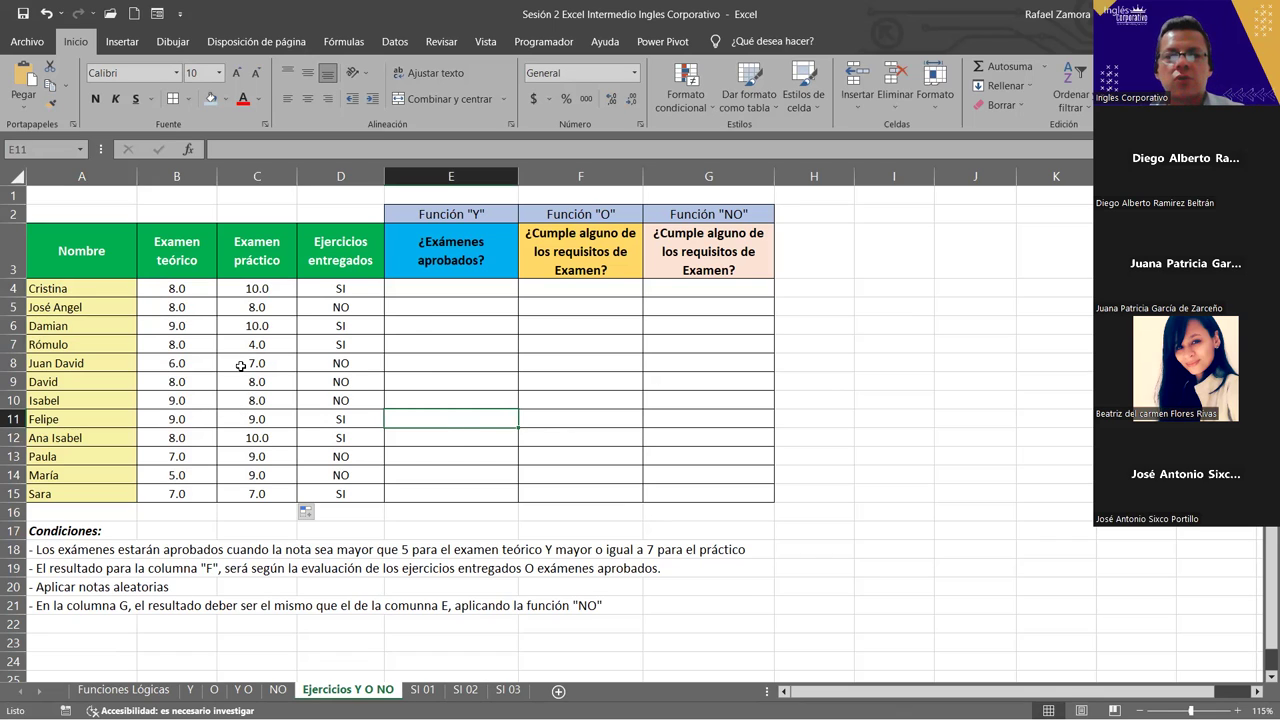
pyautogui.moveTo(168, 242); pyautogui.dragTo(322, 493)
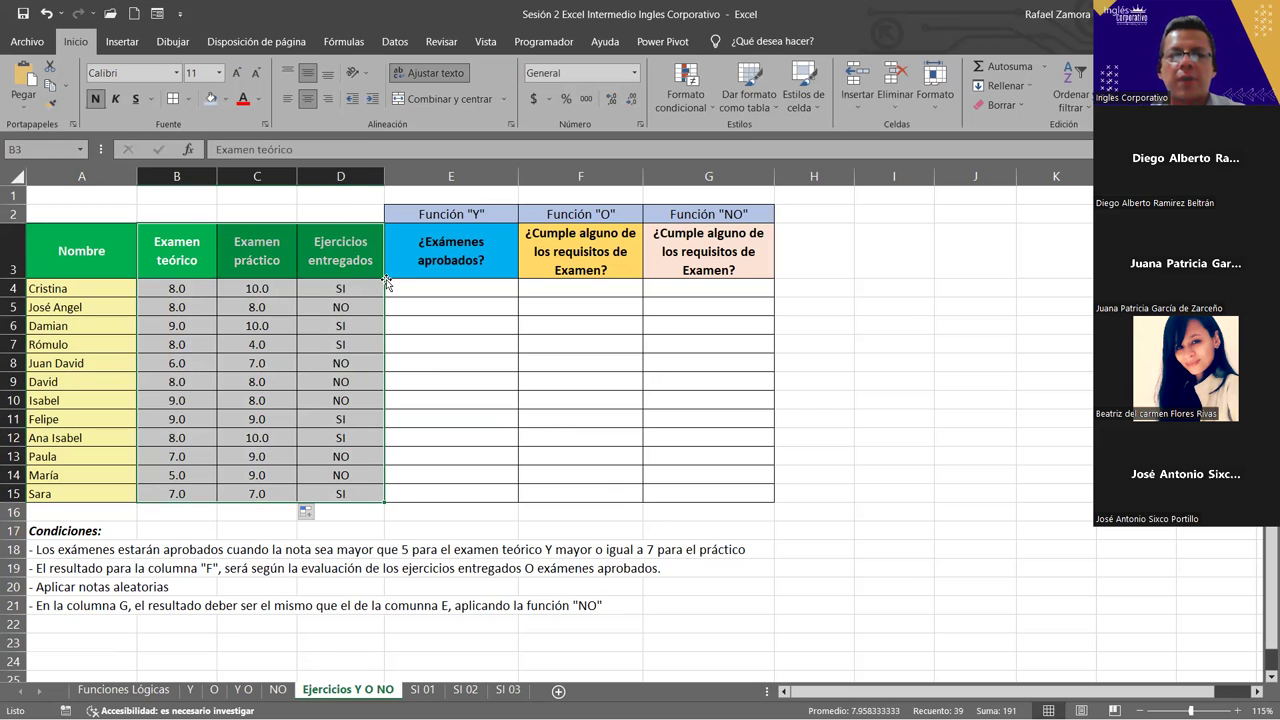
pyautogui.moveTo(436, 293)
pyautogui.mouseDown()
pyautogui.moveTo(493, 425)
pyautogui.moveTo(708, 531)
pyautogui.mouseUp()
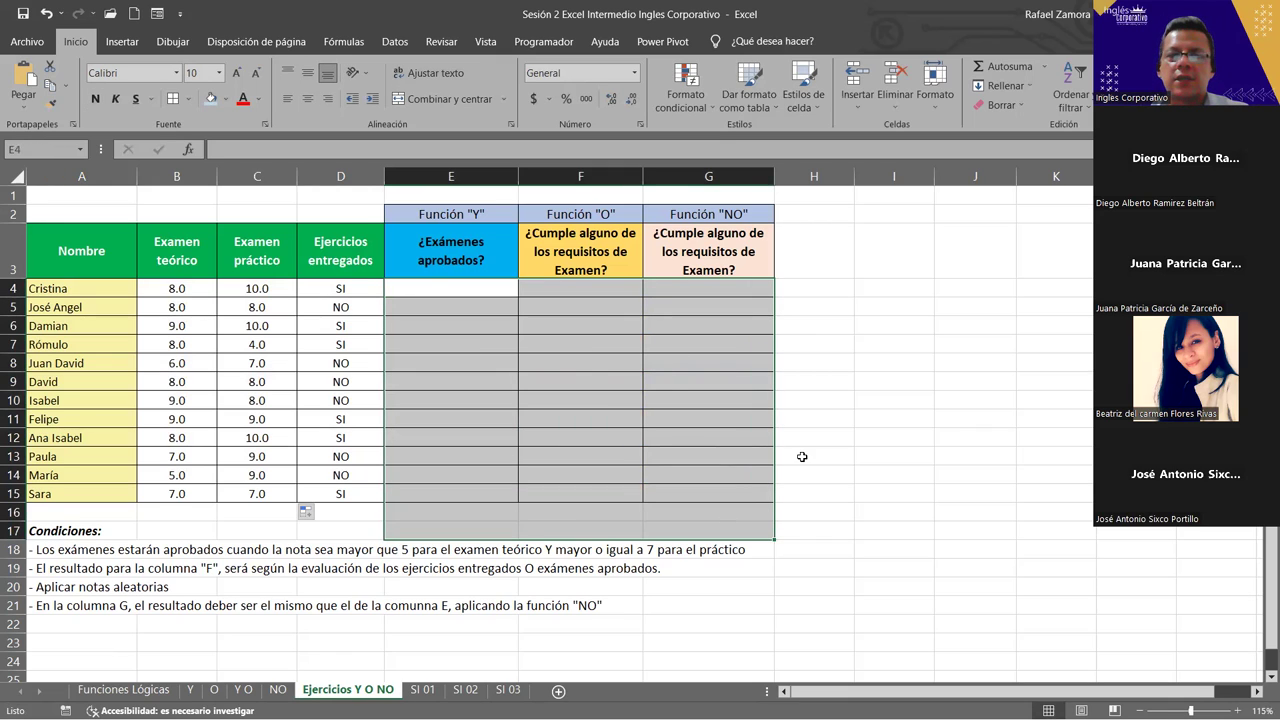
pyautogui.moveTo(499, 326); pyautogui.dragTo(497, 338)
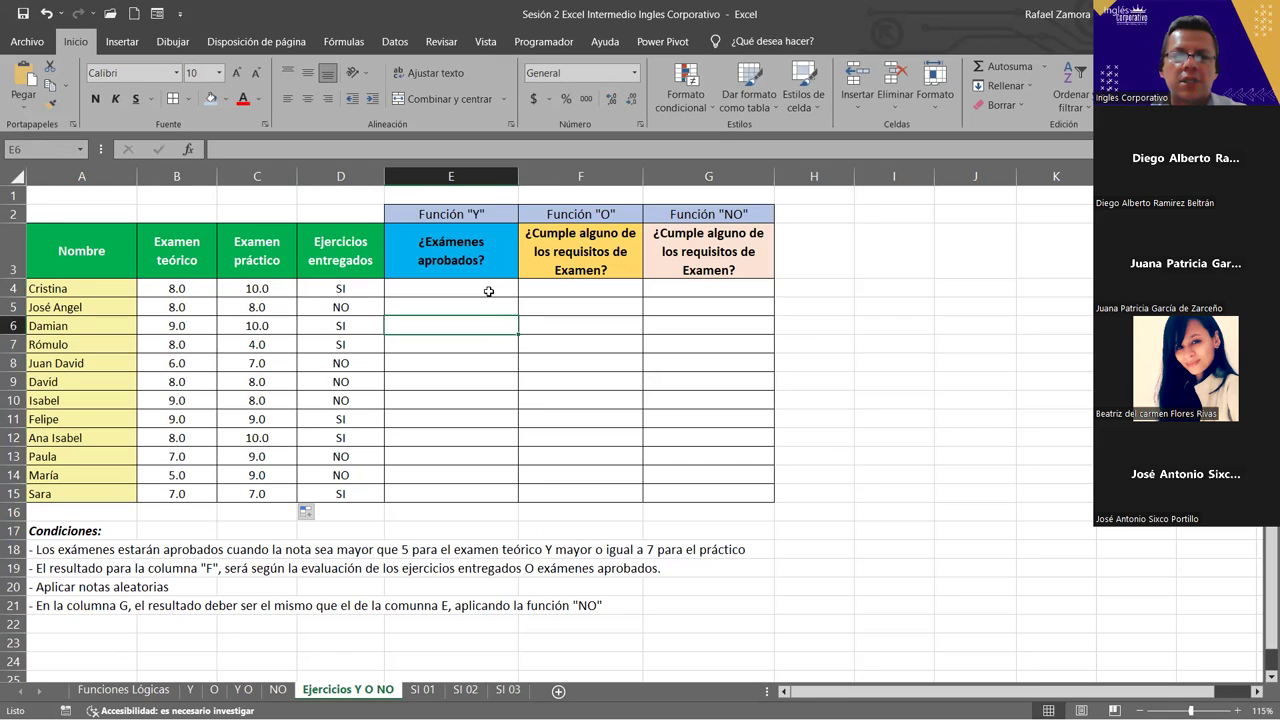
pyautogui.click(486, 290)
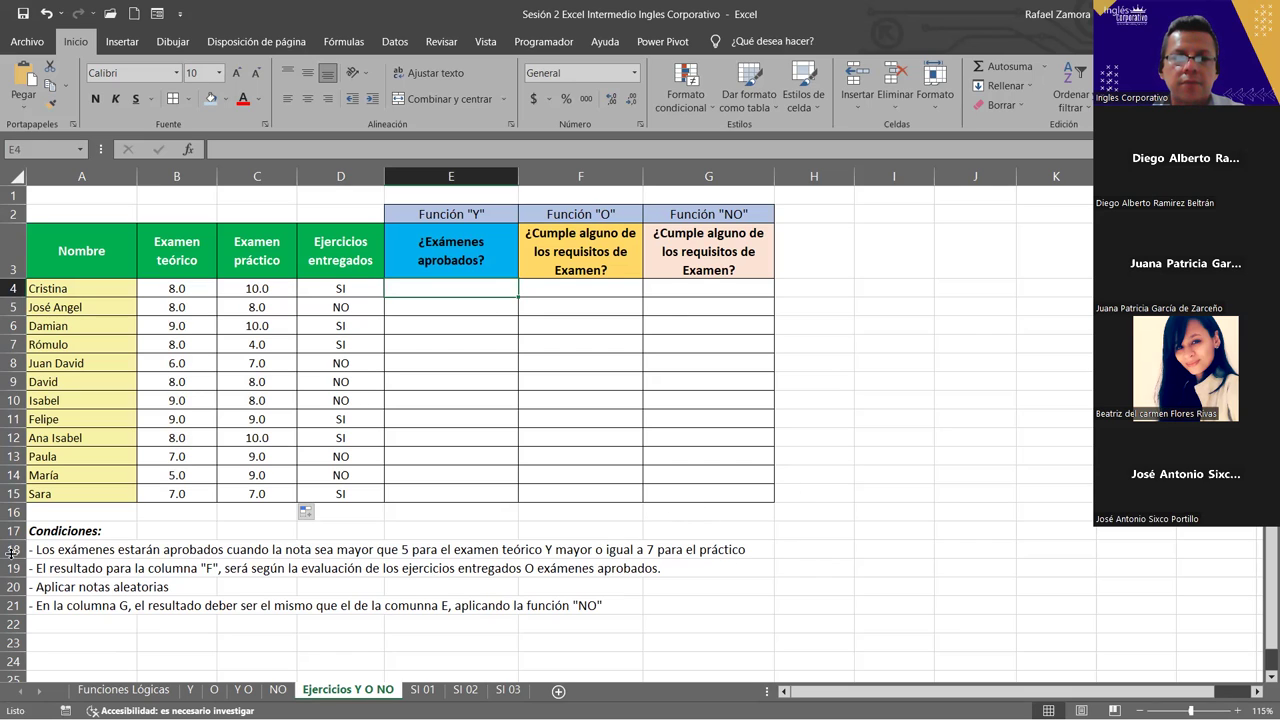
pyautogui.moveTo(36, 551); pyautogui.dragTo(770, 551)
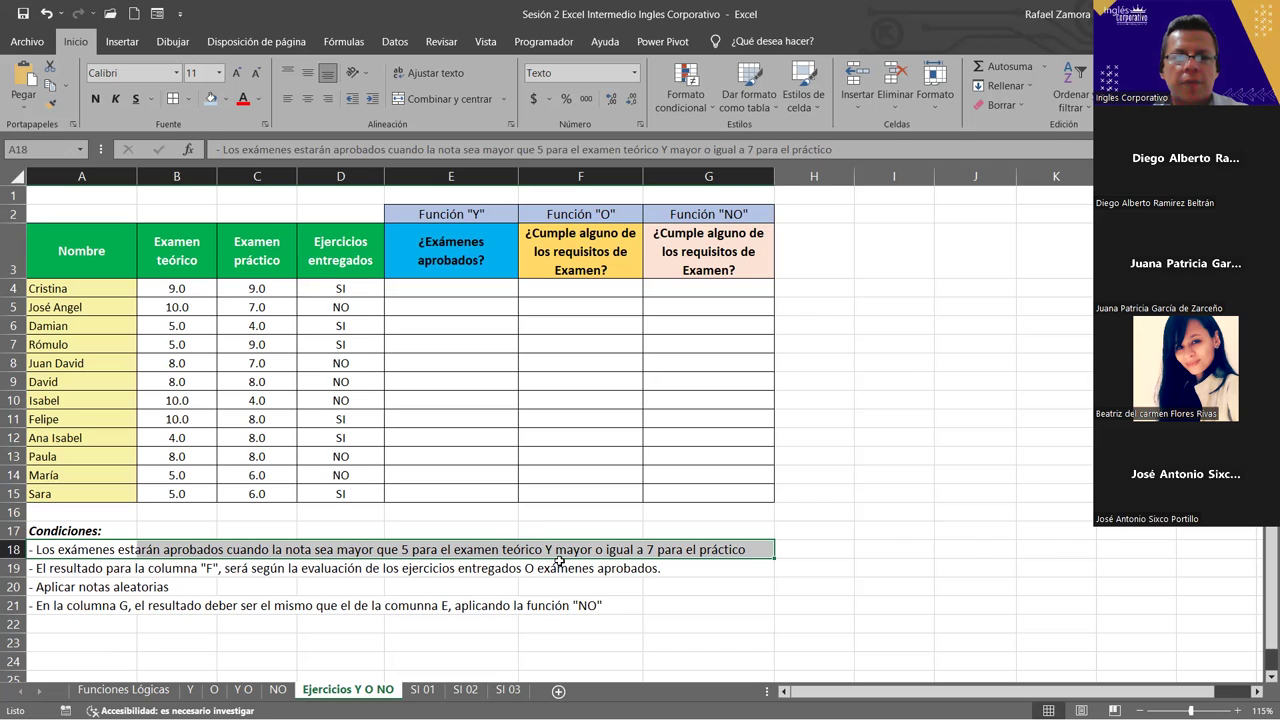
pyautogui.click(186, 287)
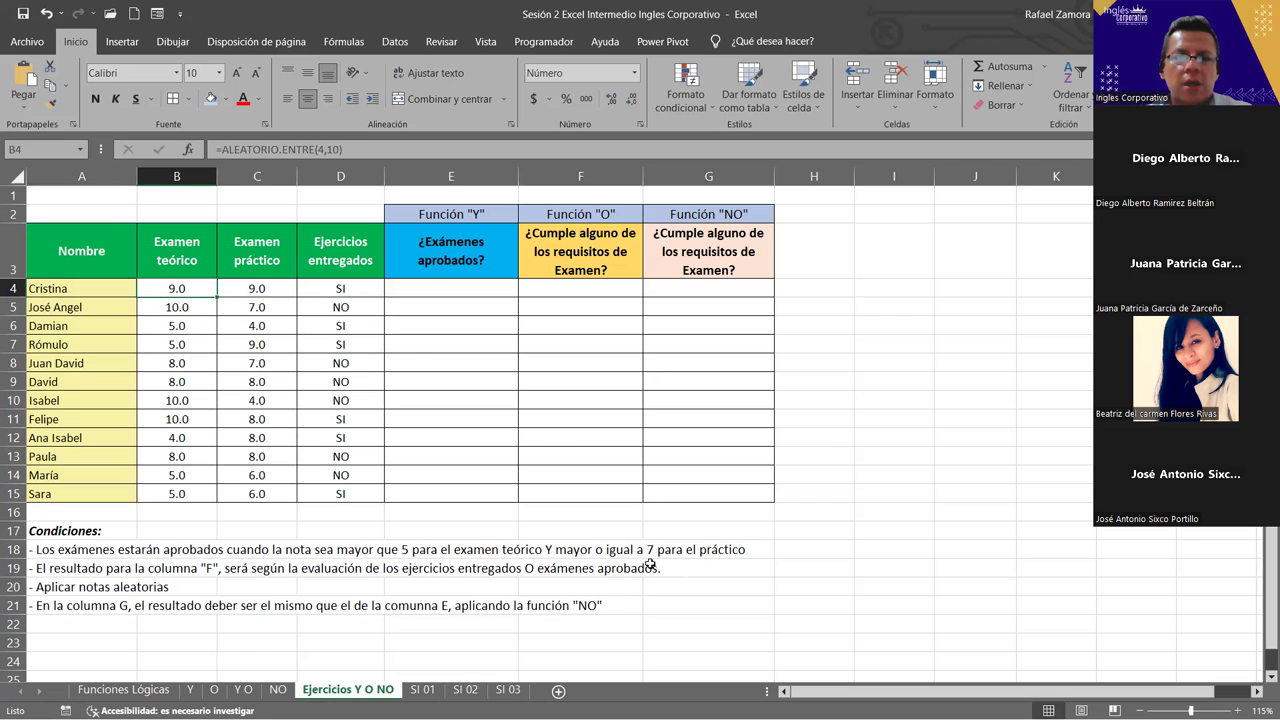
pyautogui.click(250, 287)
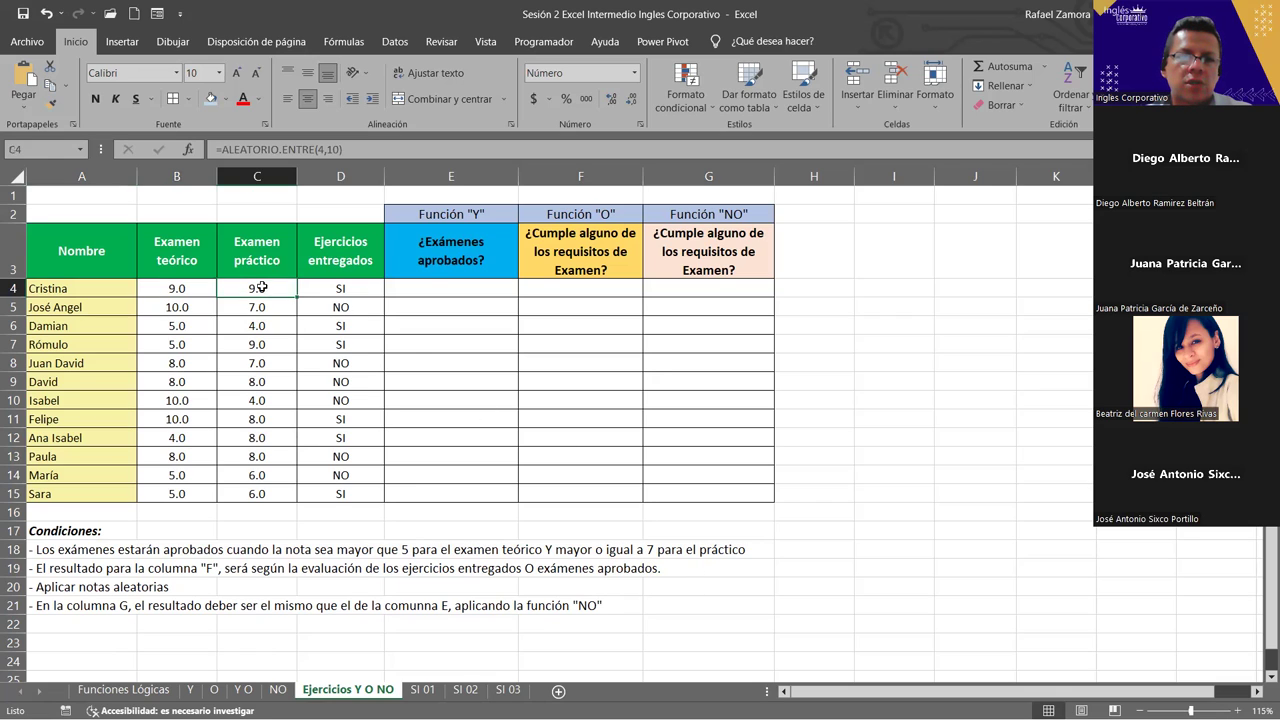
pyautogui.moveTo(164, 288); pyautogui.dragTo(262, 290)
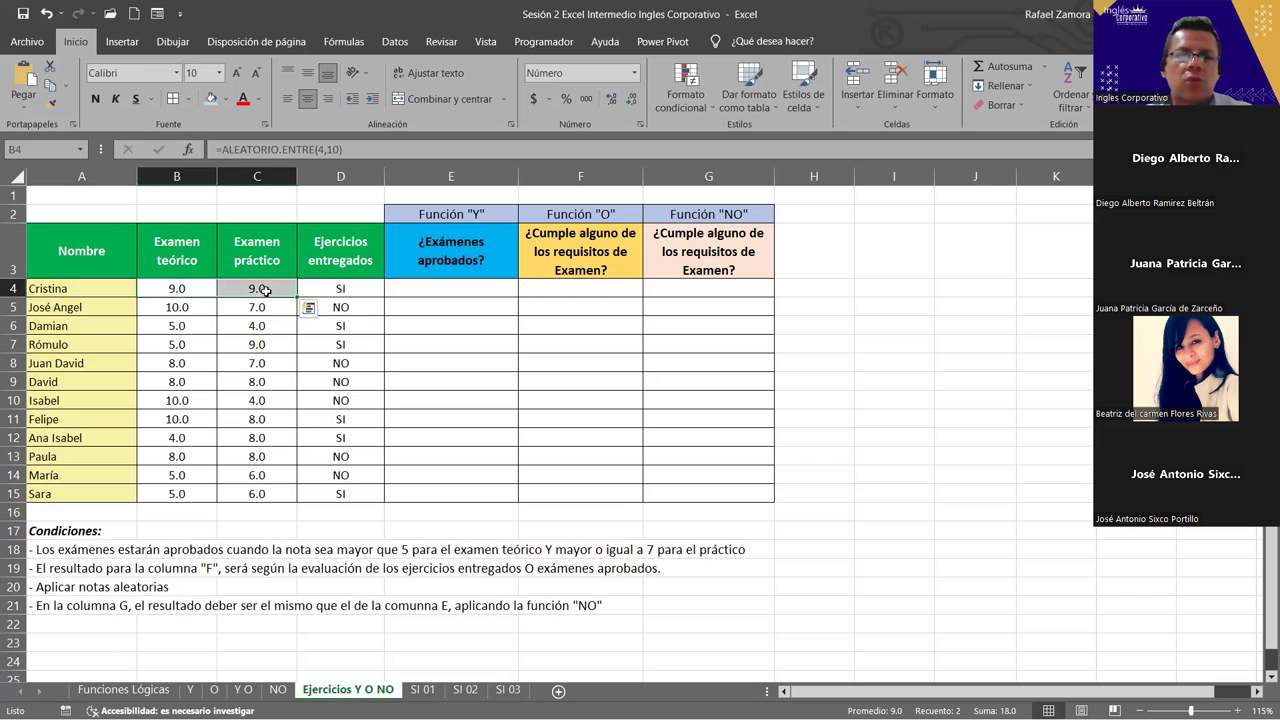
pyautogui.click(487, 287)
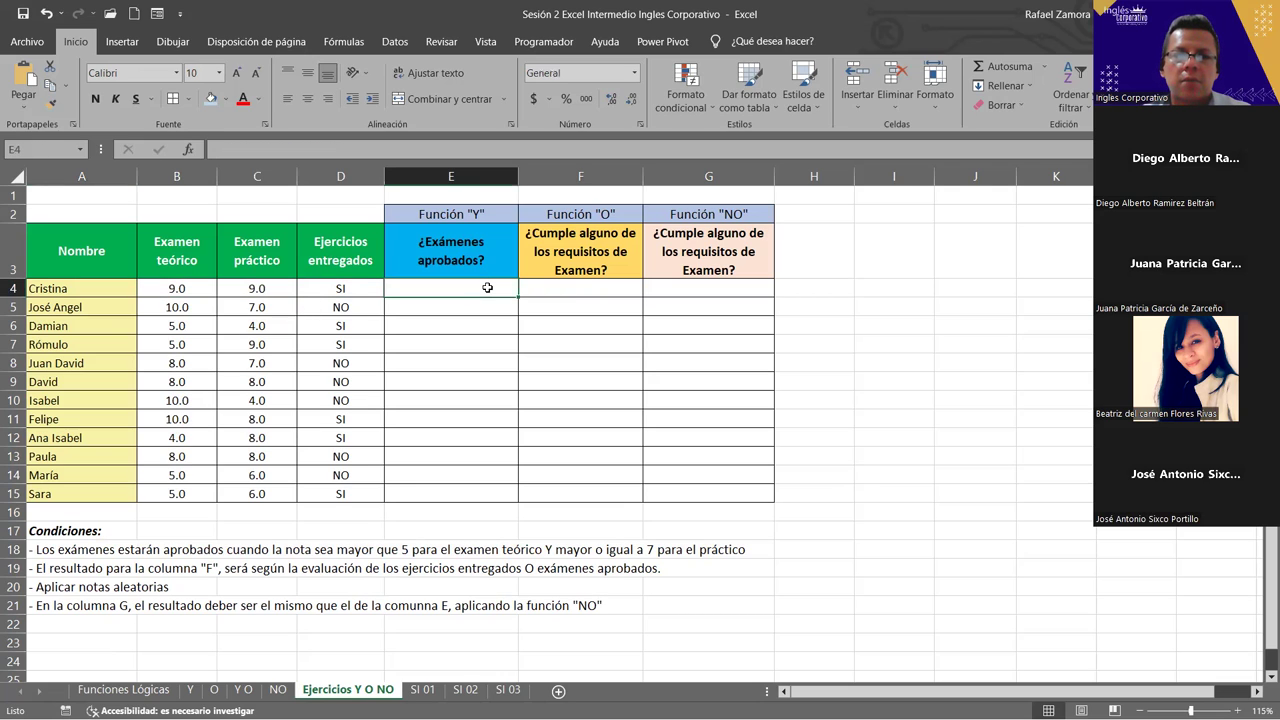
pyautogui.moveTo(180, 306)
pyautogui.mouseDown()
pyautogui.moveTo(245, 307)
pyautogui.moveTo(200, 312)
pyautogui.mouseUp()
pyautogui.click(268, 311)
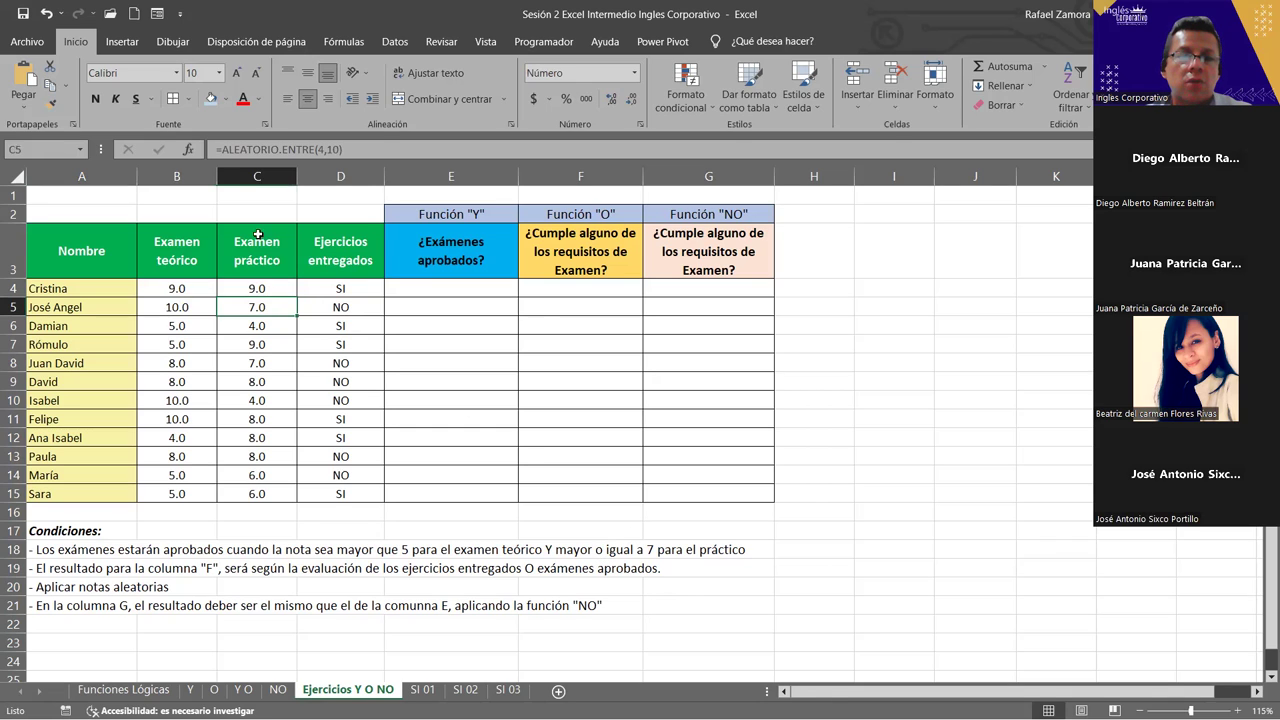
pyautogui.moveTo(195, 300); pyautogui.dragTo(225, 302)
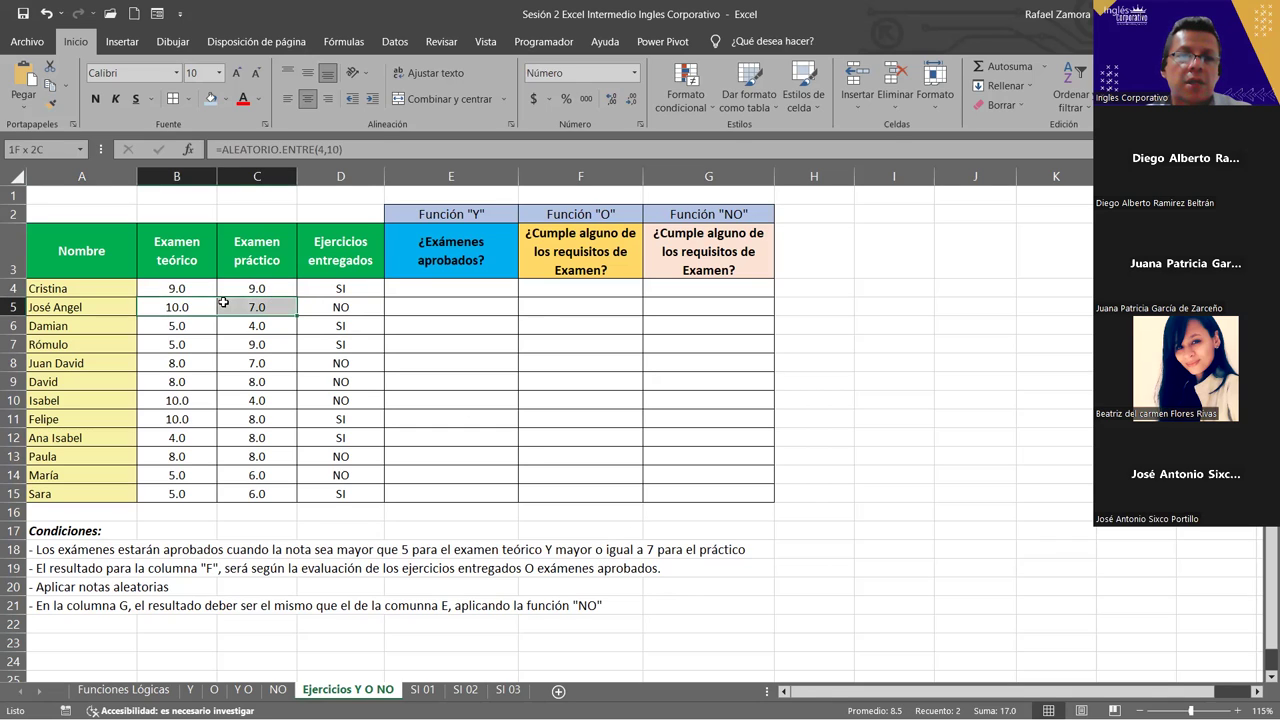
pyautogui.click(418, 312)
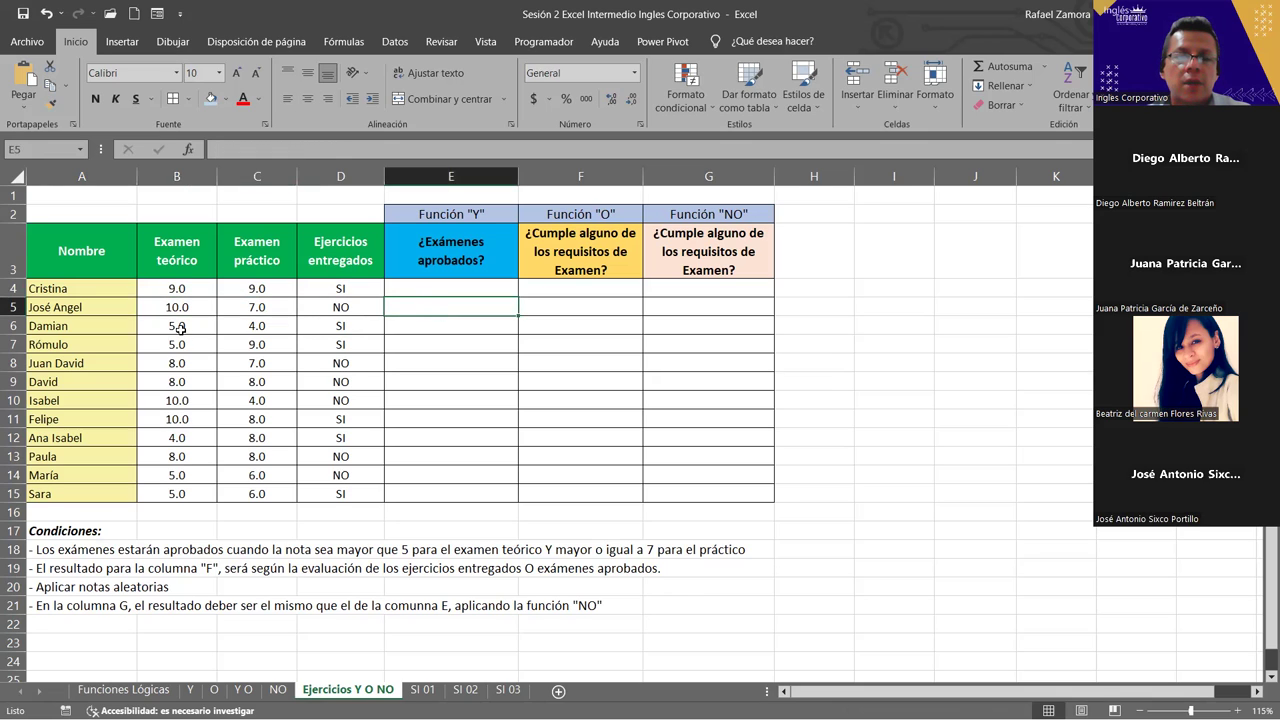
pyautogui.moveTo(180, 328); pyautogui.dragTo(262, 328)
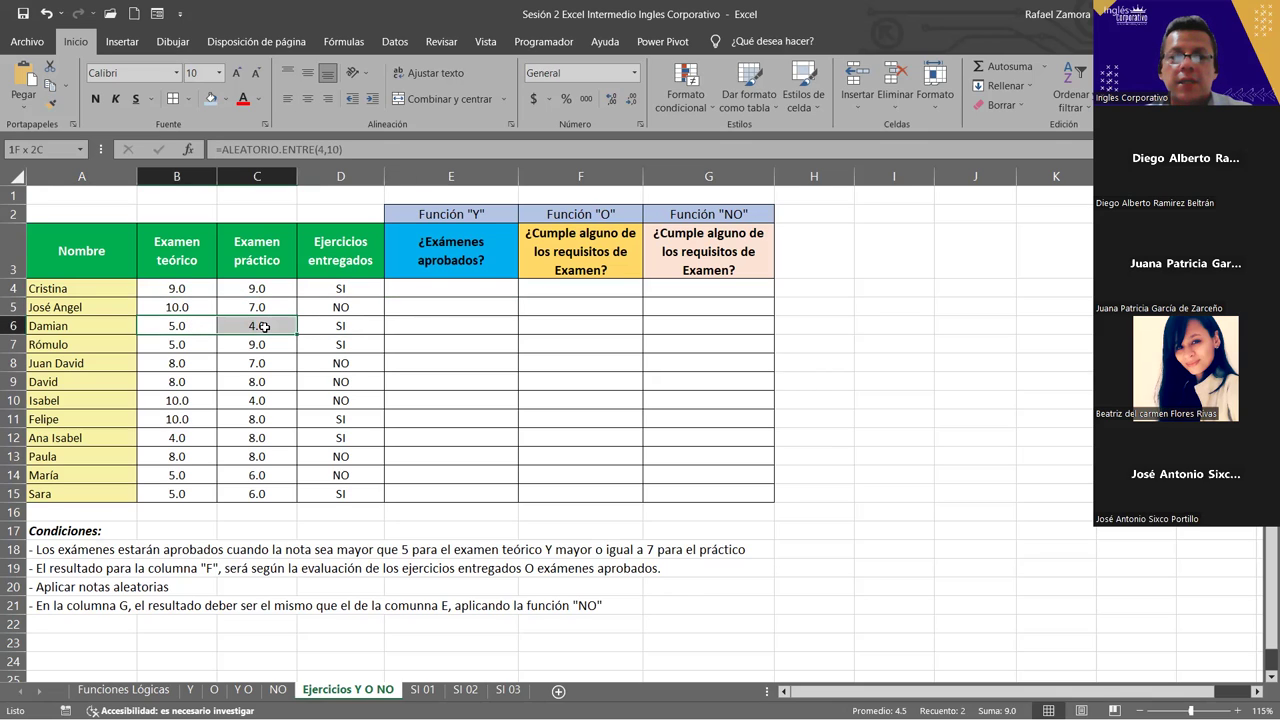
pyautogui.click(173, 326)
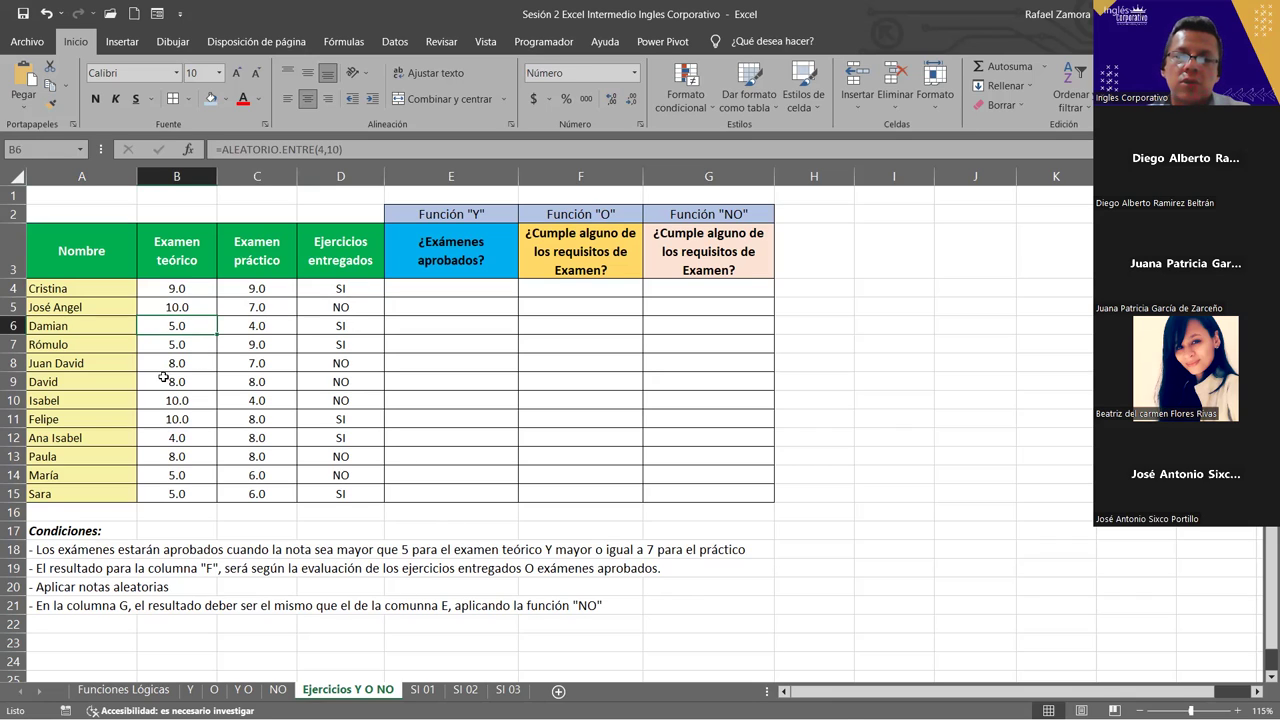
pyautogui.click(253, 328)
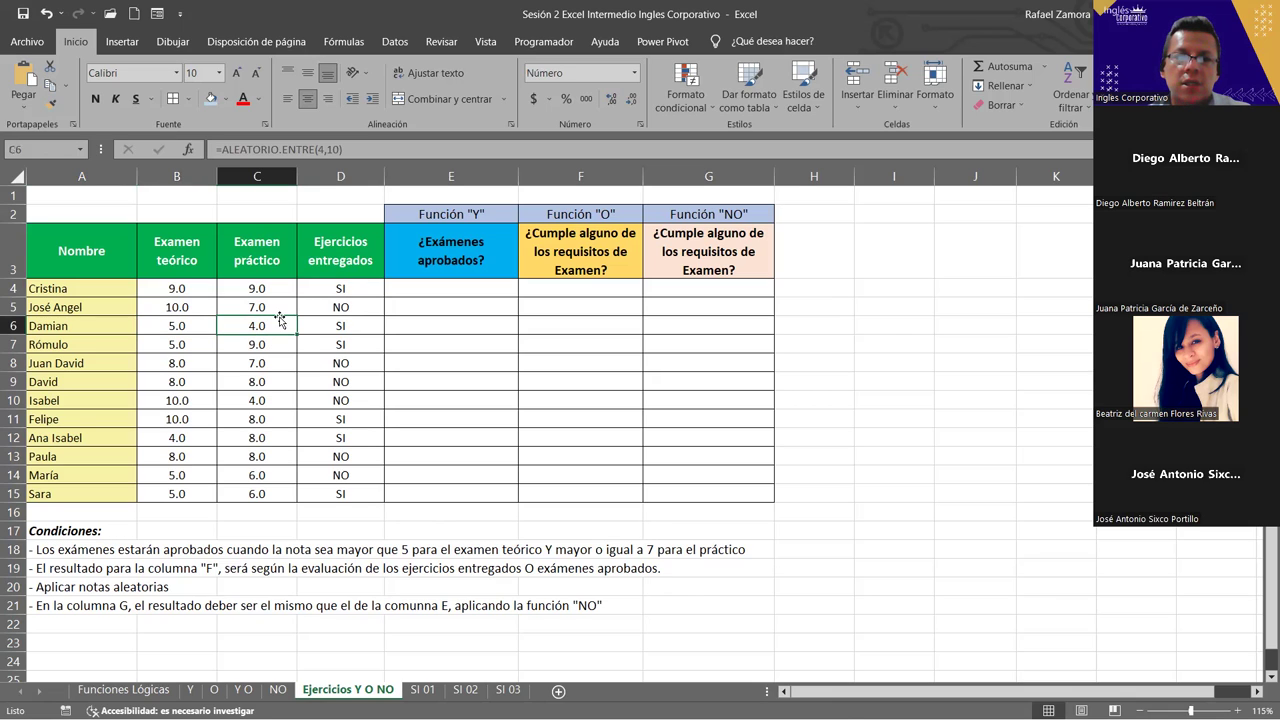
pyautogui.moveTo(190, 320); pyautogui.dragTo(262, 326)
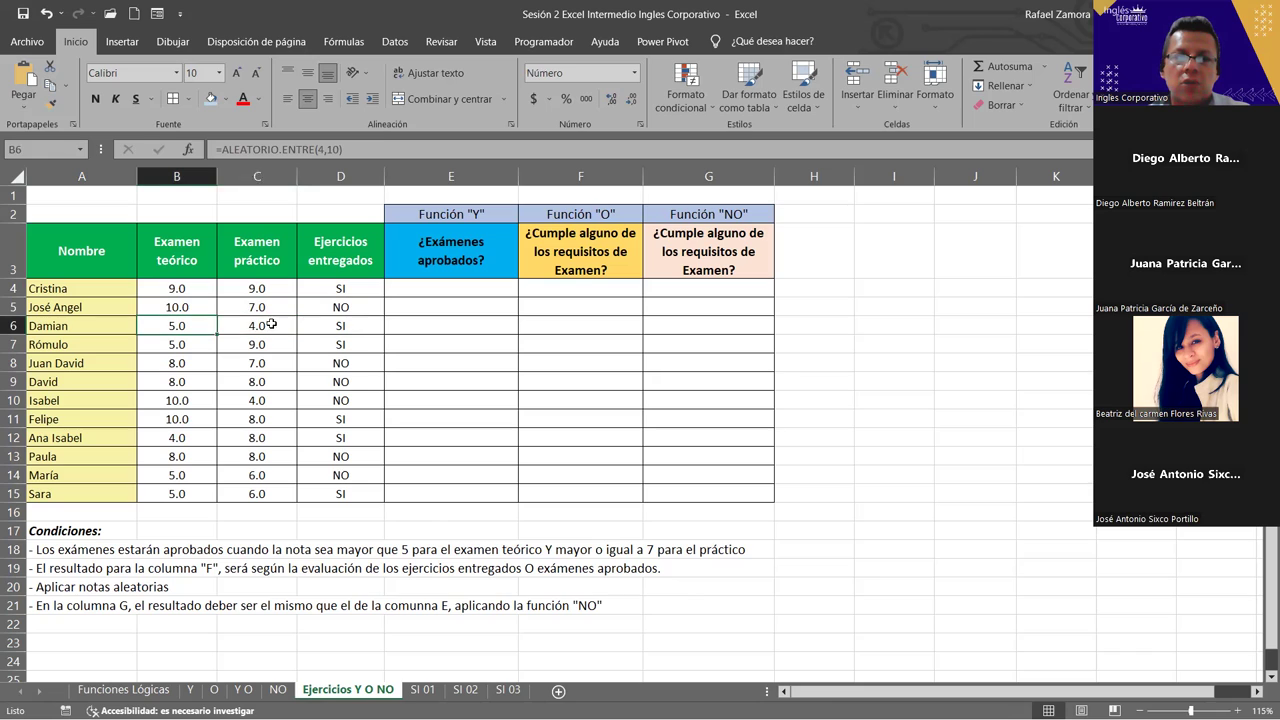
pyautogui.click(460, 328)
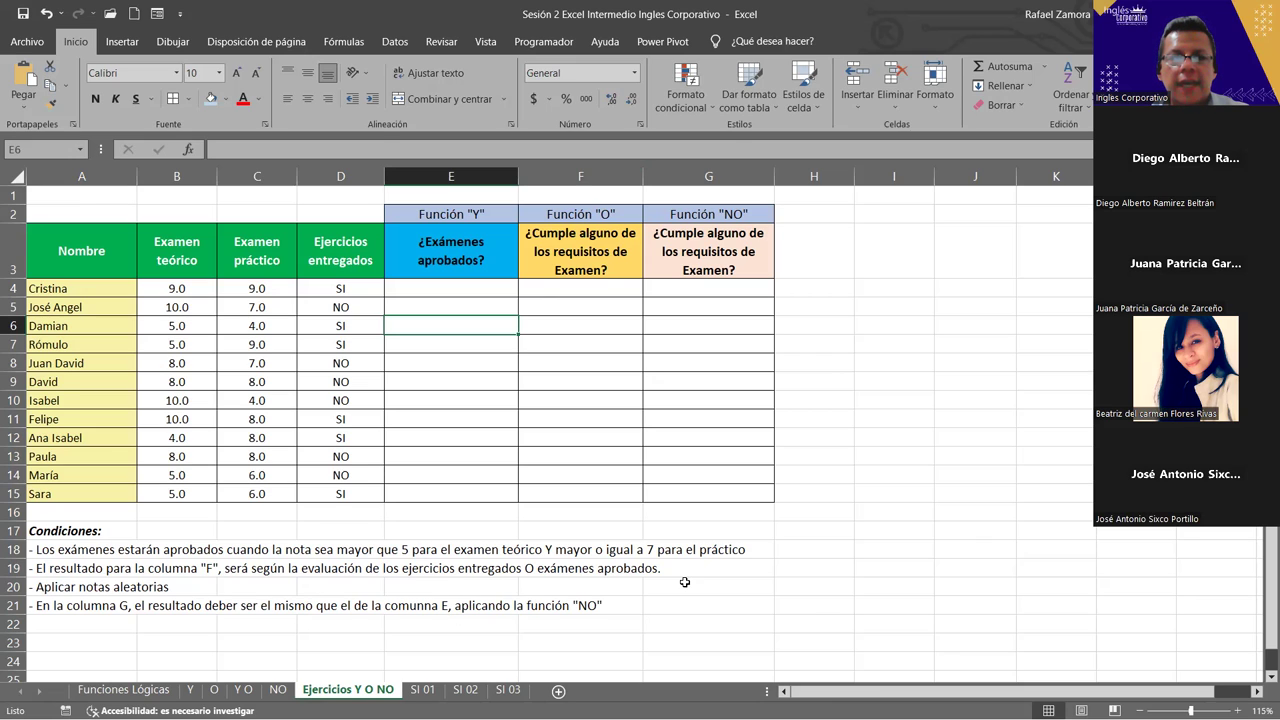
pyautogui.moveTo(363, 288); pyautogui.dragTo(372, 492)
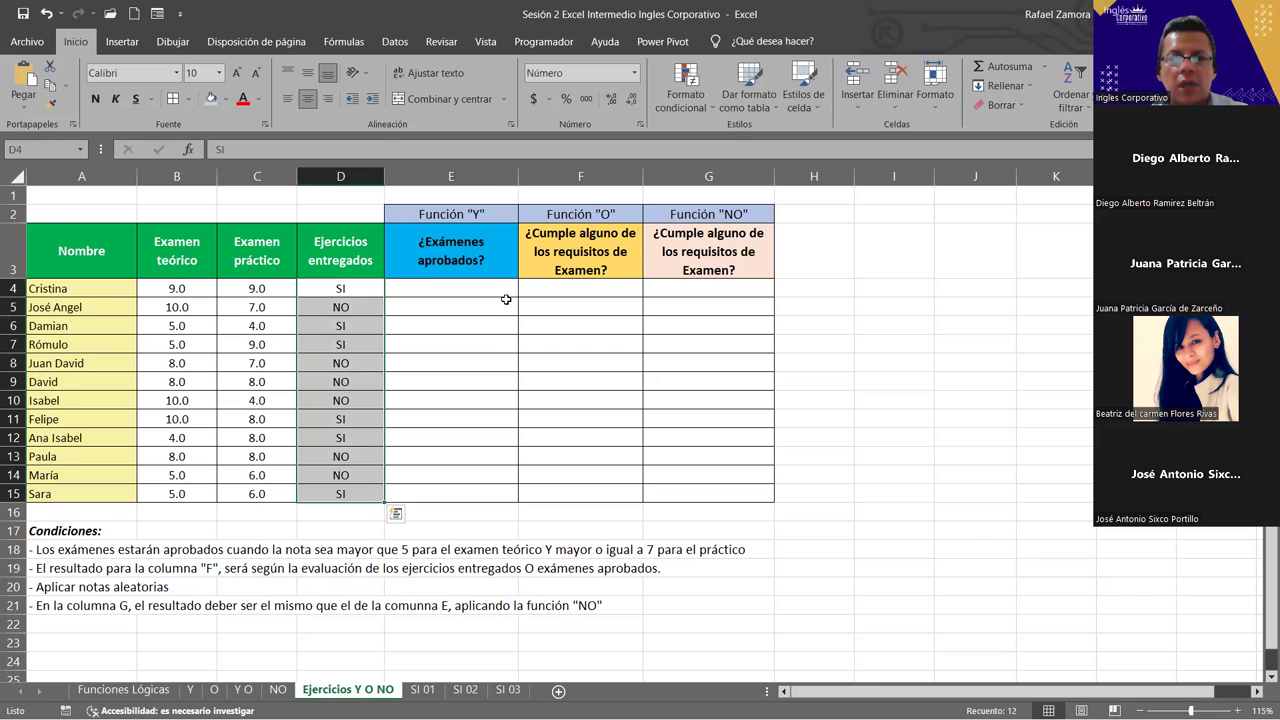
pyautogui.moveTo(494, 285); pyautogui.dragTo(505, 492)
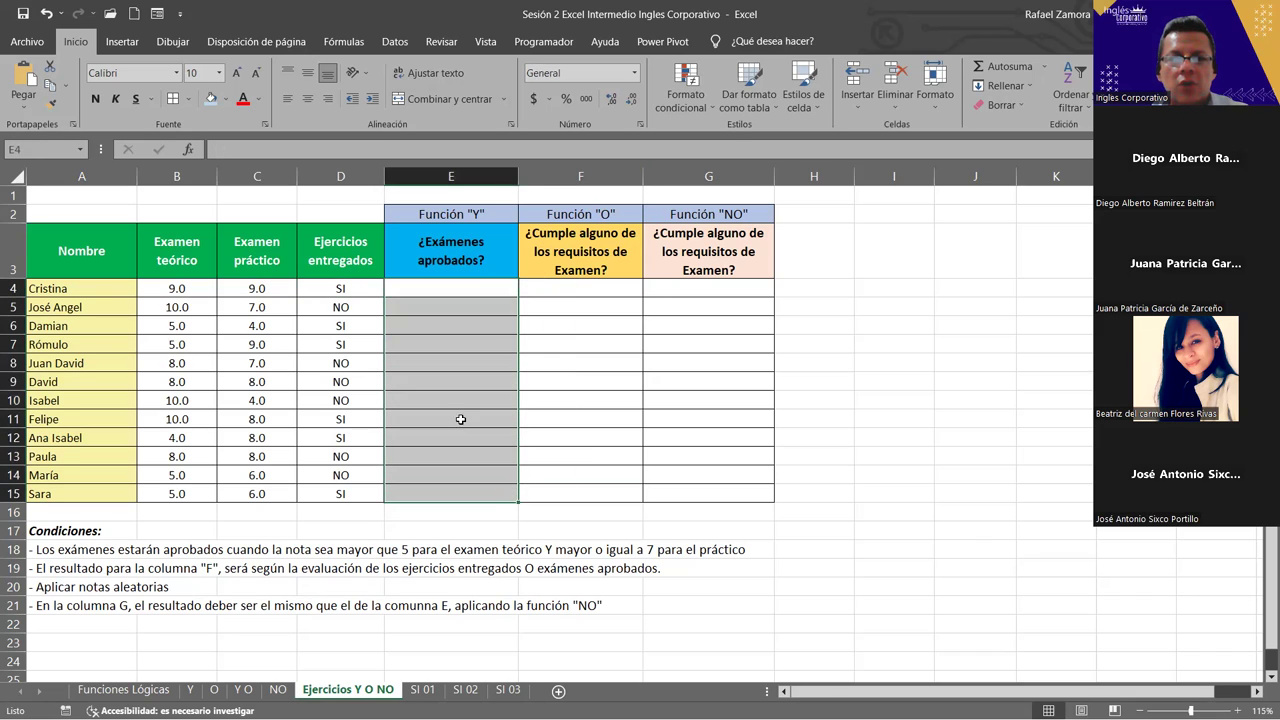
pyautogui.moveTo(450, 288); pyautogui.dragTo(423, 480)
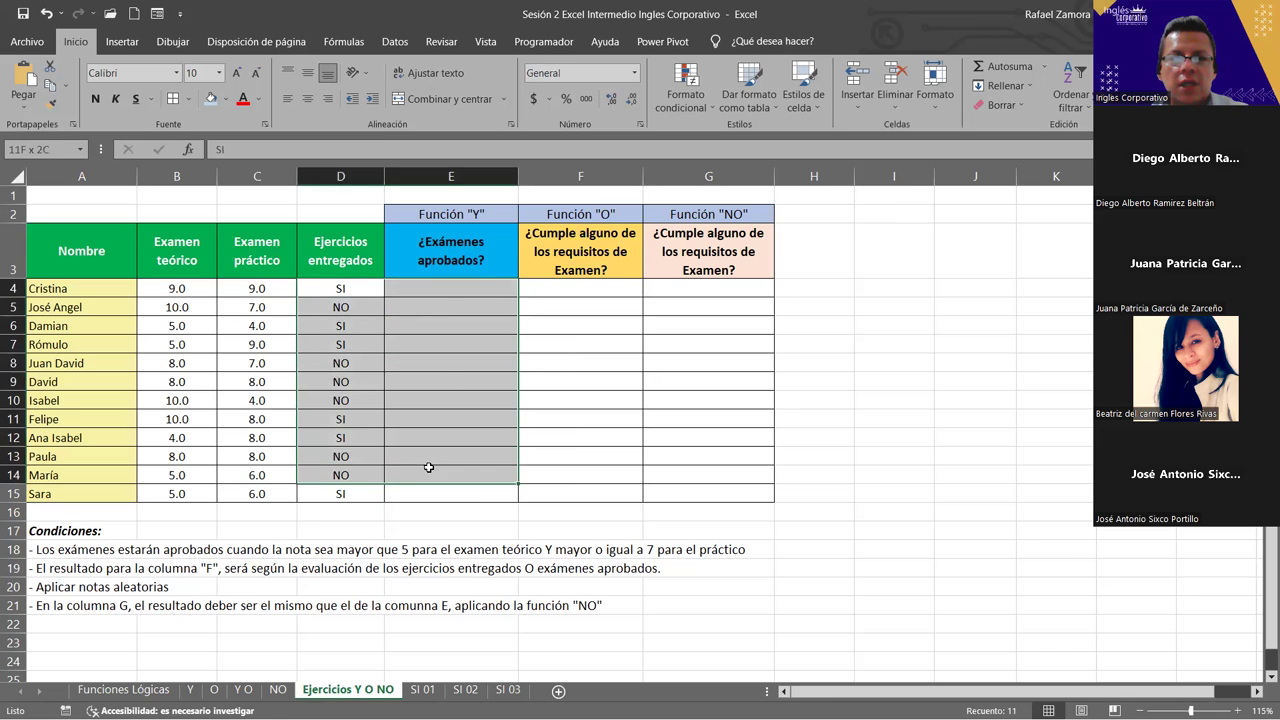
pyautogui.click(450, 290)
pyautogui.moveTo(450, 296); pyautogui.dragTo(454, 490)
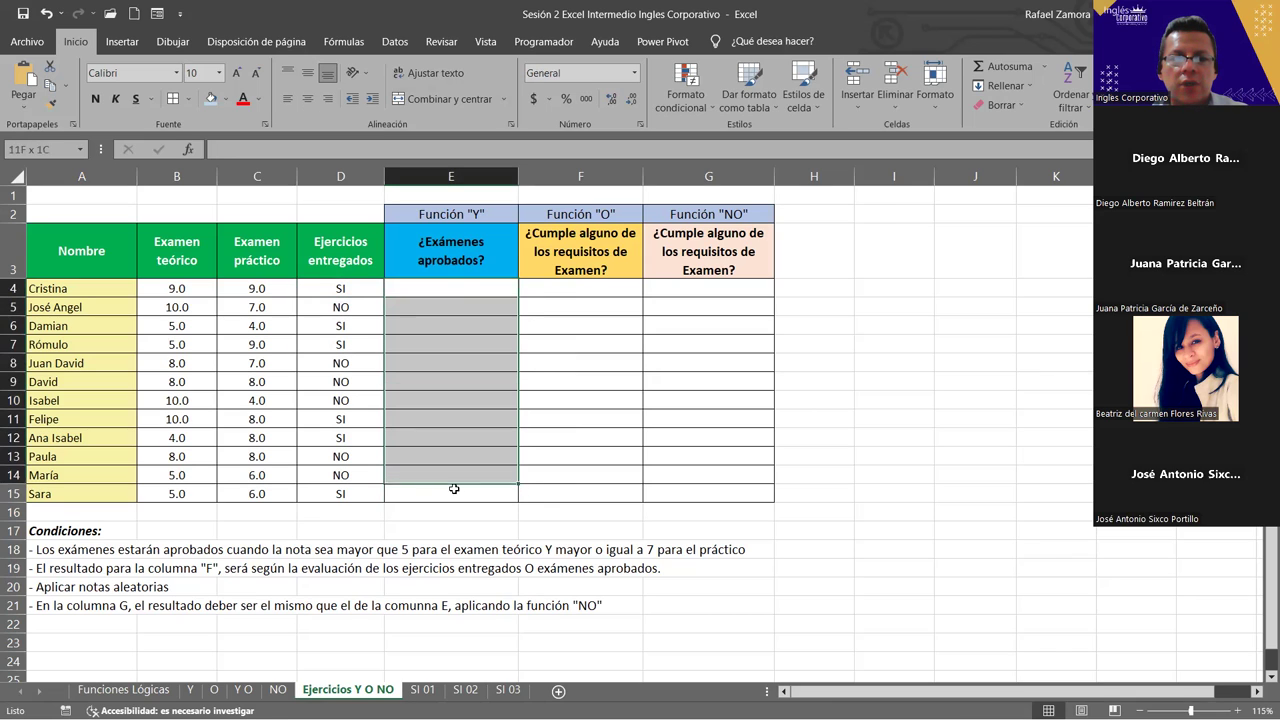
pyautogui.moveTo(358, 287); pyautogui.dragTo(445, 497)
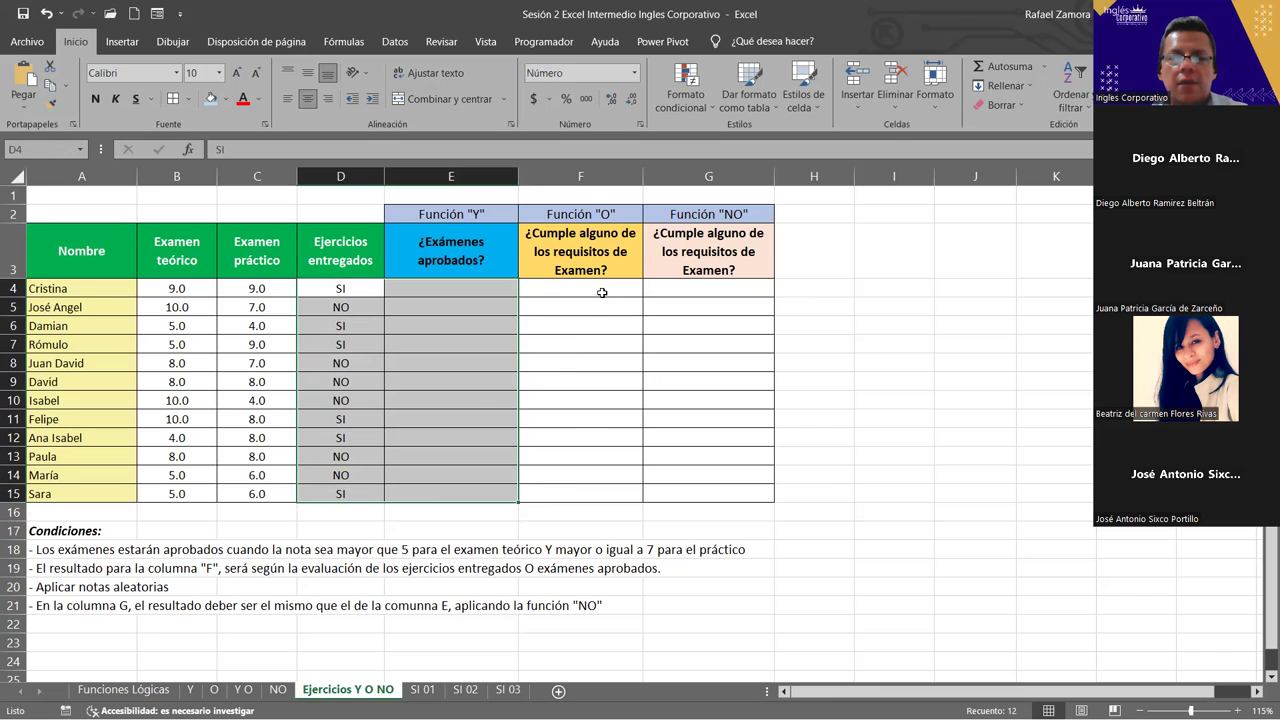
pyautogui.click(600, 292)
pyautogui.press('Down')
pyautogui.press('Down')
pyautogui.click(588, 292)
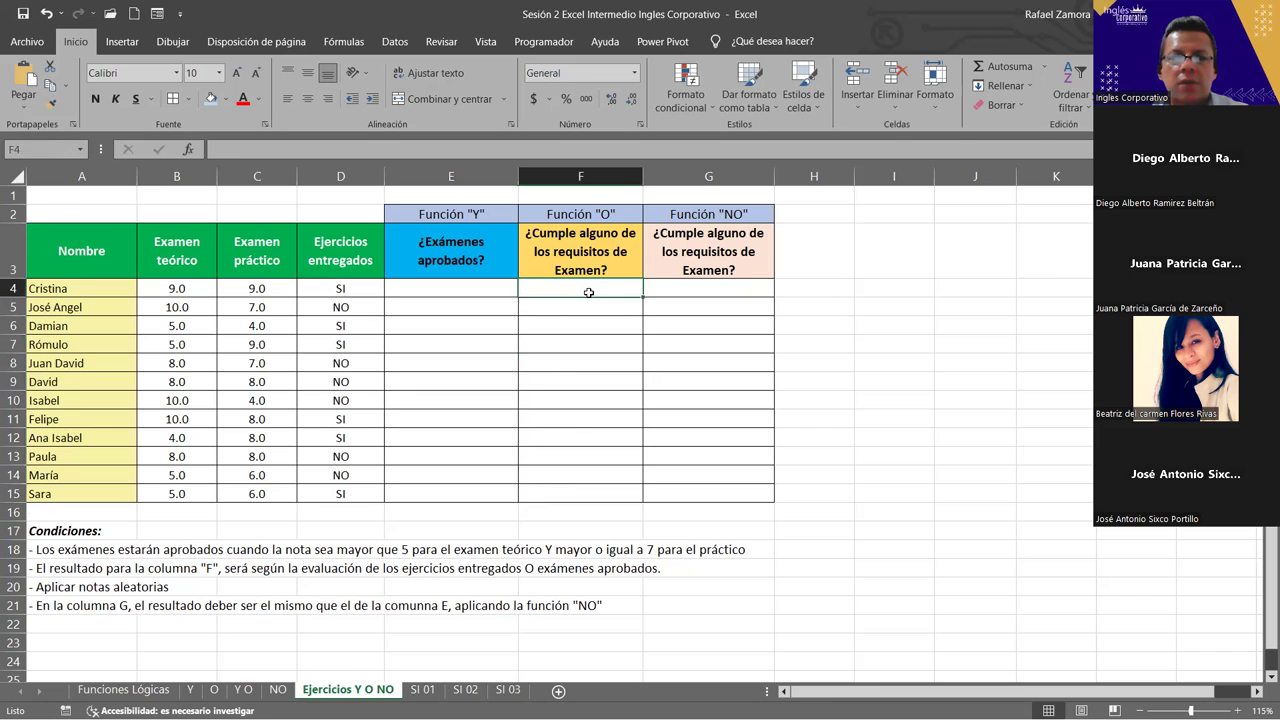
pyautogui.click(345, 288)
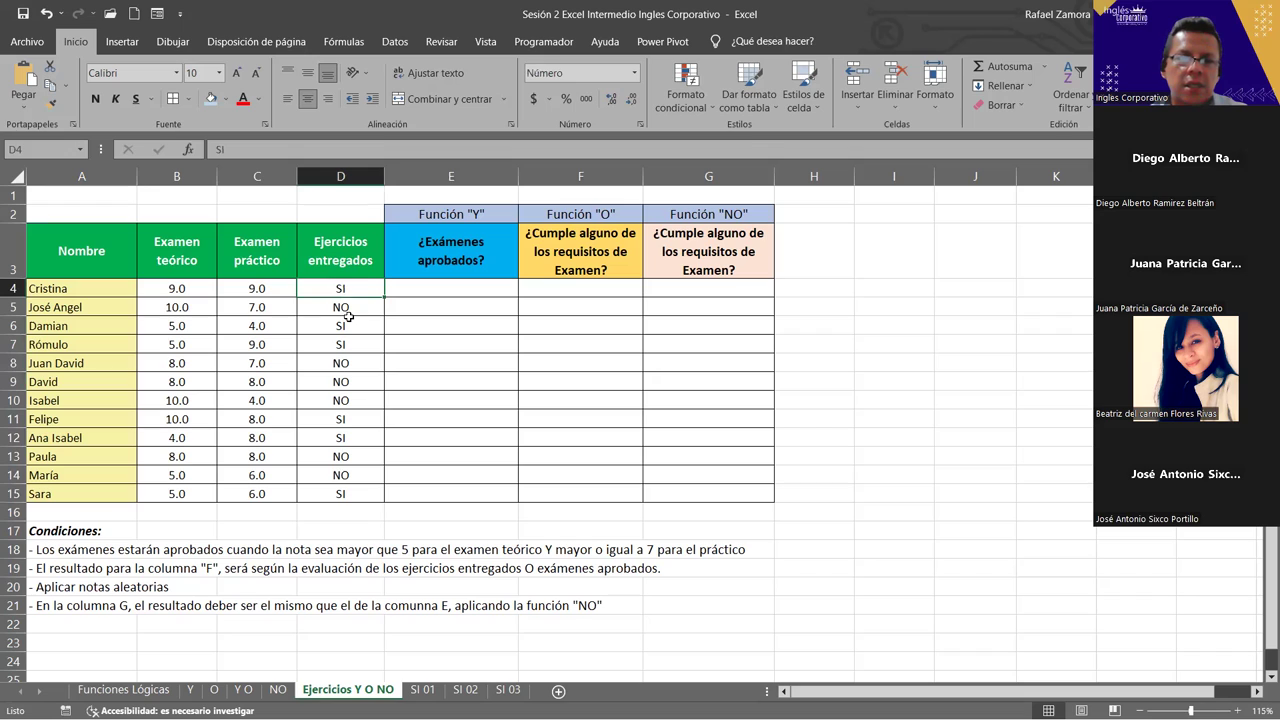
pyautogui.click(584, 286)
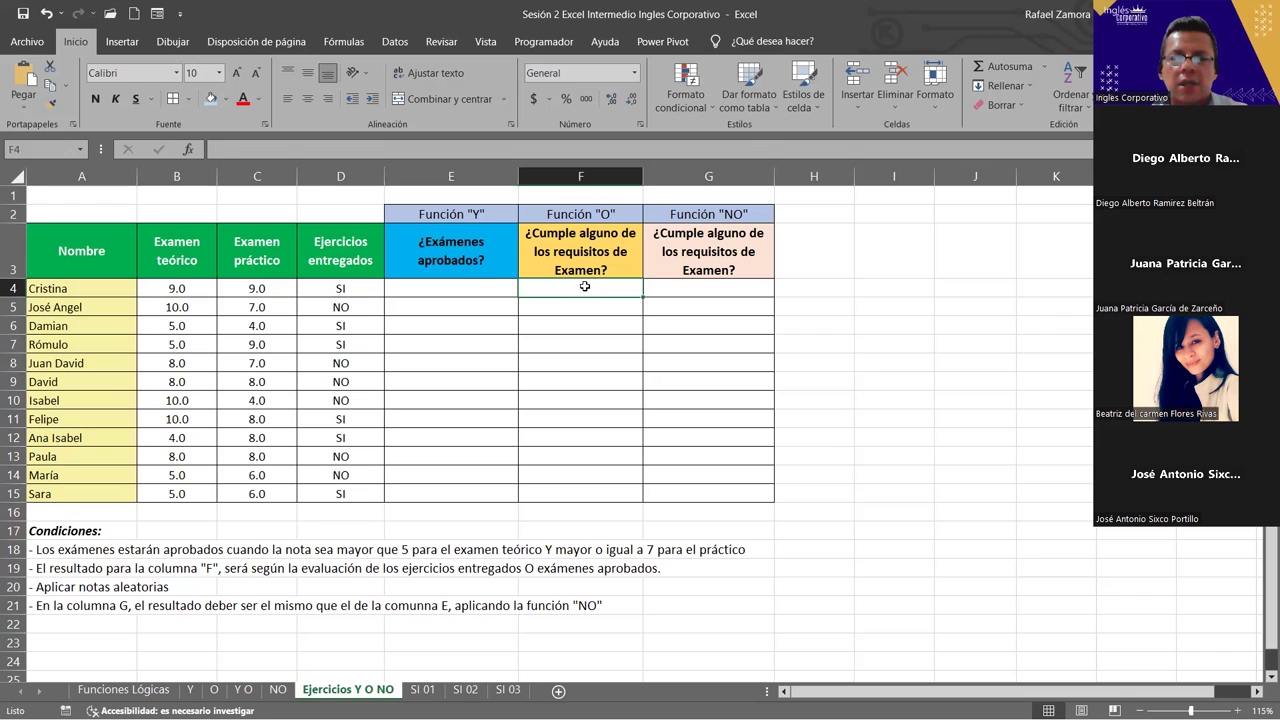
pyautogui.click(337, 306)
pyautogui.click(494, 310)
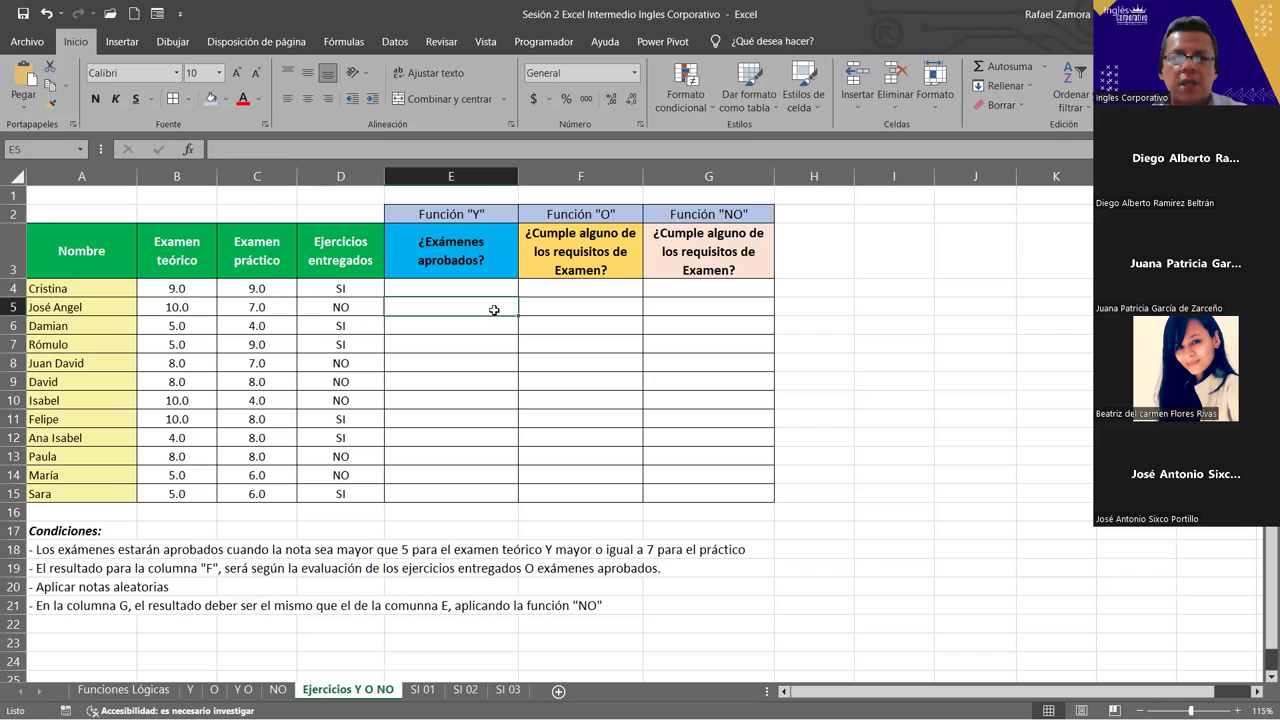
pyautogui.click(602, 308)
pyautogui.click(359, 305)
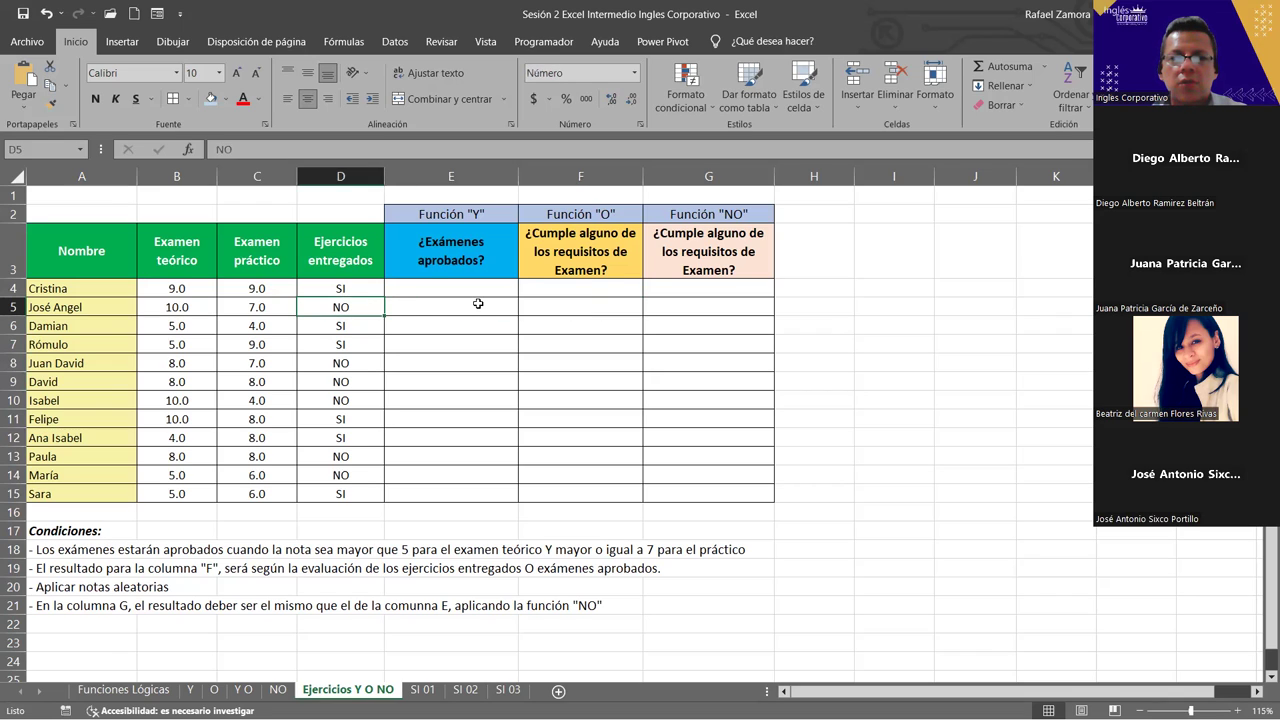
pyautogui.click(478, 303)
pyautogui.click(597, 310)
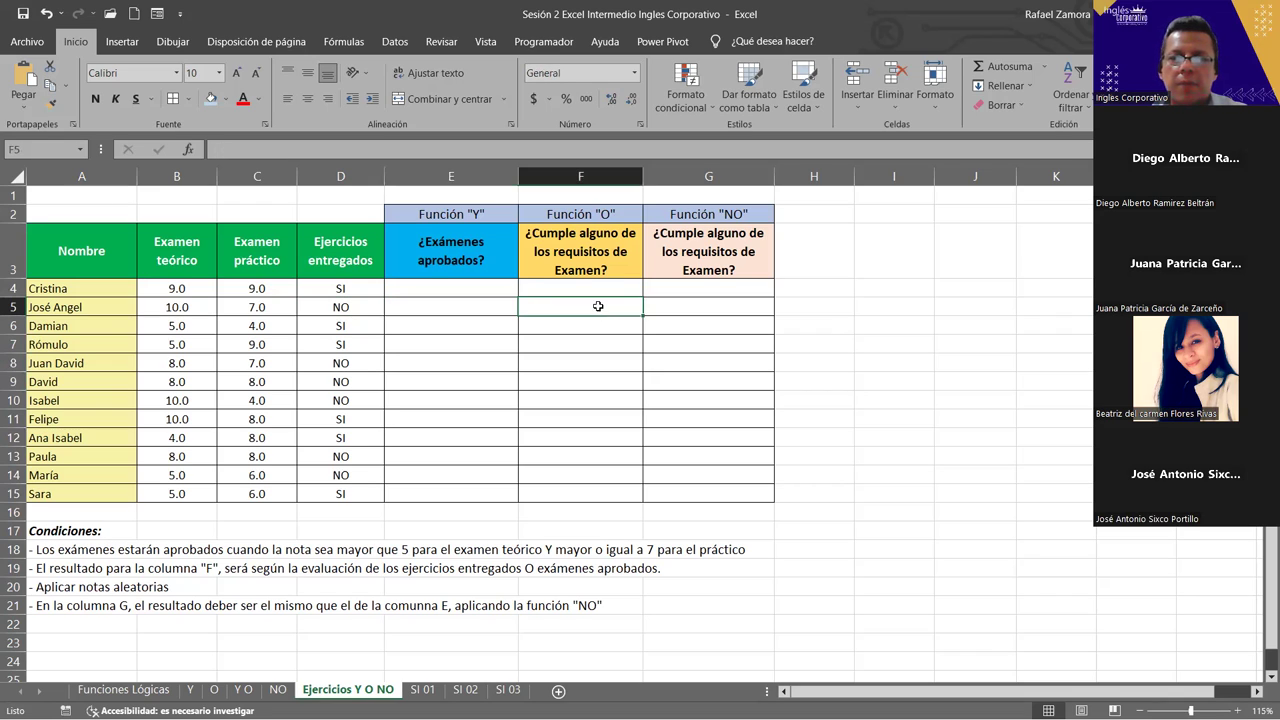
pyautogui.click(580, 380)
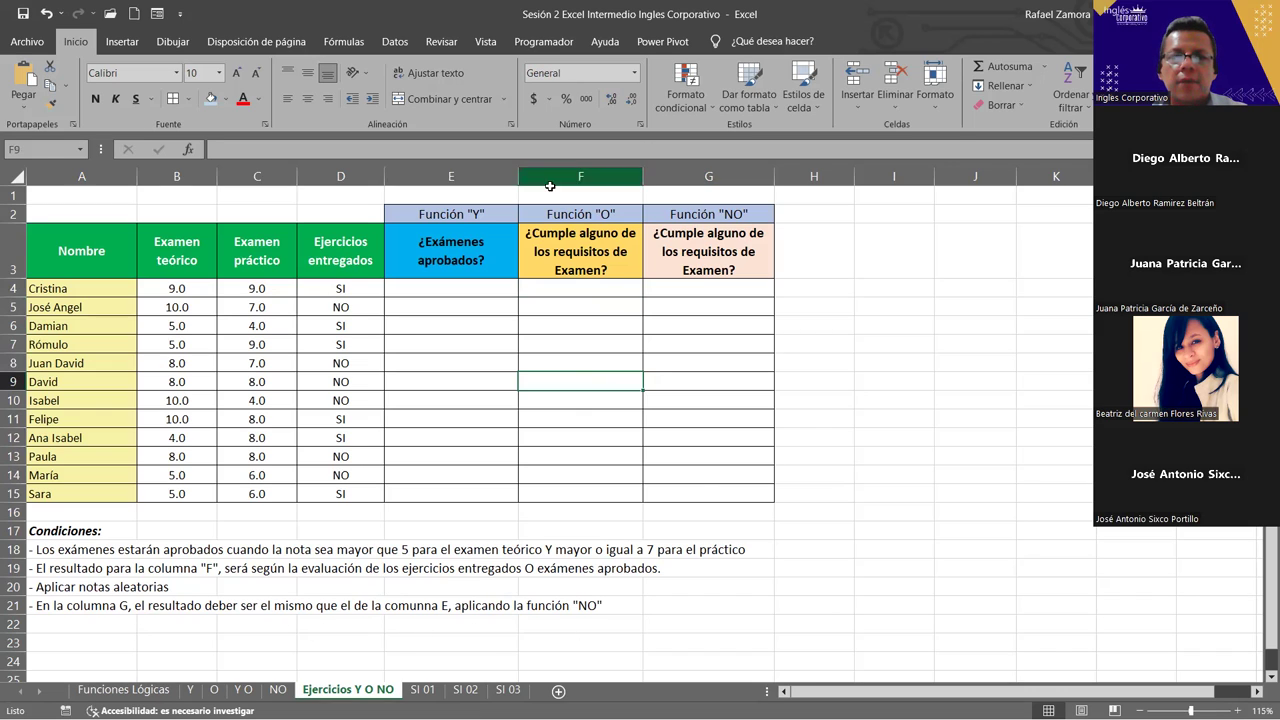
pyautogui.moveTo(450, 288); pyautogui.dragTo(464, 490)
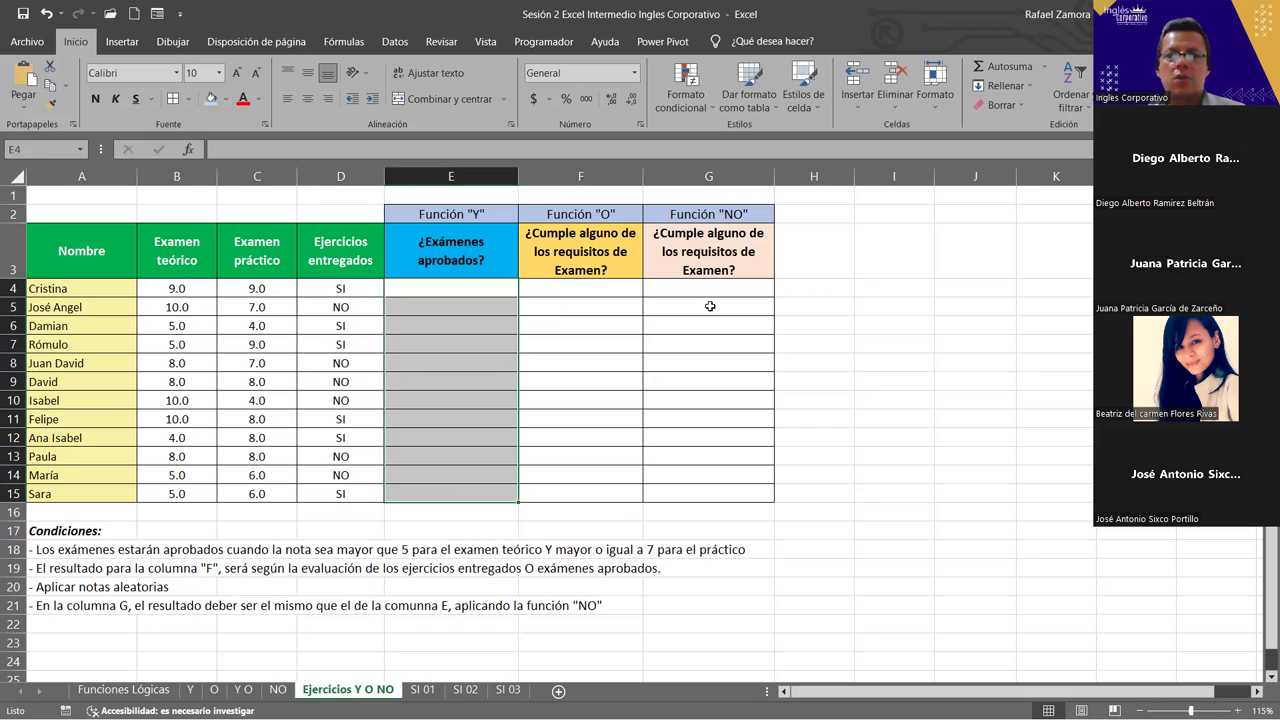
pyautogui.moveTo(706, 288); pyautogui.dragTo(708, 490)
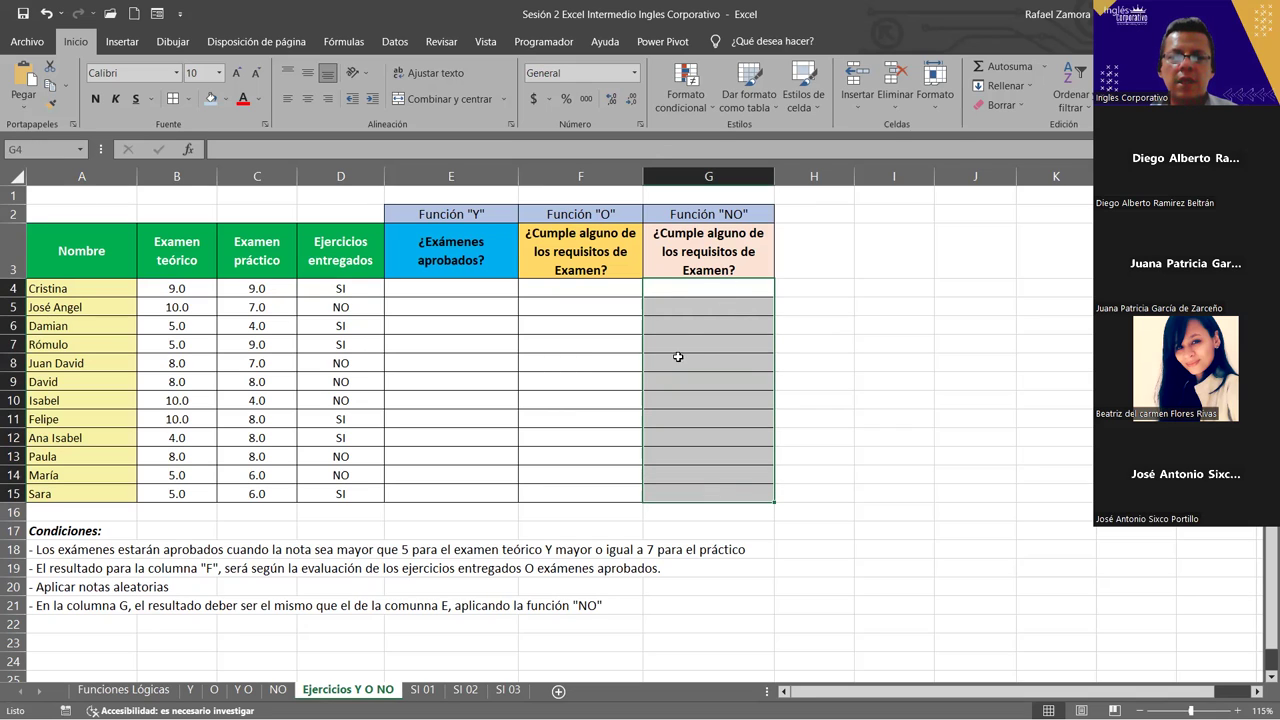
pyautogui.moveTo(490, 288); pyautogui.dragTo(490, 510)
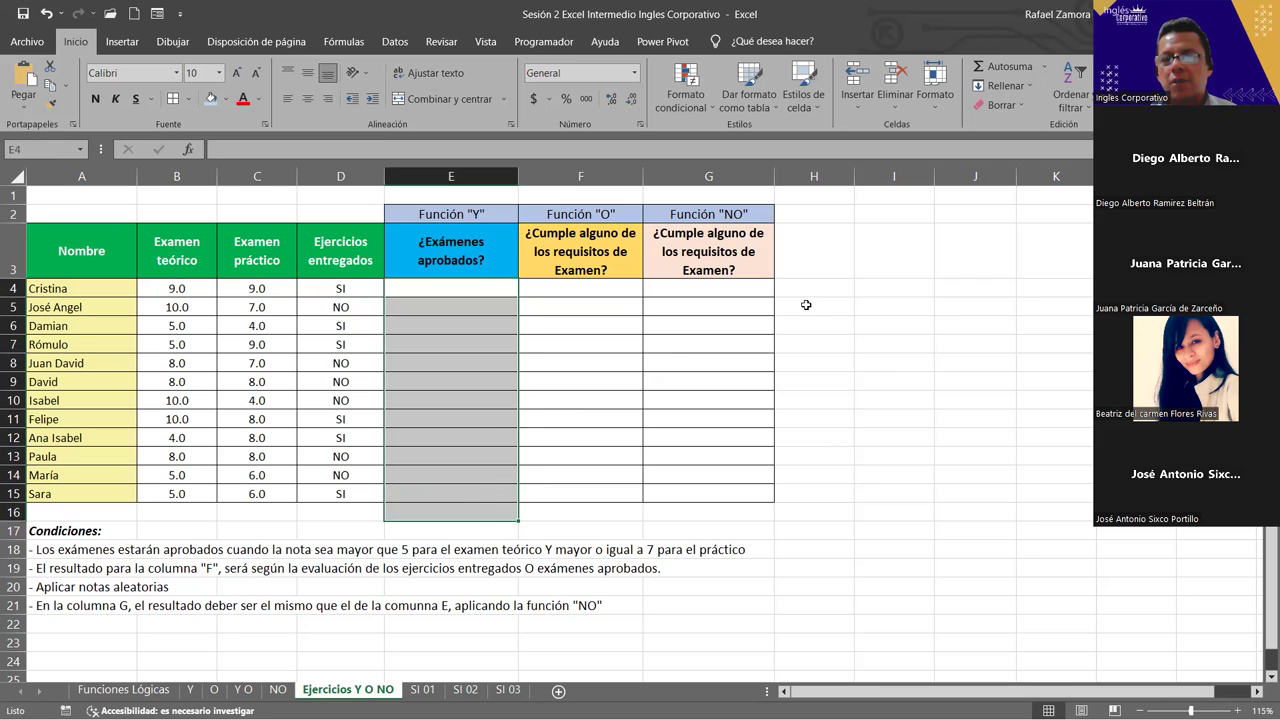
pyautogui.click(676, 377)
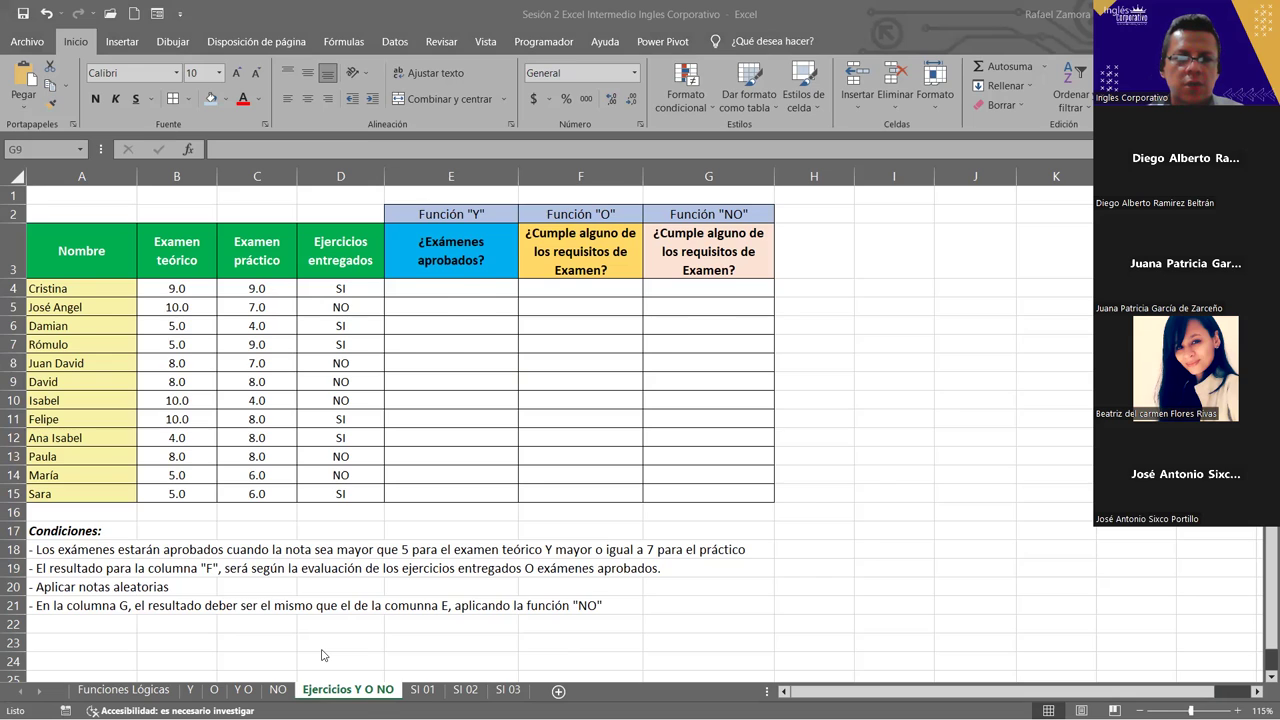
# - Copy the EN PRACTICA banner from the NO sheet and place it beside the conditions in rows 19–24
pyautogui.hotkey('ctrl', 'pageup')
pyautogui.click(485, 452)
pyautogui.press('Delete')
pyautogui.hotkey('ctrl', 'pagedown')
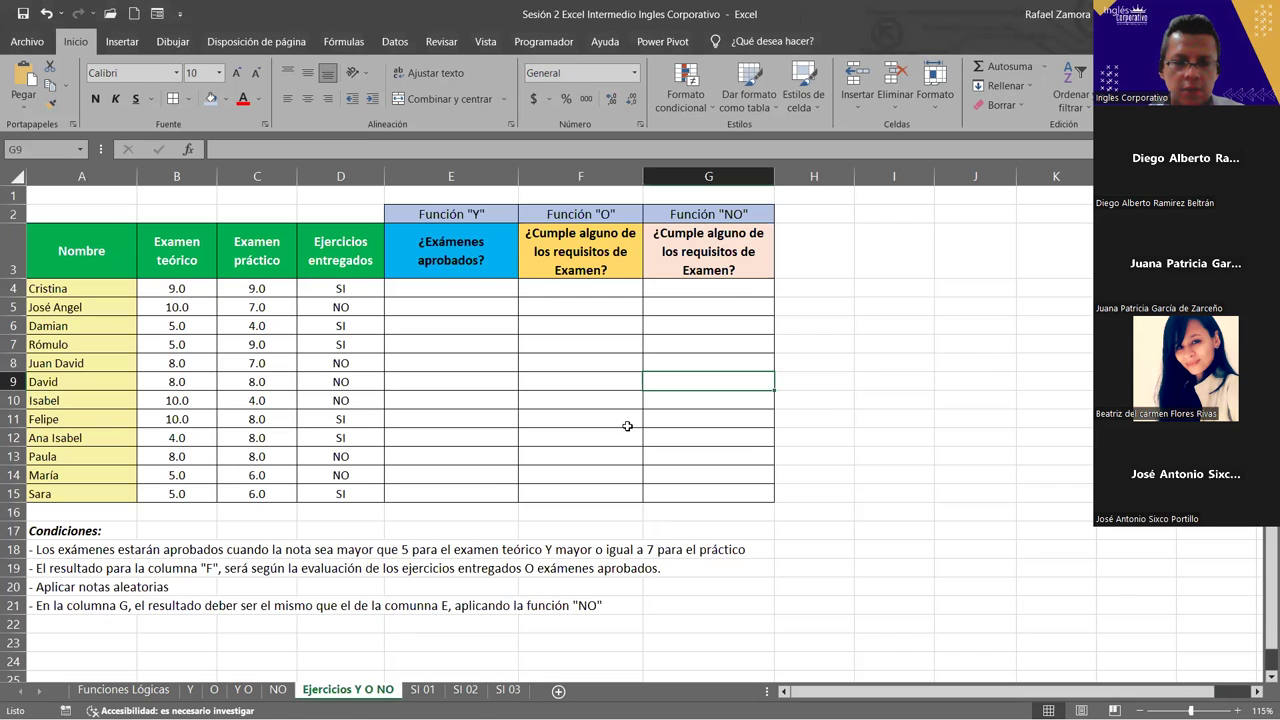
pyautogui.hotkey('ctrl', 'v')
pyautogui.moveTo(695, 376); pyautogui.dragTo(694, 578)
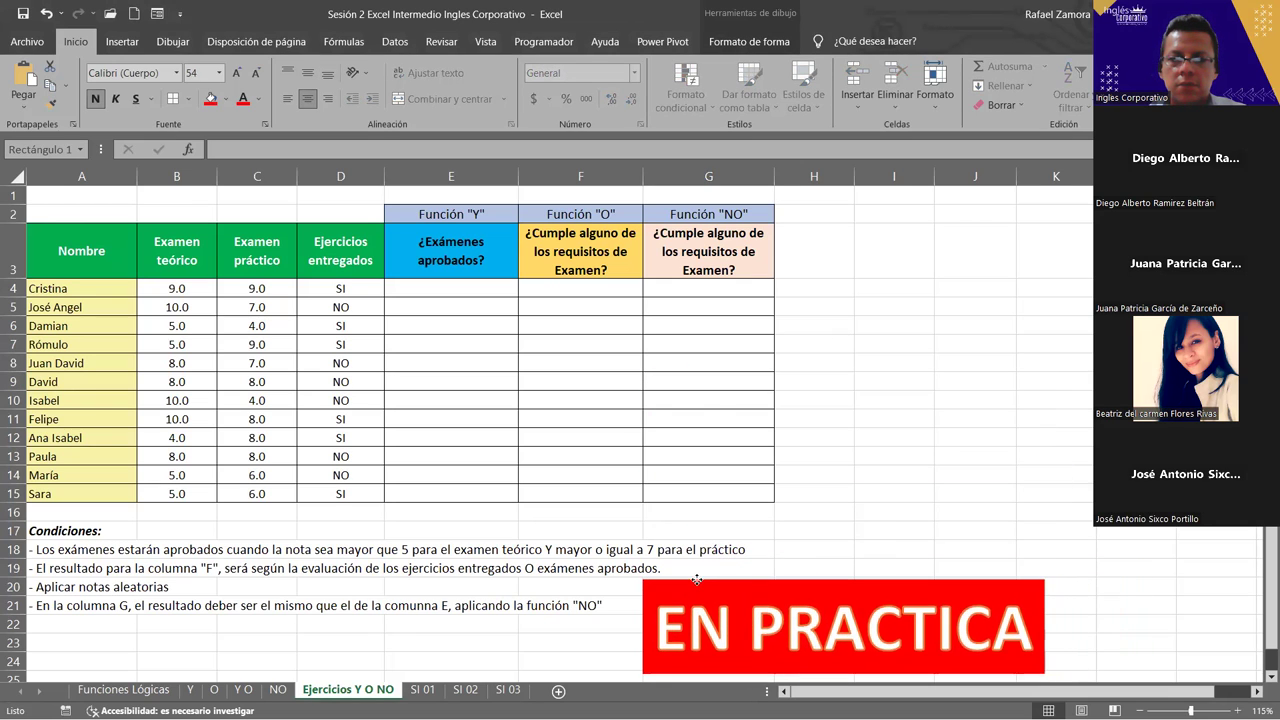
pyautogui.click(855, 387)
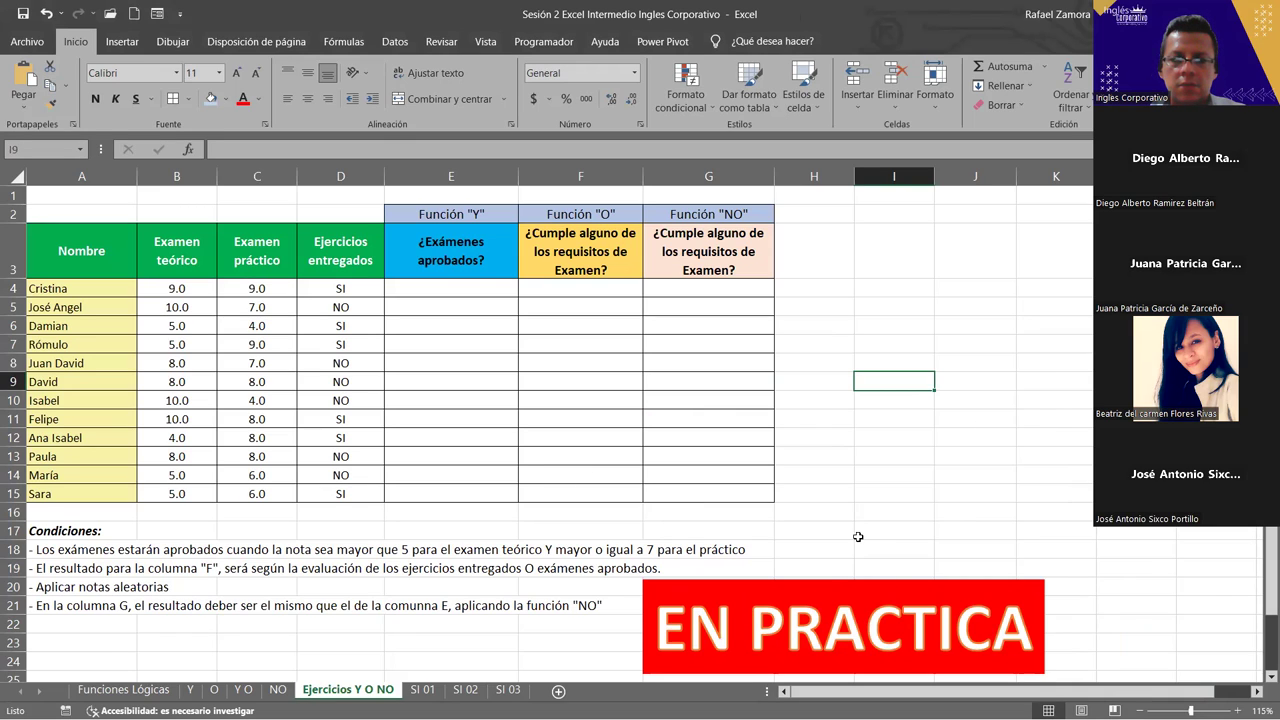
pyautogui.click(830, 582)
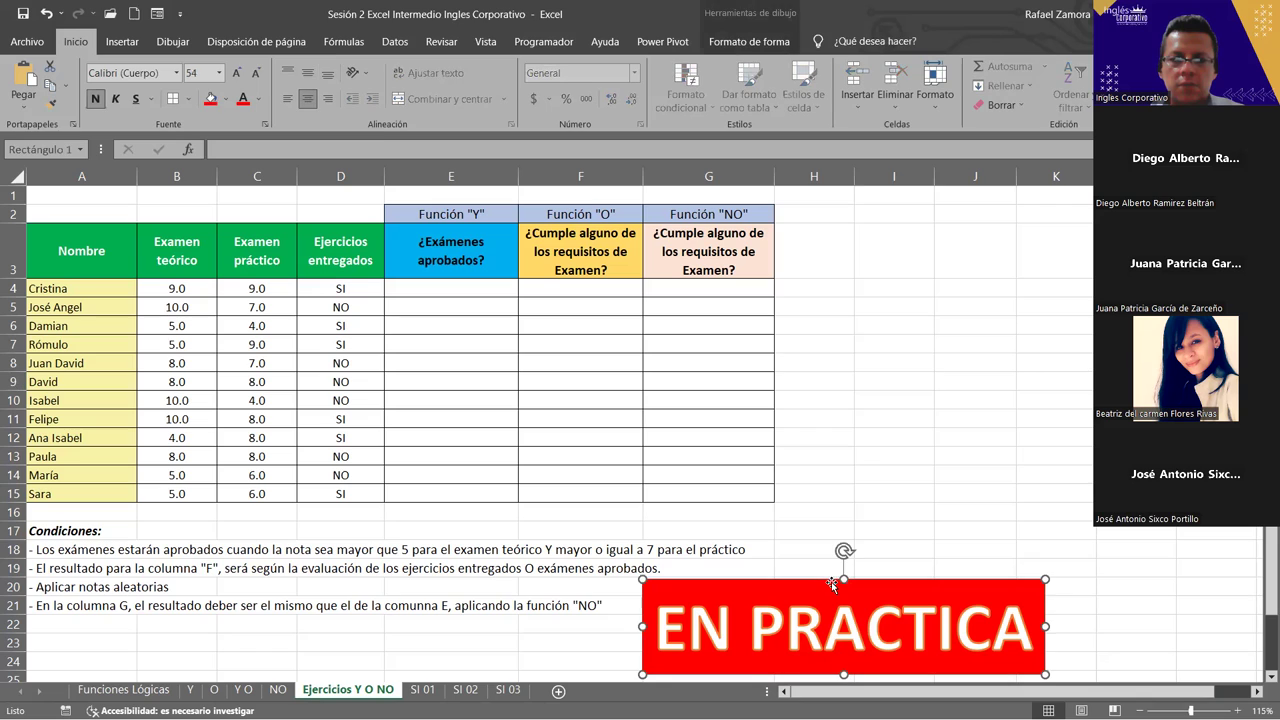
pyautogui.click(906, 412)
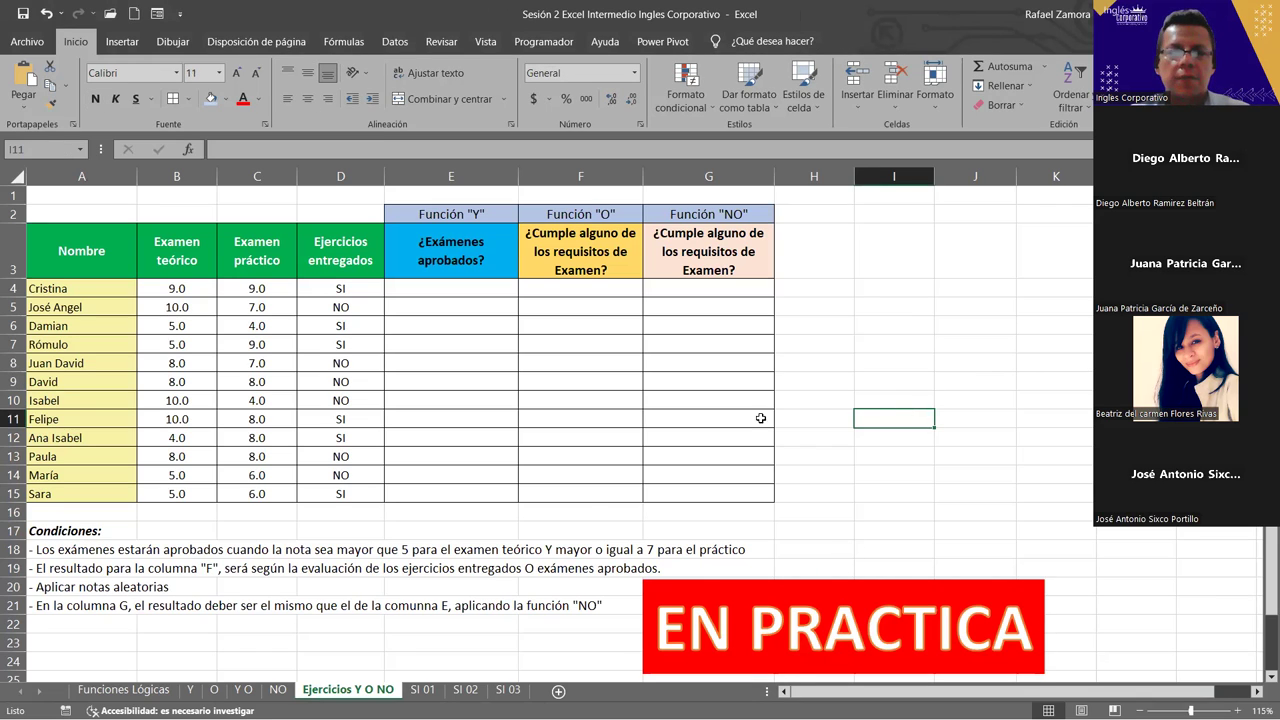
# - Scroll through the SI 01, SI 02 and SI 03 sheets, then return to Ejercicios Y O NO
pyautogui.click(422, 689)
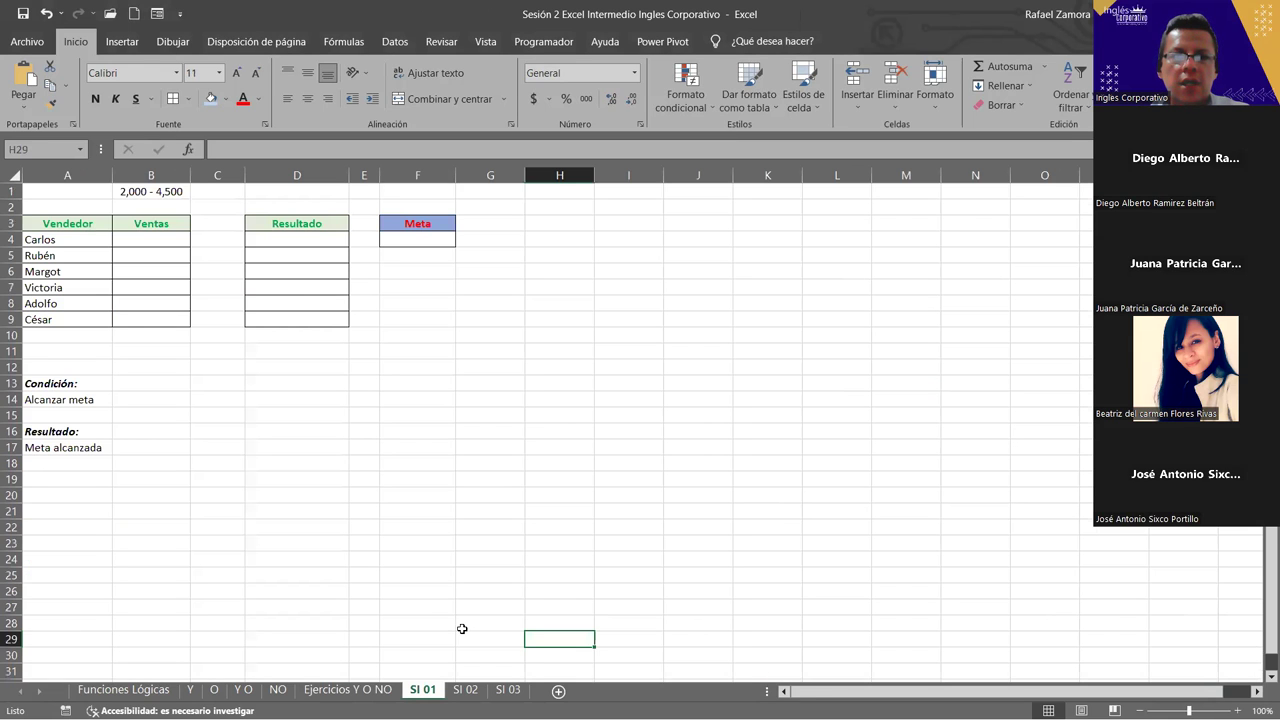
pyautogui.keyDown('ctrl'); pyautogui.scroll(2, 628, 410); pyautogui.keyUp('ctrl')
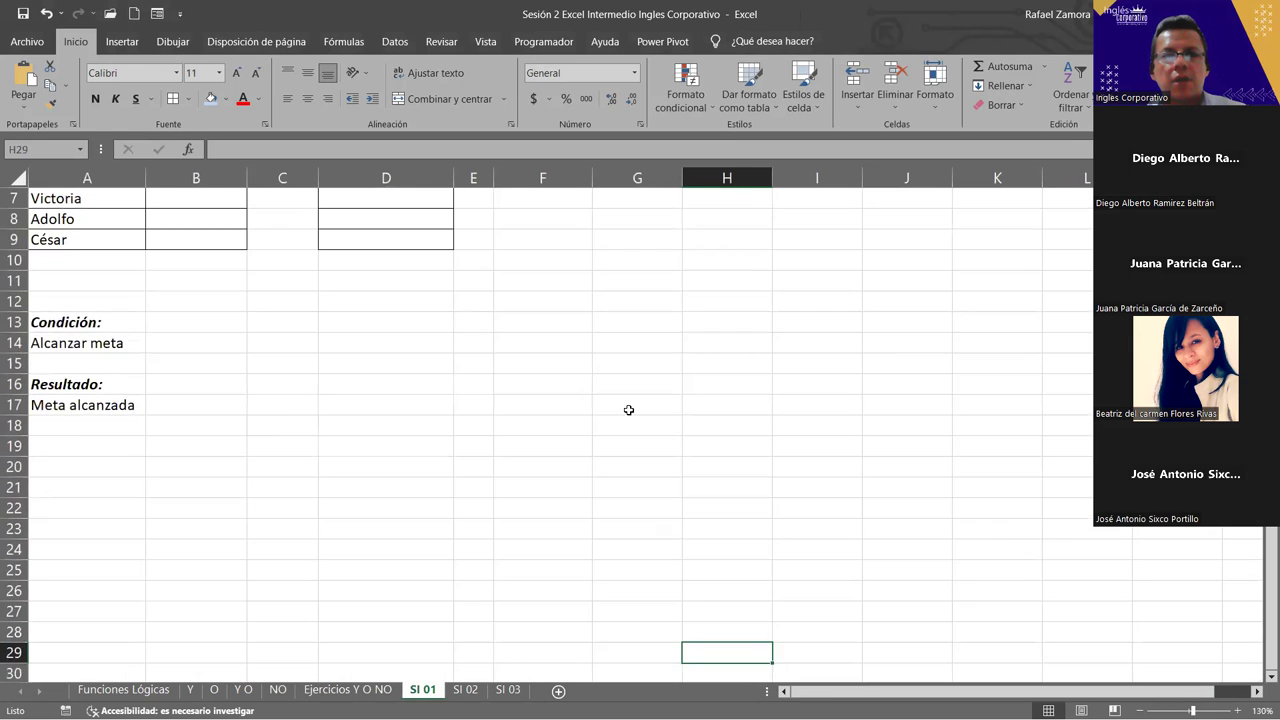
pyautogui.scroll(2, 628, 410)
pyautogui.hotkey('ctrl', 'pagedown')
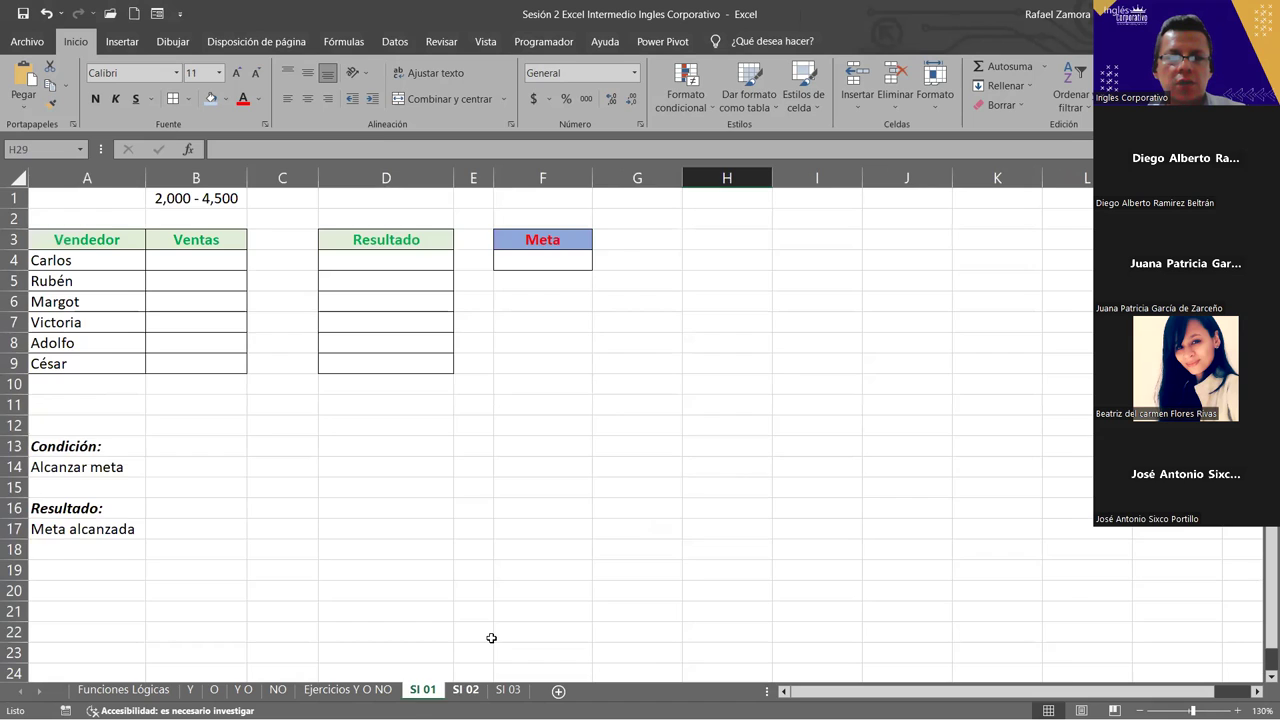
pyautogui.keyDown('ctrl'); pyautogui.scroll(2, 603, 443); pyautogui.keyUp('ctrl')
pyautogui.keyDown('ctrl'); pyautogui.scroll(2, 603, 441); pyautogui.keyUp('ctrl')
pyautogui.keyDown('ctrl'); pyautogui.scroll(-1, 603, 441); pyautogui.keyUp('ctrl')
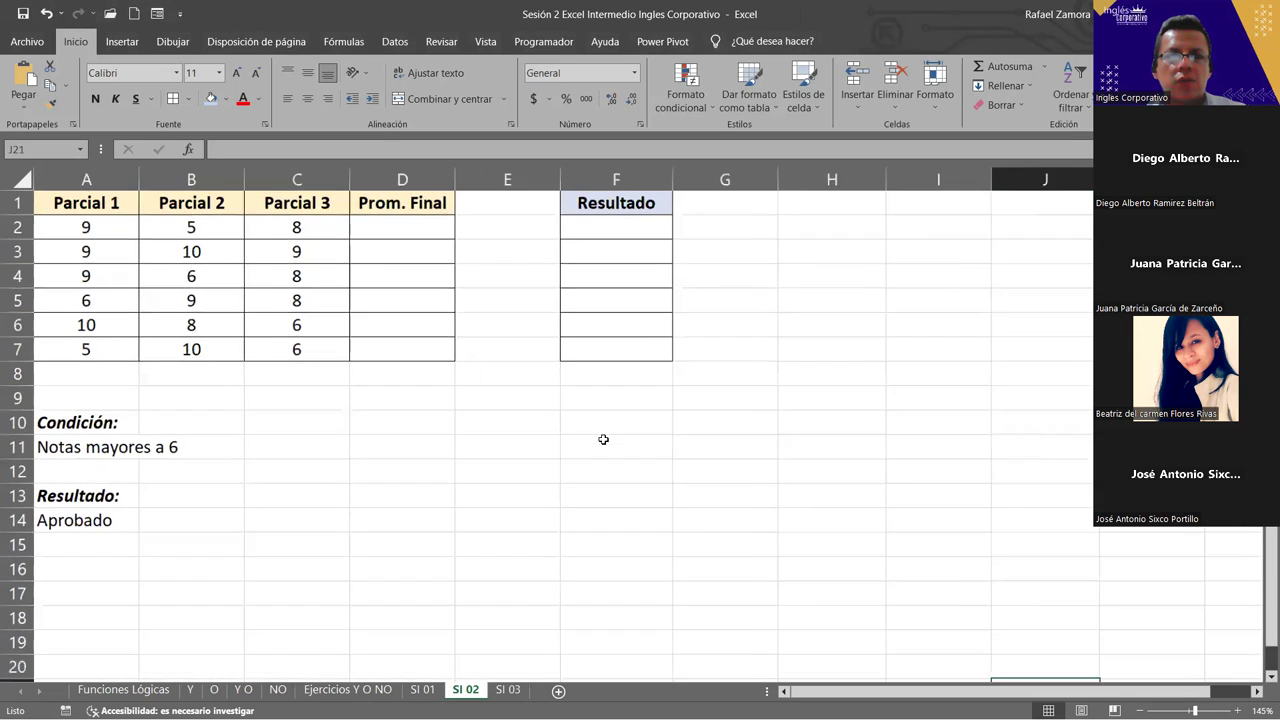
pyautogui.hotkey('ctrl', 'pagedown')
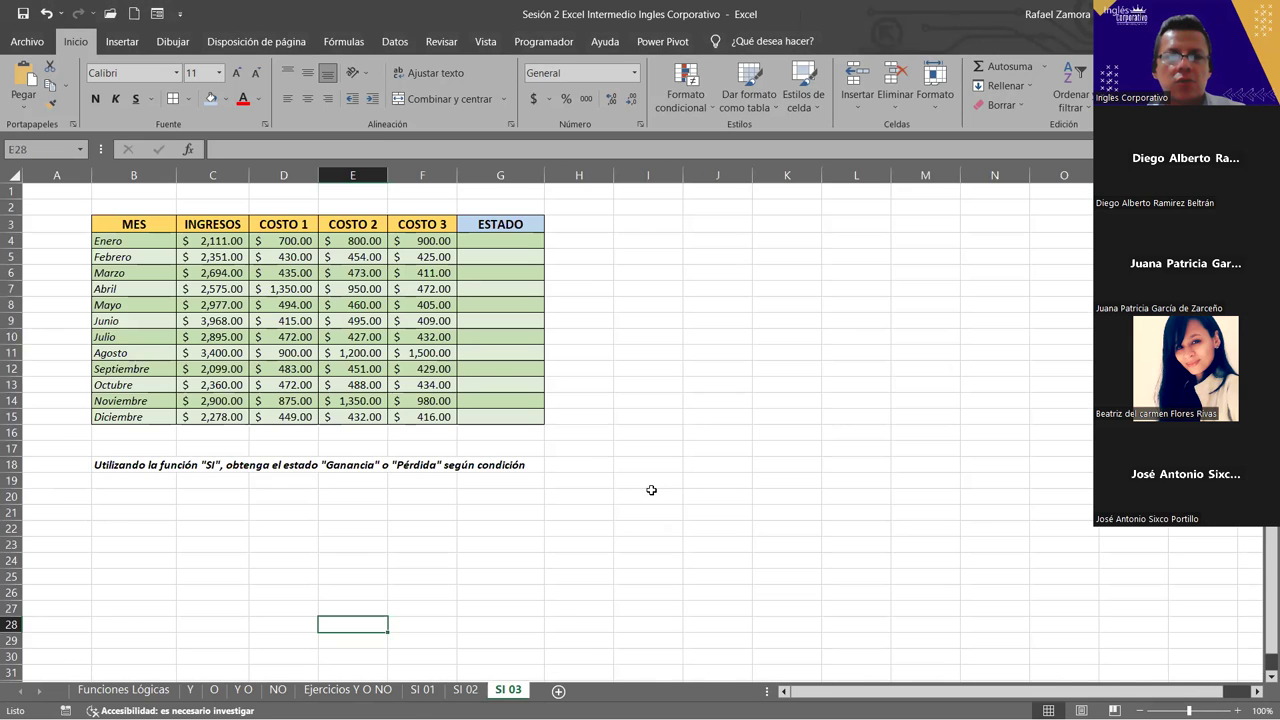
pyautogui.keyDown('ctrl'); pyautogui.scroll(-1, 651, 489); pyautogui.keyUp('ctrl')
pyautogui.keyDown('ctrl'); pyautogui.scroll(2, 636, 499); pyautogui.keyUp('ctrl')
pyautogui.scroll(1, 636, 499)
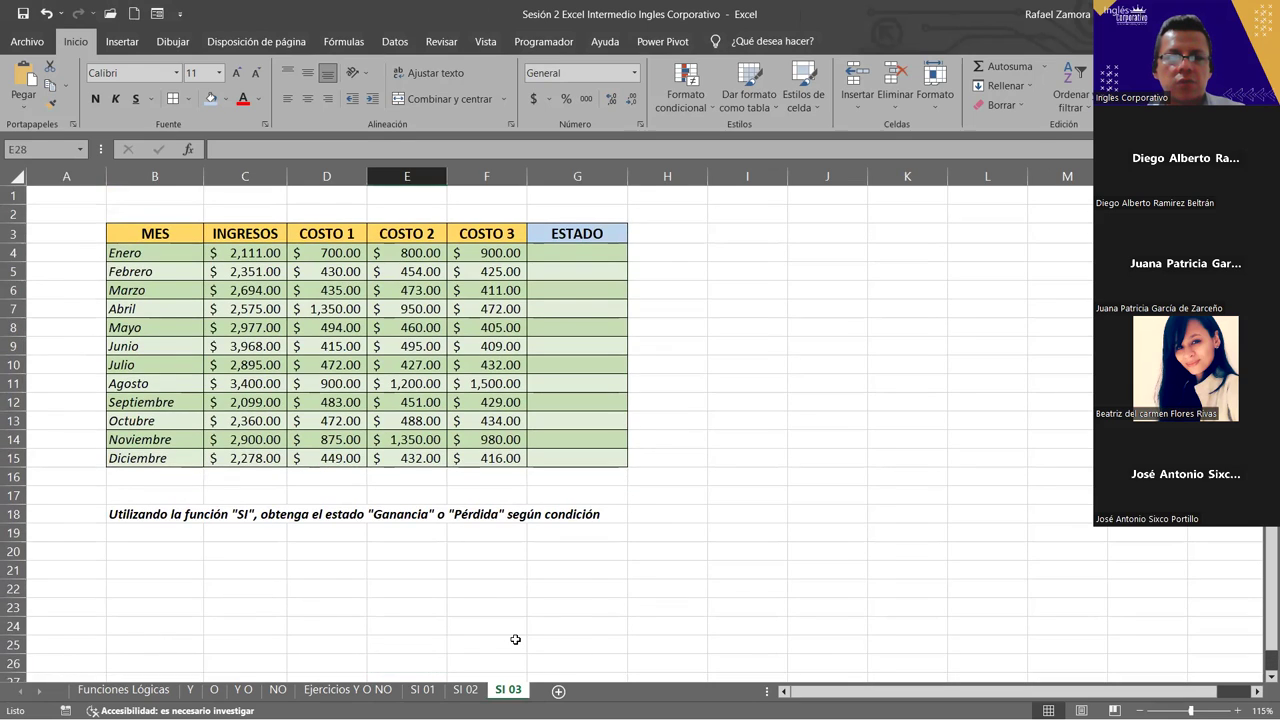
pyautogui.hotkey('ctrl', 'pageup')
pyautogui.hotkey('ctrl', 'pageup')
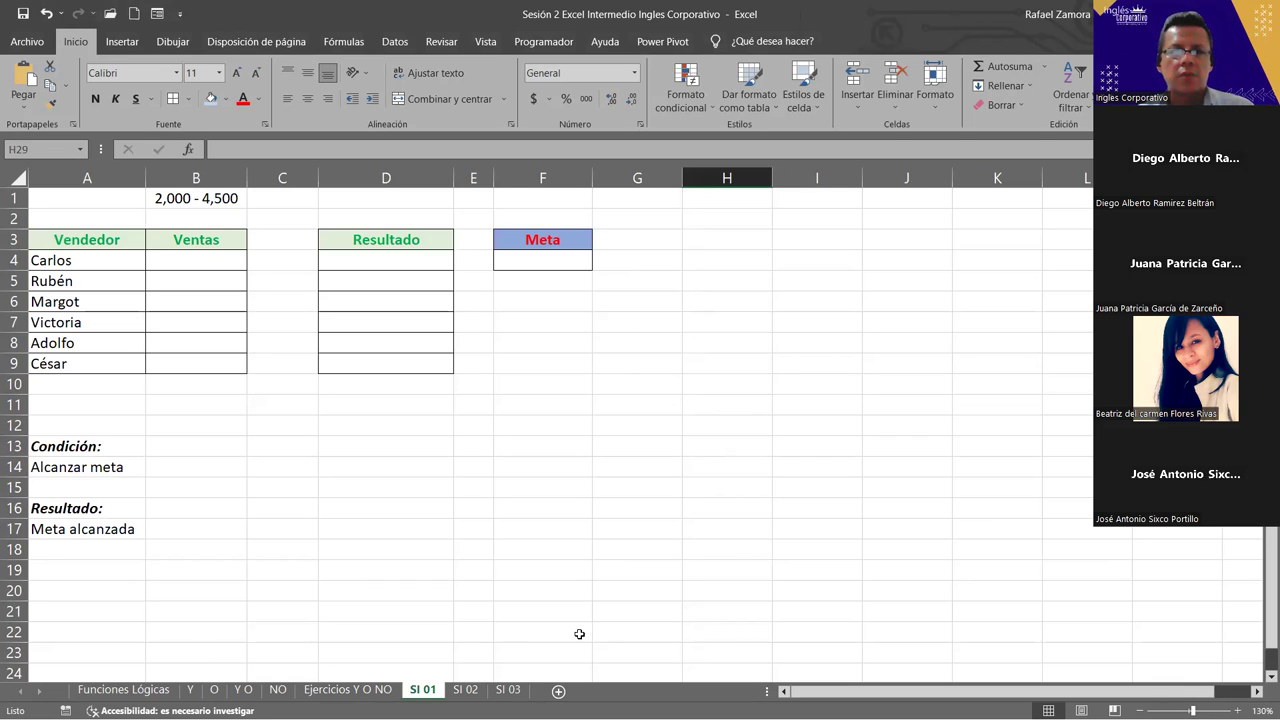
pyautogui.hotkey('ctrl', 'pageup')
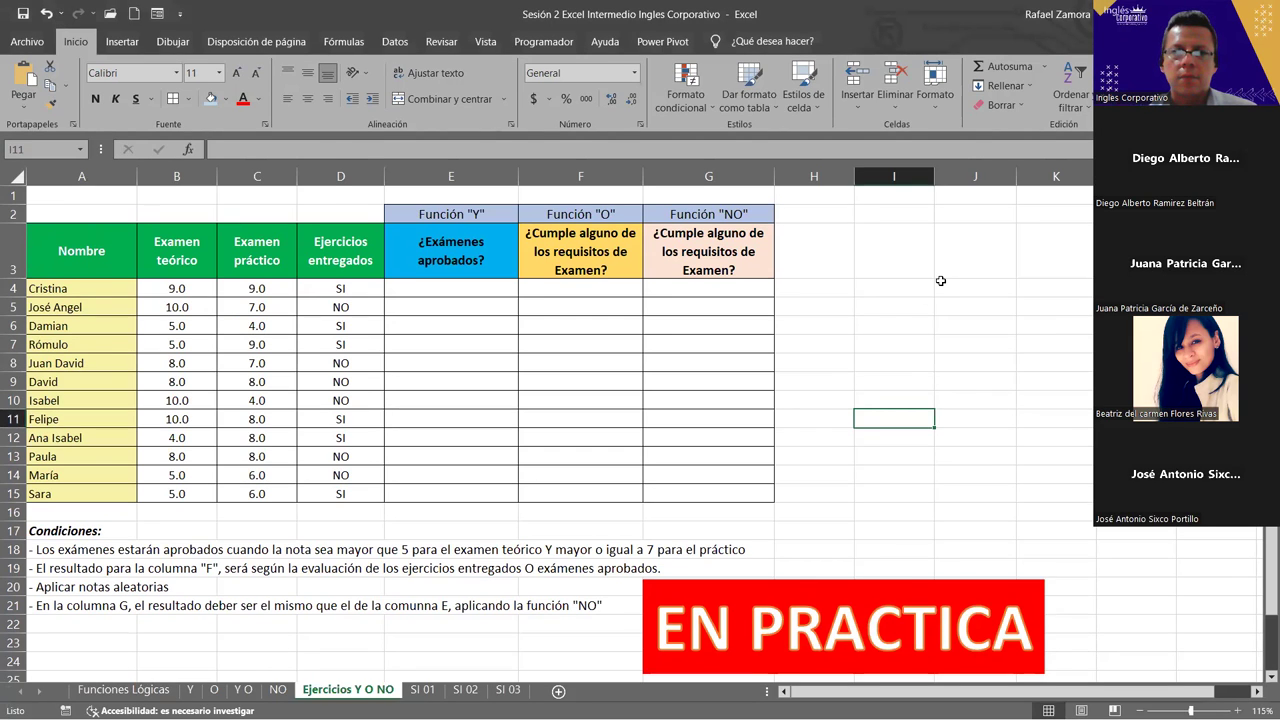
pyautogui.click(932, 387)
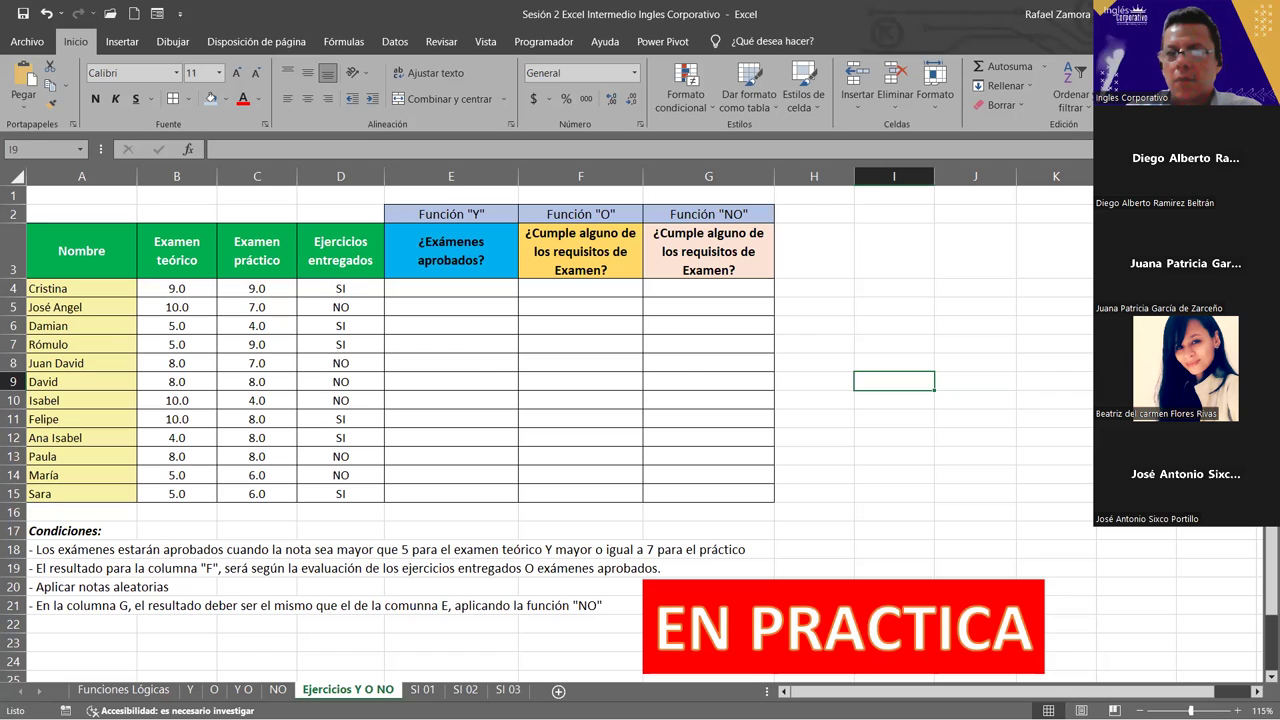
pyautogui.click(474, 380)
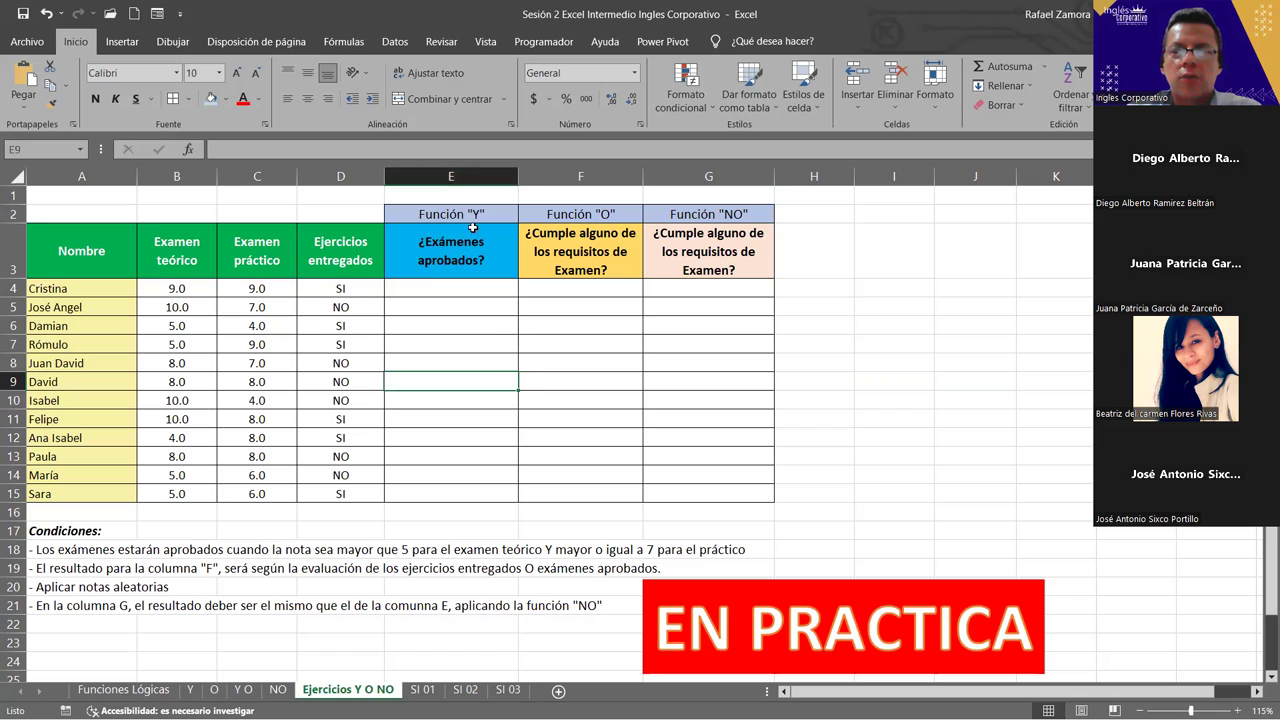
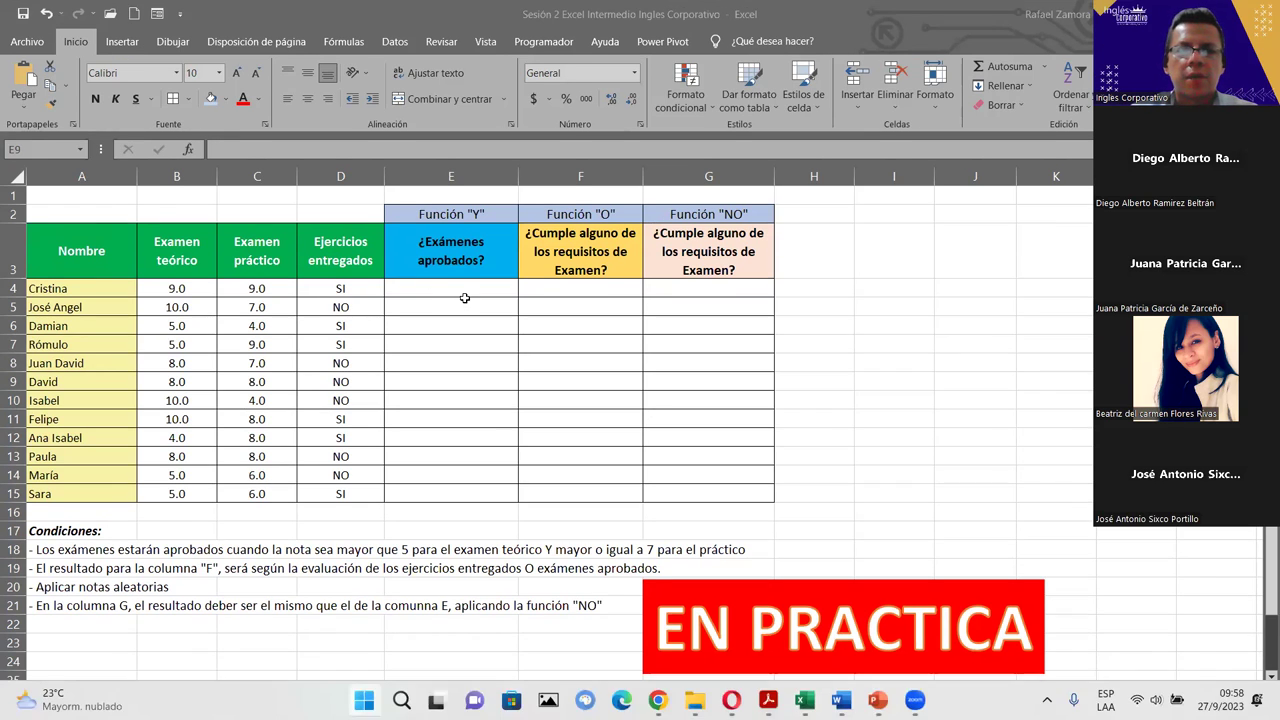
# - Open the SI 01 sheet with the Vendedor, Ventas, Resultado and Meta table
pyautogui.click(578, 493)
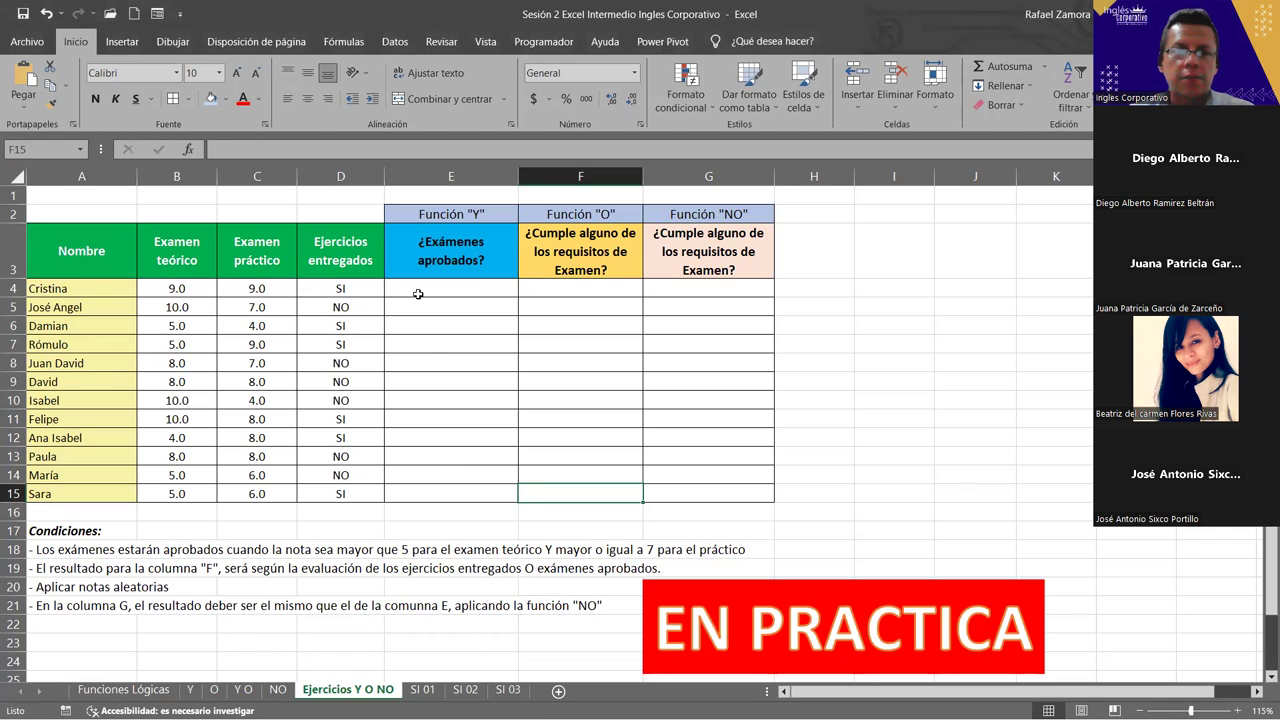
pyautogui.click(422, 689)
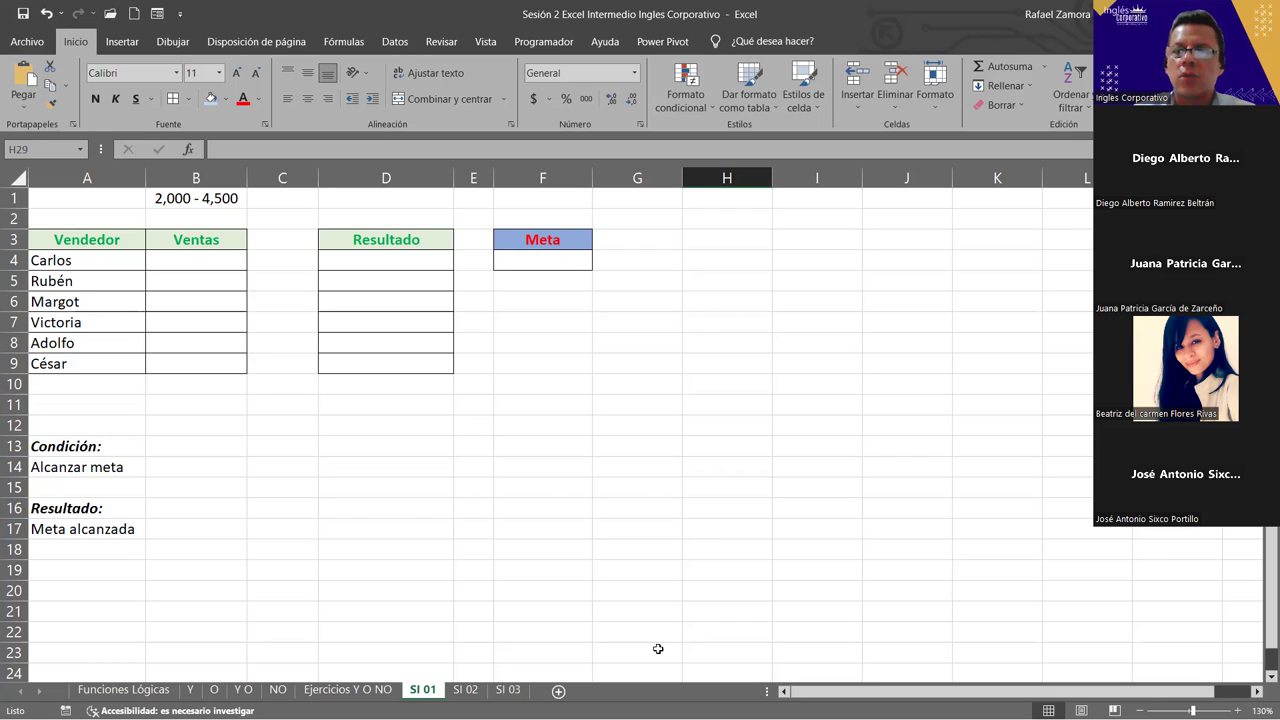
pyautogui.click(1028, 263)
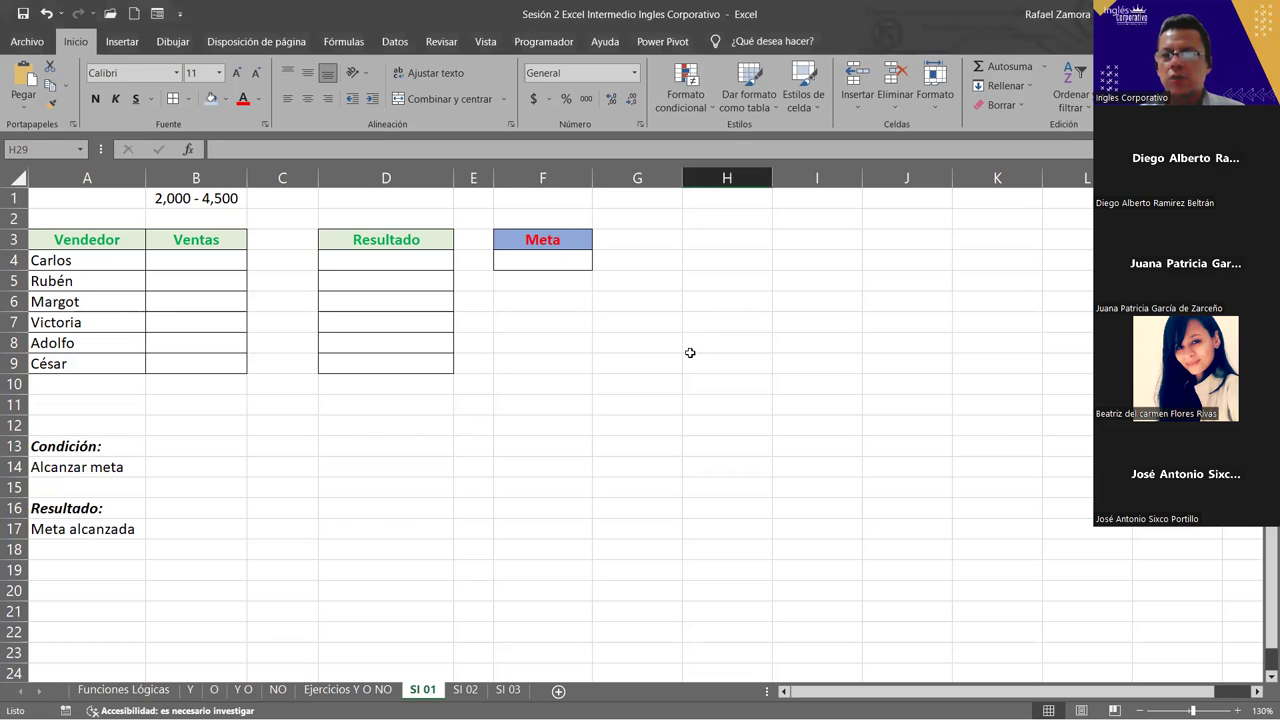
pyautogui.click(473, 343)
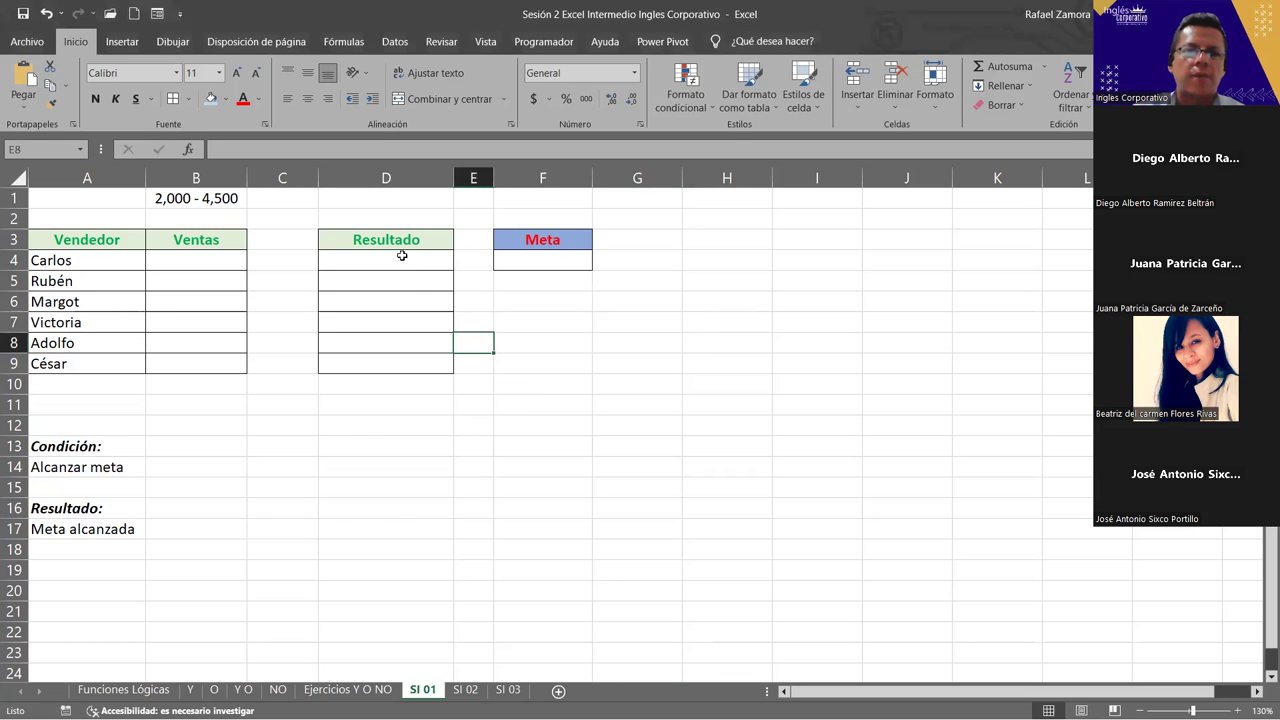
pyautogui.click(364, 264)
pyautogui.click(209, 260)
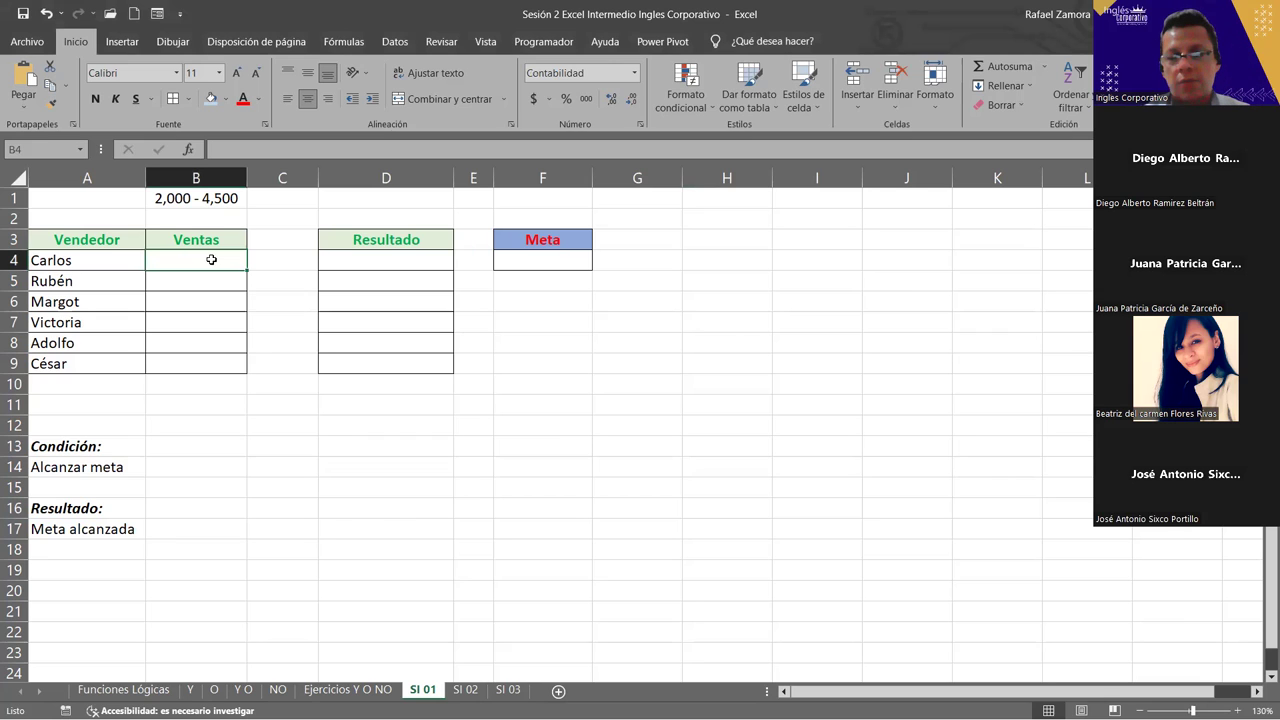
# - Enter =ALEATORIO.ENTRE(2000,4000) in B4 for a random sales amount
pyautogui.write('=')
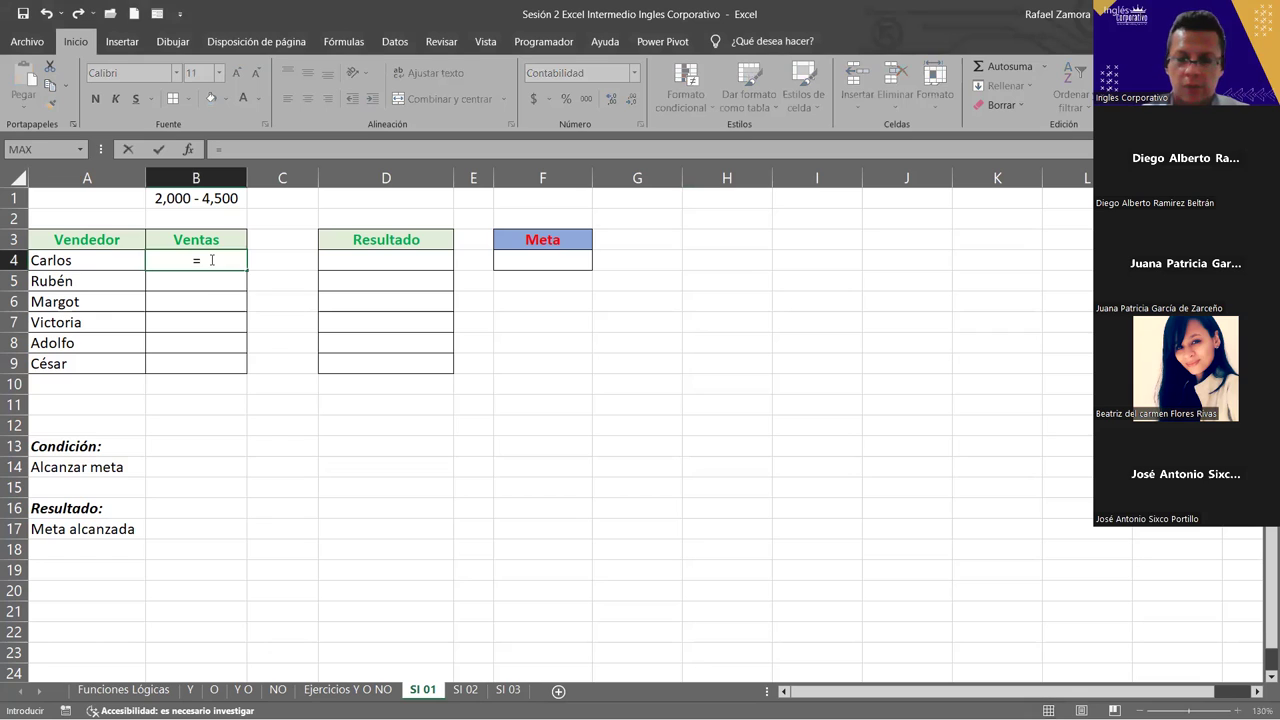
pyautogui.write('ale')
pyautogui.press('Down')
pyautogui.press('Tab')
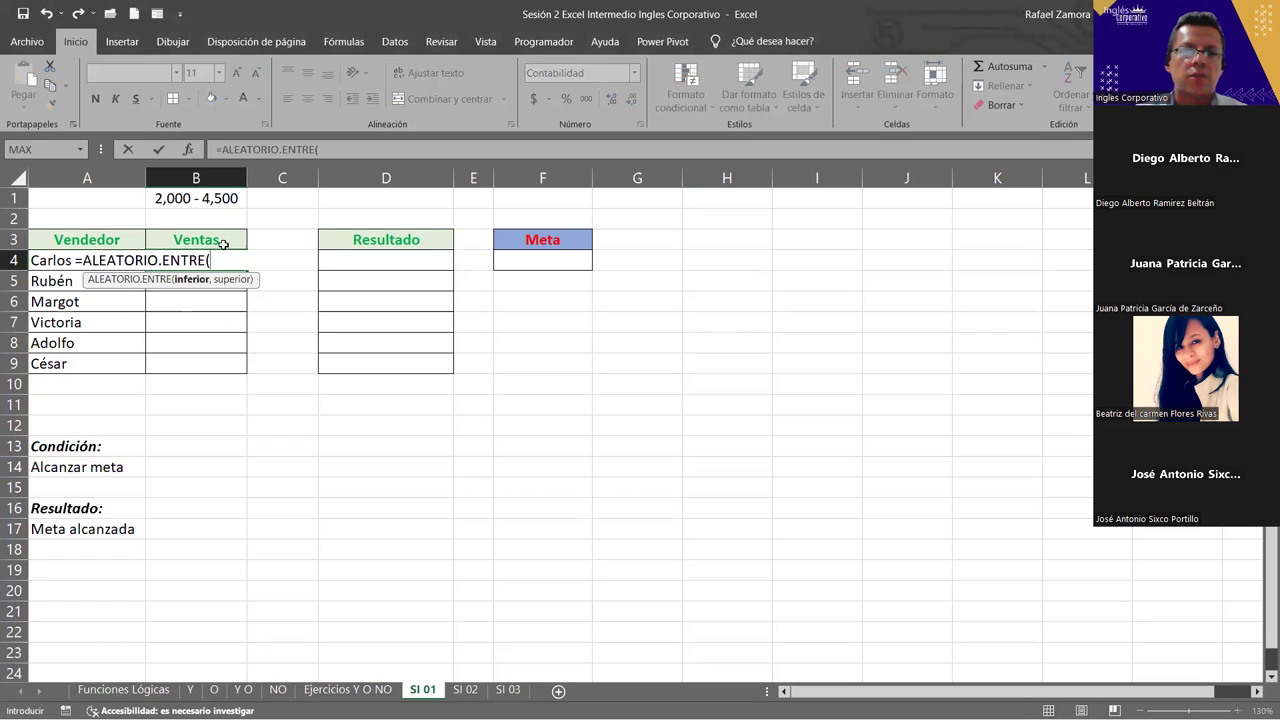
pyautogui.write('2000,4000')
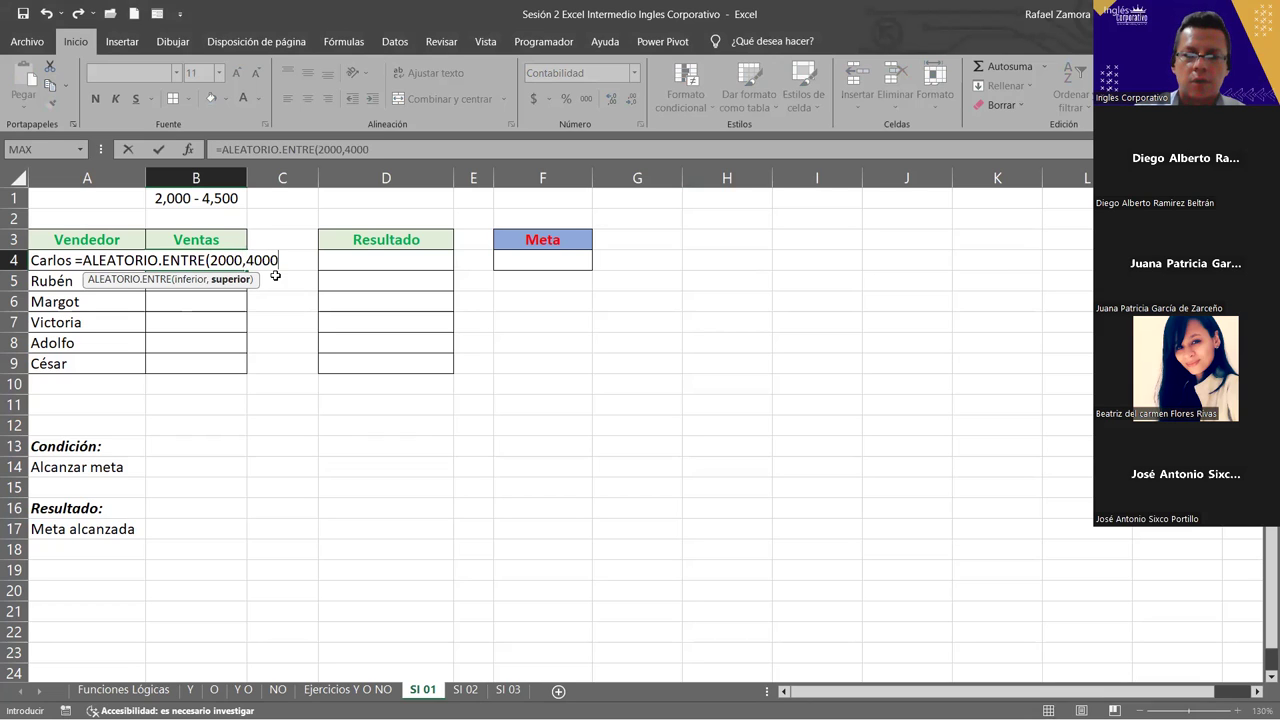
pyautogui.write(')')
pyautogui.press('Return')
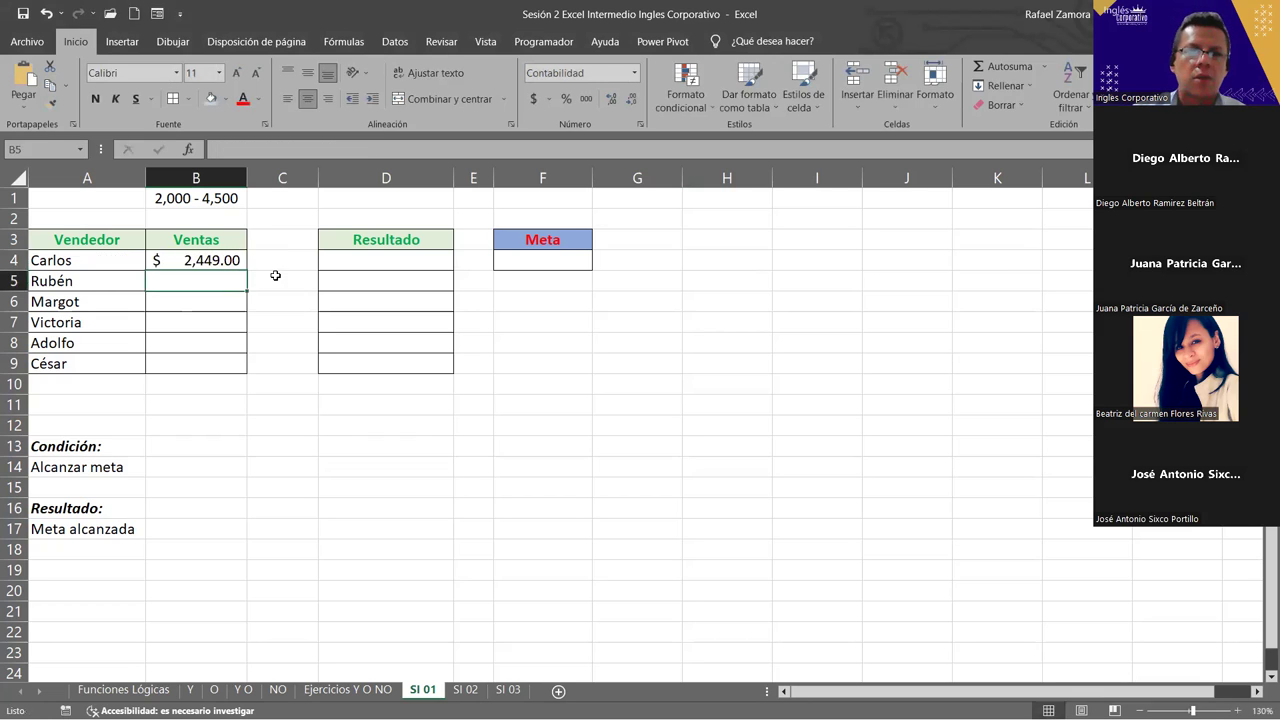
# - Copy the B4 random sales formula down through B9
pyautogui.click(224, 266)
pyautogui.click(245, 277)
pyautogui.click(245, 268)
pyautogui.click(245, 277)
pyautogui.click(244, 267)
pyautogui.moveTo(246, 270); pyautogui.dragTo(241, 366)
pyautogui.click(410, 268)
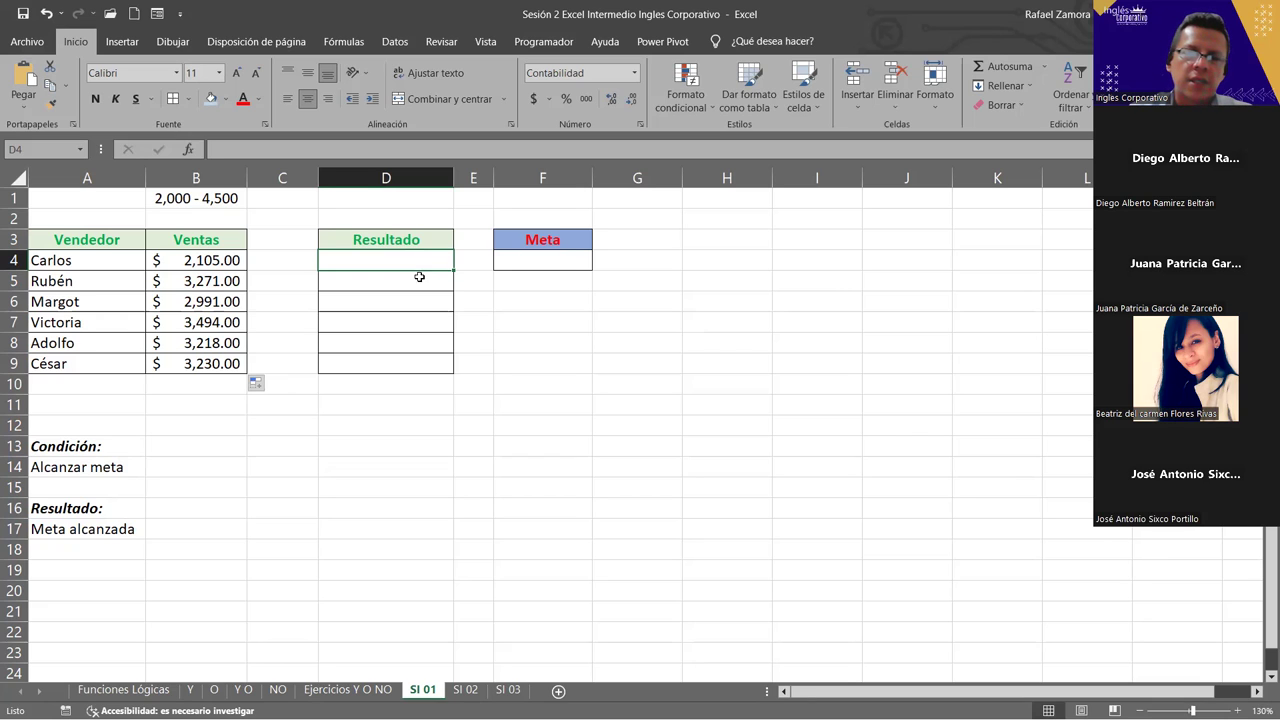
# - Enter the 3,000 goal in Meta cell F4 and start an SI formula in D4
pyautogui.click(561, 263)
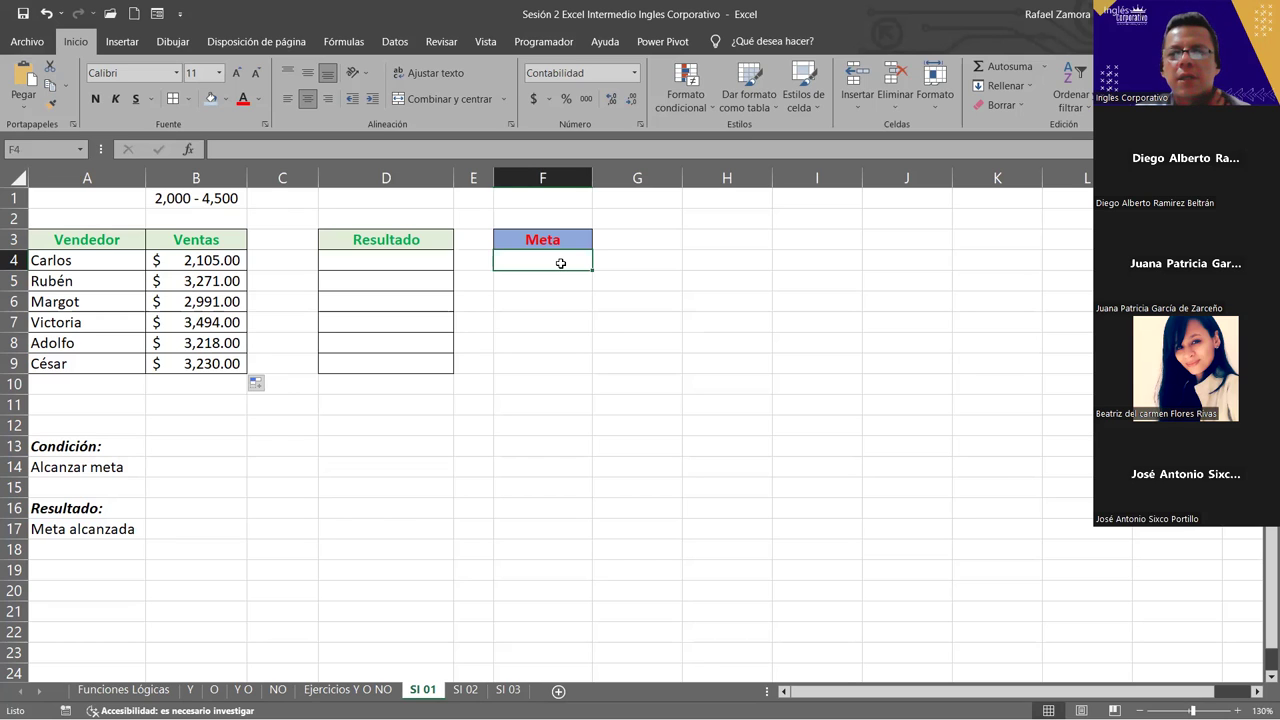
pyautogui.write('3,000')
pyautogui.press('Return')
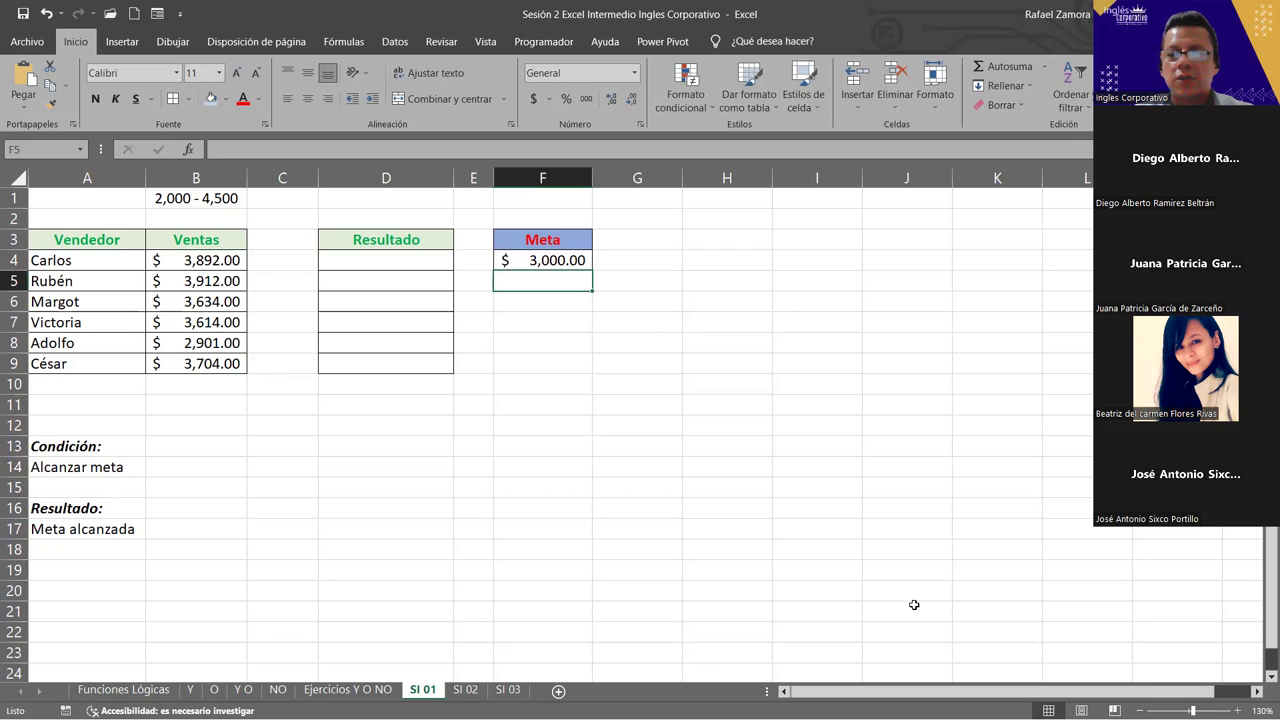
pyautogui.click(400, 260)
pyautogui.write('=si')
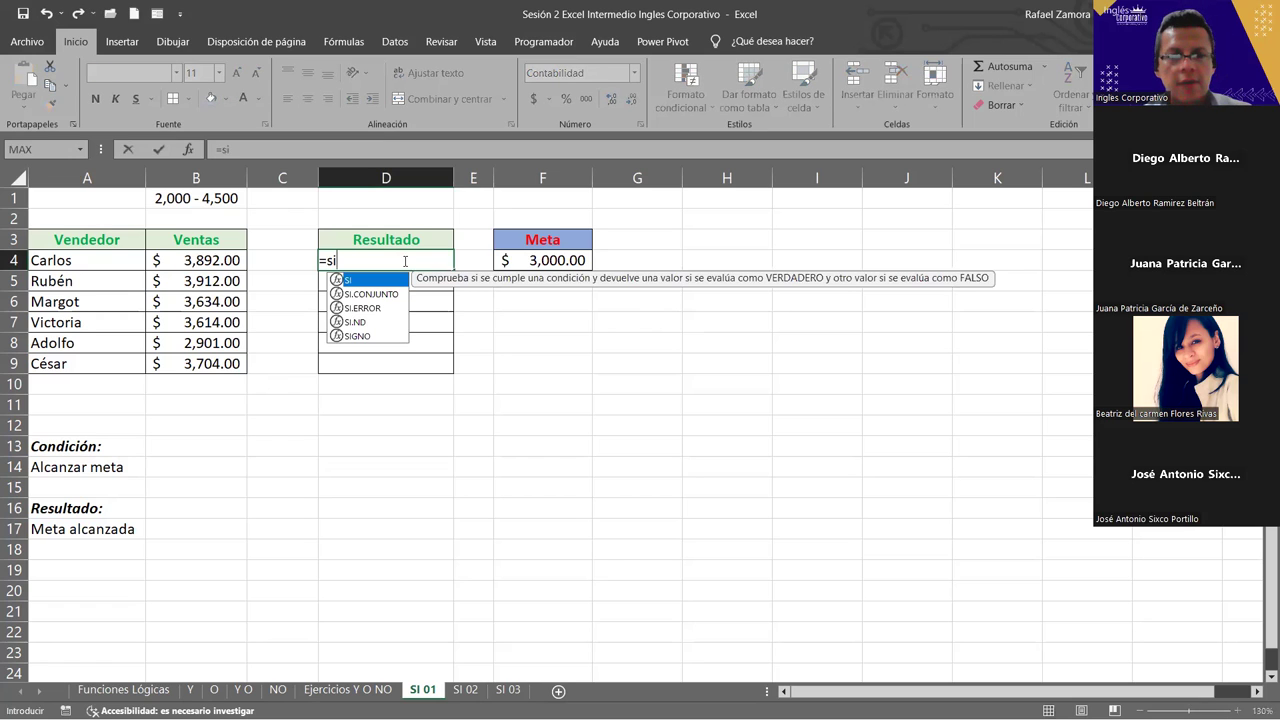
# - Write the SI condition B4>$F$4 in D4, locking the goal reference as absolute
pyautogui.press('Tab')
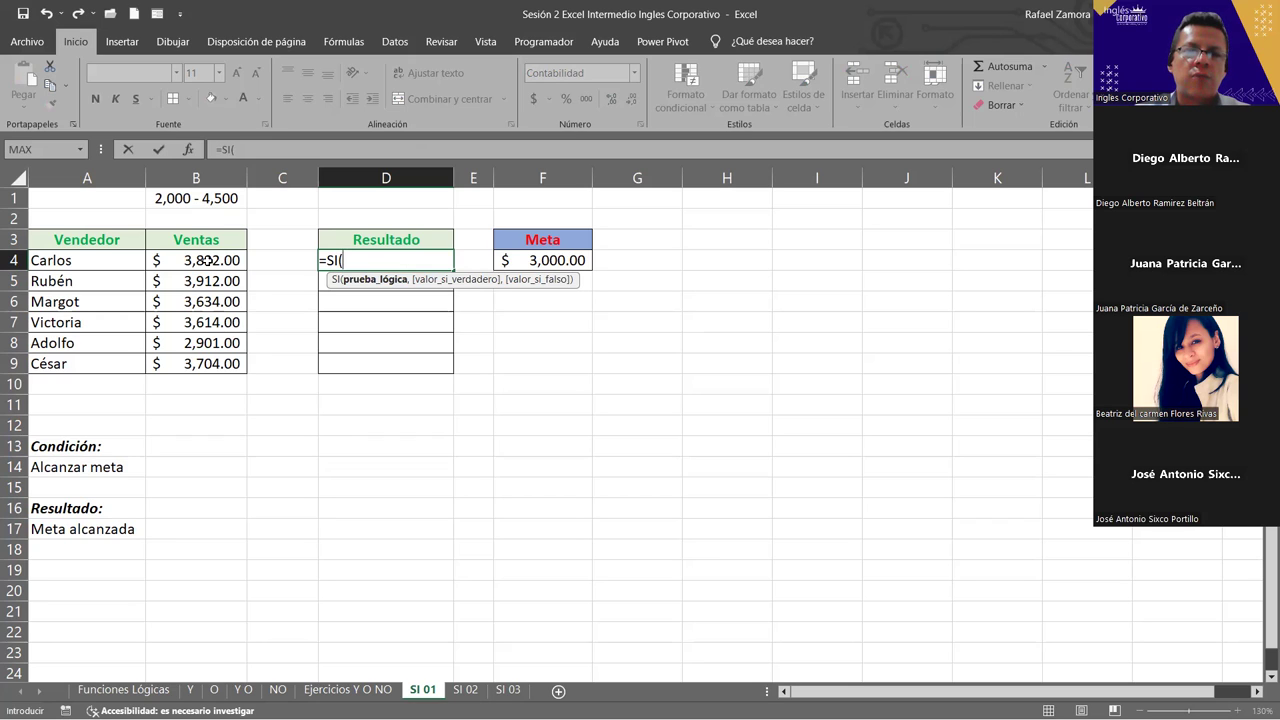
pyautogui.click(205, 260)
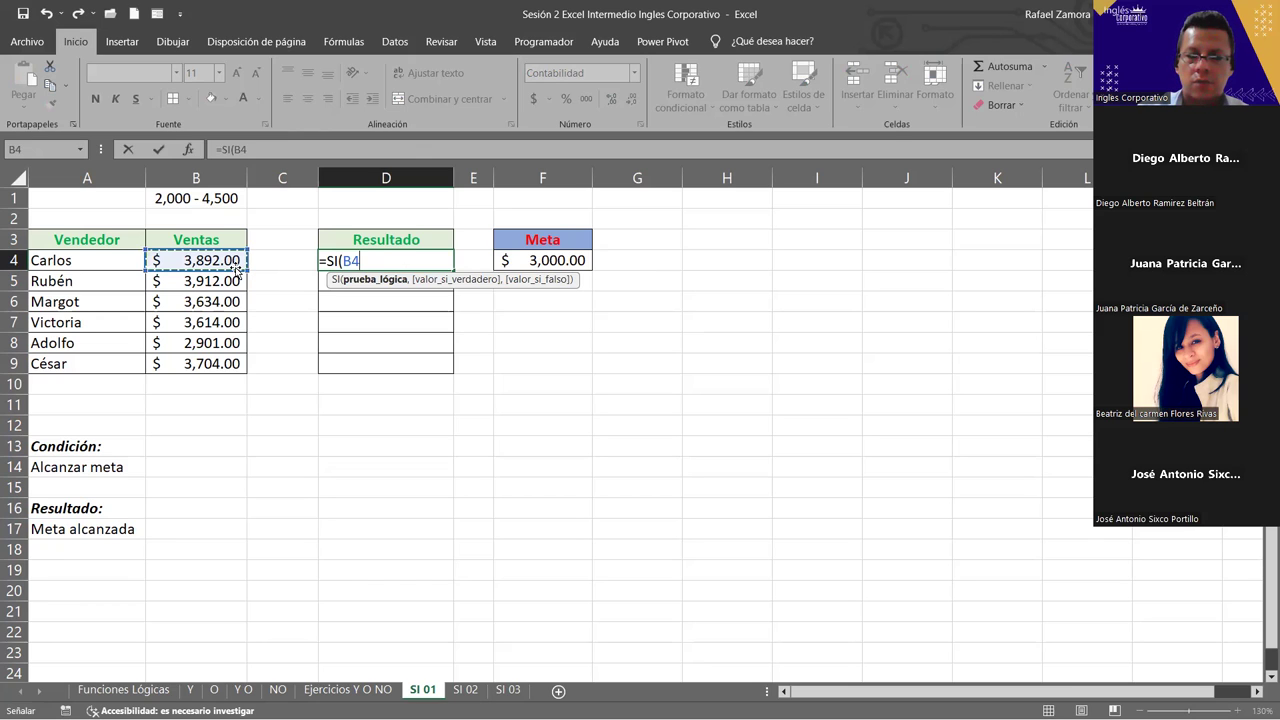
pyautogui.write('>>')
pyautogui.click(538, 260)
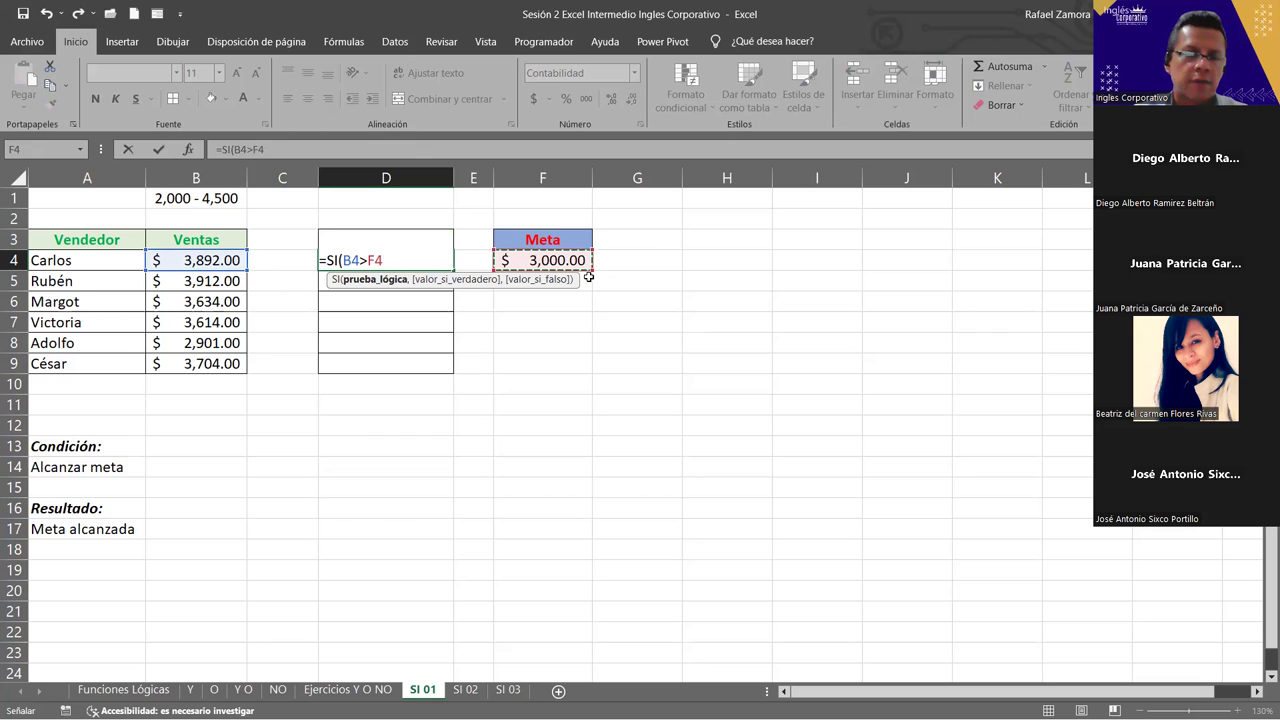
pyautogui.press('F4')
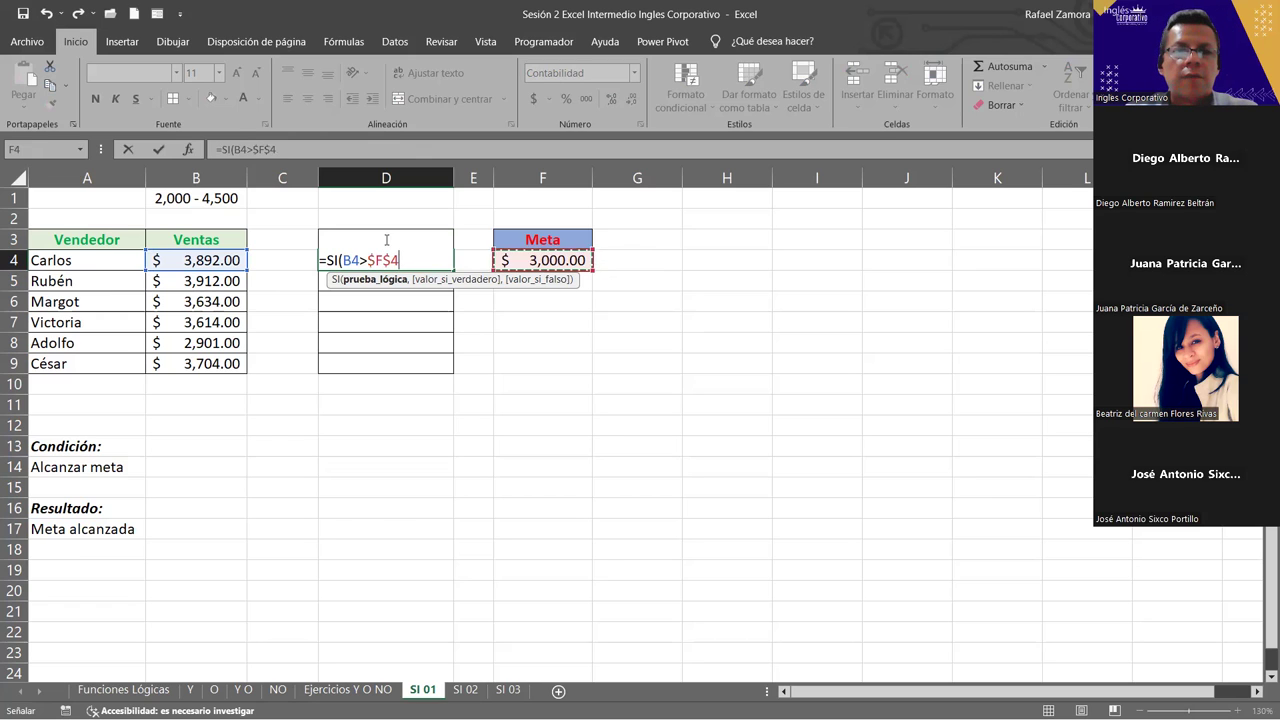
pyautogui.moveTo(342, 259); pyautogui.dragTo(424, 259)
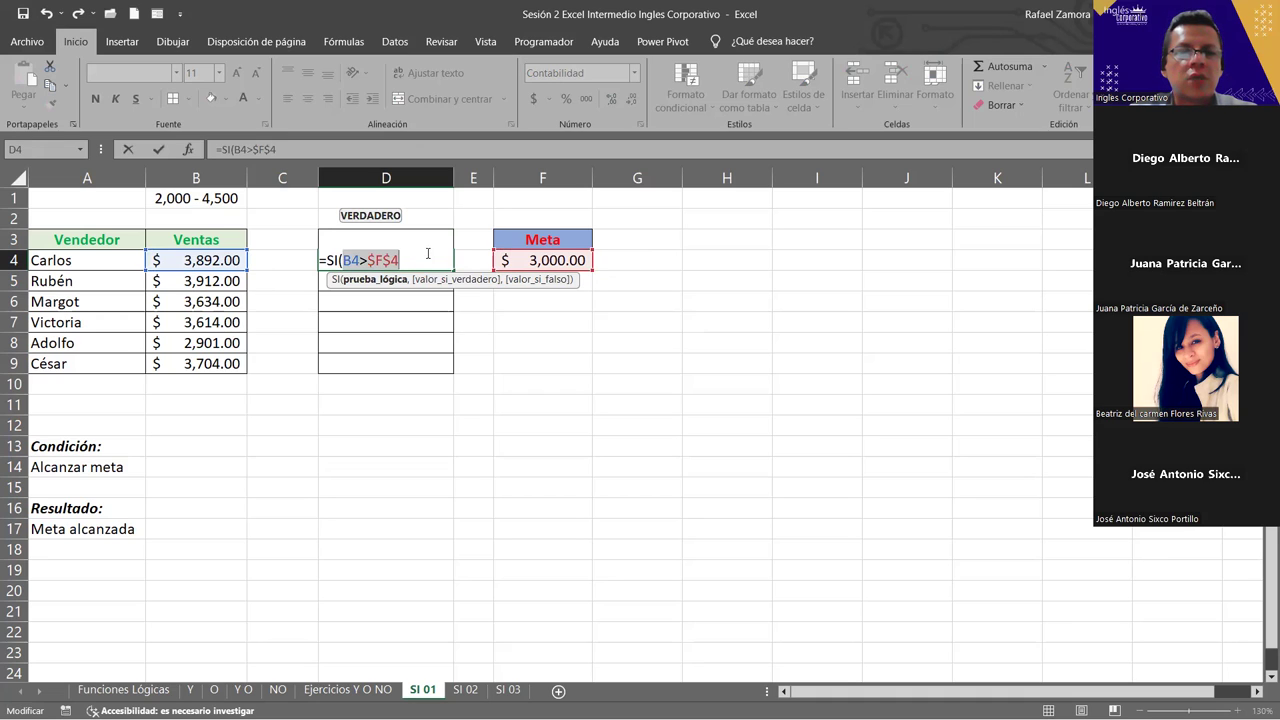
# - Complete and enter D4 as =SI(B4>$F$4,"Meta alcanzada","")
pyautogui.click(410, 253)
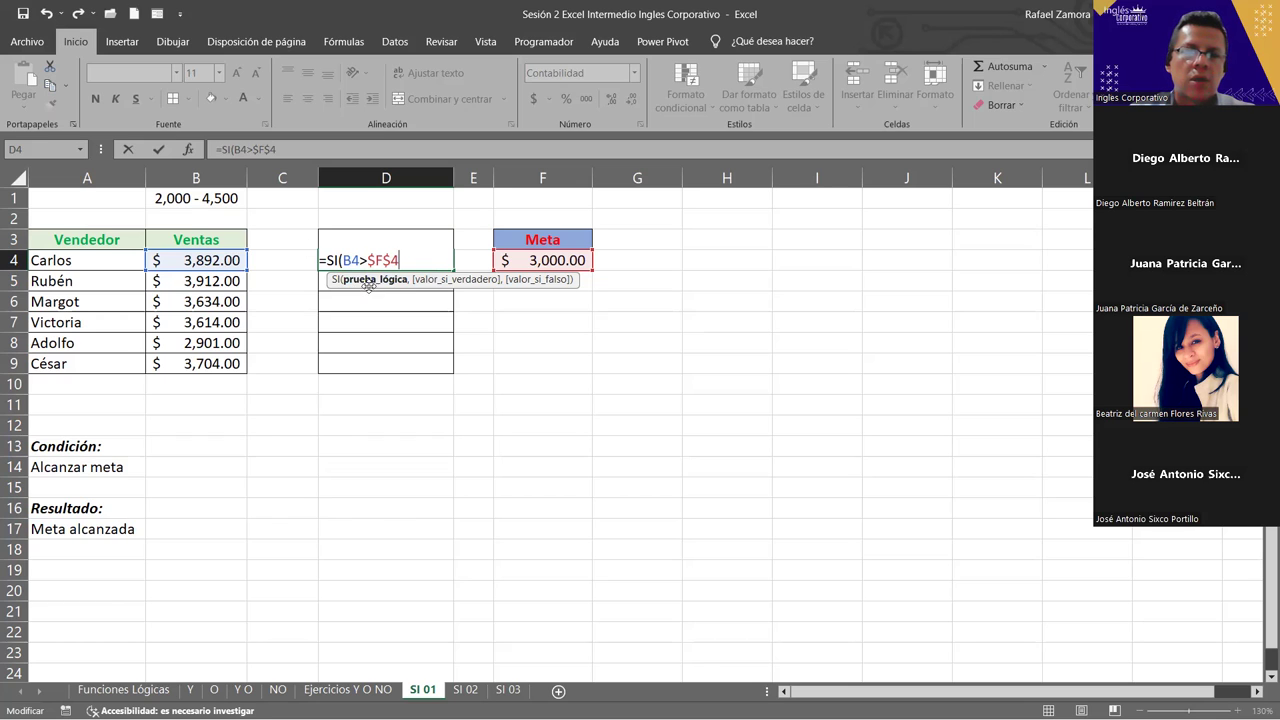
pyautogui.write(',')
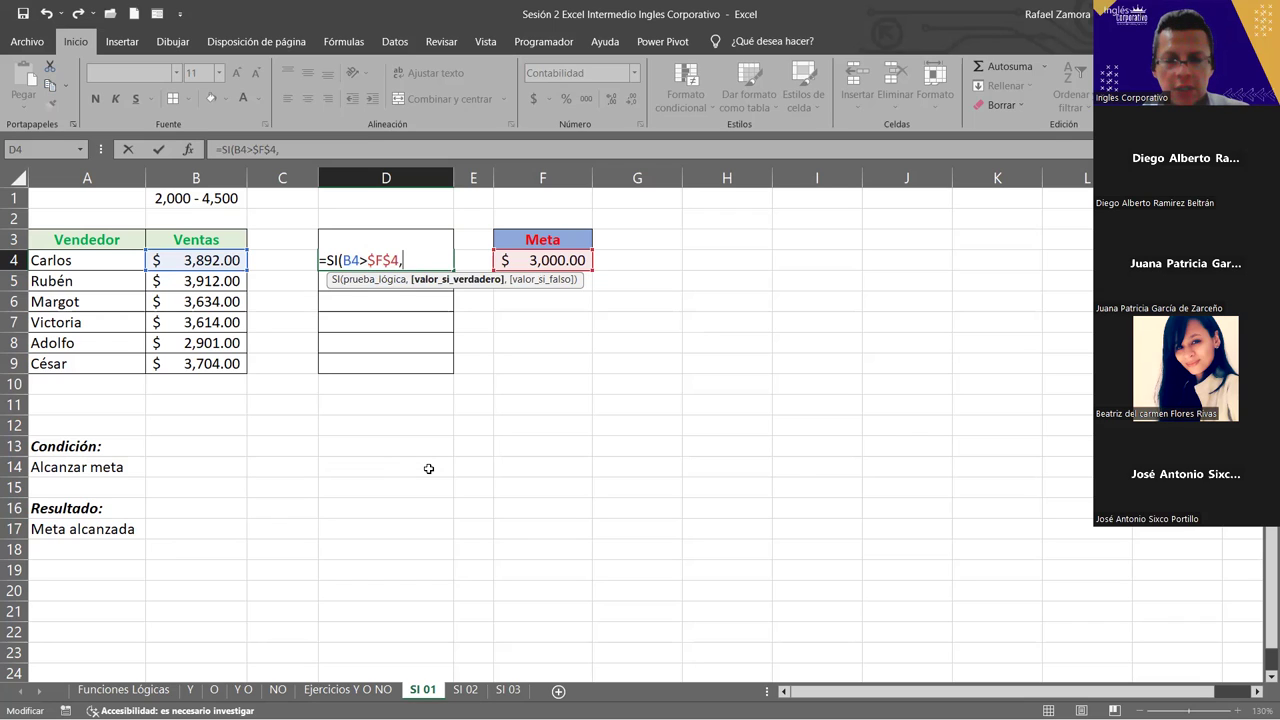
pyautogui.write('"')
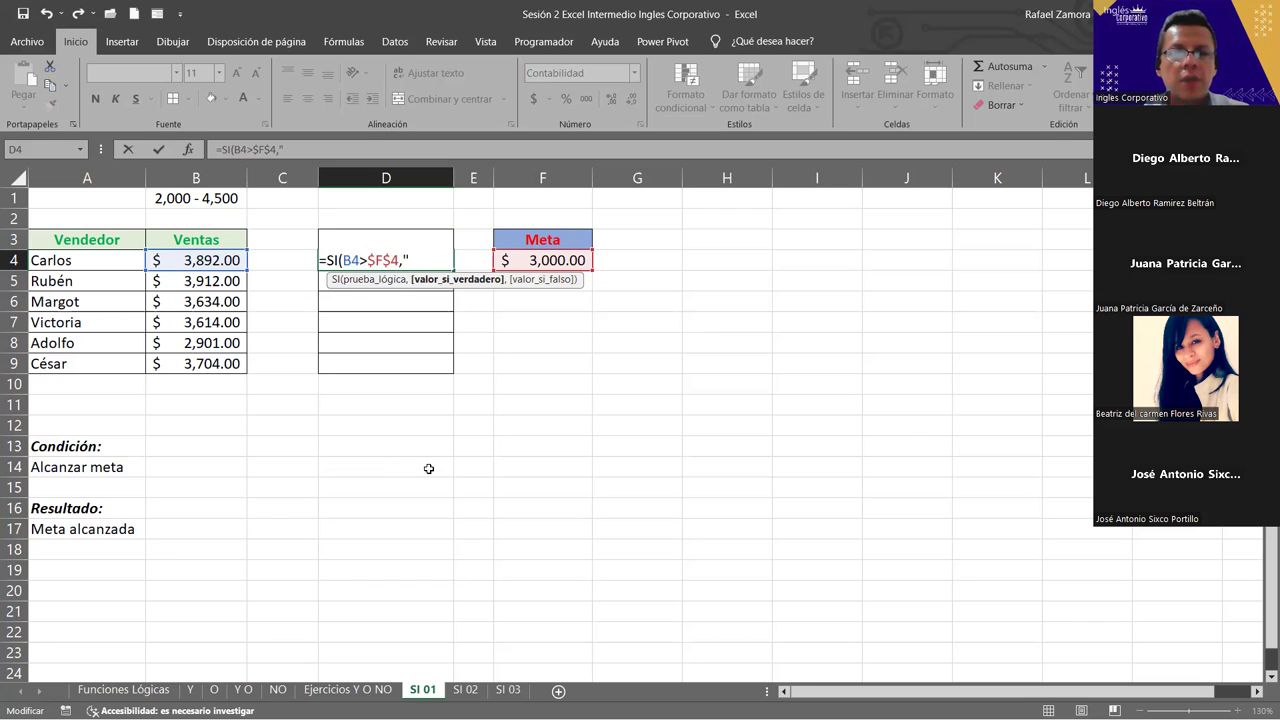
pyautogui.write('Meta ')
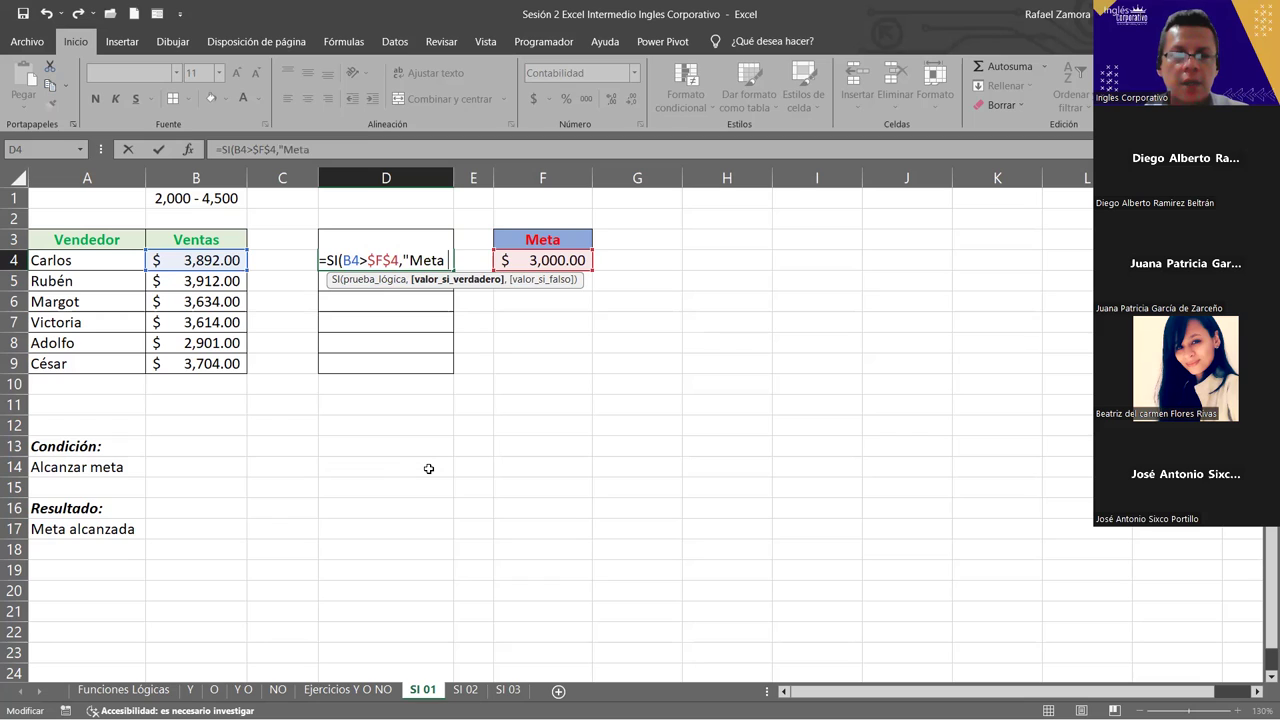
pyautogui.write('alcanzada"')
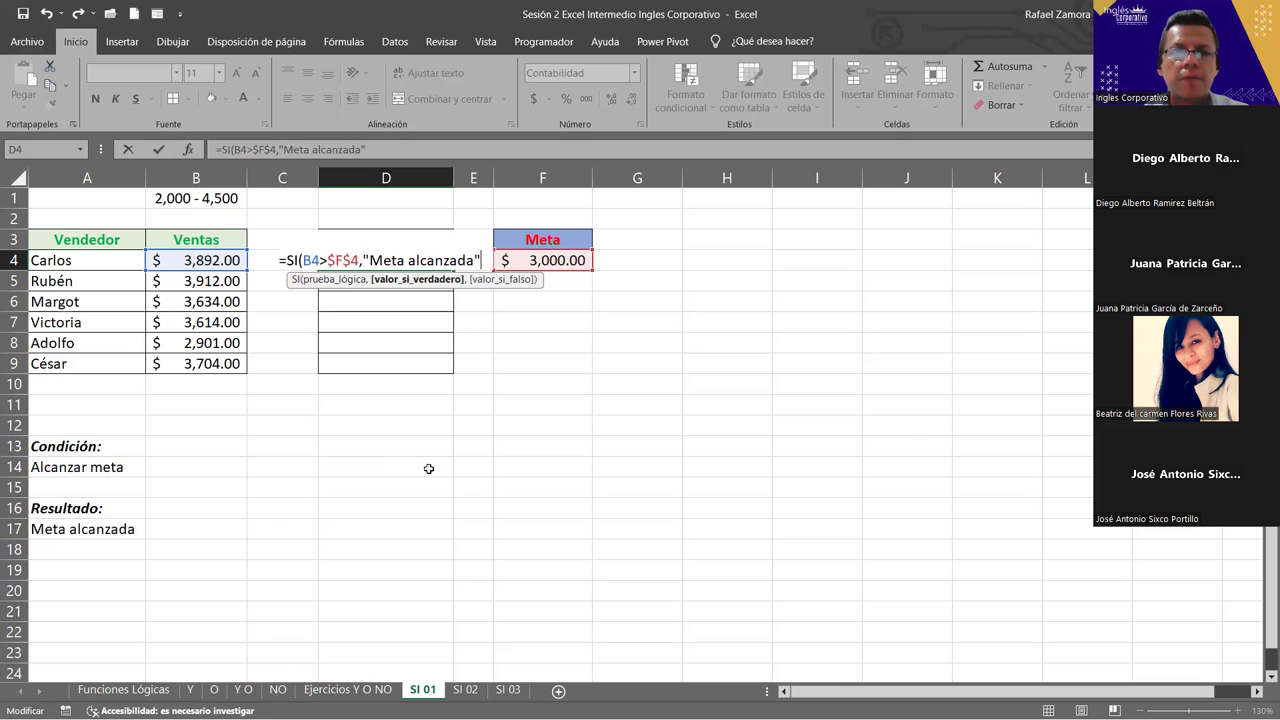
pyautogui.write(',')
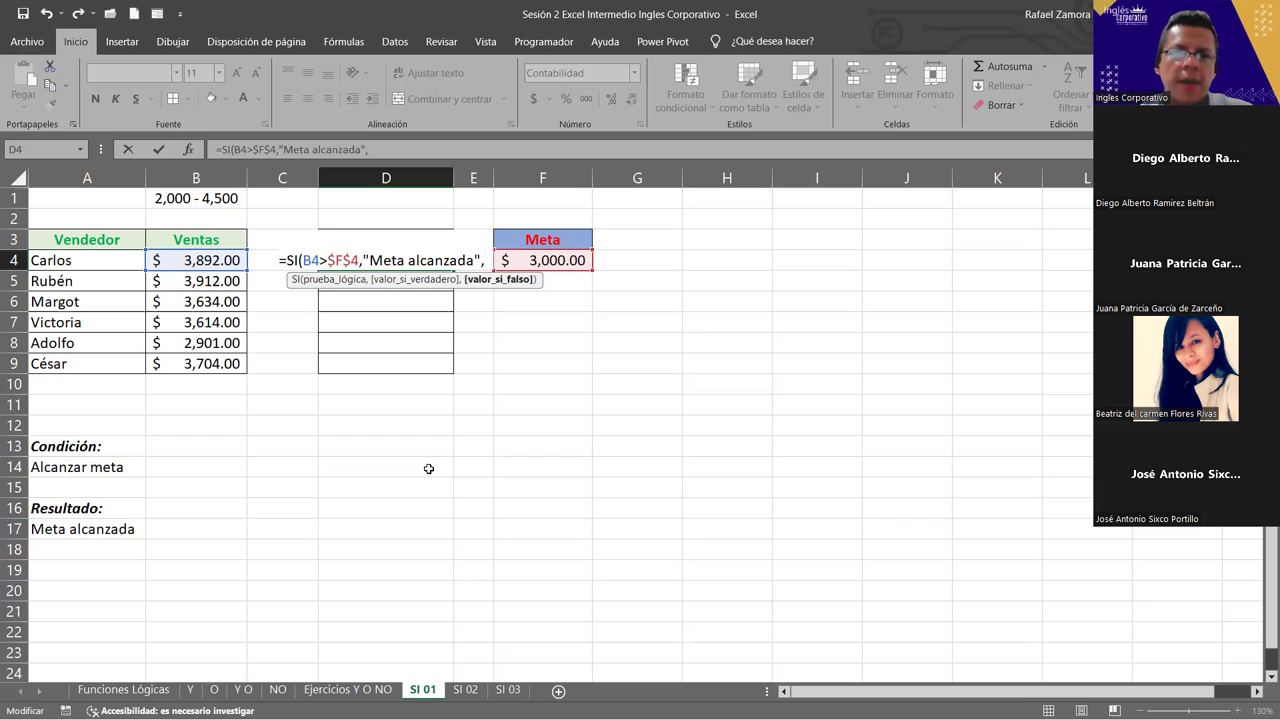
pyautogui.write('""')
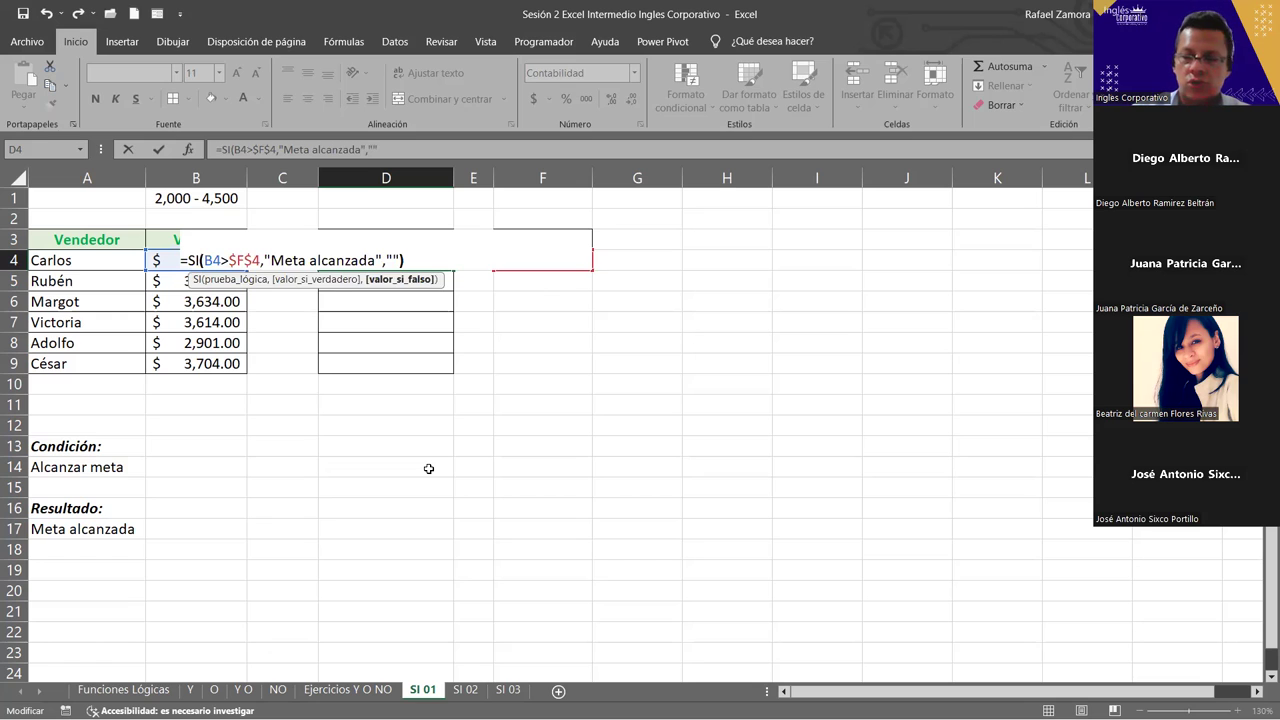
pyautogui.write(')')
pyautogui.press('Return')
# - Copy the D4 goal-check formula down through D9
pyautogui.click(432, 258)
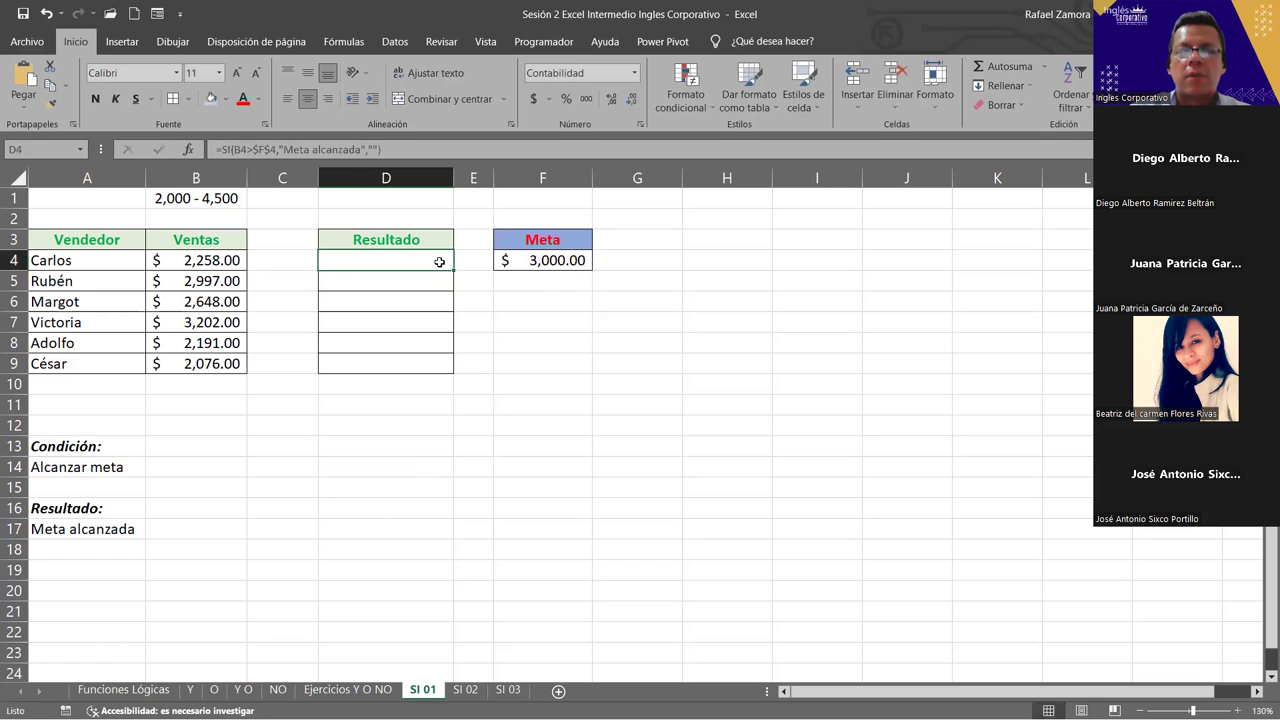
pyautogui.moveTo(452, 268); pyautogui.dragTo(448, 372)
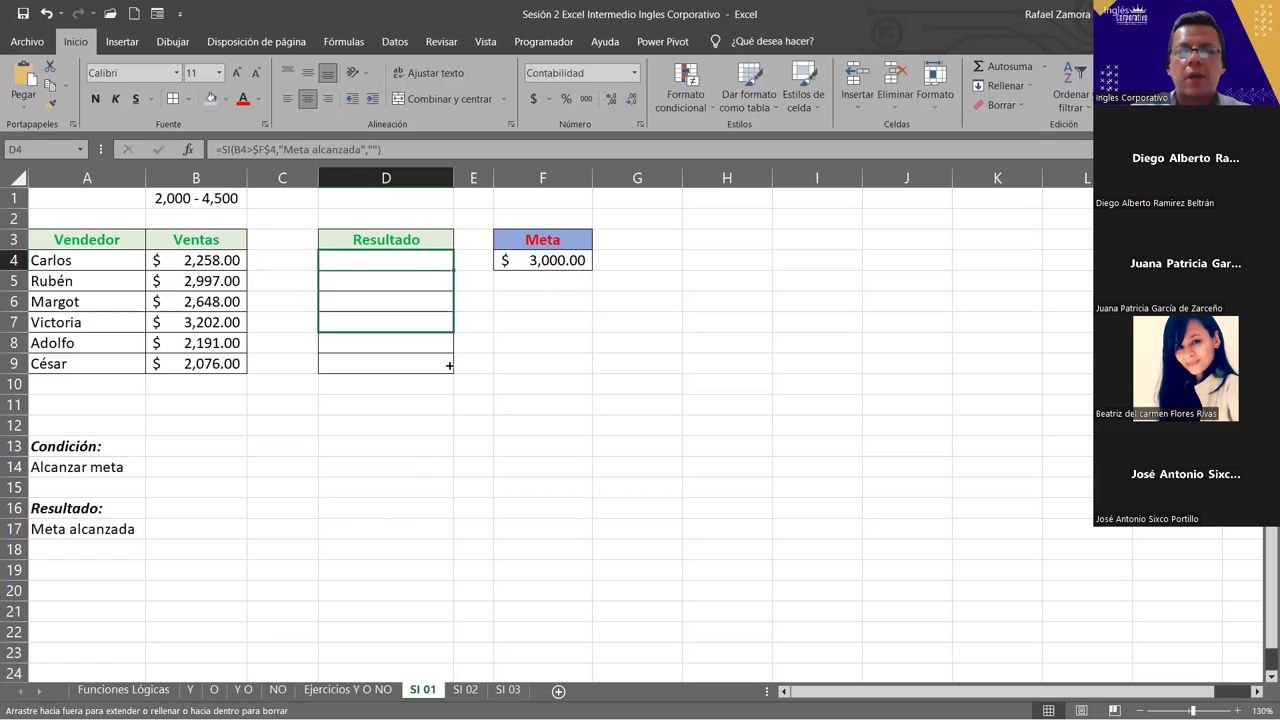
pyautogui.click(631, 420)
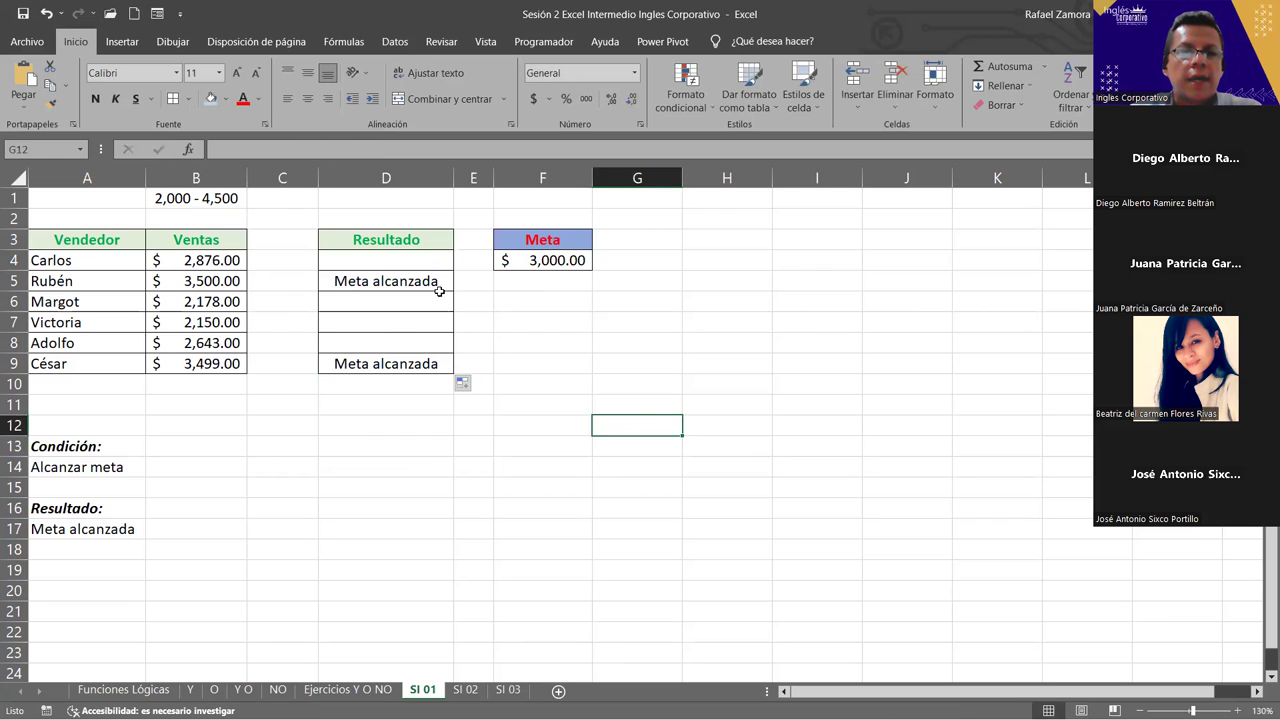
# - Check the sales values in B5 and B9 against the Resultado marks
pyautogui.click(206, 279)
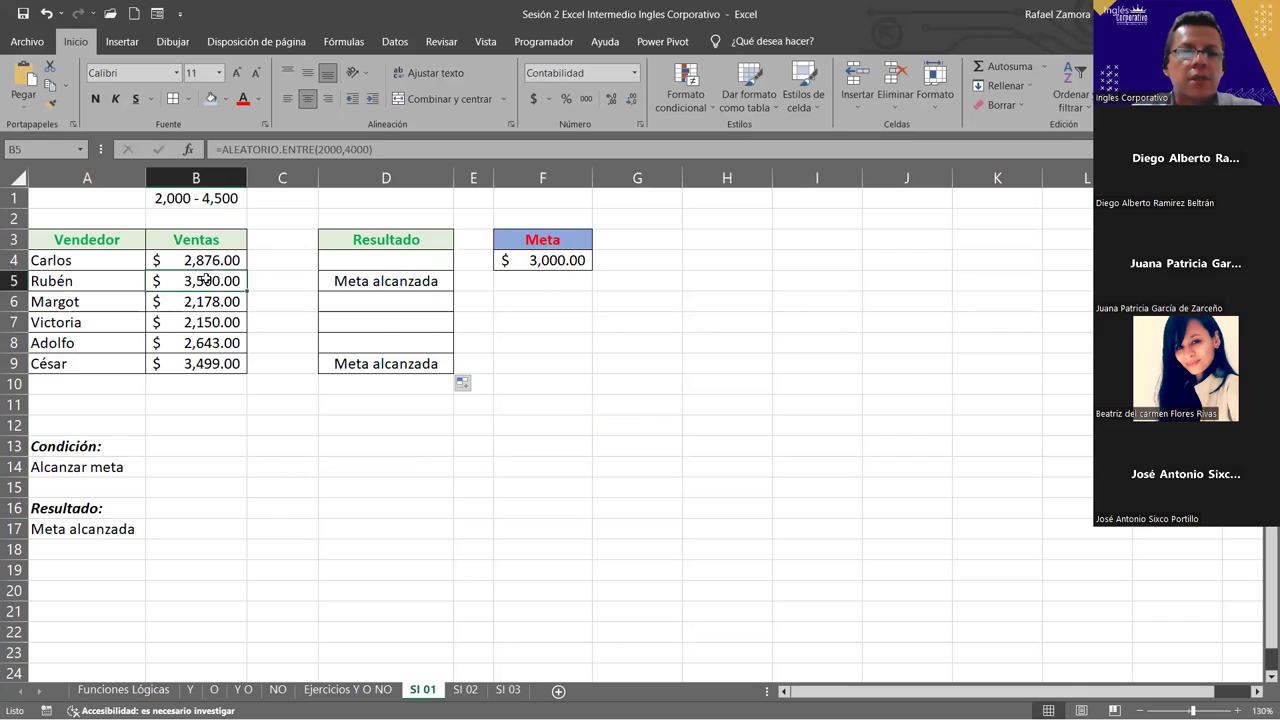
pyautogui.click(224, 366)
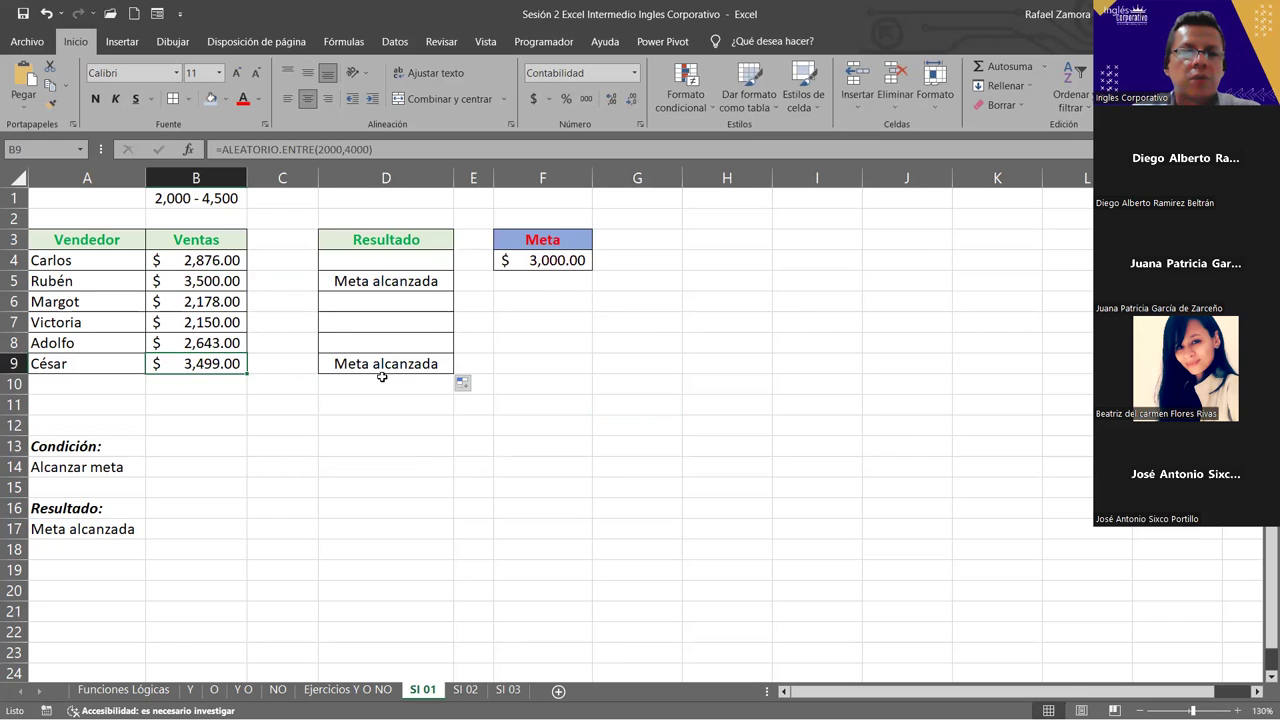
pyautogui.click(589, 401)
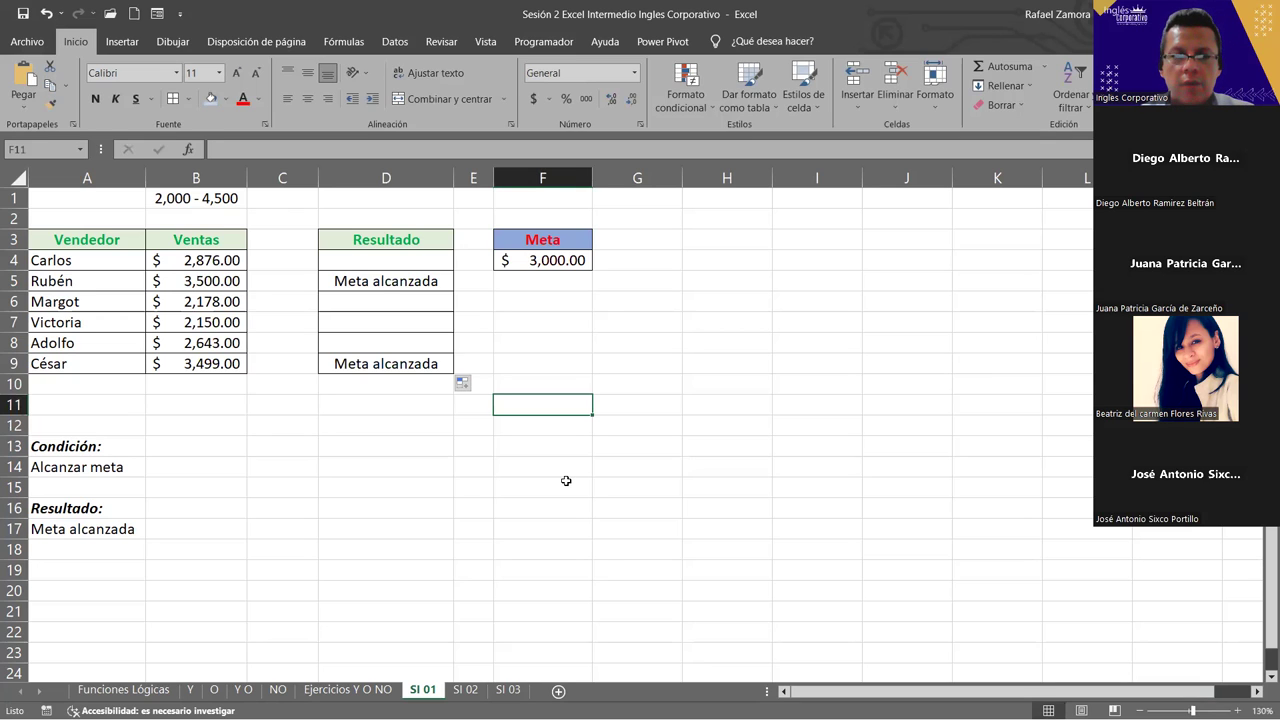
# - Recalculate random sales twice with F9 and review D4's SI formula unchanged
pyautogui.press('F9')
pyautogui.press('F9')
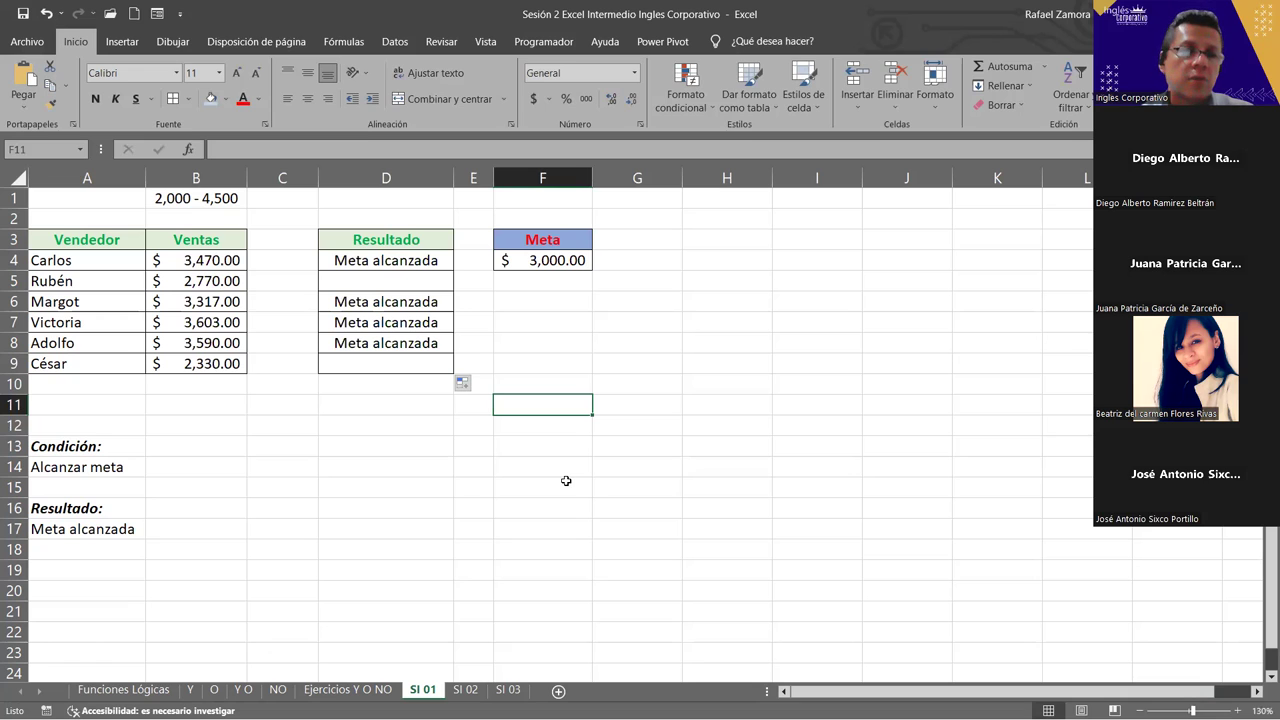
pyautogui.press('F9')
pyautogui.press('F9')
pyautogui.press('F9')
pyautogui.press('F9')
pyautogui.press('F9')
pyautogui.press('F9')
pyautogui.press('F9')
pyautogui.press('F9')
pyautogui.press('F9')
pyautogui.press('F9')
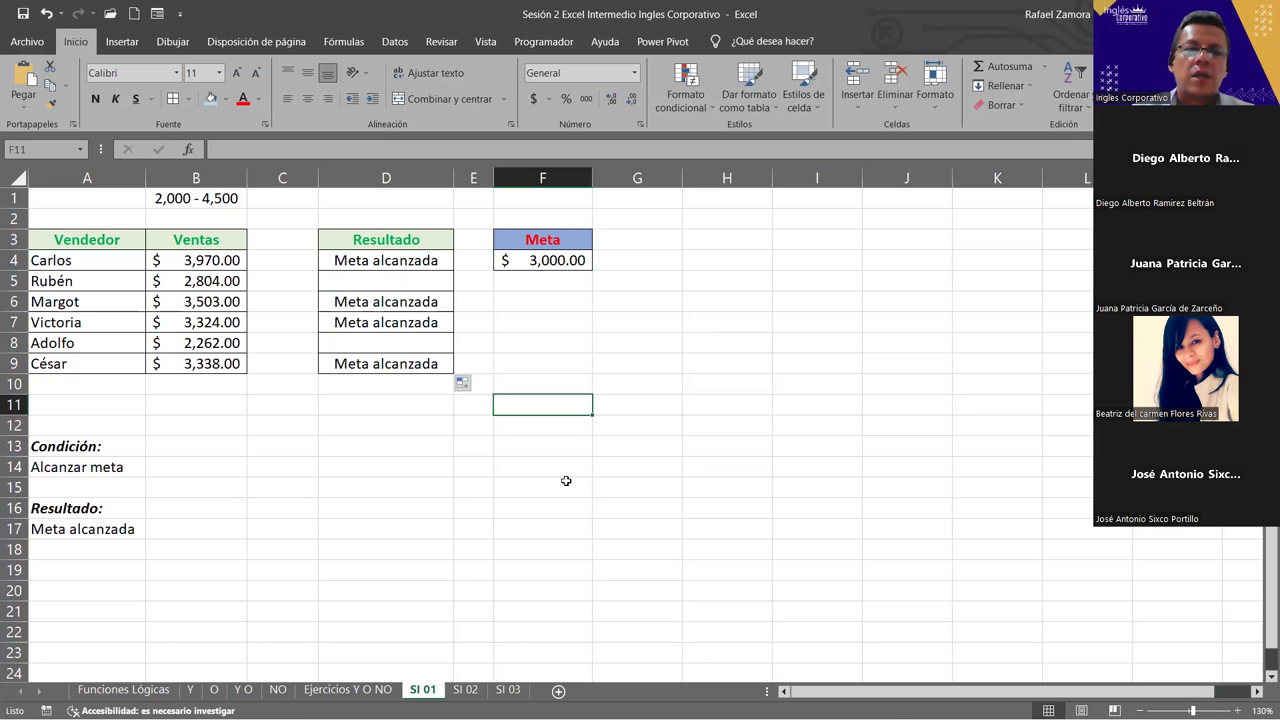
pyautogui.click(418, 262)
pyautogui.hotkey('ctrl', 'Down')
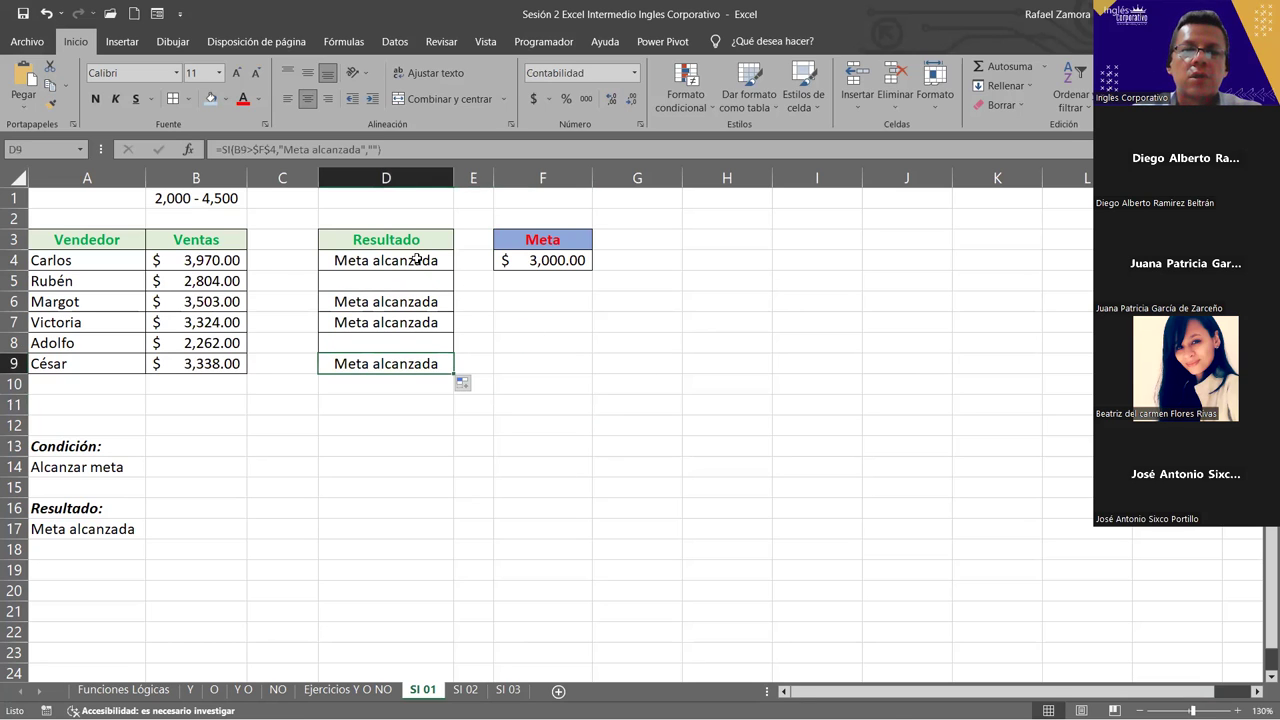
pyautogui.hotkey('ctrl', 'Up')
pyautogui.doubleClick(420, 260)
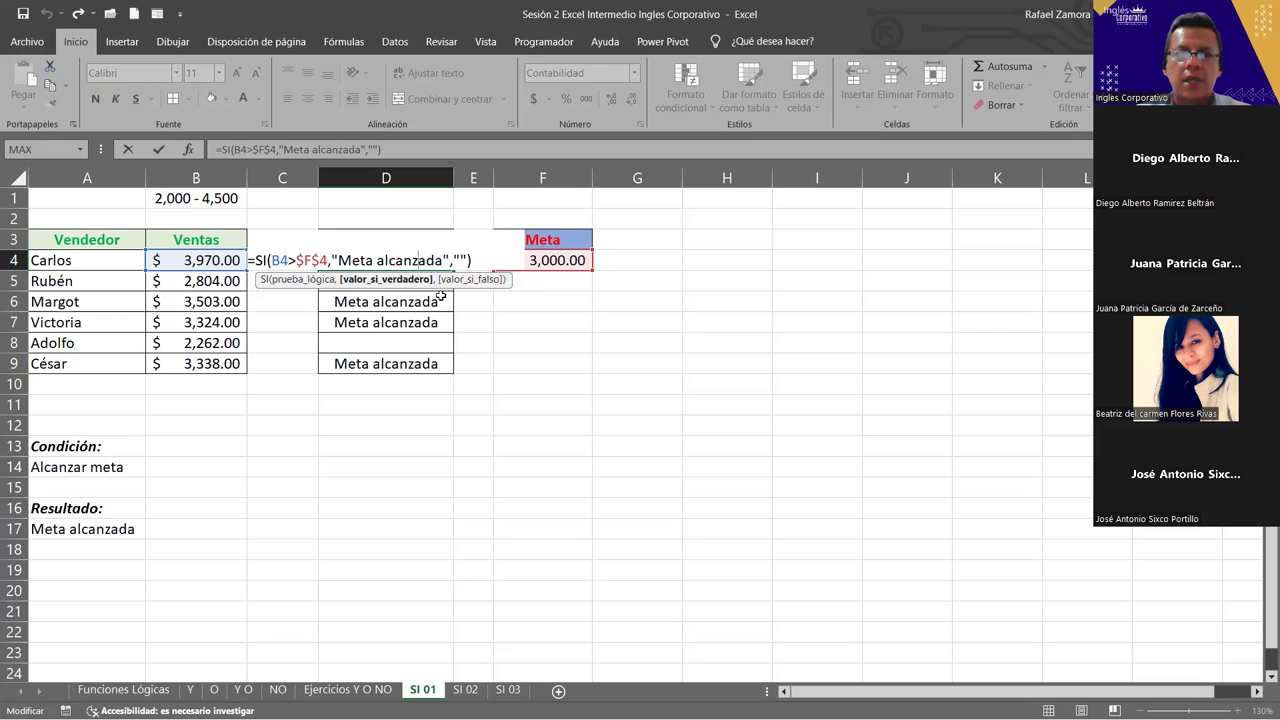
pyautogui.press('Return')
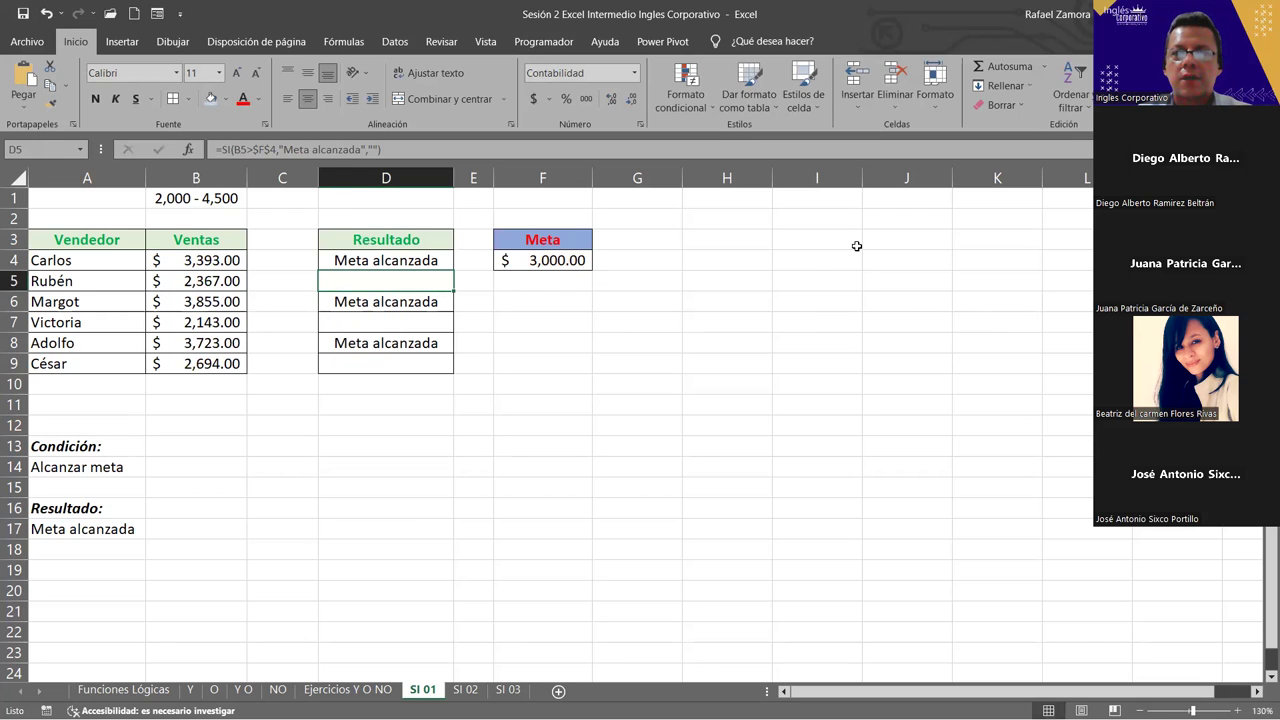
pyautogui.click(816, 255)
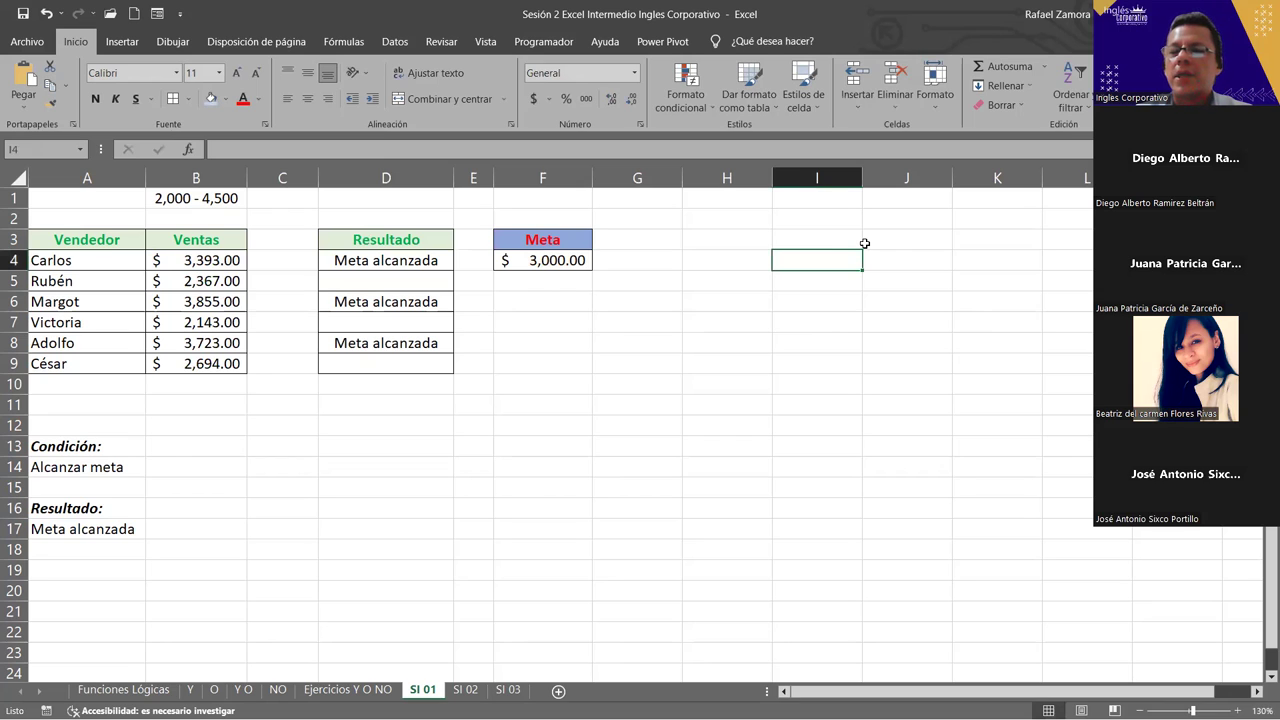